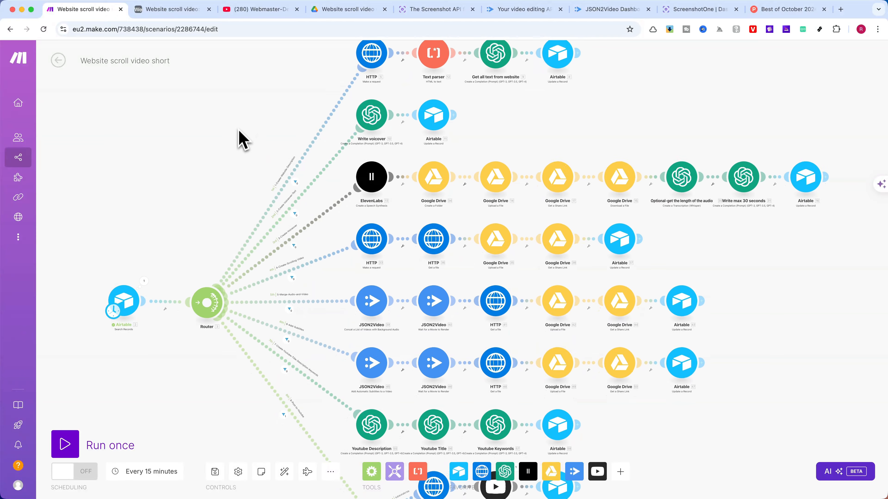
# Step: Examine the upper router branches of the scenario, covering website description, voiceover text, voiceover and scrolling video creation
pyautogui.scroll(5, 234, 202)
pyautogui.moveTo(211, 206); pyautogui.dragTo(142, 142)
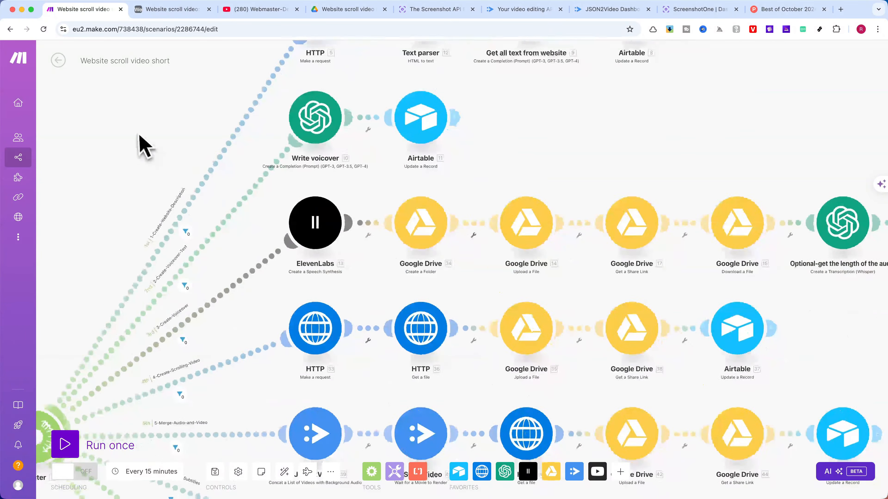
pyautogui.hscroll(3, 654, 159)
pyautogui.scroll(-3, 654, 162)
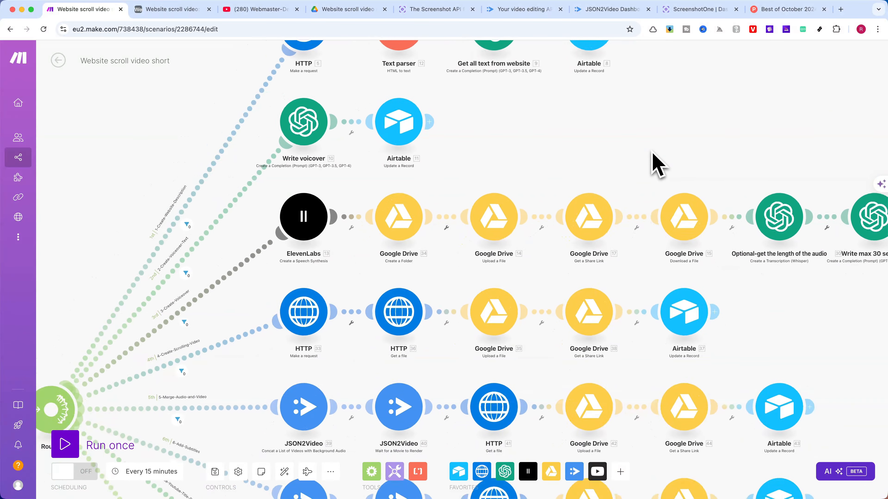
pyautogui.hscroll(5, 657, 164)
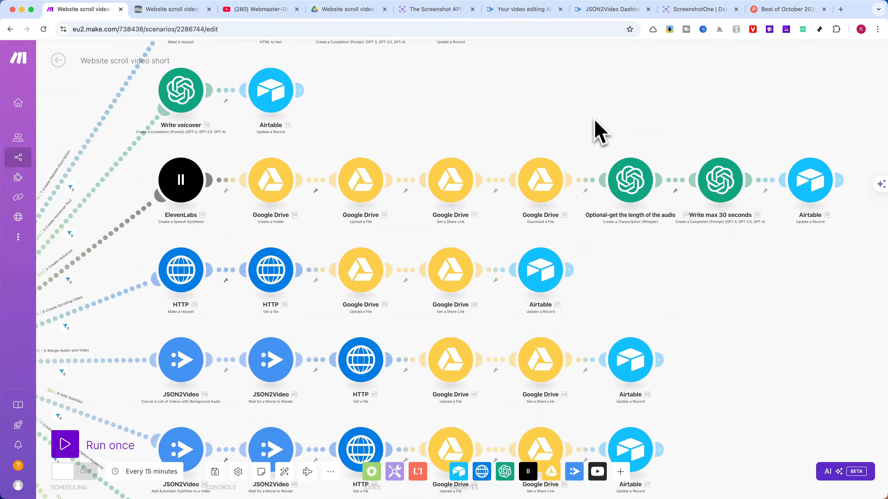
pyautogui.moveTo(693, 330); pyautogui.dragTo(734, 209)
pyautogui.scroll(-1, 748, 256)
pyautogui.moveTo(776, 308); pyautogui.dragTo(802, 224)
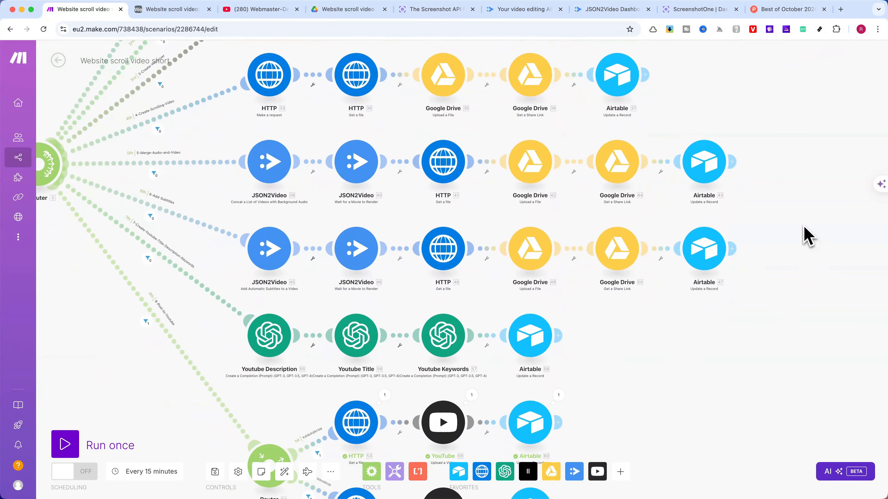
# Step: Examine the lower router branches, covering audio and video merging, subtitles, YouTube title, description and keywords, and YouTube posting
pyautogui.scroll(-1, 799, 225)
pyautogui.scroll(1, 799, 225)
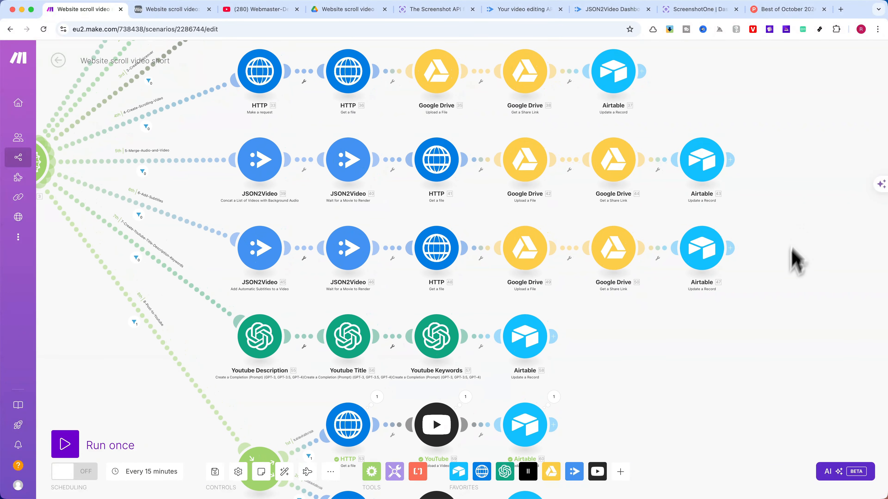
pyautogui.moveTo(779, 329); pyautogui.dragTo(776, 268)
pyautogui.scroll(1, 771, 280)
pyautogui.moveTo(730, 295); pyautogui.dragTo(762, 350)
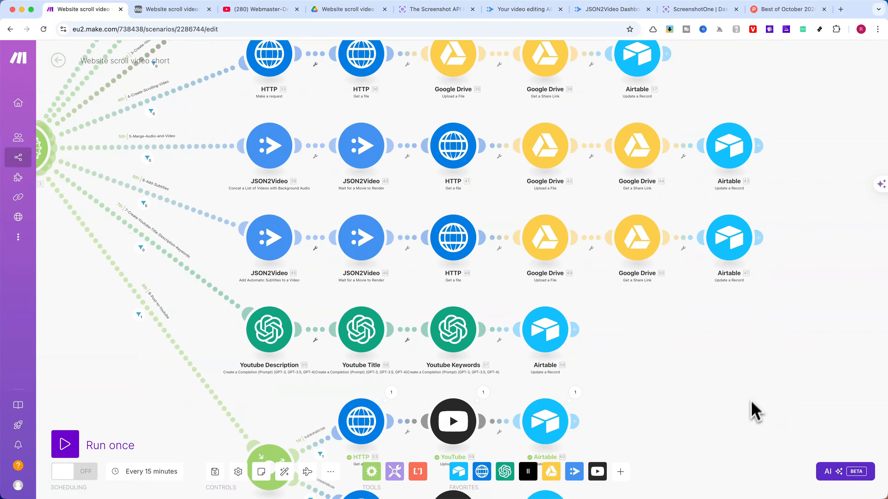
pyautogui.moveTo(751, 401); pyautogui.dragTo(749, 325)
pyautogui.moveTo(736, 360); pyautogui.dragTo(739, 303)
pyautogui.scroll(1, 720, 316)
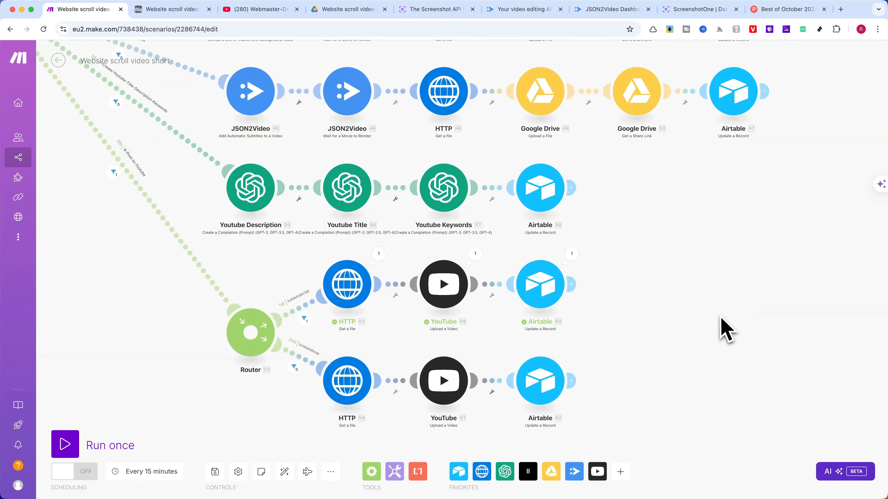
pyautogui.scroll(-1, 725, 329)
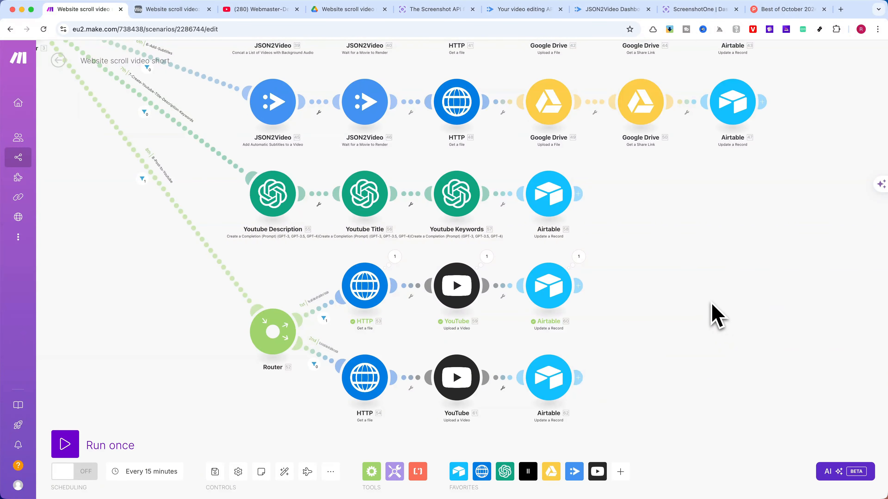
pyautogui.scroll(-1, 716, 316)
pyautogui.moveTo(706, 290); pyautogui.dragTo(712, 295)
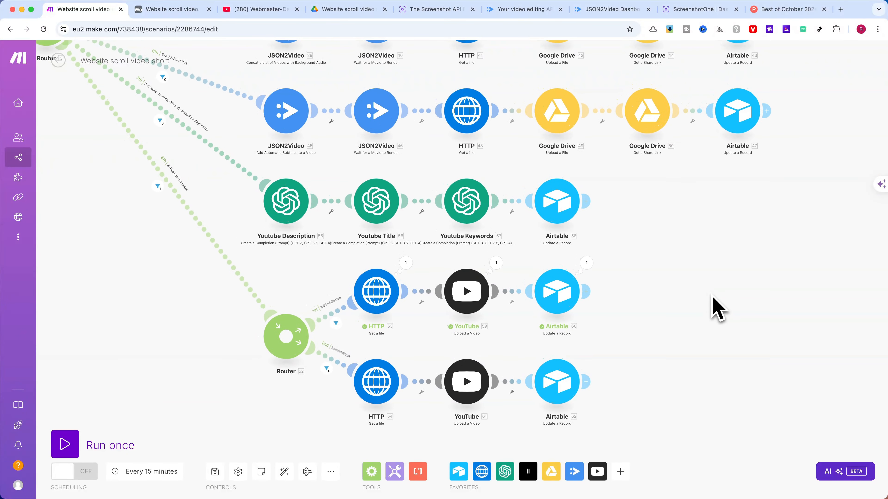
pyautogui.scroll(-3, 714, 301)
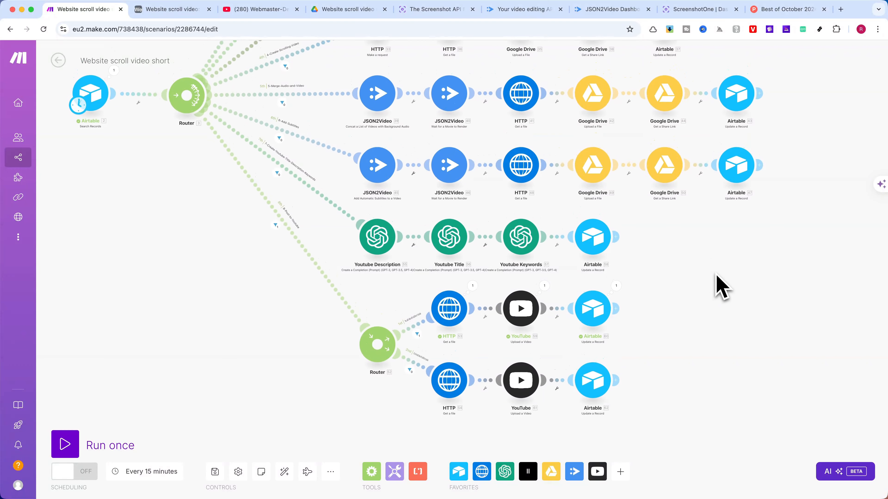
pyautogui.scroll(-2, 716, 284)
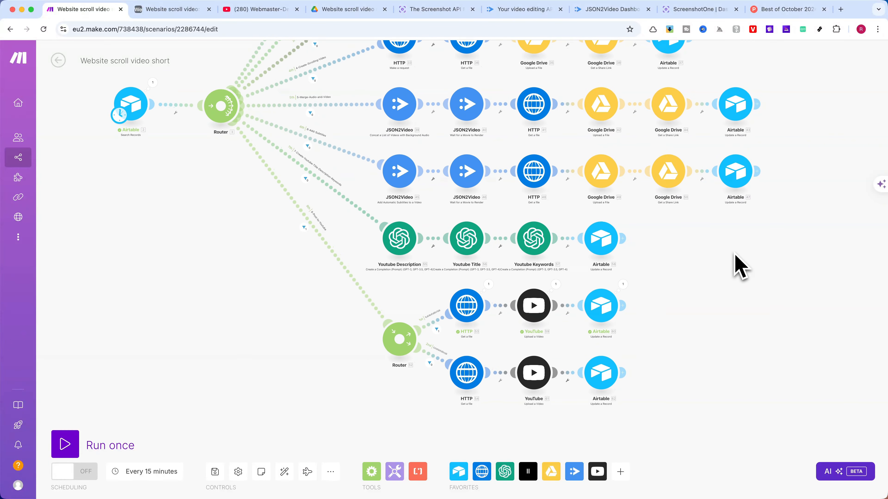
pyautogui.scroll(1, 739, 267)
pyautogui.moveTo(734, 255); pyautogui.dragTo(710, 273)
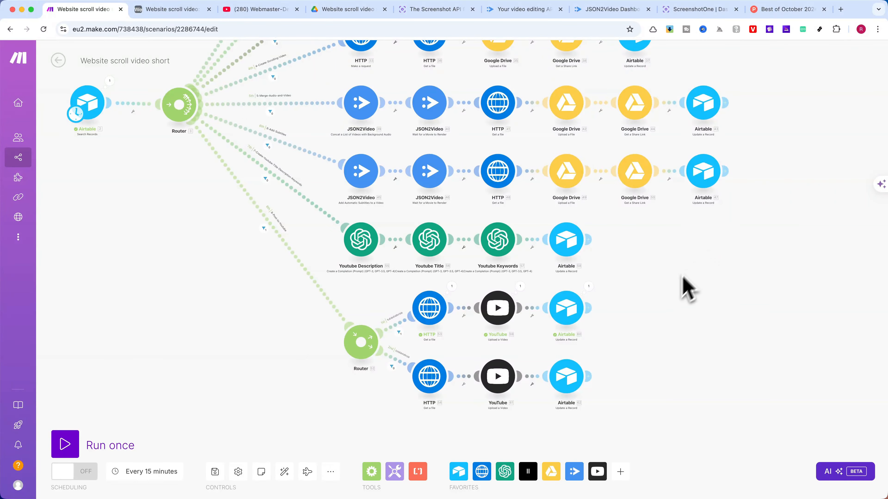
# Step: Review all router branches of the scenario once more, from the website description route down to the YouTube upload routes
pyautogui.moveTo(806, 92); pyautogui.dragTo(793, 404)
pyautogui.scroll(4, 688, 232)
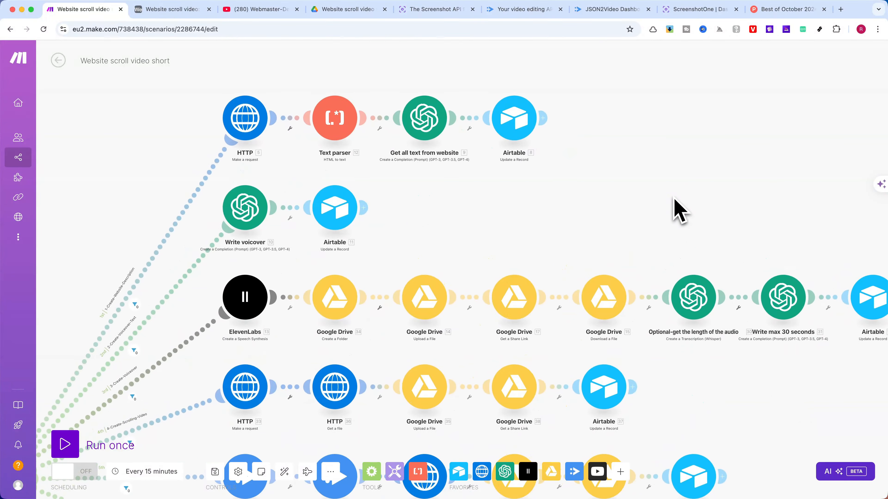
pyautogui.scroll(-10, 678, 210)
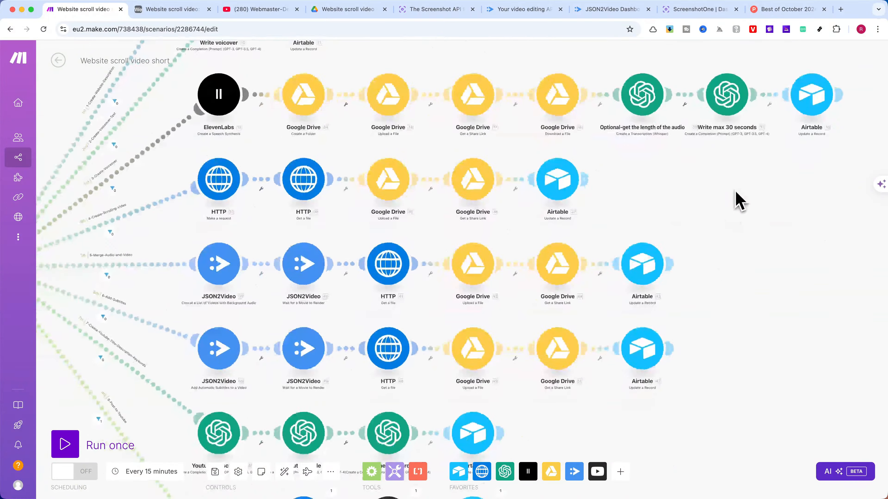
pyautogui.moveTo(739, 277); pyautogui.dragTo(749, 185)
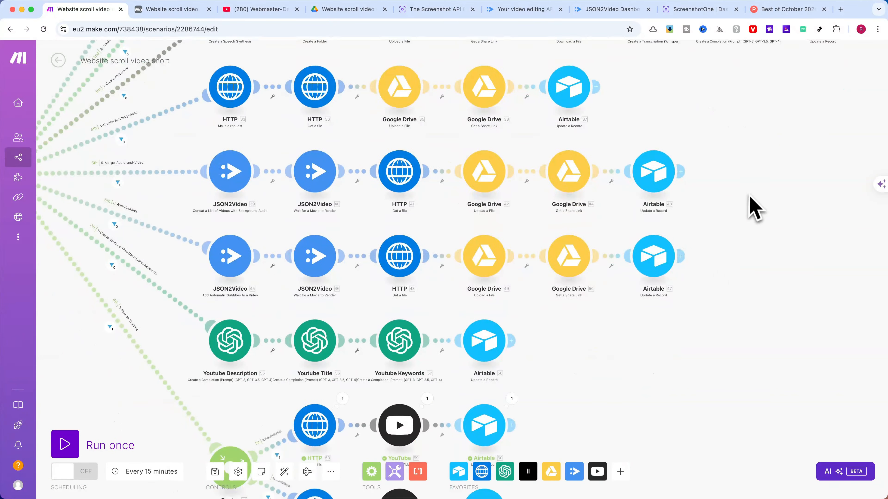
pyautogui.scroll(-5, 749, 196)
pyautogui.scroll(3, 749, 287)
pyautogui.moveTo(749, 287); pyautogui.dragTo(714, 262)
pyautogui.scroll(-3, 713, 262)
pyautogui.moveTo(741, 196); pyautogui.dragTo(671, 272)
pyautogui.scroll(-3, 696, 253)
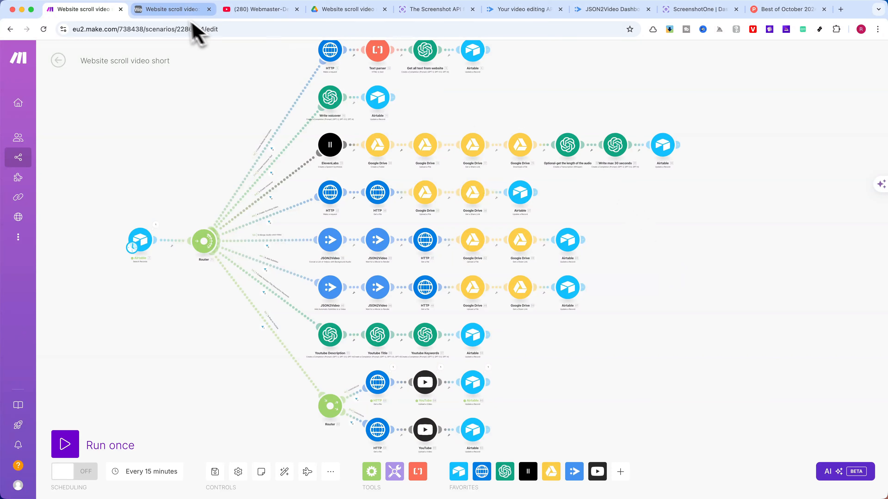
# Step: Switch to the Website scroll videos table in Airtable and review the options of its Status field
pyautogui.click(172, 9)
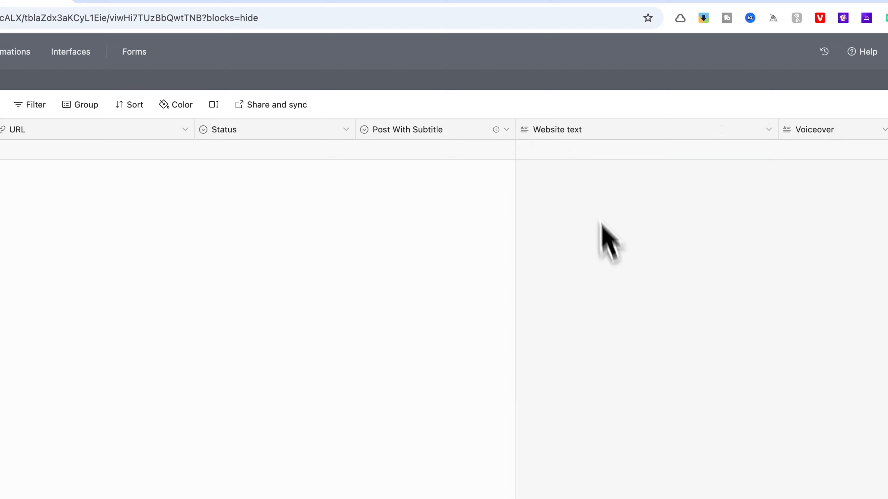
pyautogui.hscroll(10, 616, 194)
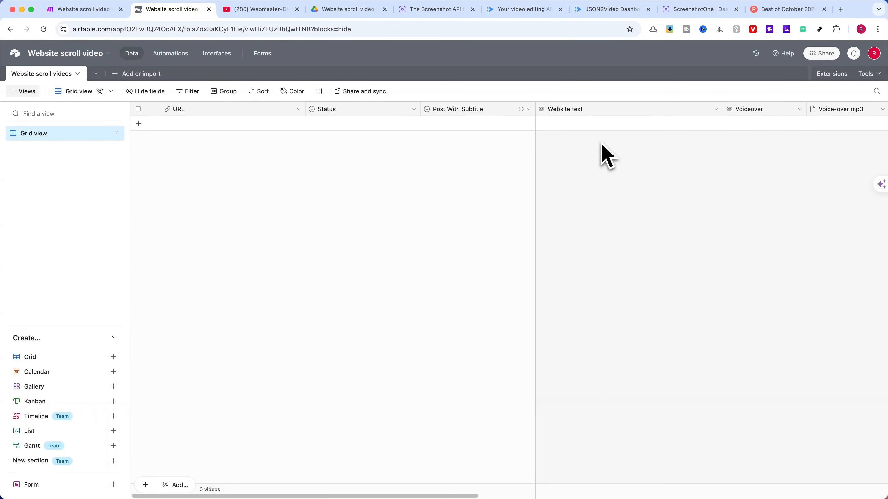
pyautogui.click(413, 109)
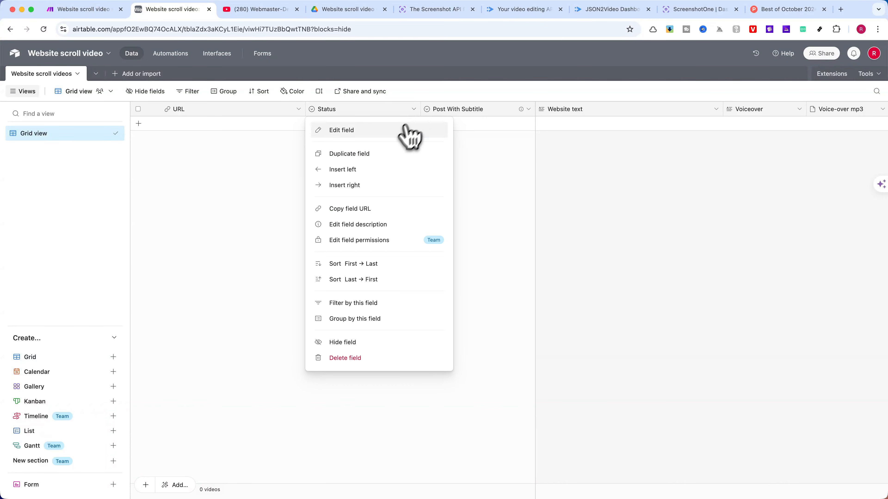
pyautogui.click(355, 130)
pyautogui.scroll(-5, 402, 258)
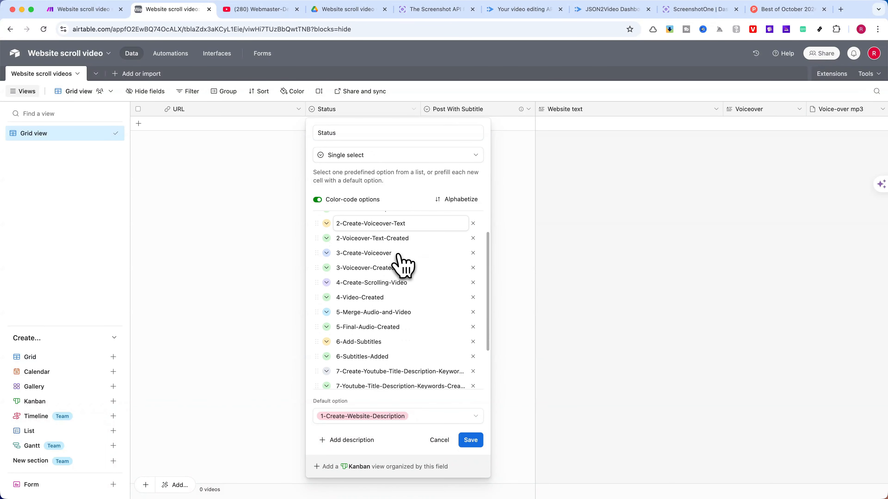
pyautogui.scroll(4, 403, 266)
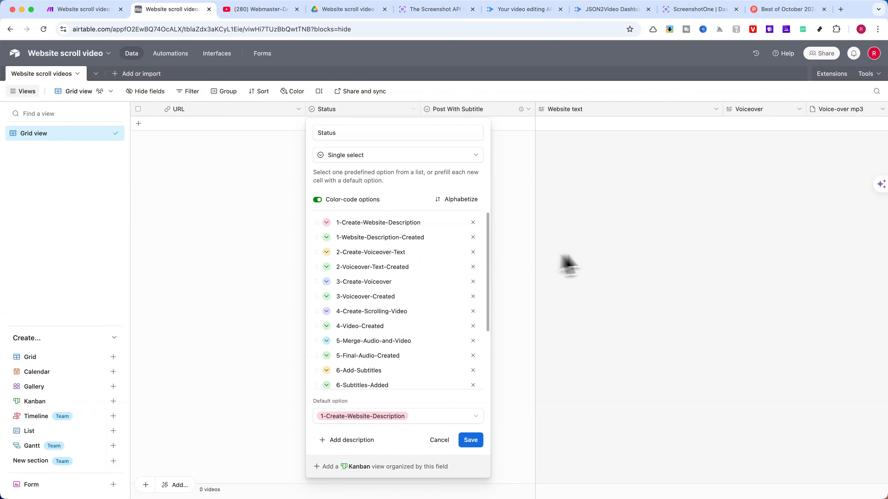
pyautogui.click(623, 250)
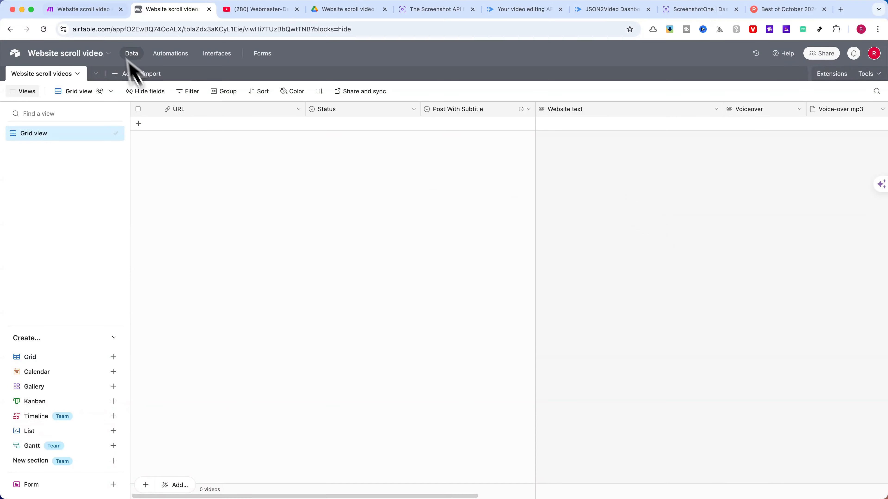
# Step: Return to the Make scenario and view the workflow as a whole
pyautogui.click(101, 9)
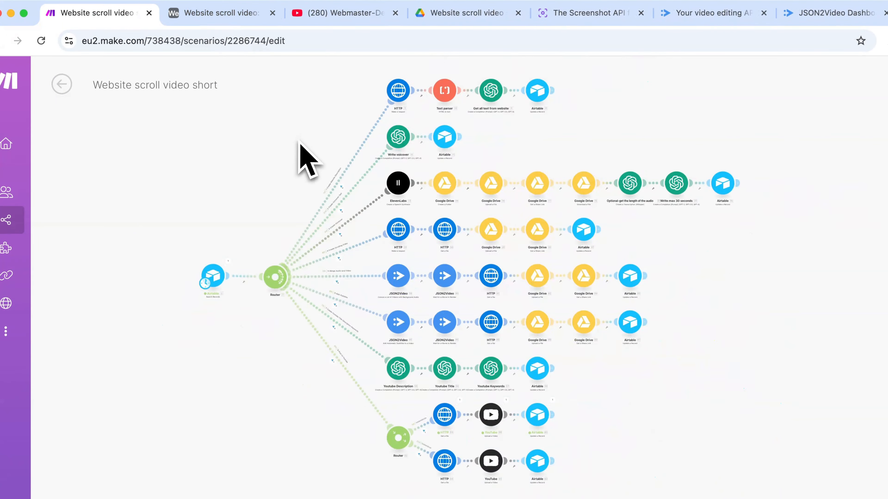
pyautogui.scroll(1, 299, 141)
pyautogui.moveTo(299, 142); pyautogui.dragTo(307, 195)
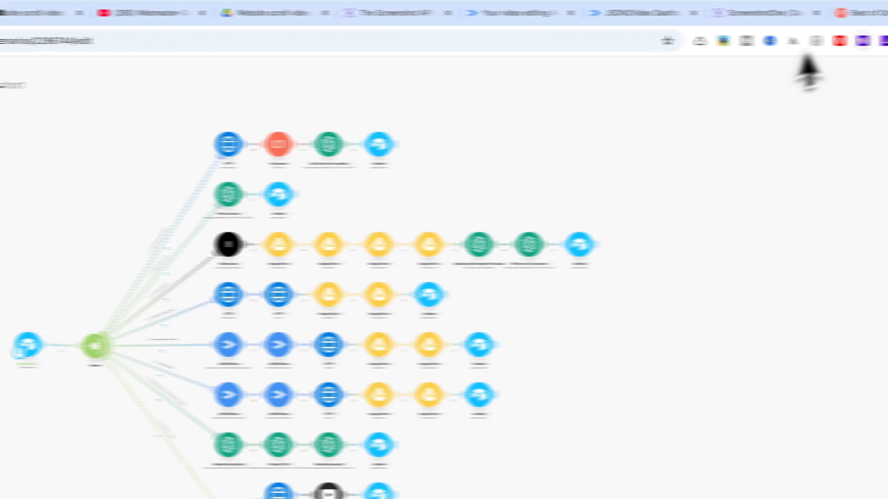
# Step: Open the Feta launch on Product Hunt's Best of October 2024 page and visit its website
pyautogui.click(866, 13)
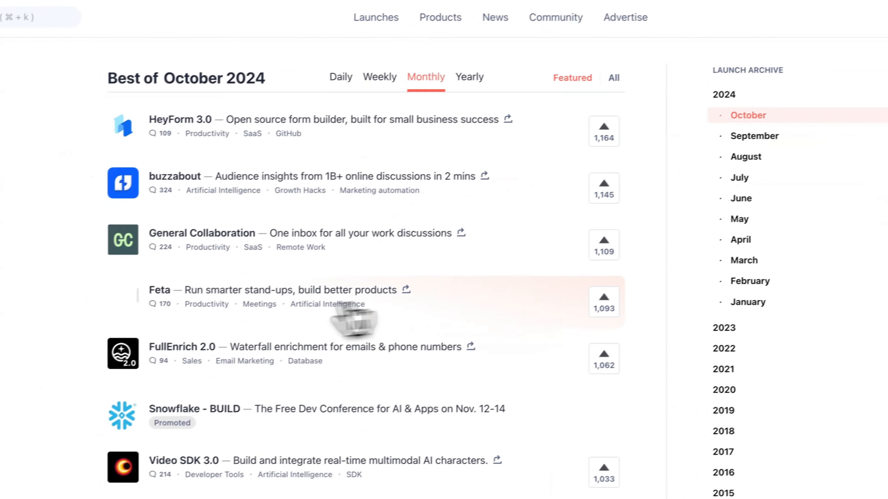
pyautogui.click(201, 297)
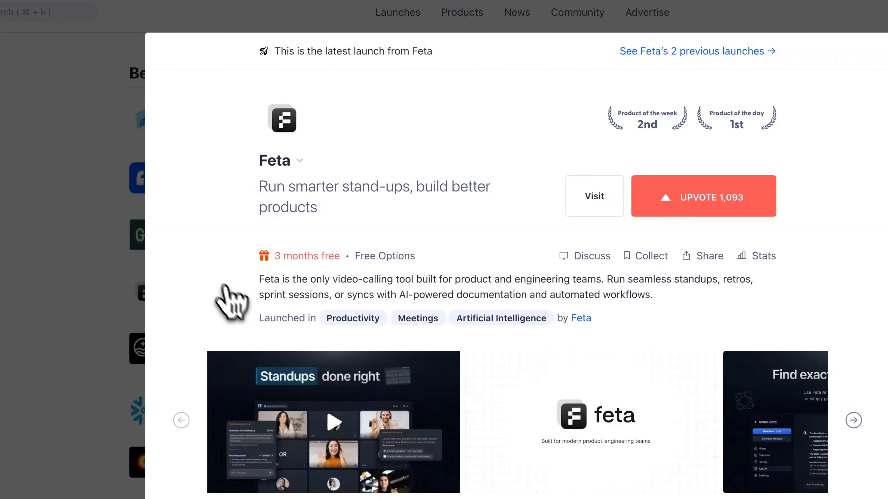
pyautogui.click(593, 206)
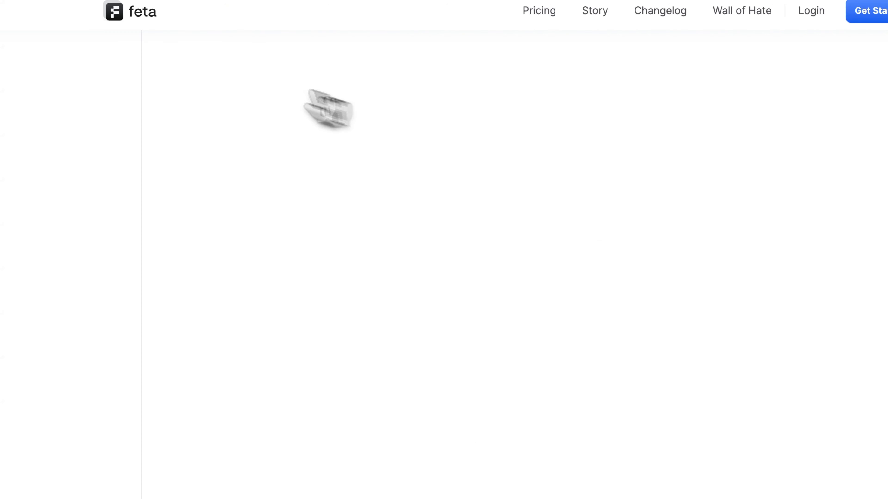
pyautogui.moveTo(129, 39); pyautogui.dragTo(49, 40)
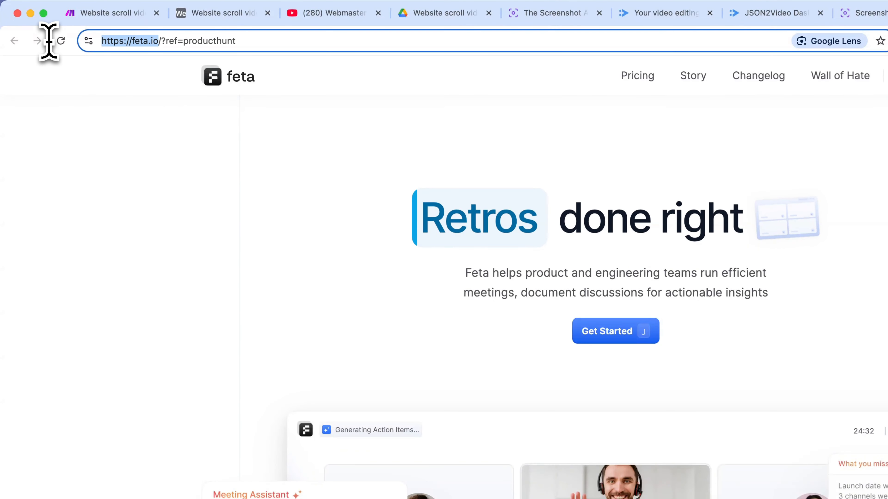
pyautogui.rightClick(137, 42)
pyautogui.click(175, 149)
pyautogui.click(131, 147)
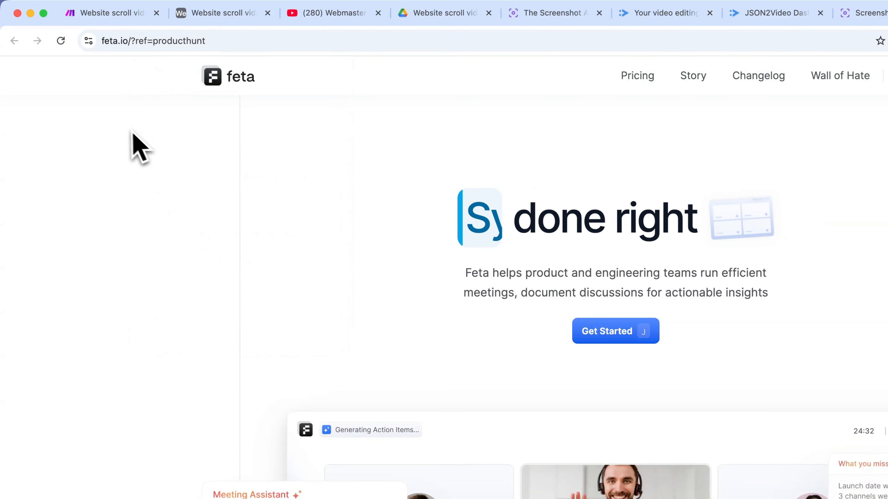
pyautogui.click(198, 19)
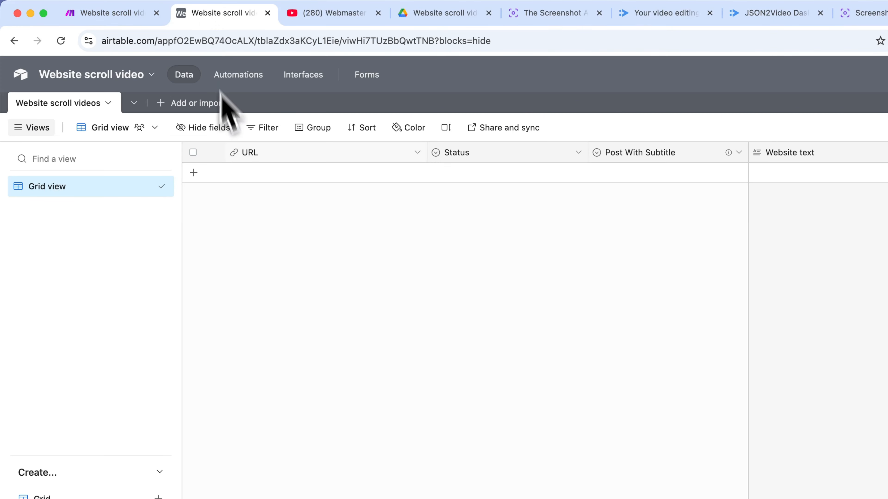
pyautogui.click(222, 174)
pyautogui.rightClick(240, 177)
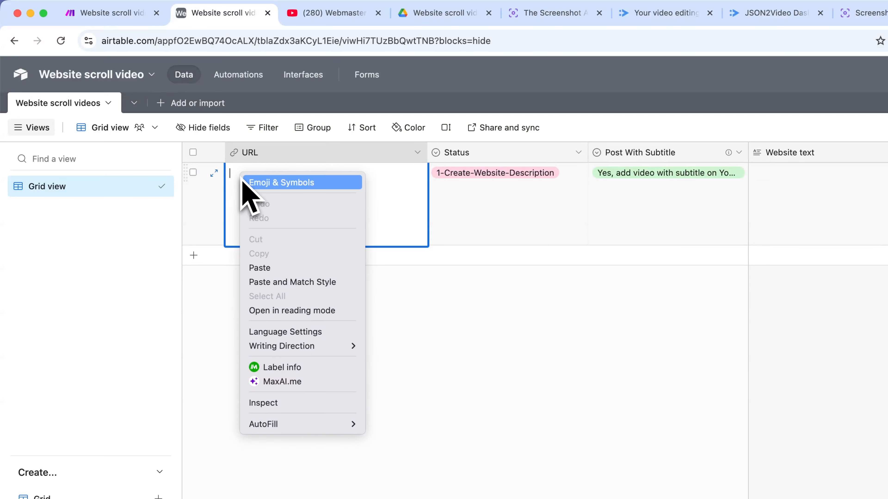
pyautogui.click(283, 266)
pyautogui.click(271, 288)
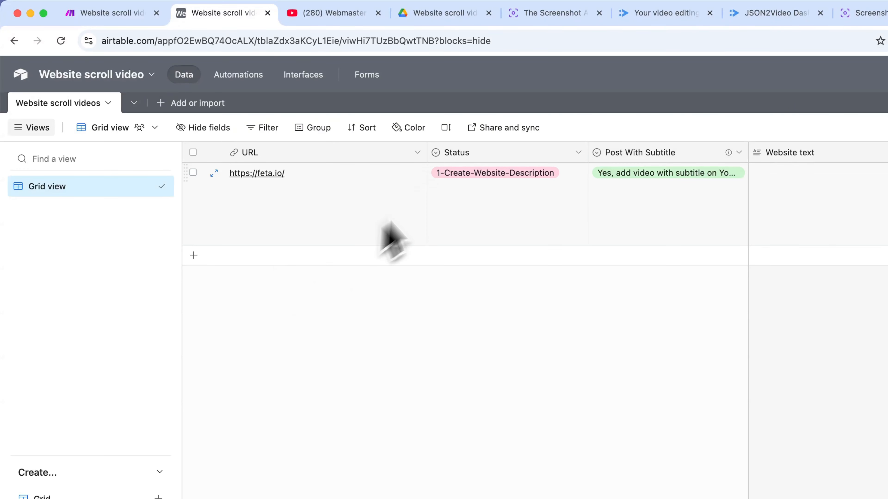
# Step: Choose 1-Create-Website-Description as the Status of the Feta record
pyautogui.click(475, 173)
pyautogui.click(476, 174)
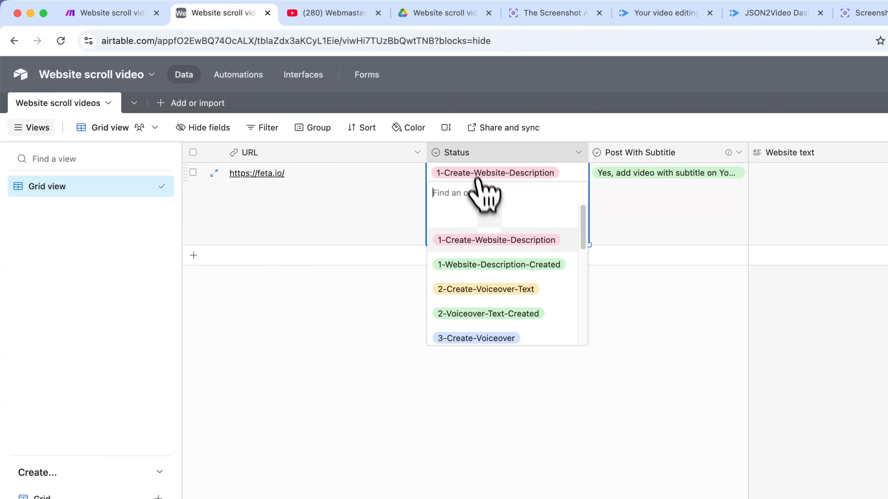
pyautogui.click(491, 223)
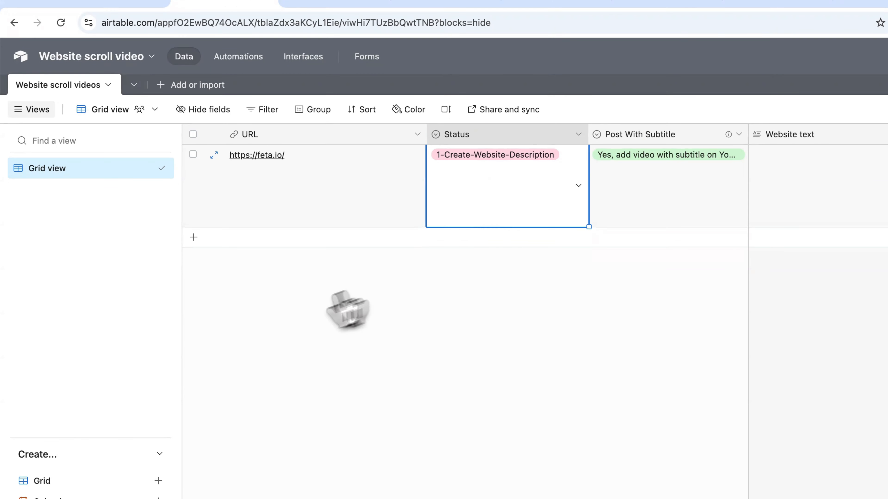
# Step: Switch to the Website scroll video short scenario in Make and run it once for the 1-Create-Website-Description route
pyautogui.click(116, 14)
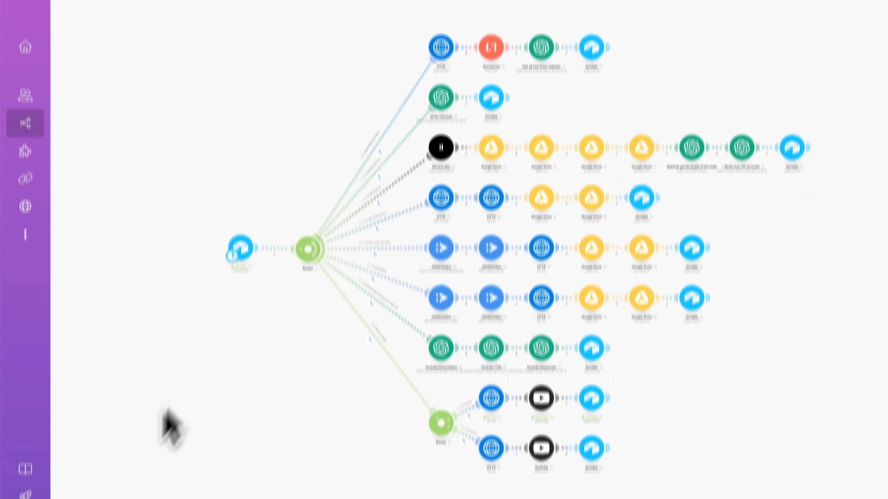
pyautogui.click(91, 475)
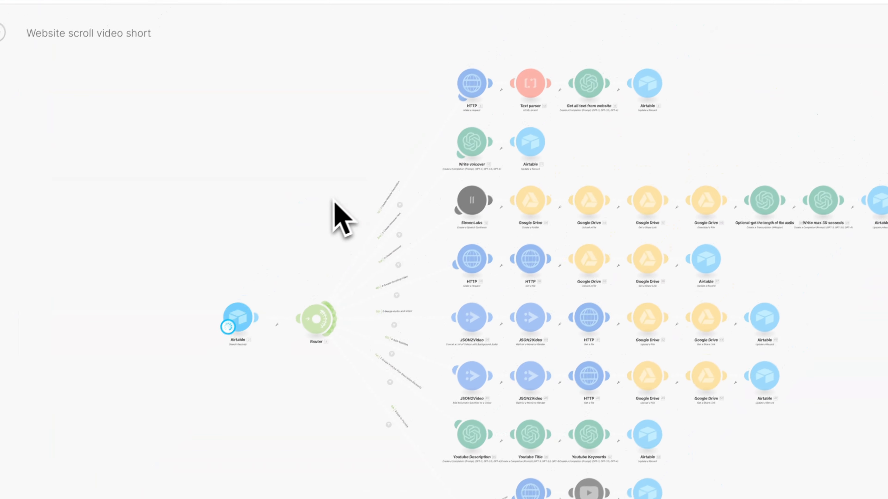
pyautogui.scroll(5, 268, 254)
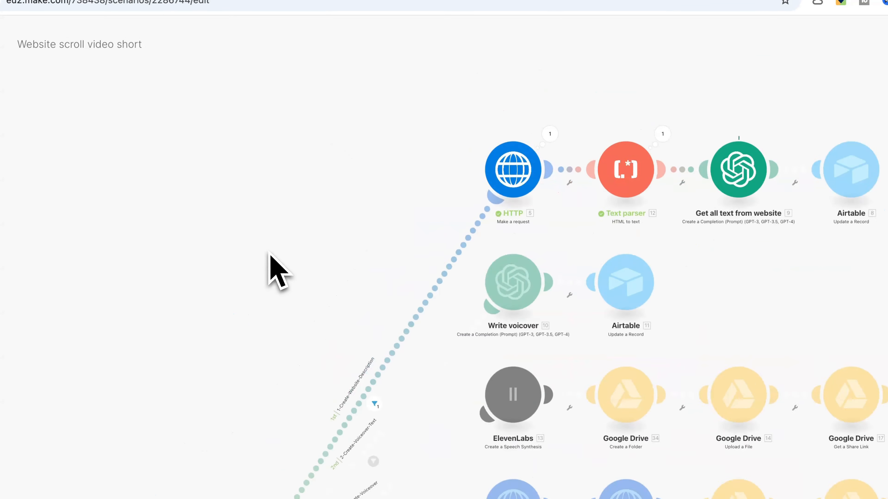
pyautogui.moveTo(334, 190); pyautogui.dragTo(163, 233)
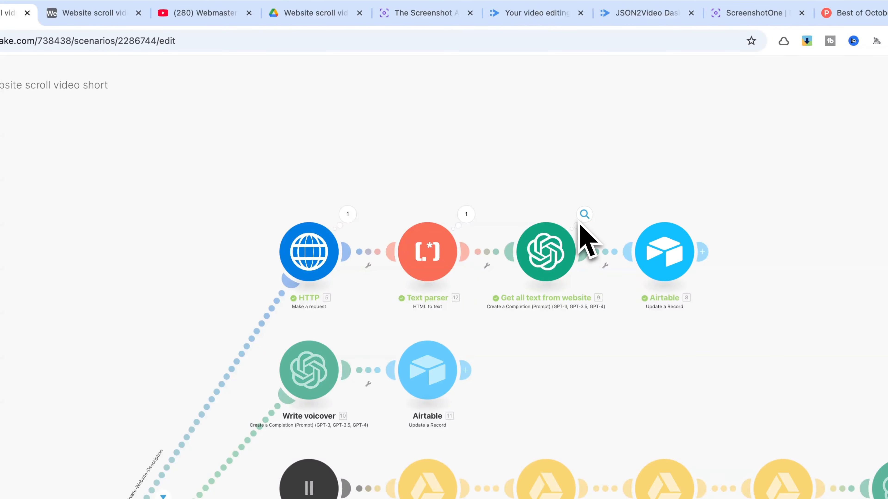
# Step: Return to Airtable and read through the Feta record's full Website text in its expanded view
pyautogui.click(66, 12)
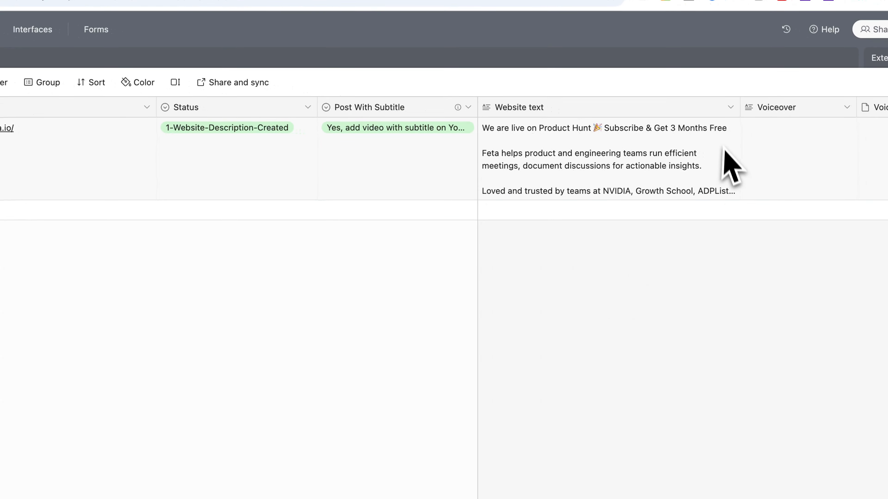
pyautogui.click(723, 150)
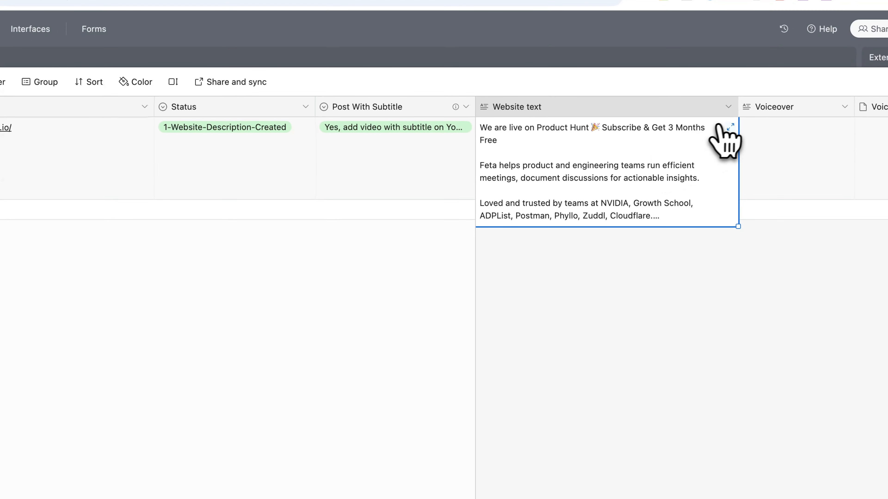
pyautogui.click(729, 129)
pyautogui.scroll(-10, 351, 260)
pyautogui.scroll(10, 334, 264)
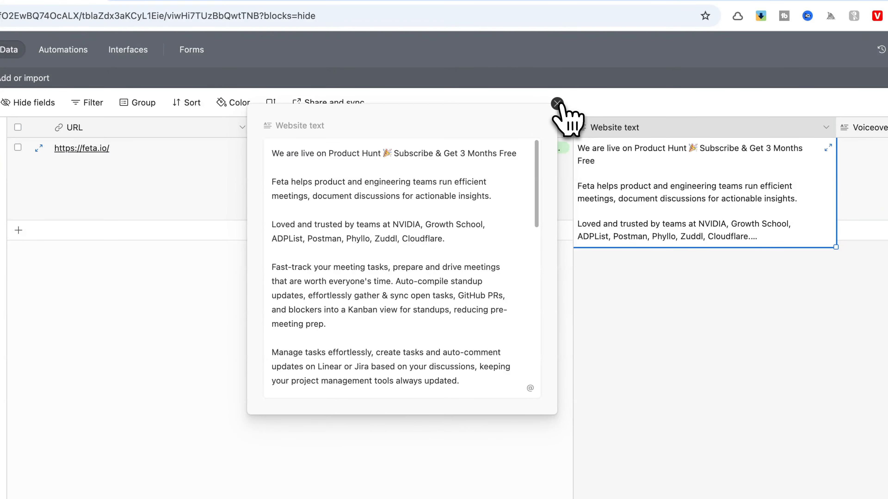
pyautogui.click(557, 104)
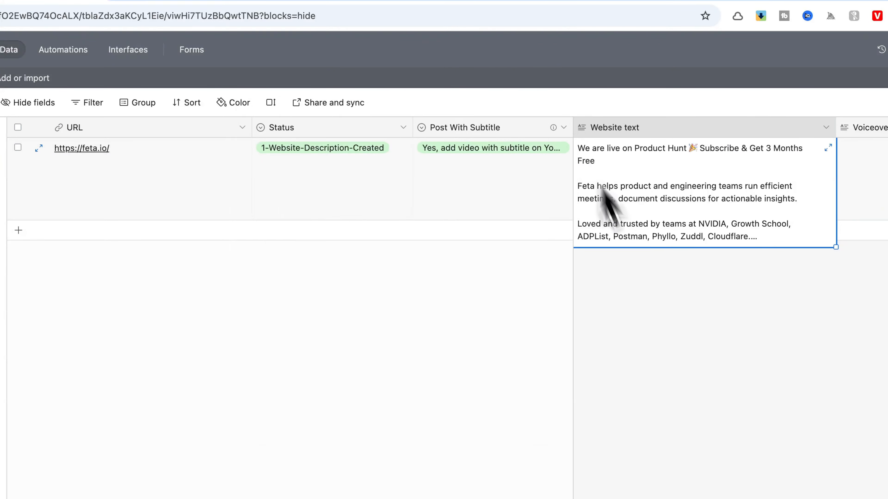
pyautogui.click(659, 314)
# Step: Set the Feta record's Status to 2-Create-Voiceover-Text
pyautogui.click(95, 30)
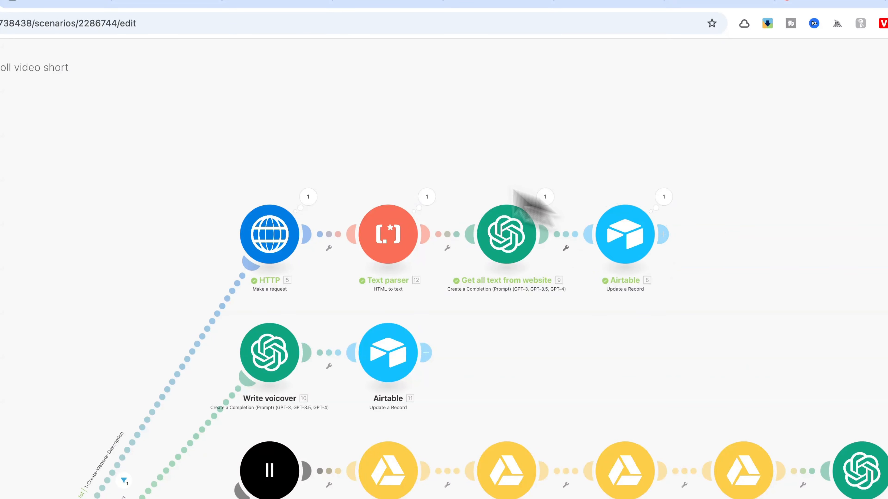
pyautogui.click(174, 27)
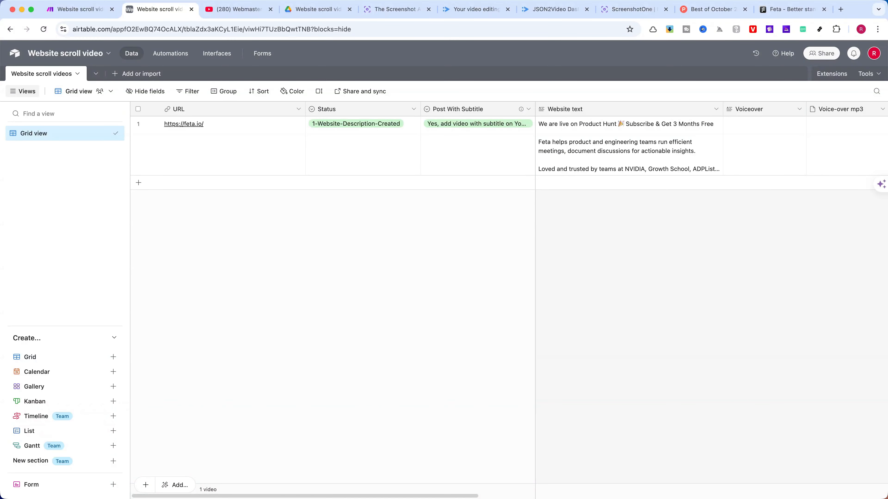
pyautogui.click(376, 127)
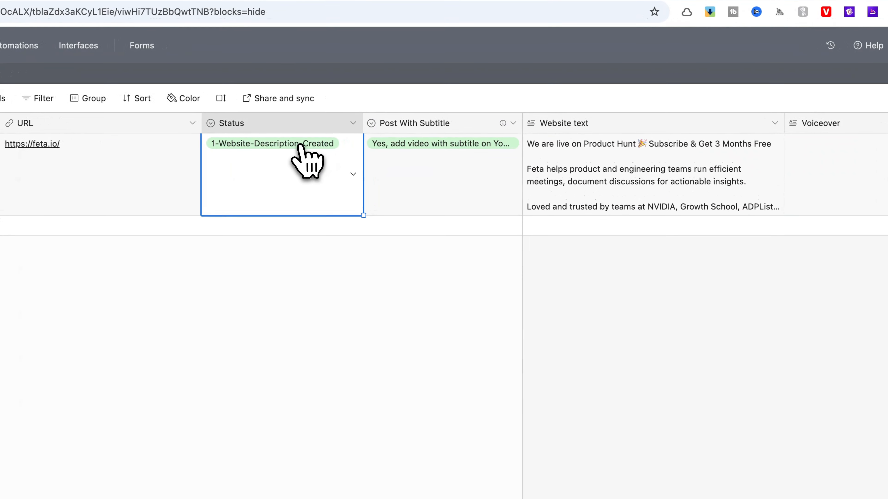
pyautogui.click(300, 146)
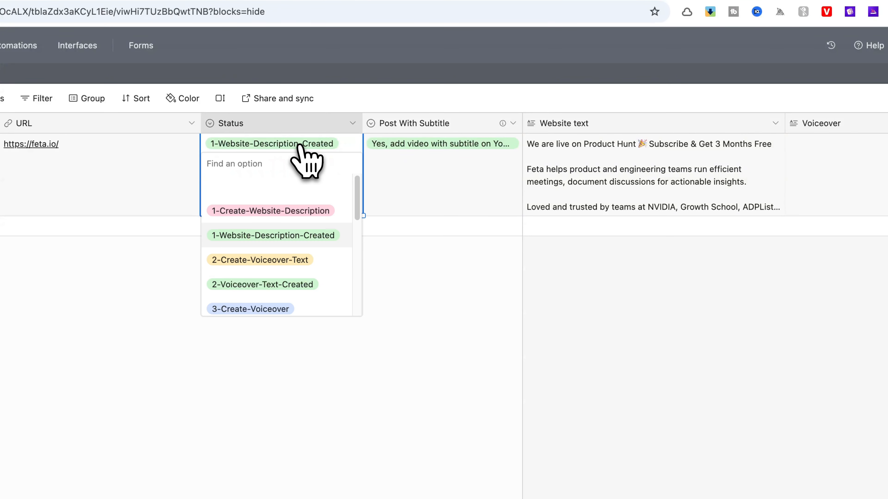
pyautogui.scroll(-1, 301, 234)
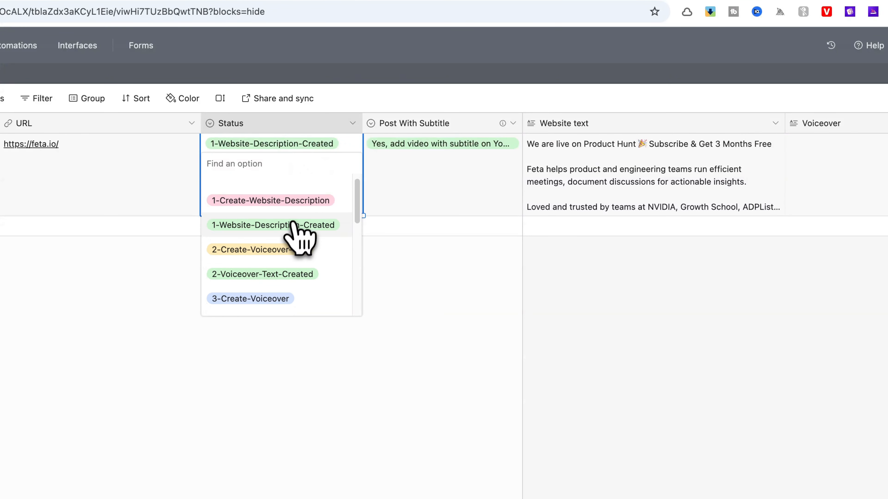
pyautogui.click(266, 250)
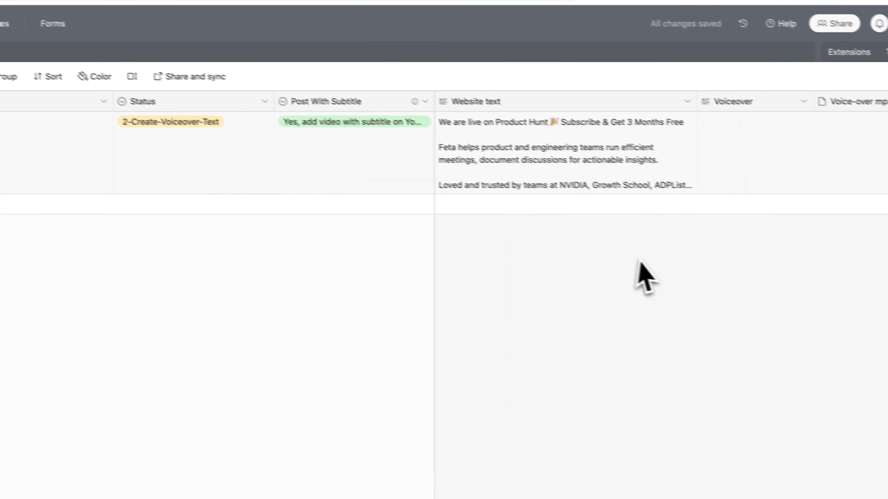
pyautogui.hscroll(1, 717, 290)
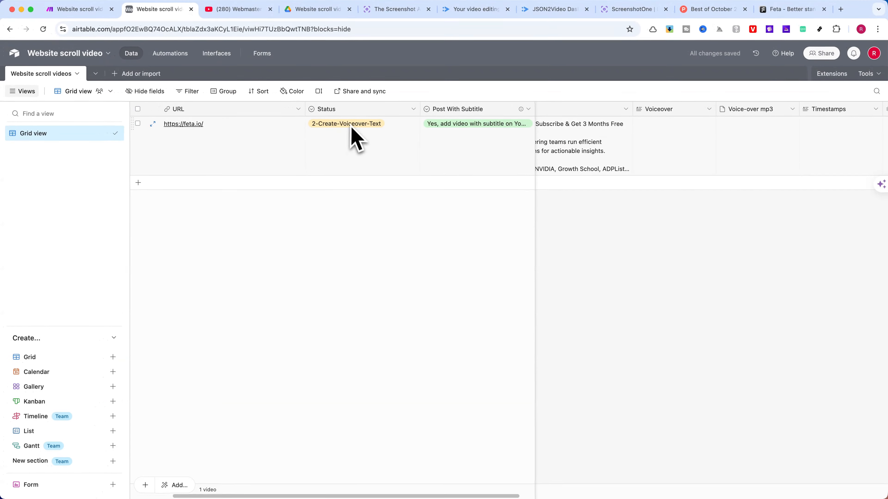
# Step: Run the Make scenario once to write the voiceover text for the Feta record
pyautogui.click(661, 147)
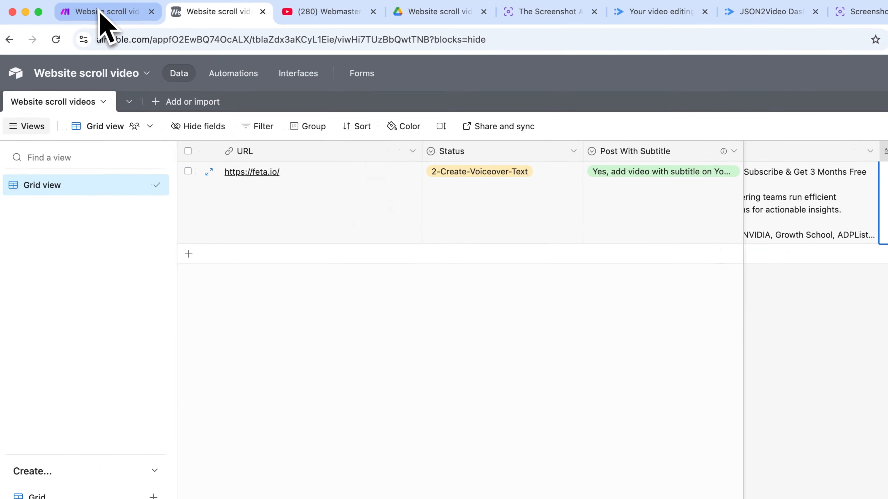
pyautogui.click(101, 12)
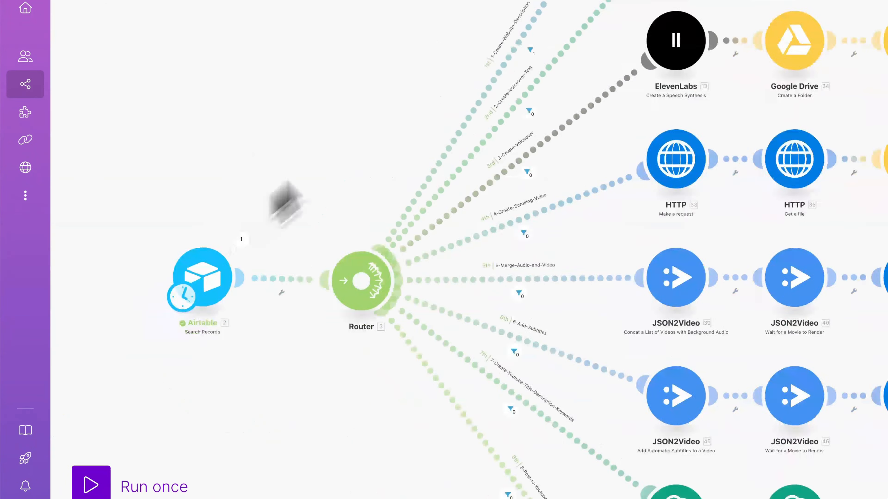
pyautogui.click(90, 484)
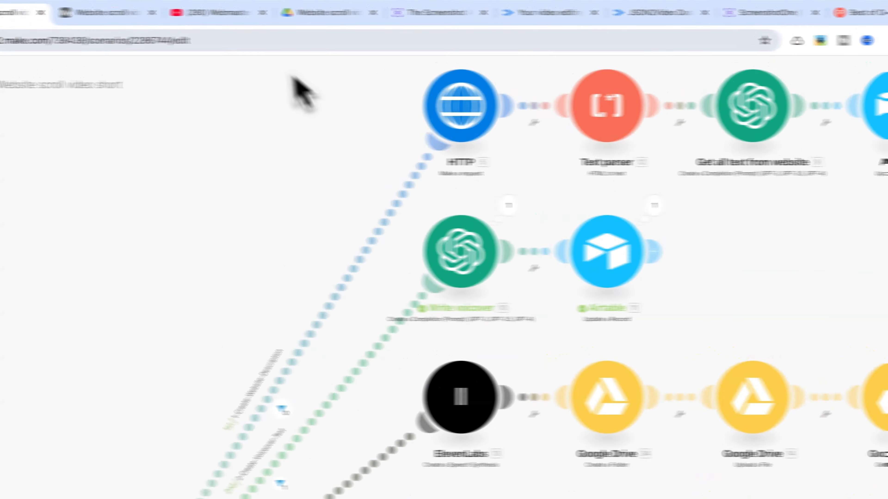
# Step: Go back to Airtable and read the Feta record's full Voiceover text in its expanded view
pyautogui.click(42, 9)
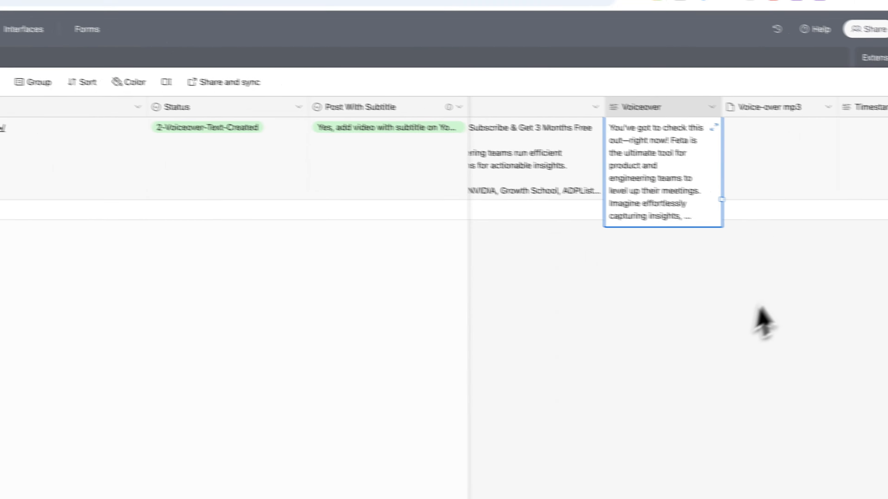
pyautogui.click(764, 322)
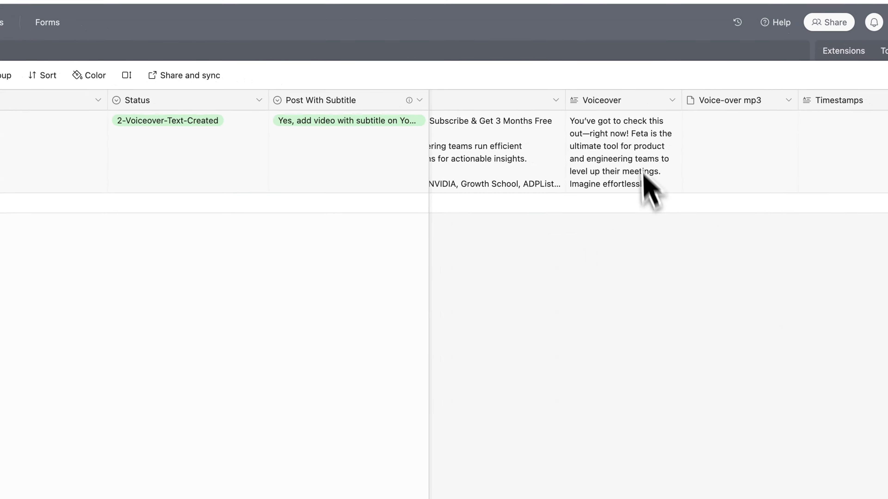
pyautogui.click(670, 120)
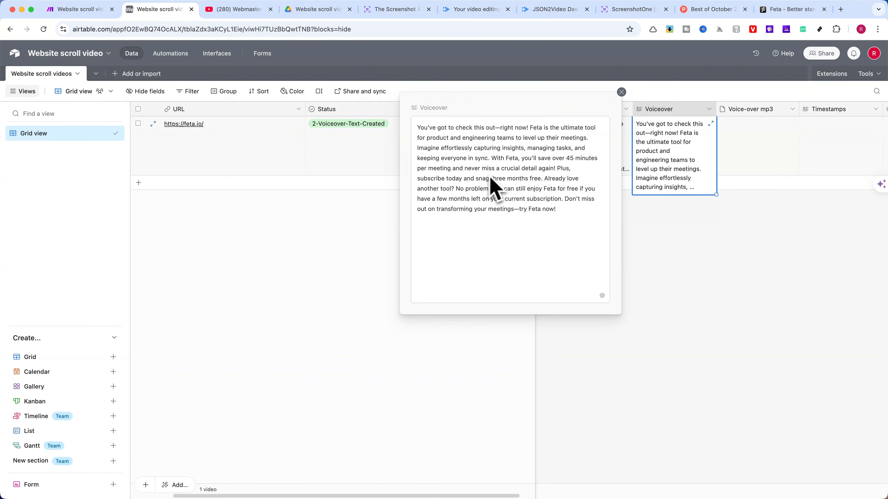
pyautogui.click(621, 92)
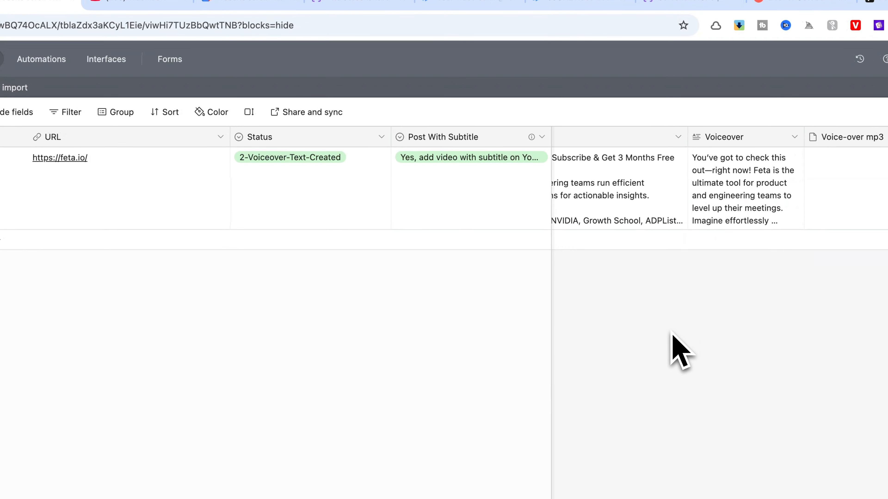
# Step: Change the Feta record's Status to 3-Create-Voiceover
pyautogui.click(96, 25)
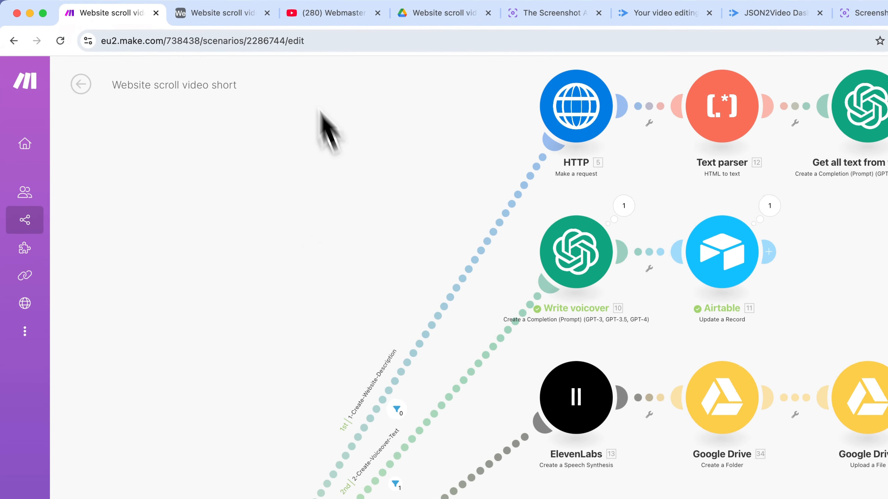
pyautogui.click(224, 14)
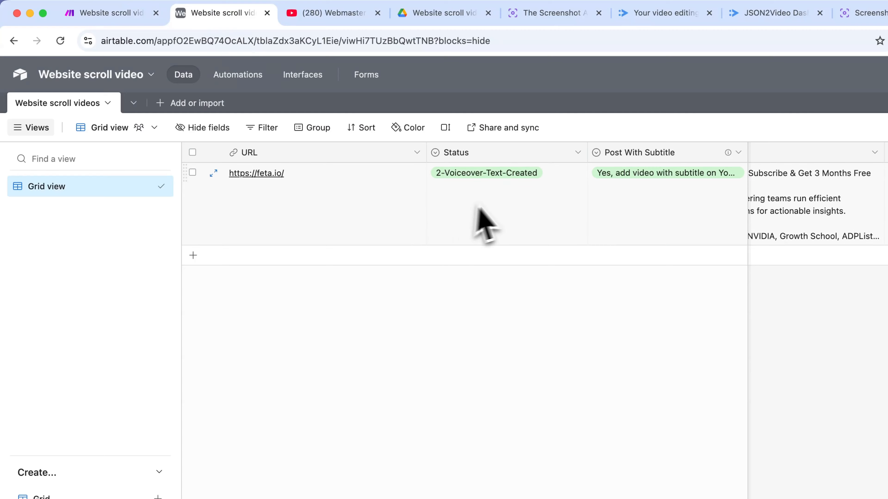
pyautogui.click(491, 172)
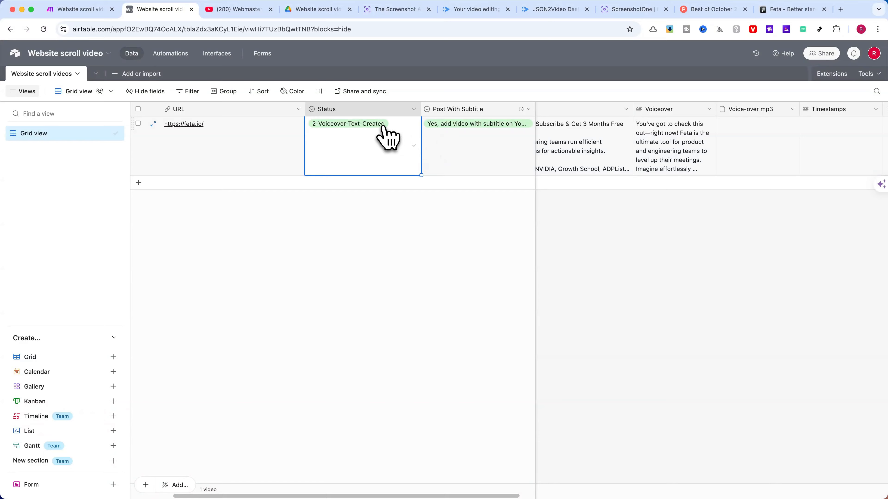
pyautogui.click(386, 137)
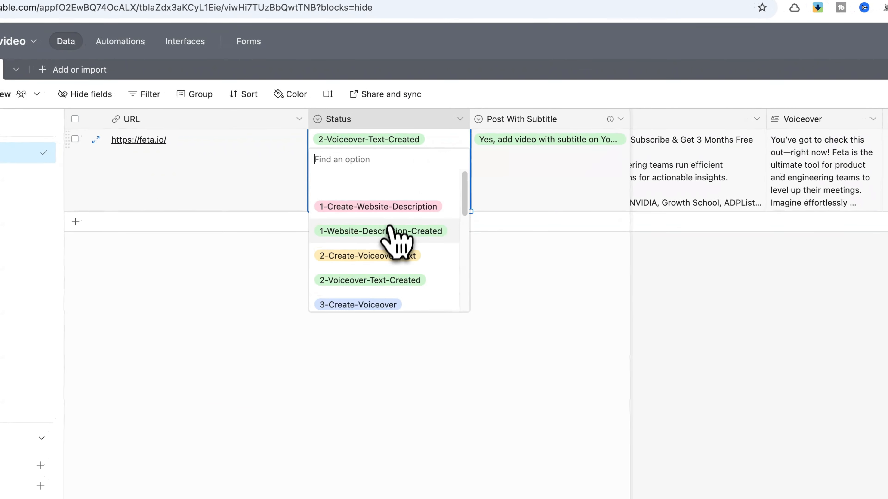
pyautogui.scroll(-3, 390, 231)
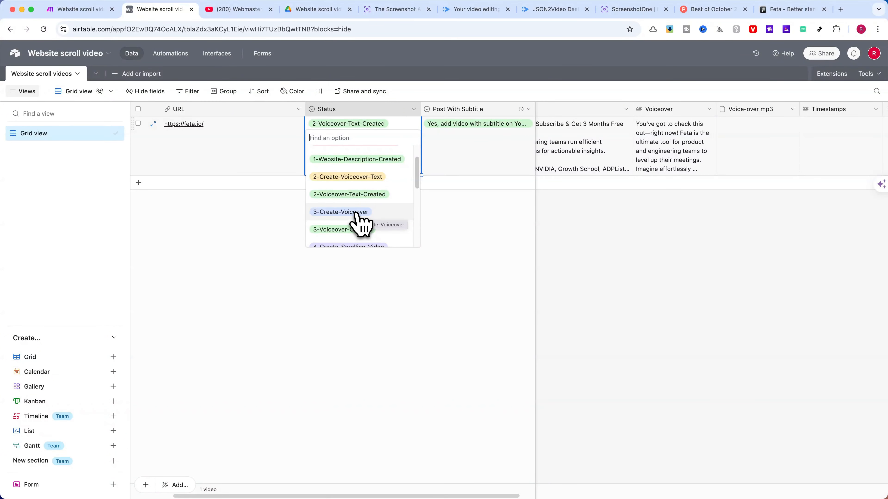
pyautogui.click(361, 212)
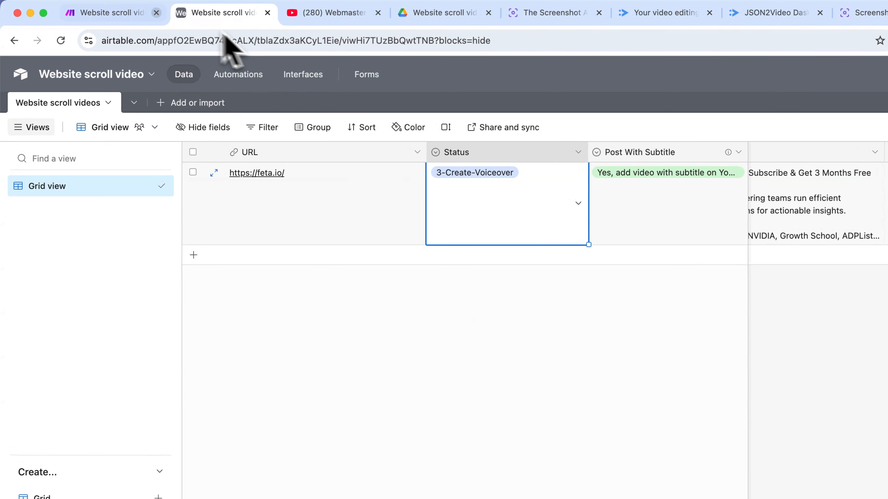
# Step: Run the Make scenario once for the 3-Create-Voiceover route and follow its ElevenLabs and Google Drive modules
pyautogui.click(123, 17)
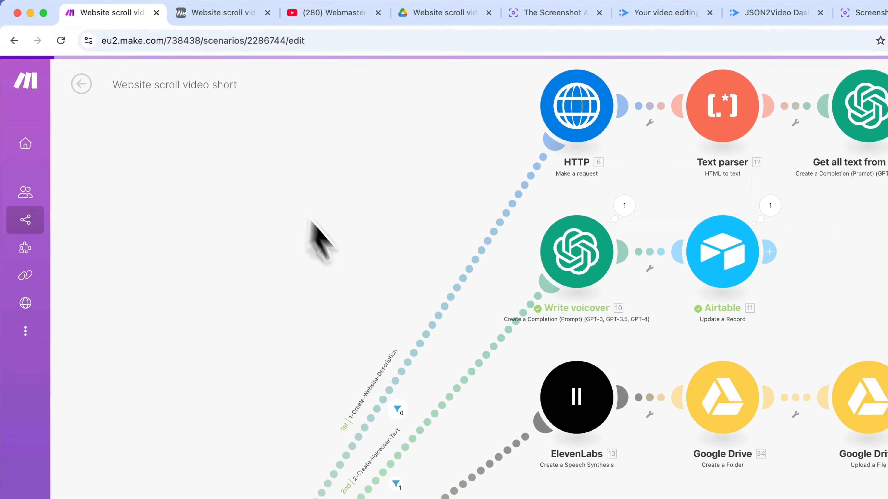
pyautogui.click(97, 465)
pyautogui.scroll(5, 580, 147)
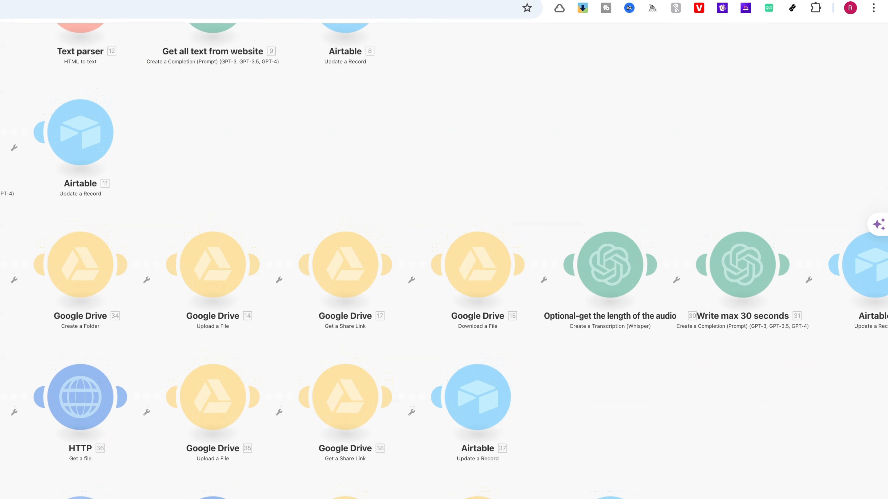
pyautogui.scroll(-1, 669, 161)
pyautogui.moveTo(737, 165); pyautogui.dragTo(615, 200)
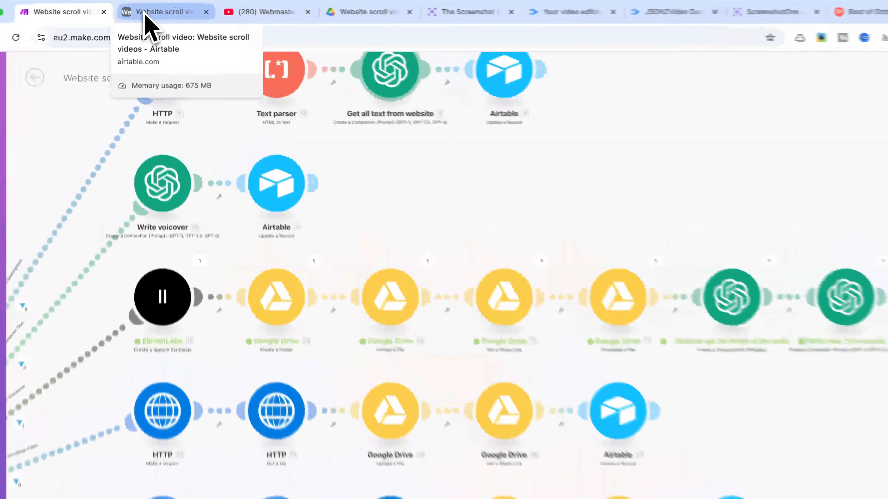
# Step: Check the Feta record's Status, Voice-over mp3 and Timestamps fields in Airtable
pyautogui.click(144, 13)
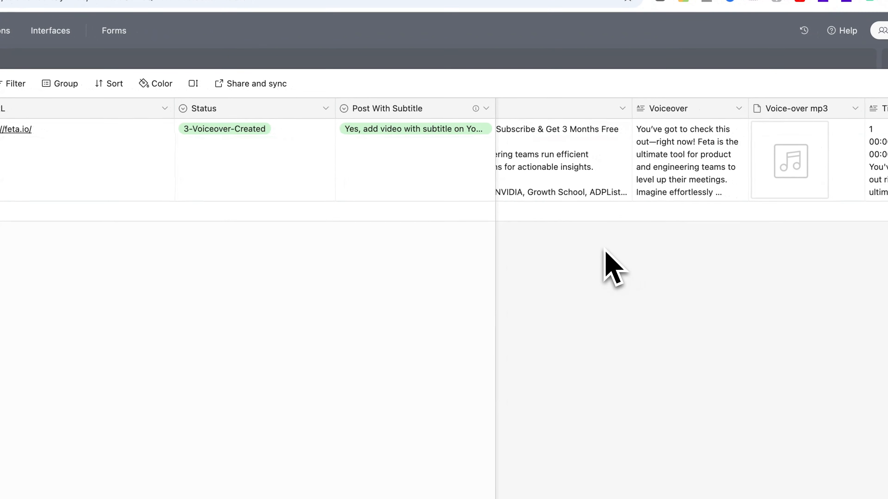
pyautogui.hscroll(3, 606, 257)
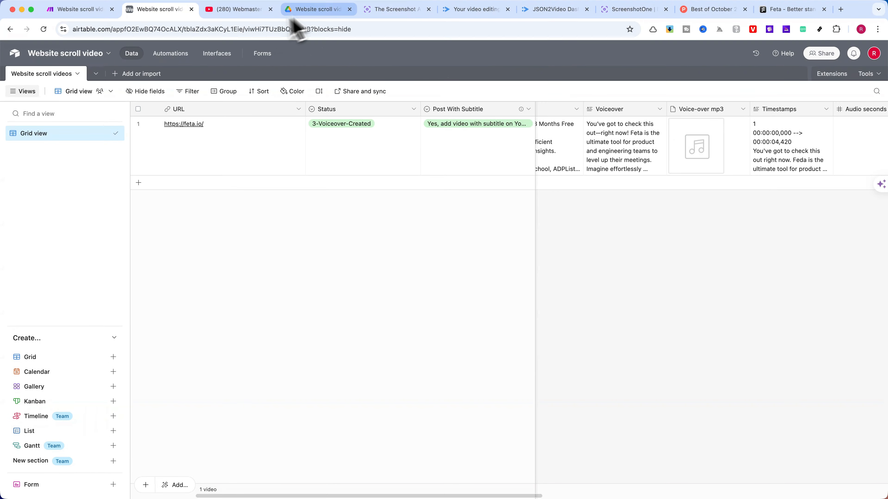
pyautogui.click(304, 9)
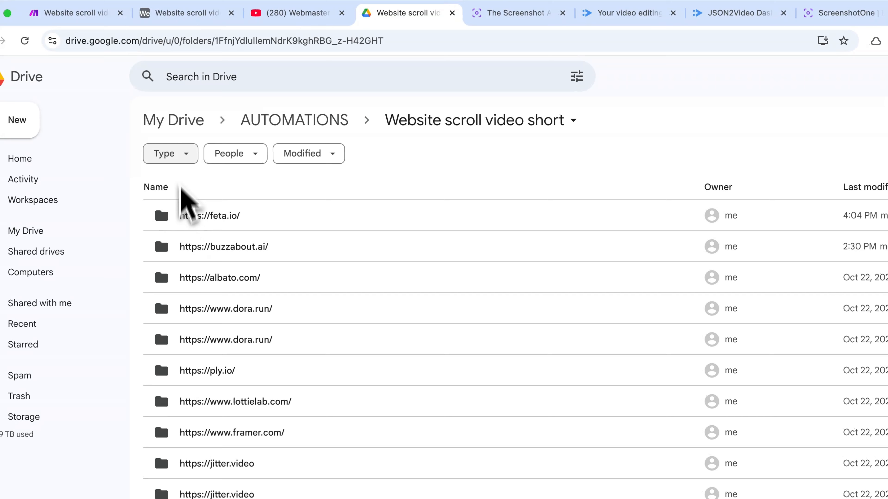
pyautogui.click(296, 121)
pyautogui.click(159, 251)
pyautogui.doubleClick(159, 251)
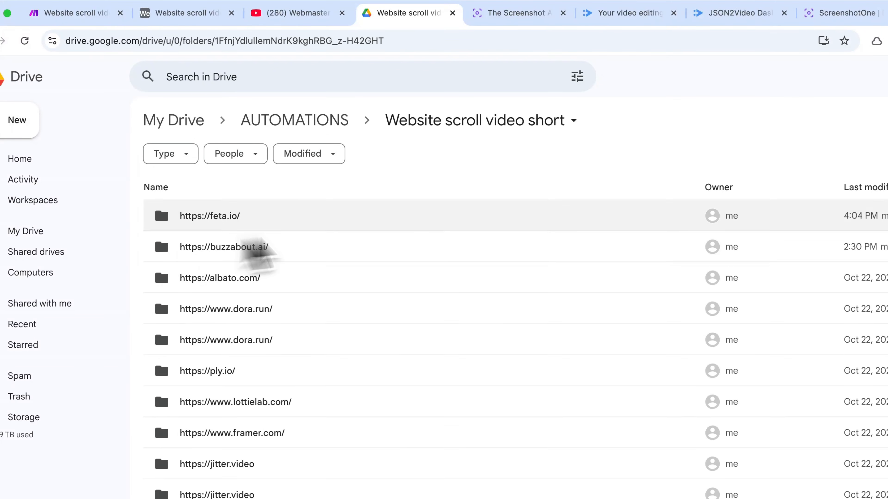
pyautogui.doubleClick(159, 219)
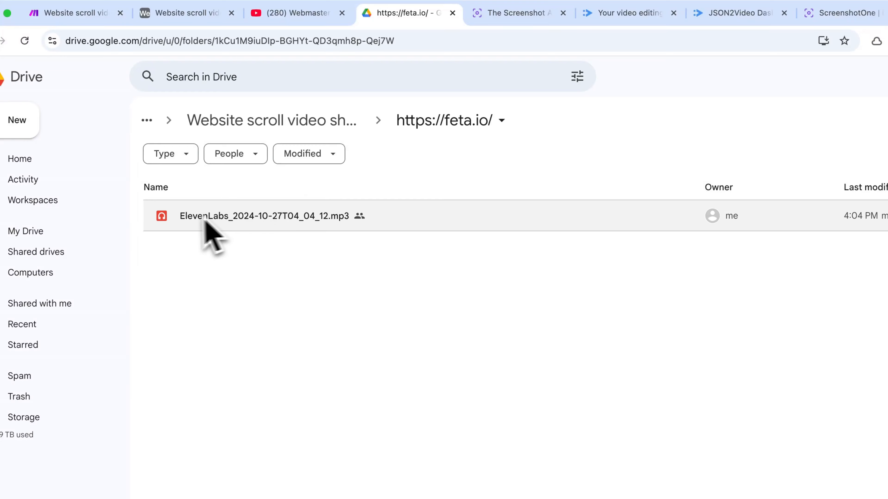
pyautogui.click(79, 18)
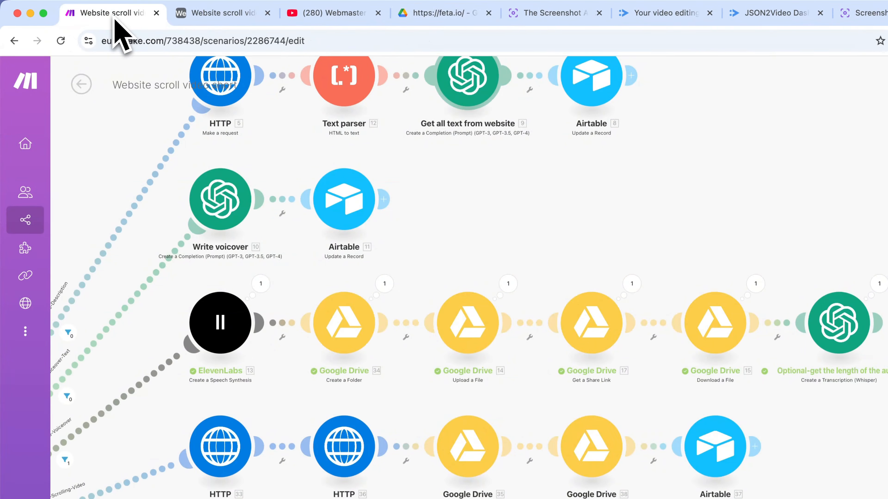
# Step: Switch to Airtable and listen to the audio attached in the Feta record's Voice-over mp3 field
pyautogui.click(230, 16)
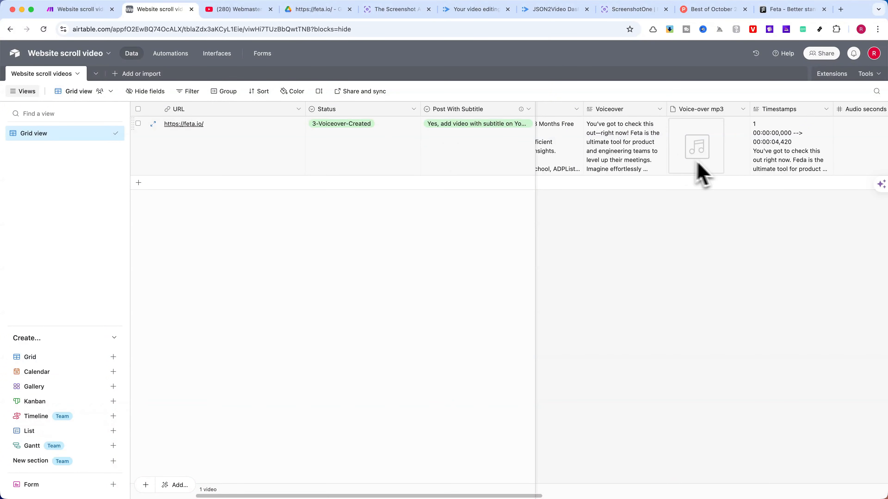
pyautogui.click(697, 149)
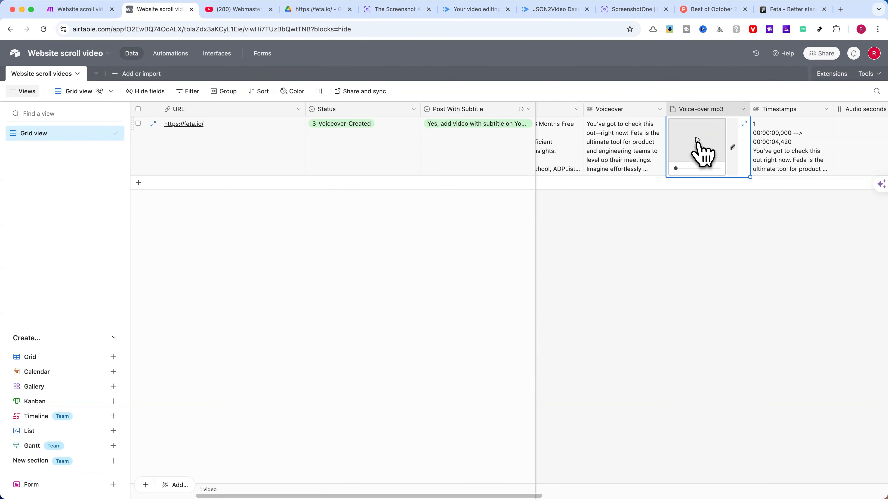
pyautogui.click(697, 140)
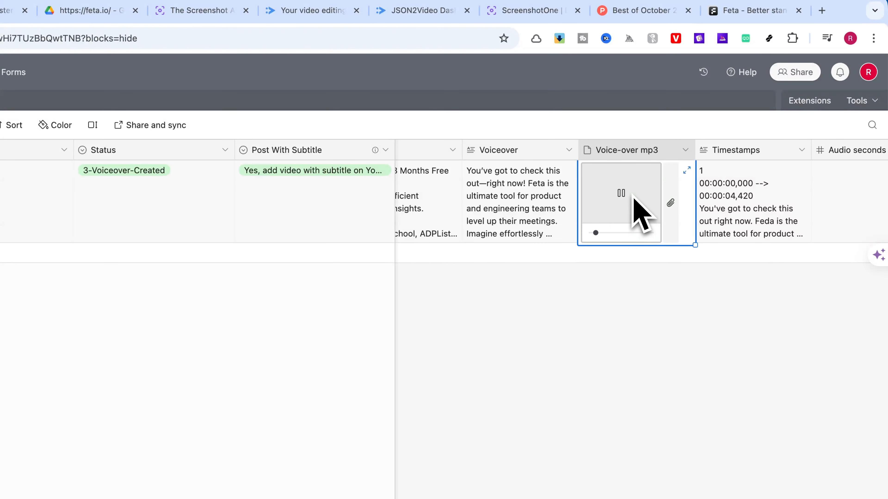
pyautogui.click(537, 183)
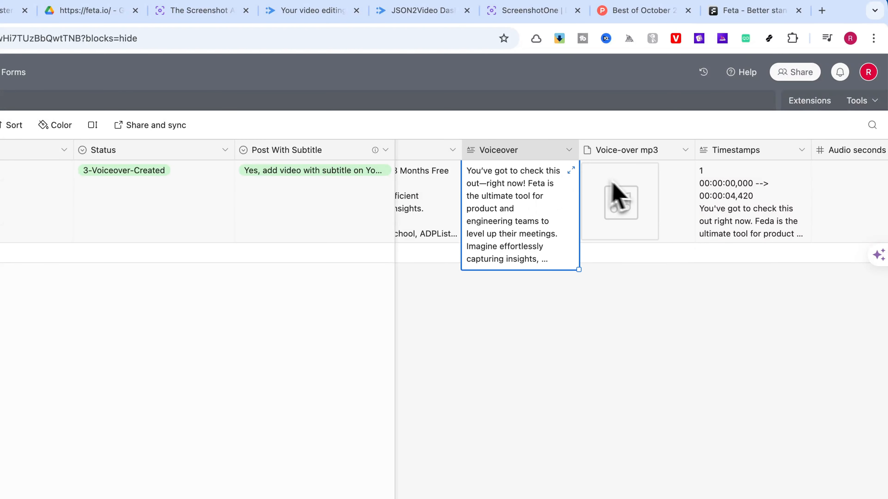
pyautogui.click(619, 187)
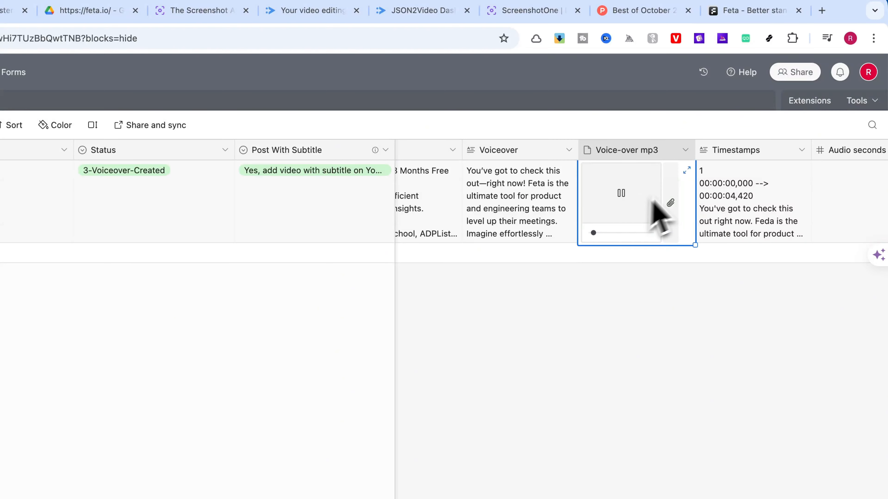
pyautogui.click(687, 171)
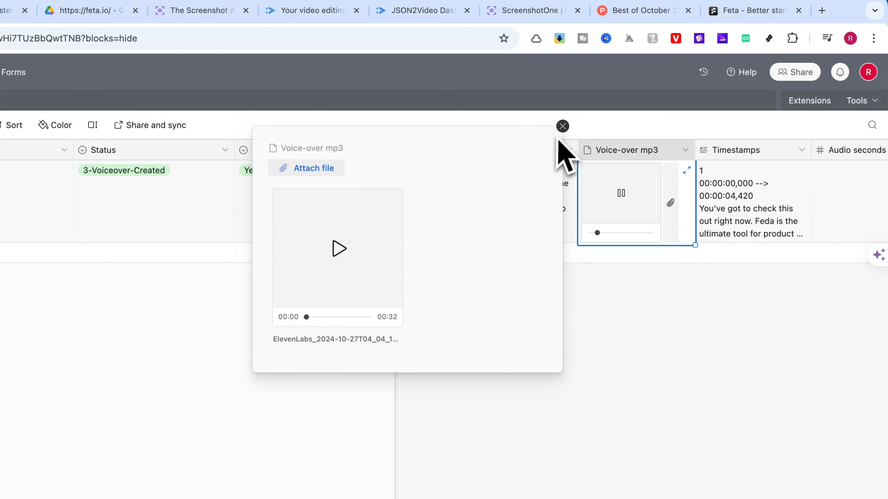
pyautogui.click(564, 127)
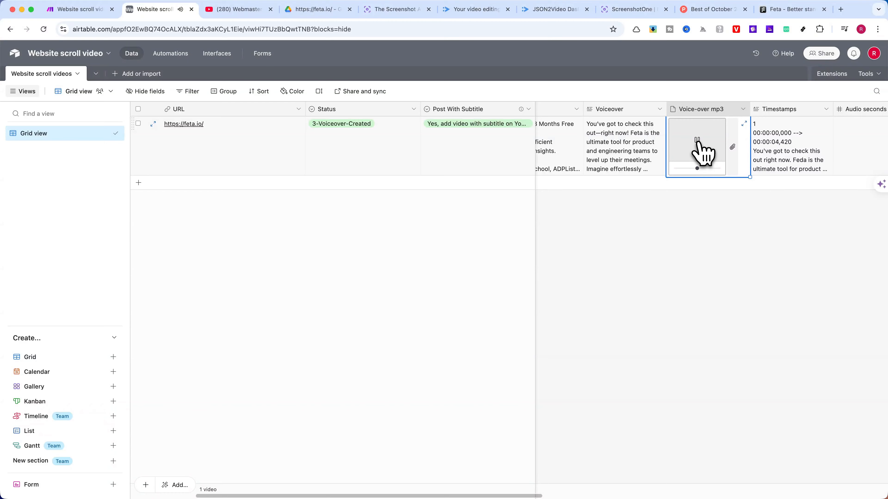
pyautogui.click(697, 141)
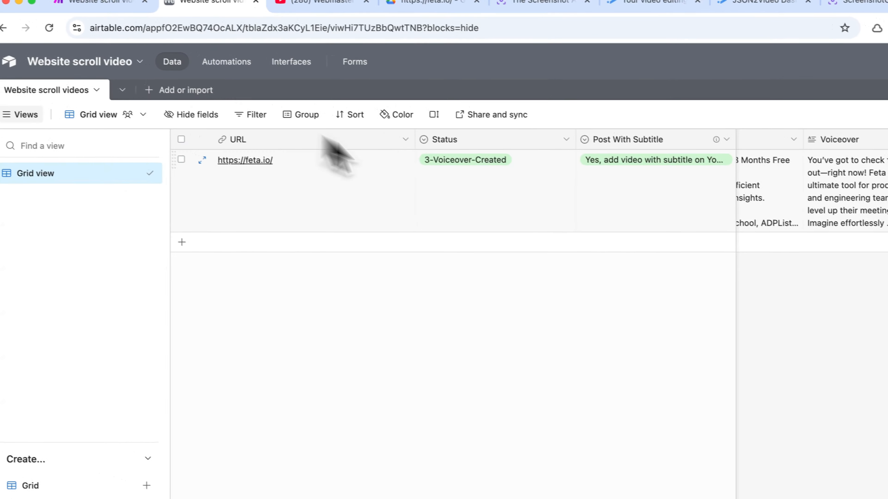
# Step: Change the Feta record's Status to 4-Create-Scrolling-Video
pyautogui.click(469, 165)
pyautogui.click(470, 163)
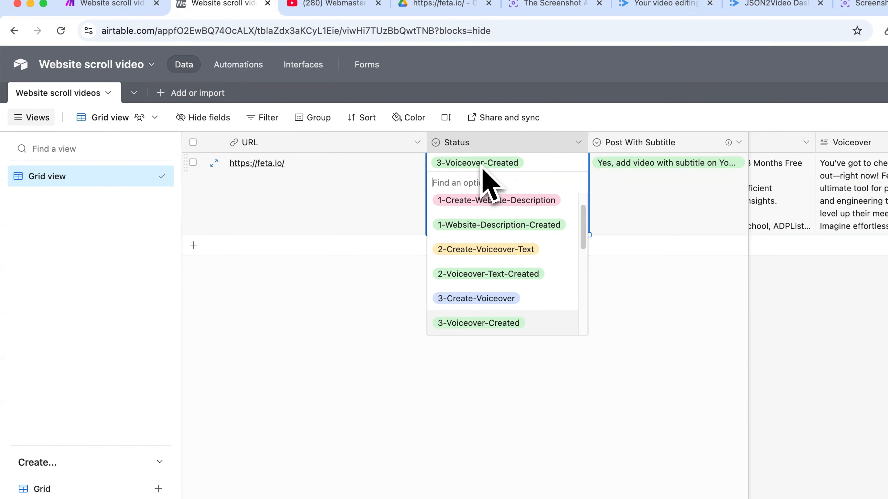
pyautogui.scroll(-1, 489, 280)
pyautogui.click(485, 317)
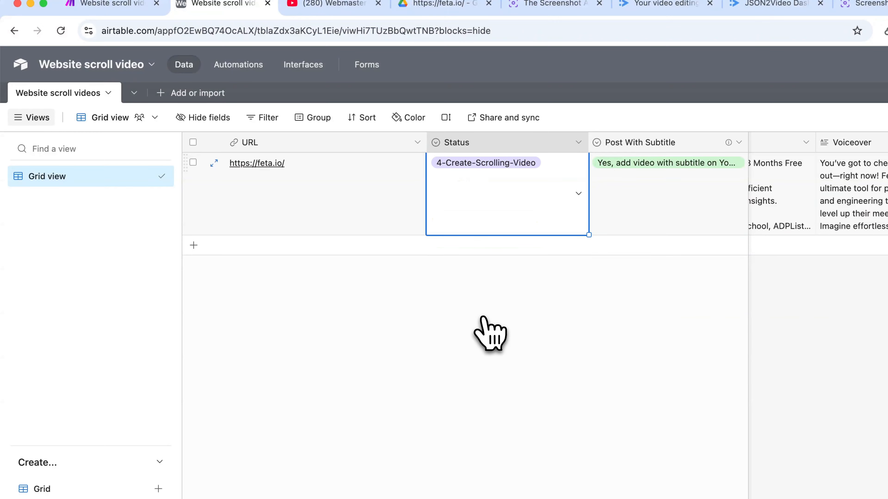
# Step: Switch to Make and run the scenario once for the 4-Create-Scrolling-Video route
pyautogui.click(104, 5)
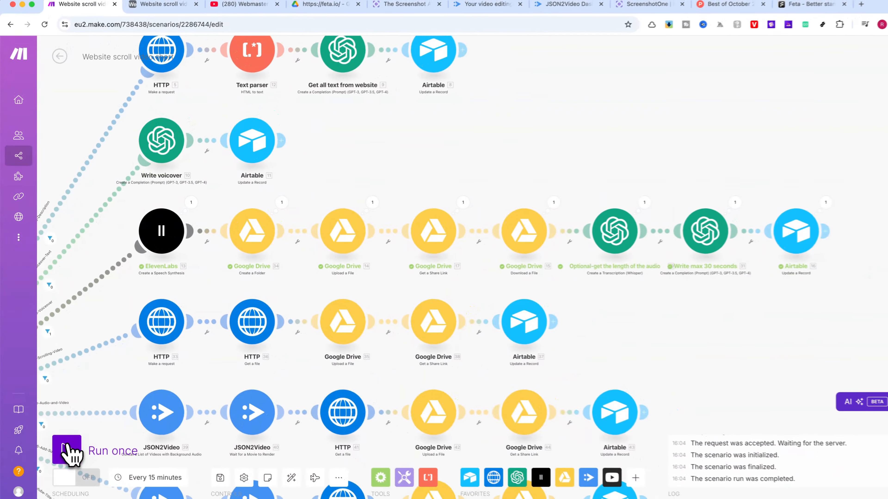
pyautogui.click(68, 451)
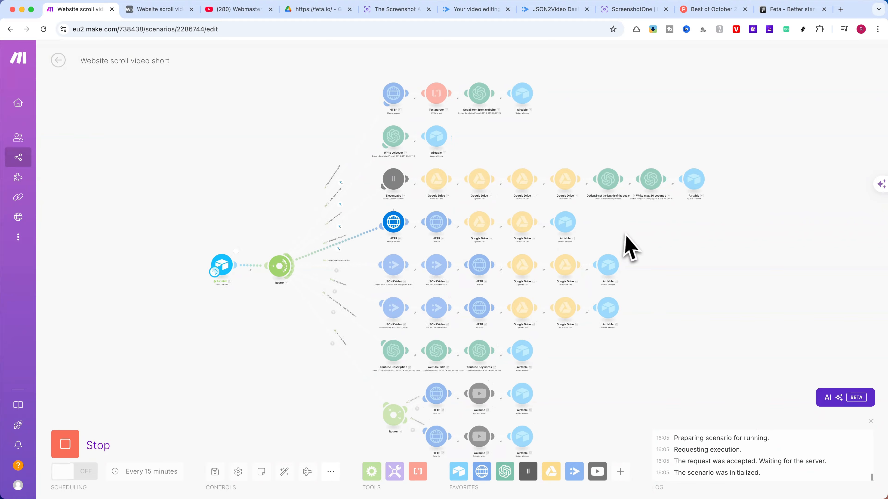
pyautogui.scroll(3, 628, 246)
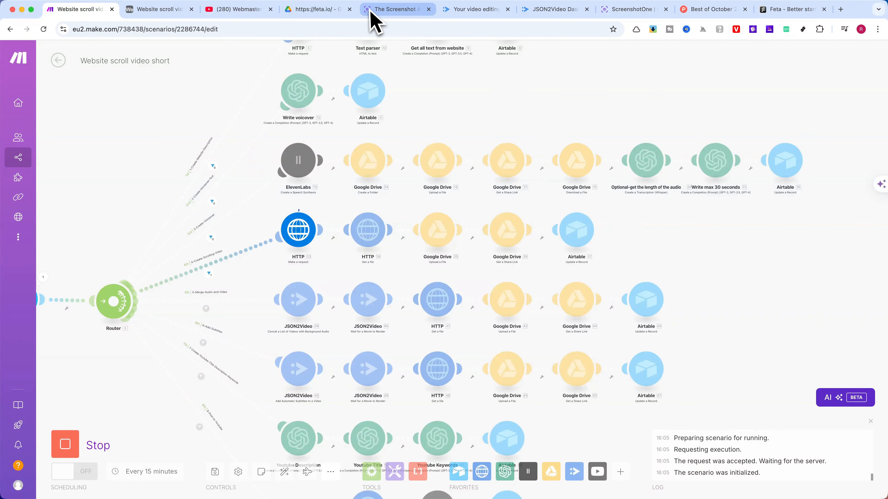
# Step: View the ScreenshotOne scrolling screenshots page and go back to Make to follow the HTTP module
pyautogui.click(372, 10)
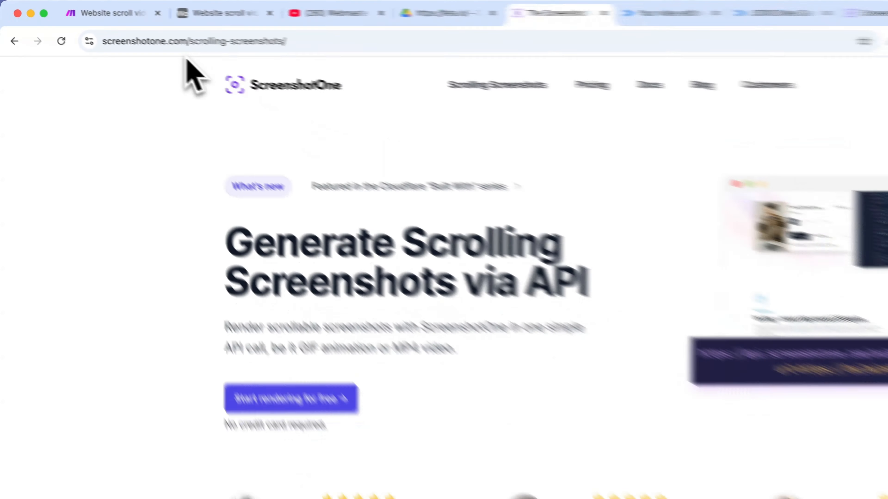
pyautogui.click(121, 13)
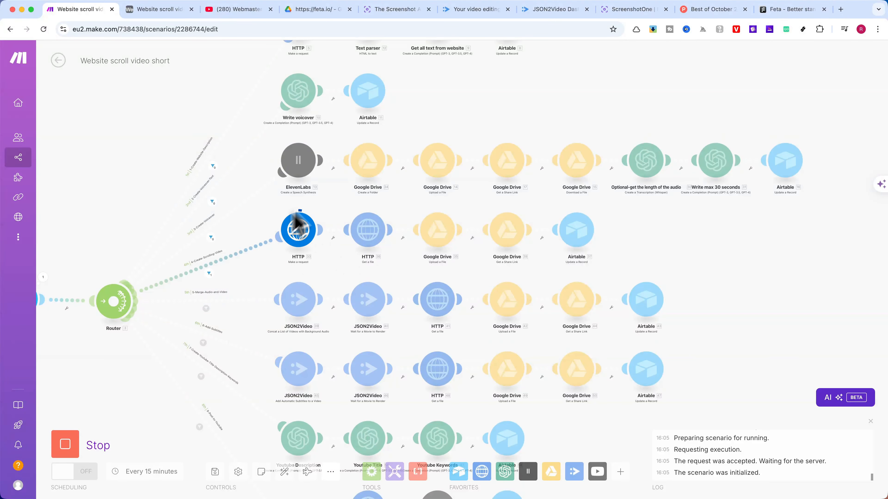
pyautogui.scroll(2, 334, 199)
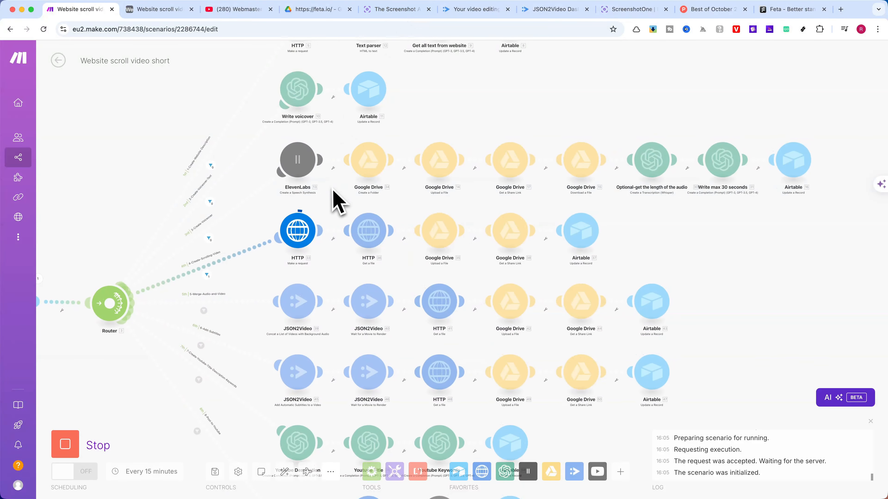
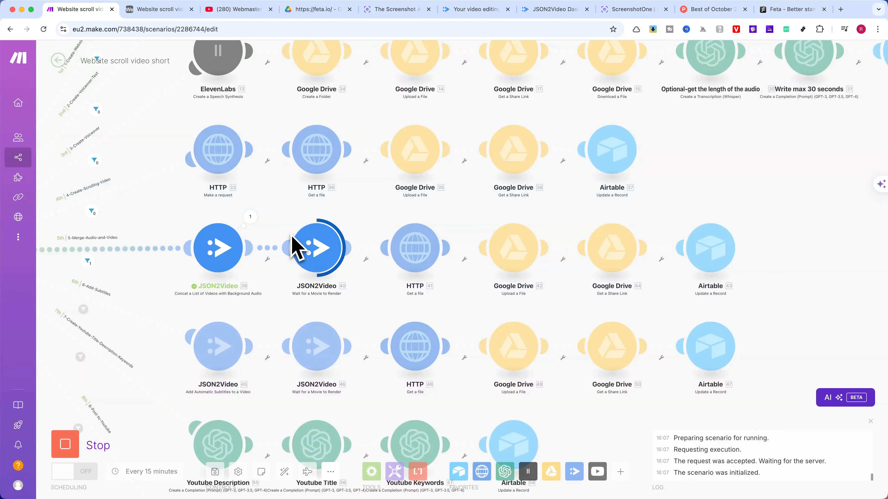
# Step: Review the use cases and features on the JSON2Video website and return to Make's 5-Merge-Audio-and-Video route
pyautogui.click(476, 10)
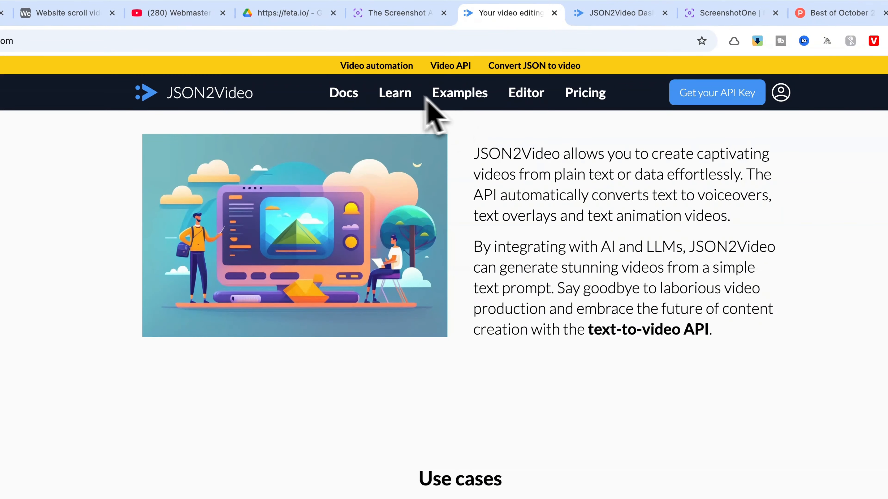
pyautogui.scroll(-10, 420, 174)
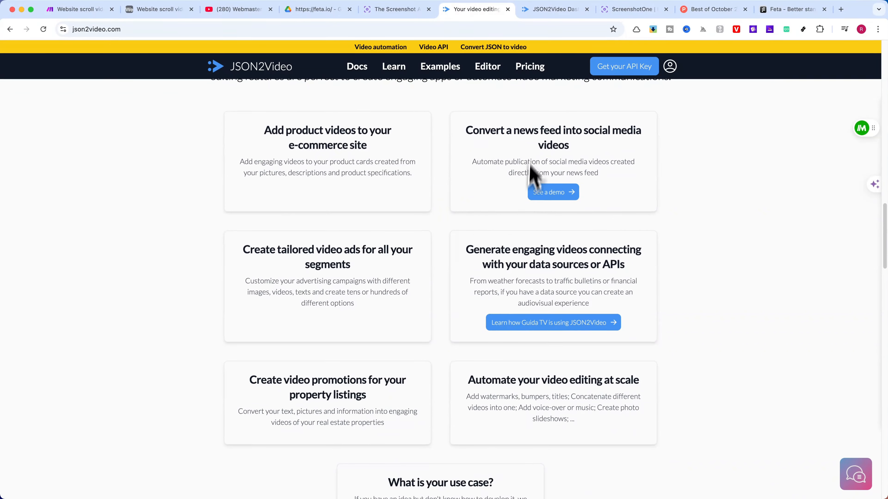
pyautogui.scroll(-1, 568, 403)
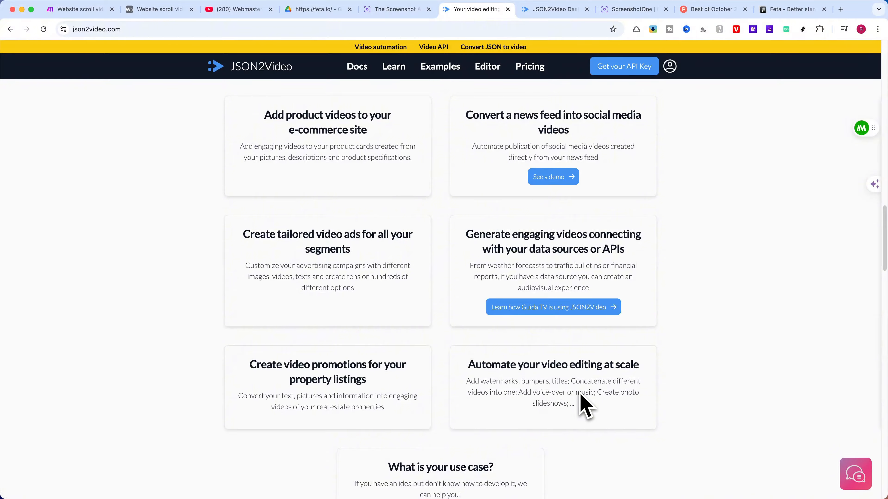
pyautogui.scroll(-6, 580, 402)
pyautogui.scroll(-8, 580, 402)
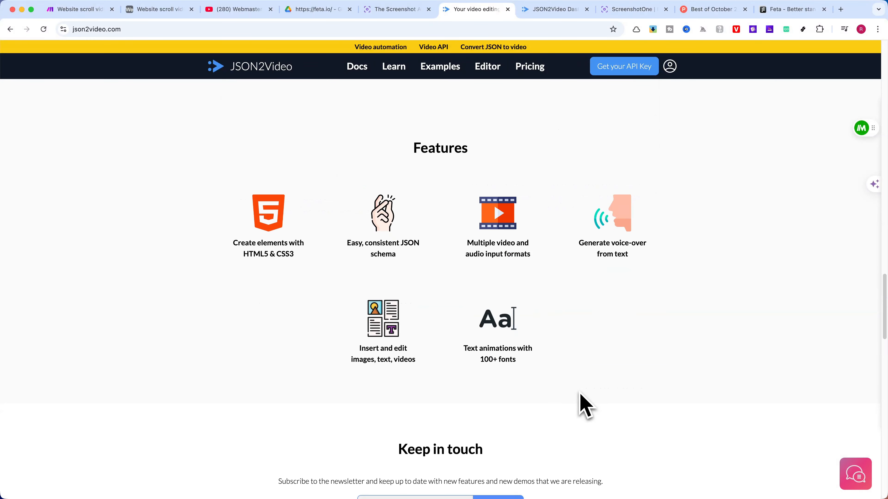
pyautogui.click(79, 10)
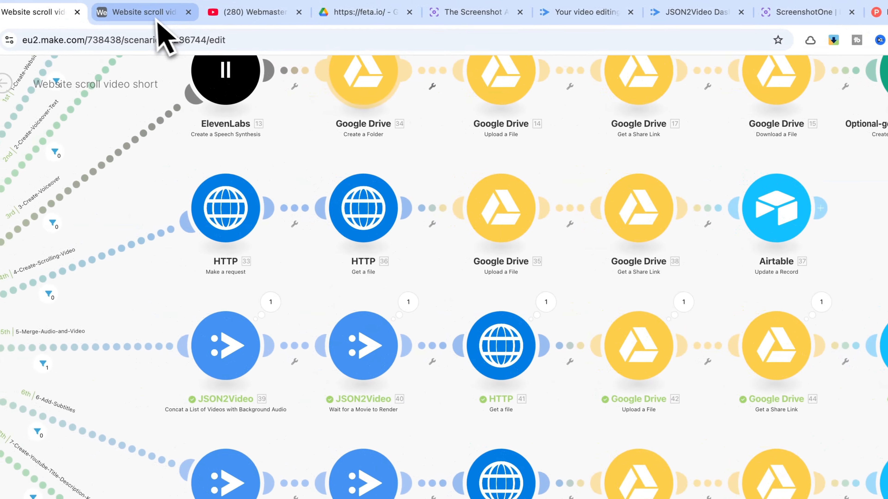
# Step: Check the Feta record's Status and video fields in Airtable and the files in its Google Drive folder
pyautogui.click(154, 21)
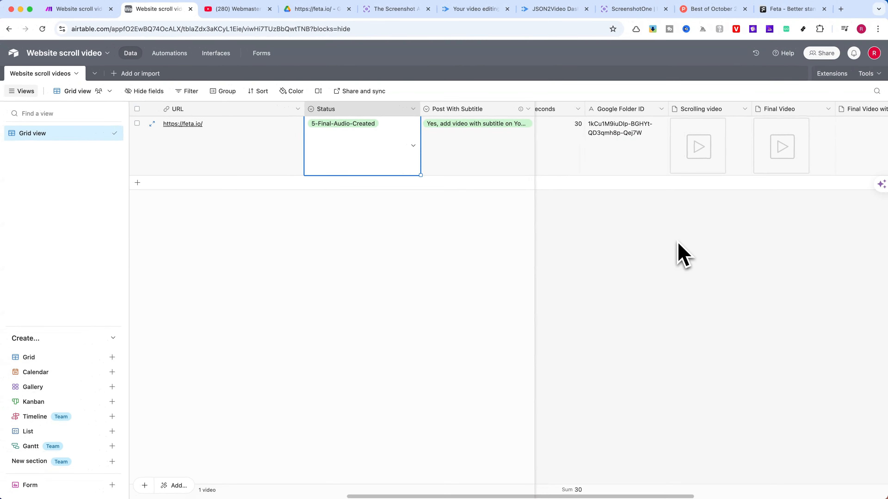
pyautogui.hscroll(5, 679, 254)
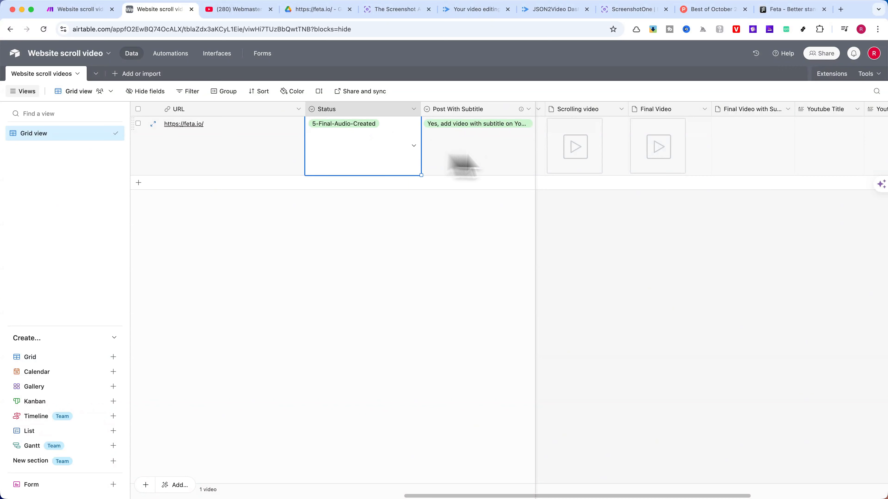
pyautogui.click(316, 9)
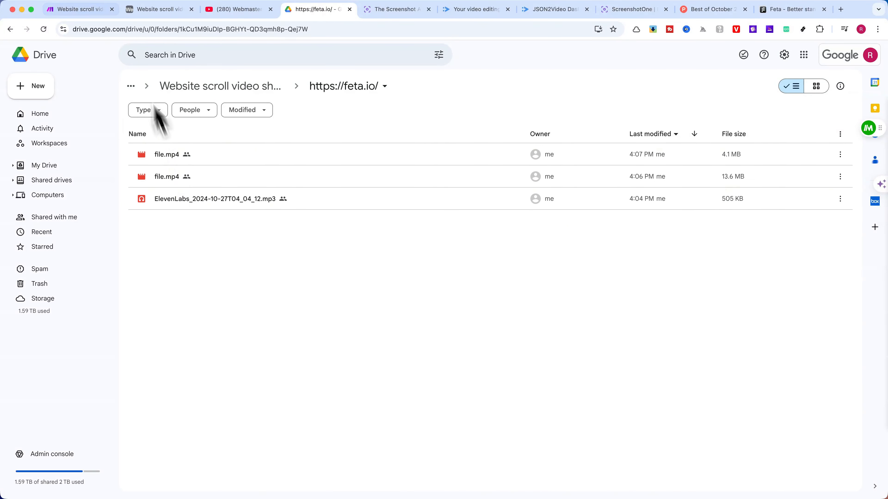
pyautogui.click(146, 14)
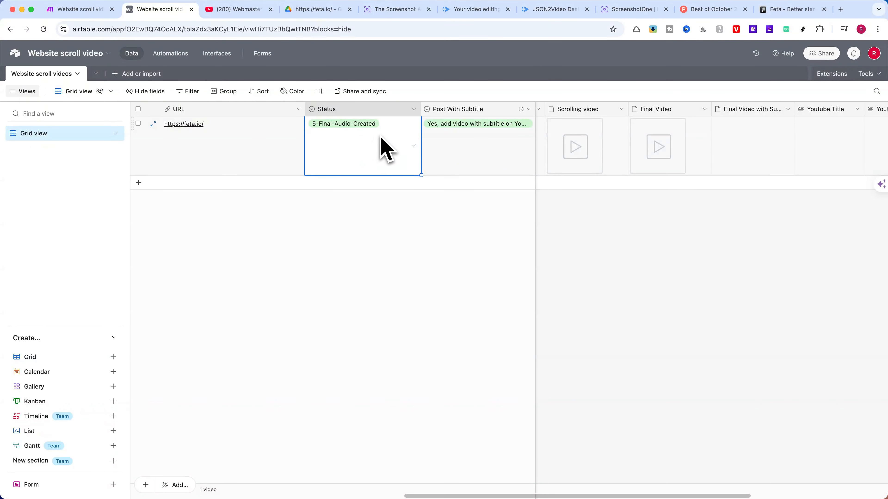
# Step: Open the Feta record's Final Video attachment in Airtable, play it, and close the preview
pyautogui.click(653, 152)
pyautogui.click(660, 152)
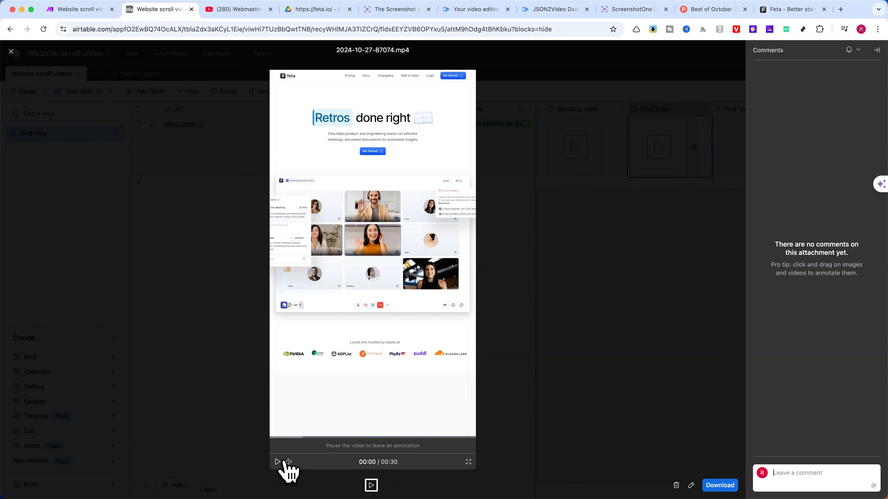
pyautogui.click(278, 463)
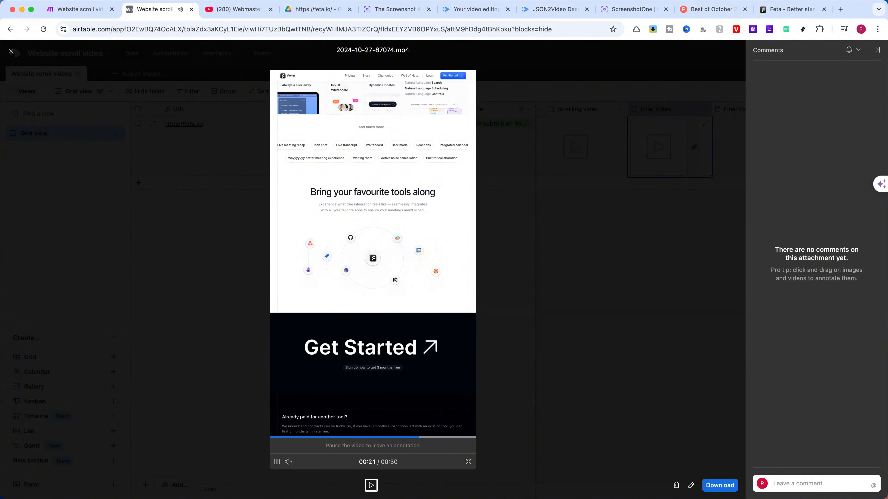
pyautogui.click(531, 296)
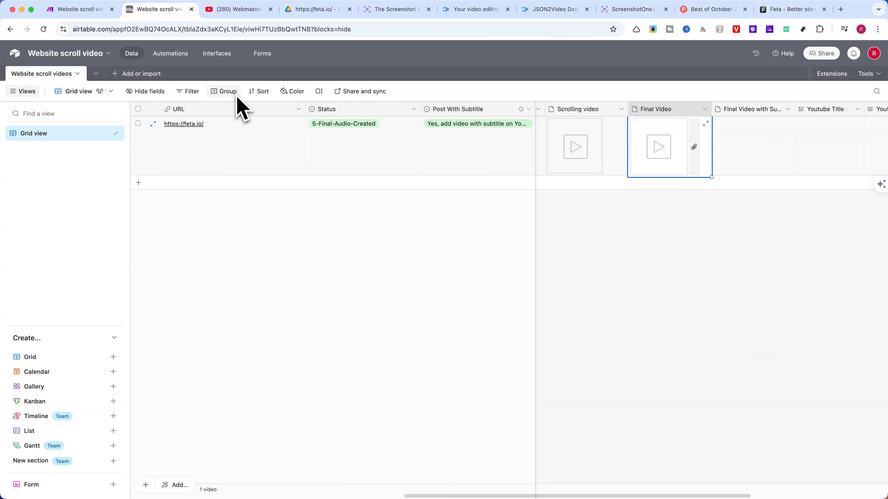
# Step: Set the Feta record's Status to 6-Add-Subtitles in Airtable
pyautogui.click(82, 10)
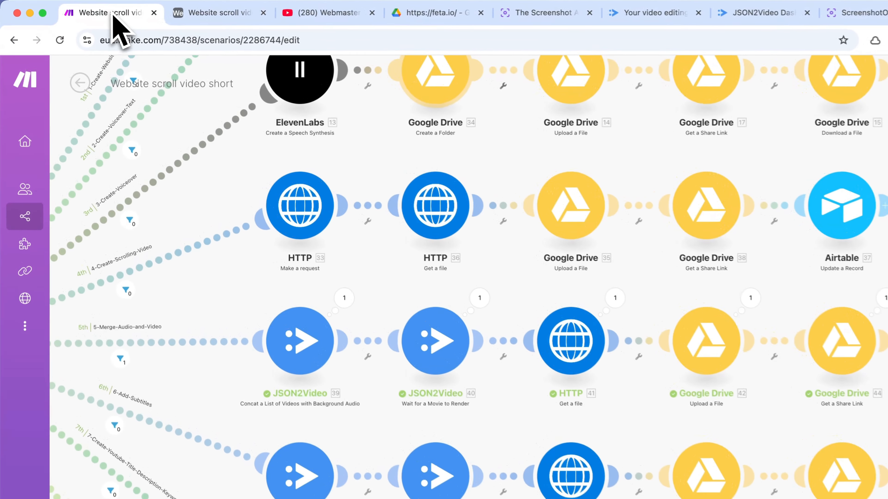
pyautogui.click(203, 13)
pyautogui.click(489, 175)
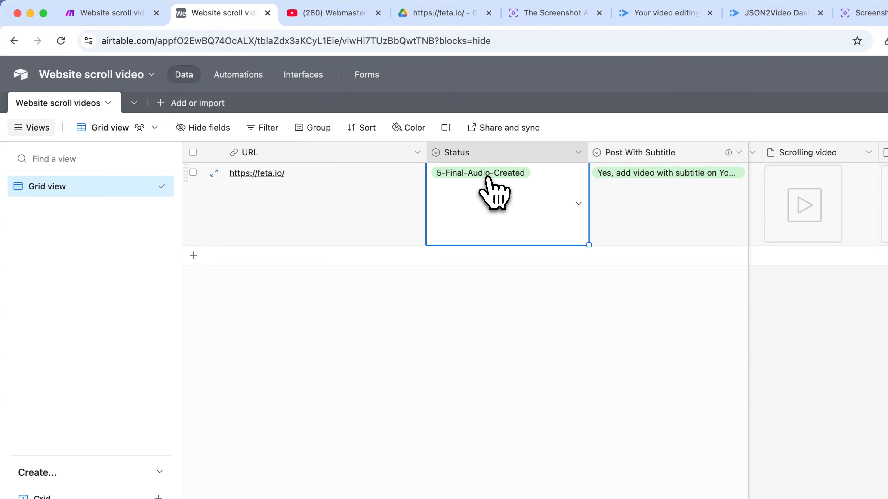
pyautogui.click(486, 175)
pyautogui.scroll(-2, 494, 276)
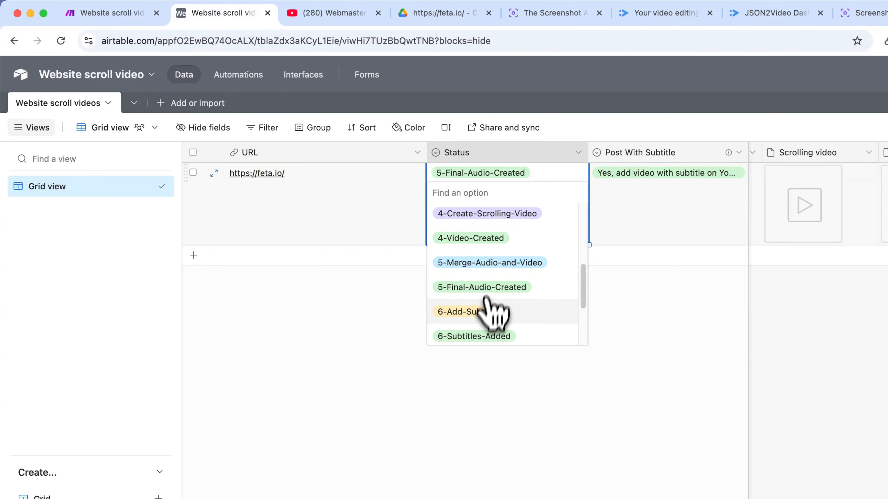
pyautogui.click(479, 314)
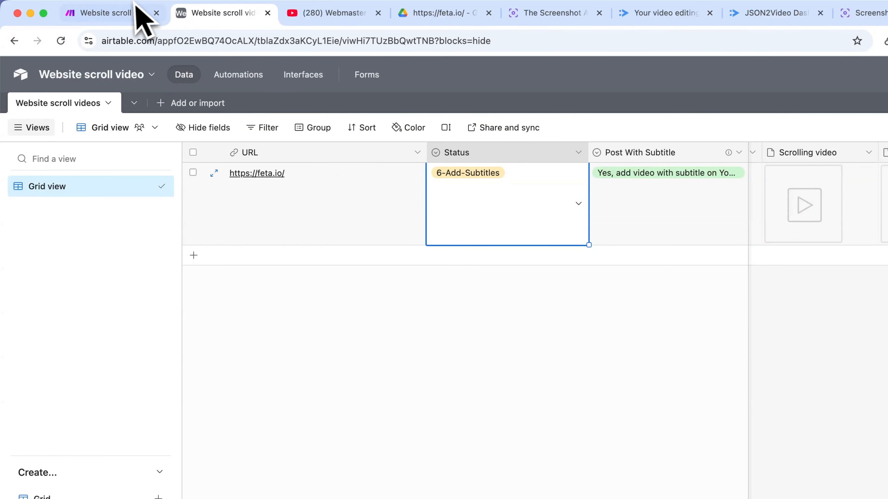
# Step: Switch to Make, run the scenario once, and check the Feta folder in Google Drive while the subtitle route runs
pyautogui.click(124, 17)
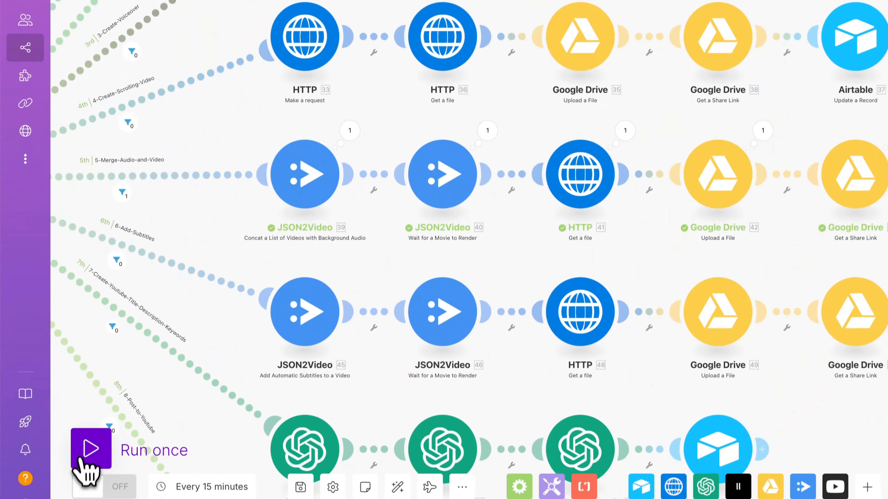
pyautogui.click(89, 468)
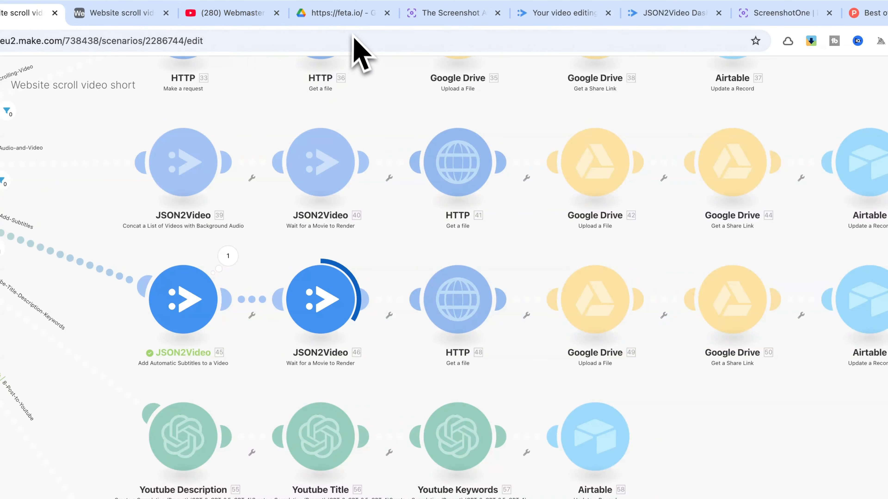
pyautogui.click(347, 20)
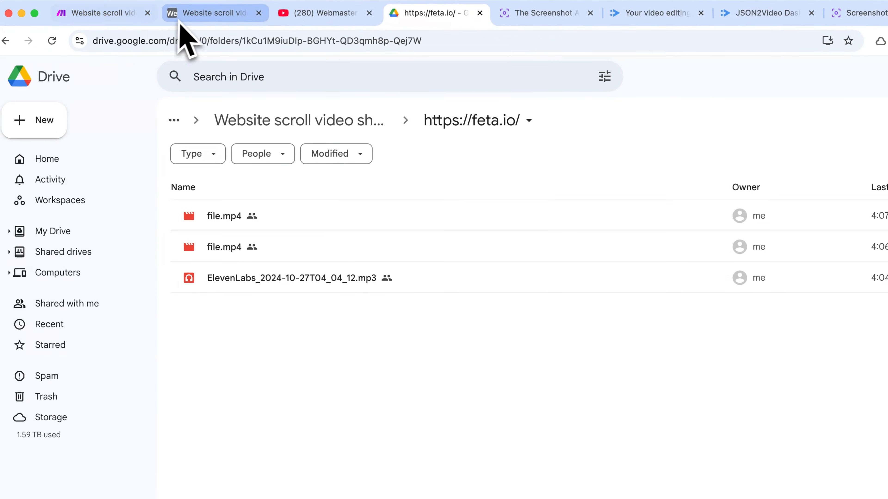
pyautogui.click(61, 14)
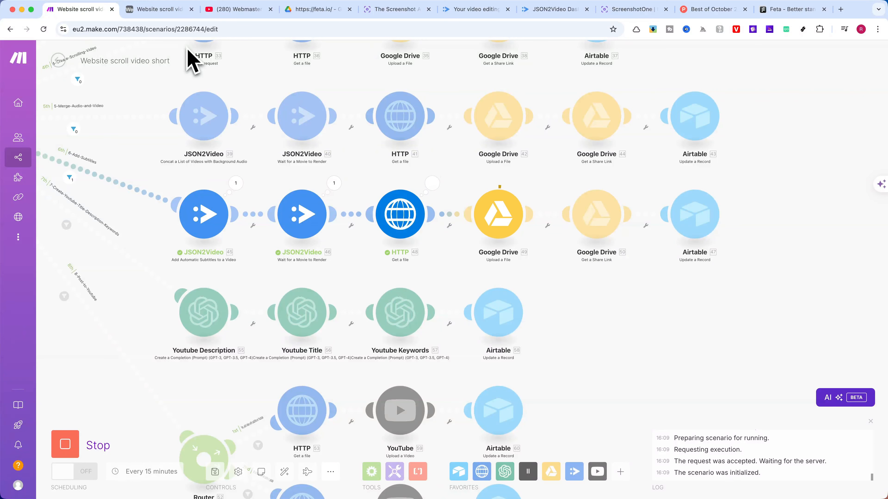
# Step: Play the Feta record's subtitled final video attachment in Airtable and close the preview
pyautogui.click(161, 11)
pyautogui.click(739, 149)
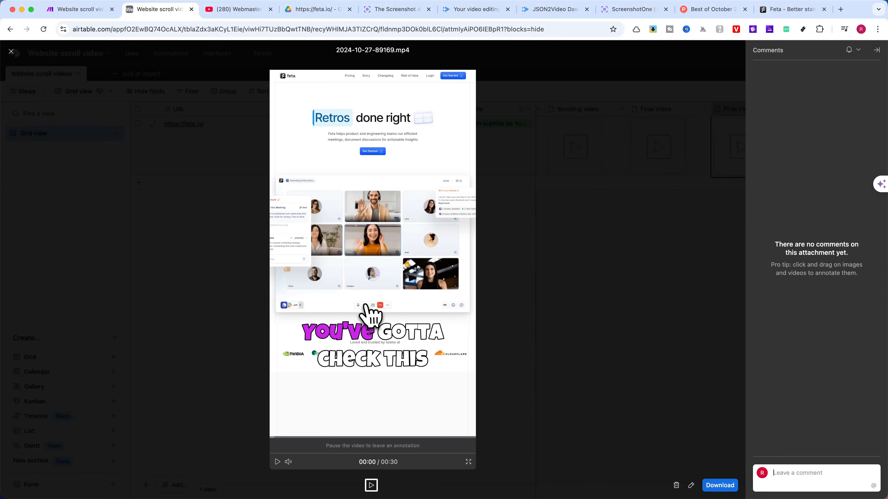
pyautogui.click(277, 461)
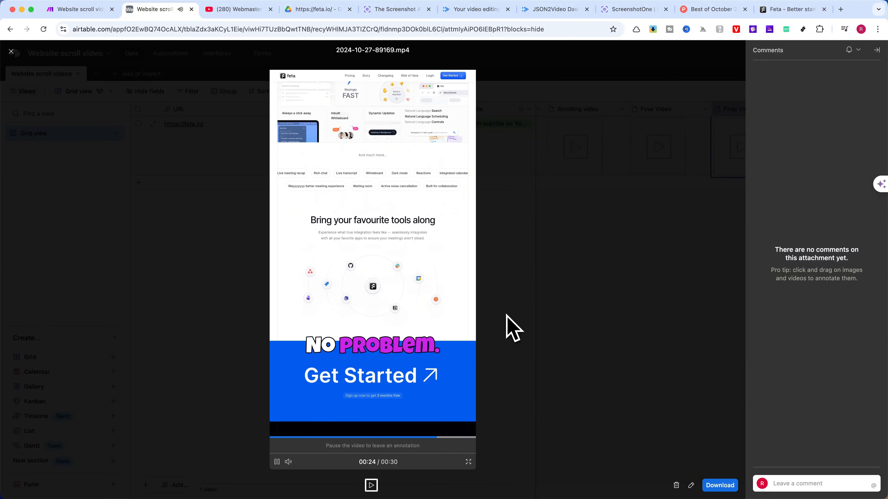
pyautogui.click(507, 315)
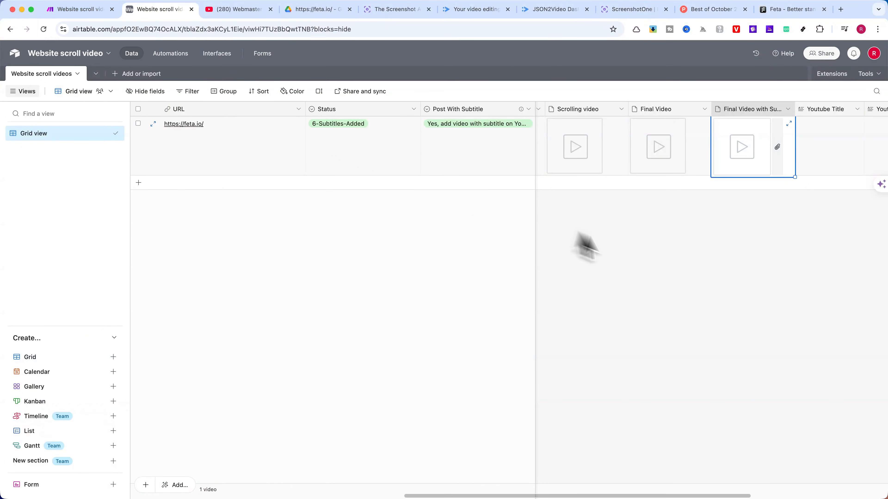
pyautogui.click(626, 261)
pyautogui.hscroll(3, 664, 274)
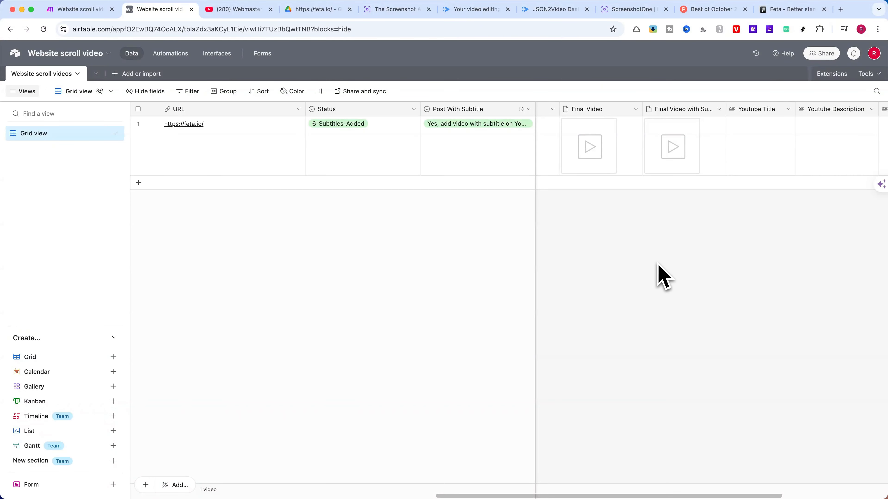
# Step: Set the Feta record's Status to 7-Create-Youtube-Title-Description-Keywords in Airtable and run the Make scenario once
pyautogui.click(82, 10)
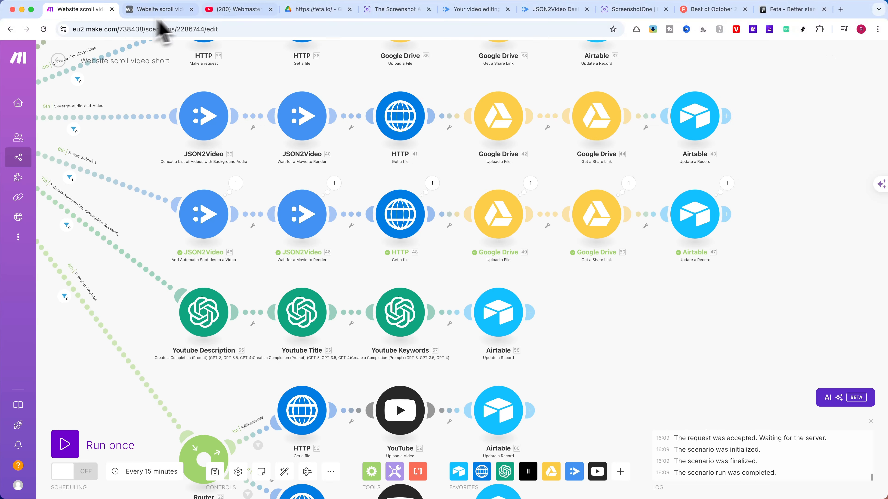
pyautogui.click(159, 10)
pyautogui.click(355, 125)
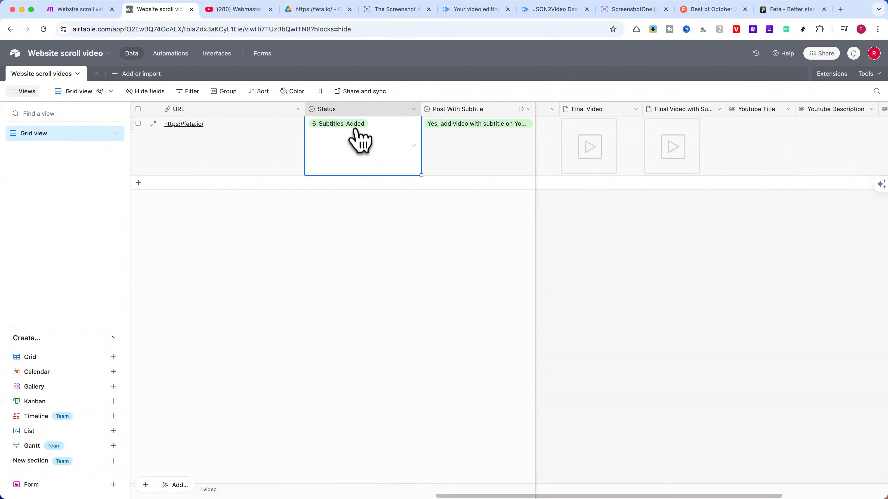
pyautogui.click(356, 133)
pyautogui.scroll(-5, 362, 172)
pyautogui.click(357, 185)
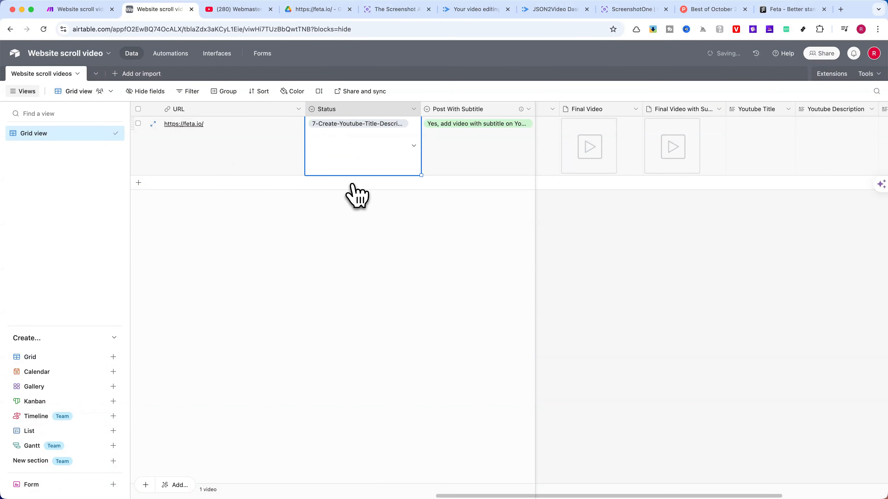
pyautogui.click(77, 9)
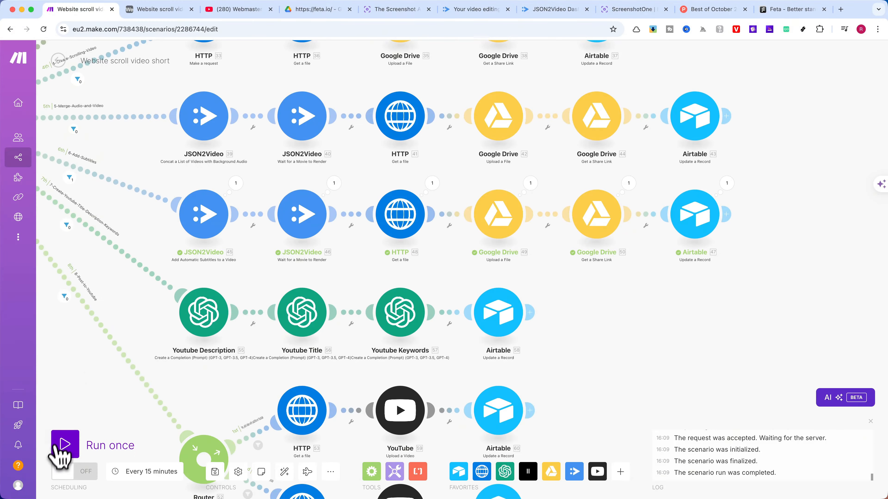
pyautogui.click(63, 448)
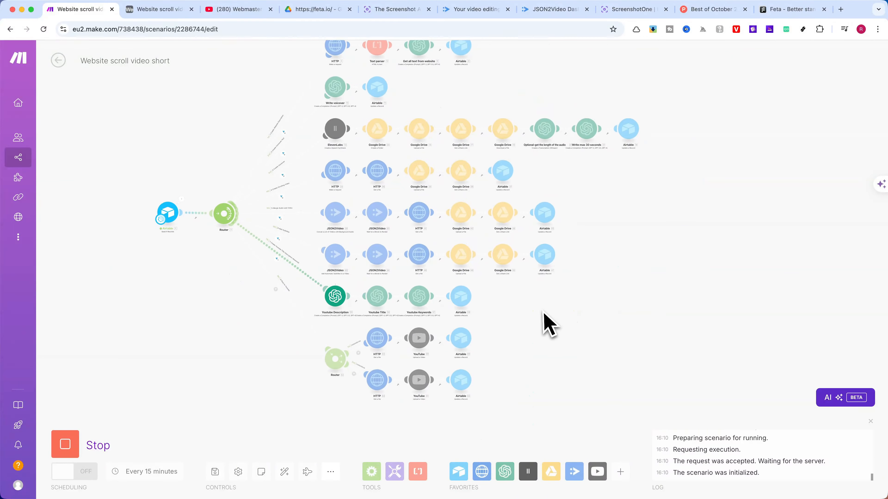
# Step: Review the Youtube Title, Description and Keywords of the Feta record in Airtable, expanding the full keywords text
pyautogui.click(199, 9)
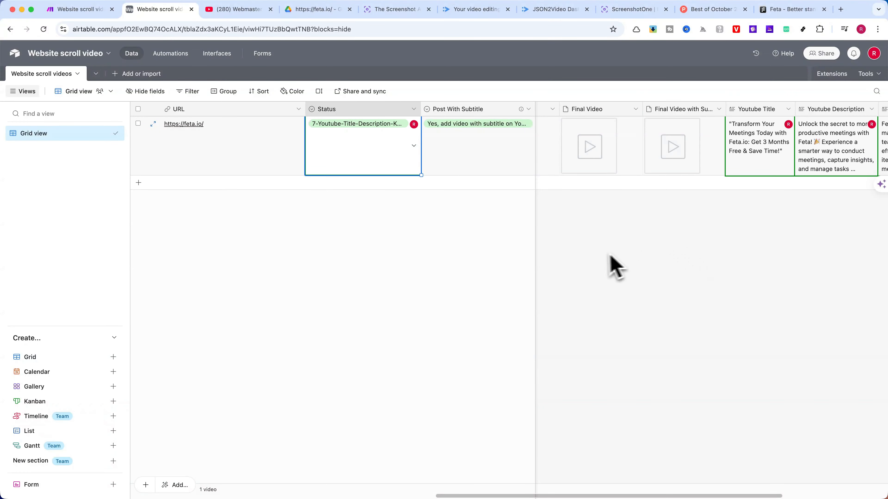
pyautogui.hscroll(5, 683, 266)
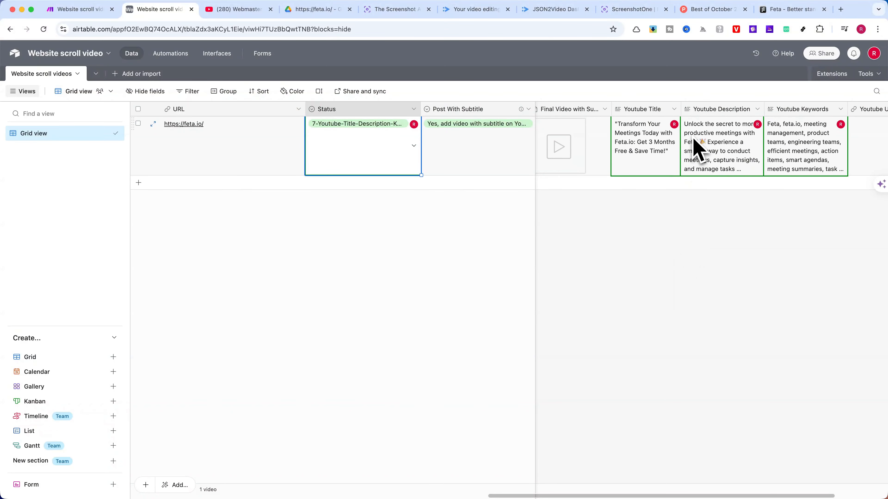
pyautogui.doubleClick(799, 148)
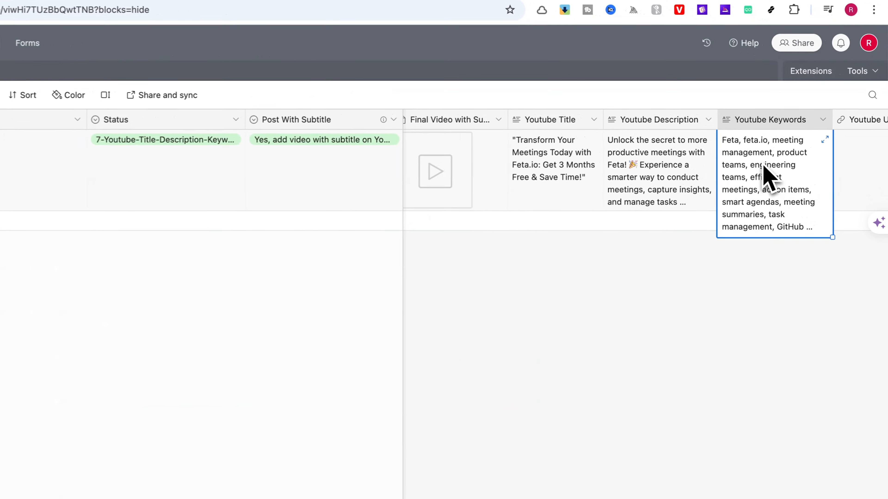
pyautogui.click(822, 140)
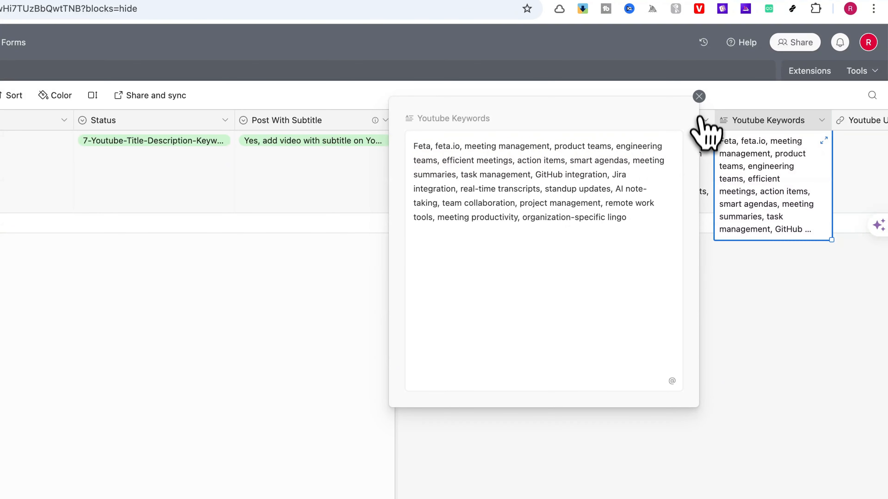
pyautogui.click(698, 95)
pyautogui.click(579, 307)
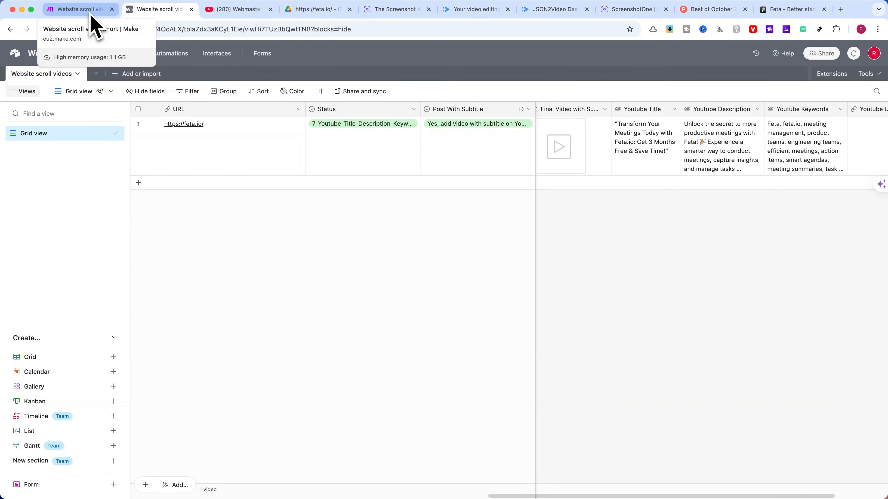
pyautogui.click(720, 158)
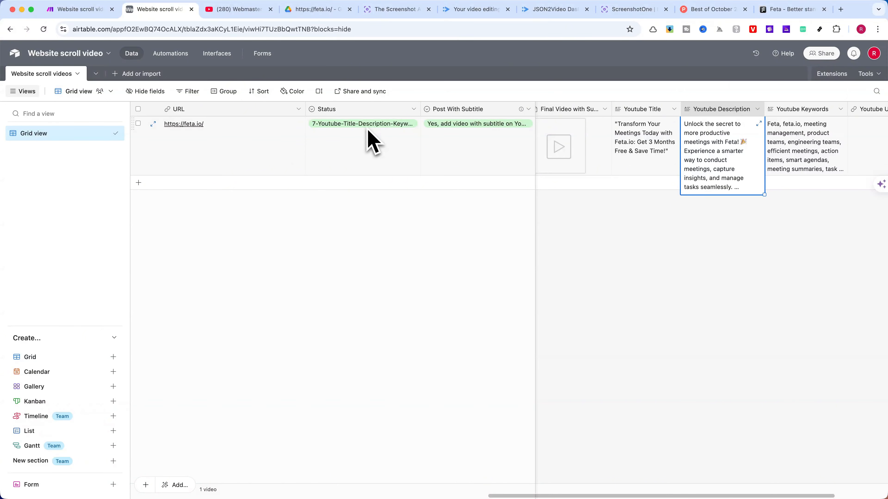
# Step: Set the Feta record's Status to 8-Post-to-Youtube
pyautogui.click(368, 133)
pyautogui.click(368, 133)
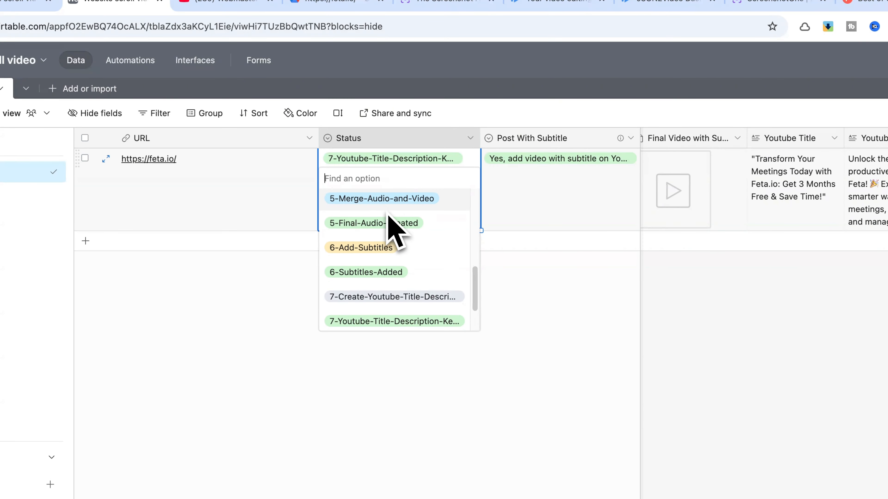
pyautogui.scroll(-2, 386, 209)
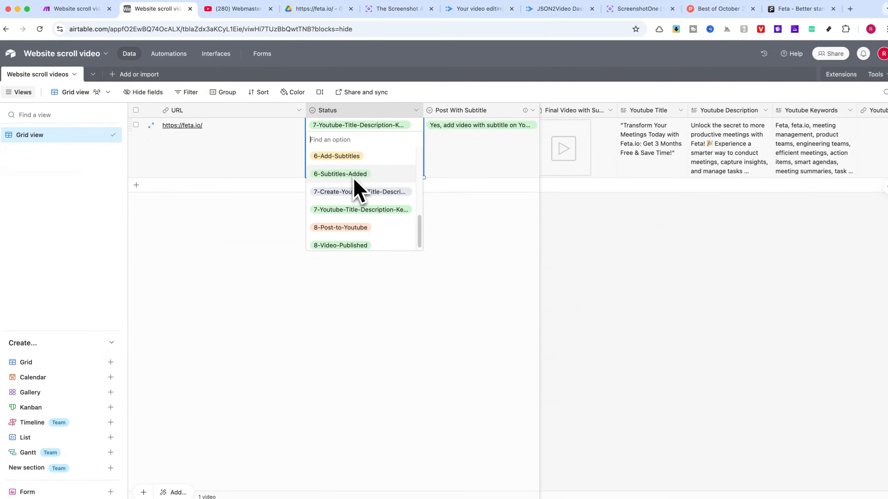
pyautogui.click(347, 222)
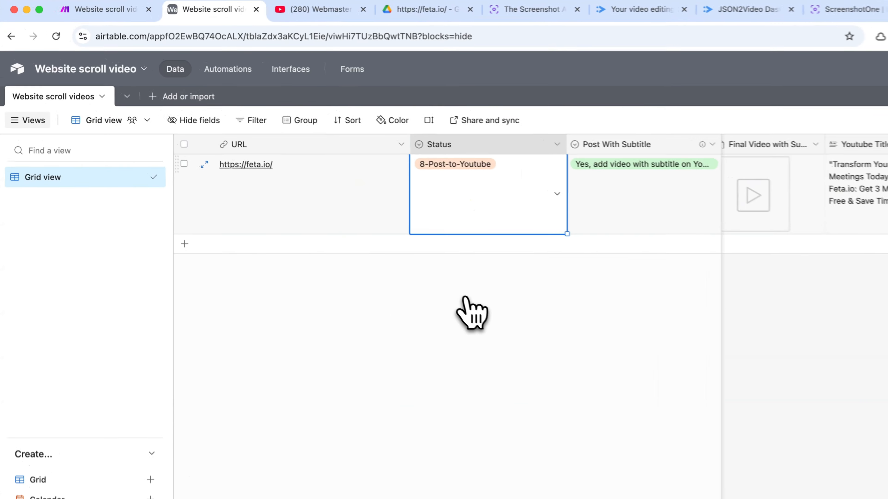
# Step: View the 8-Post-to-Youtube route in Make and check the Shorts on the Webmaster-Deals YouTube channel
pyautogui.click(102, 10)
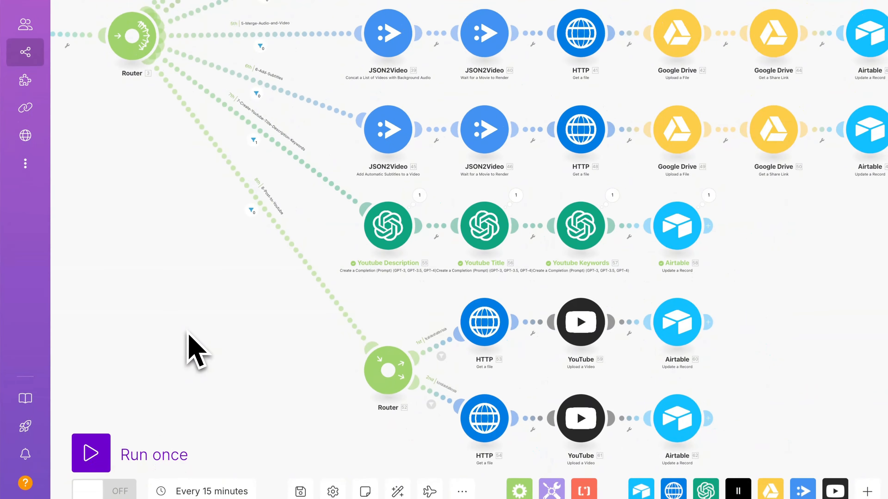
pyautogui.click(303, 17)
pyautogui.scroll(-2, 513, 255)
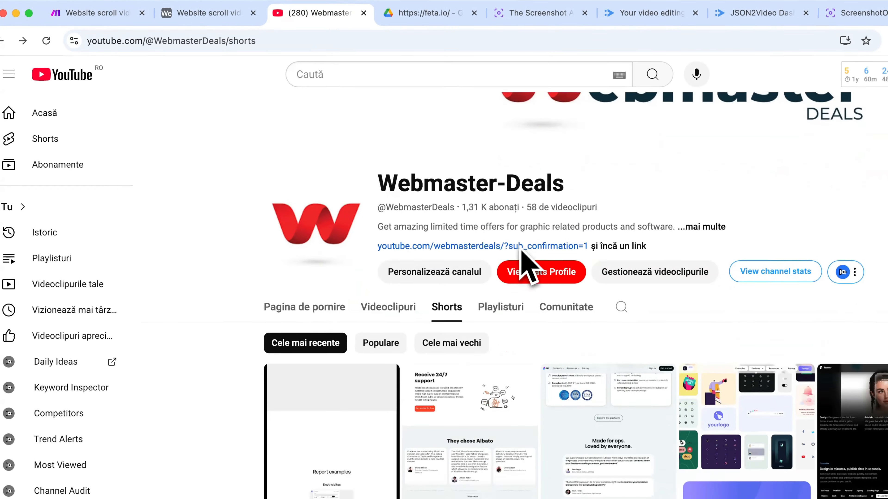
pyautogui.click(59, 41)
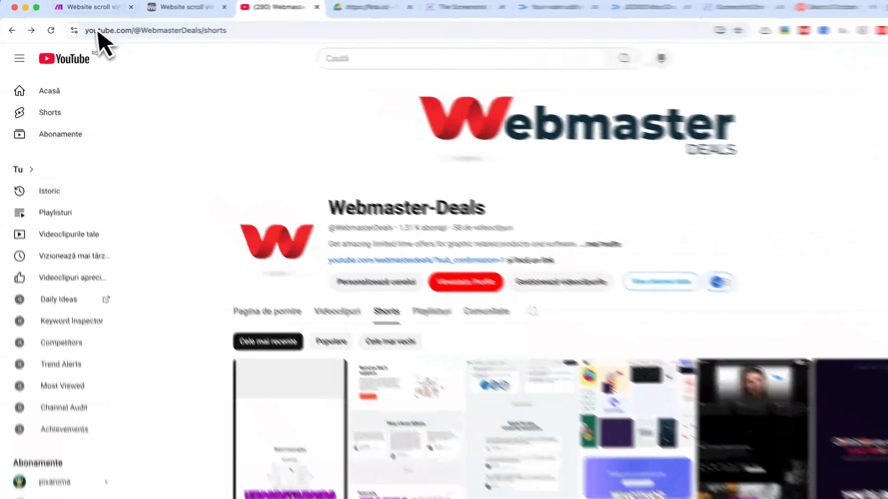
# Step: Run the scenario once in Make and follow the YouTube upload route
pyautogui.click(81, 9)
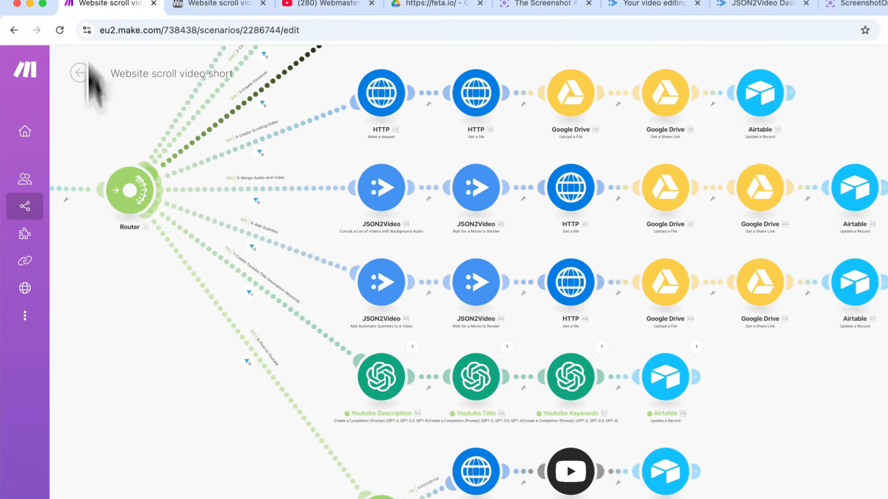
pyautogui.click(99, 475)
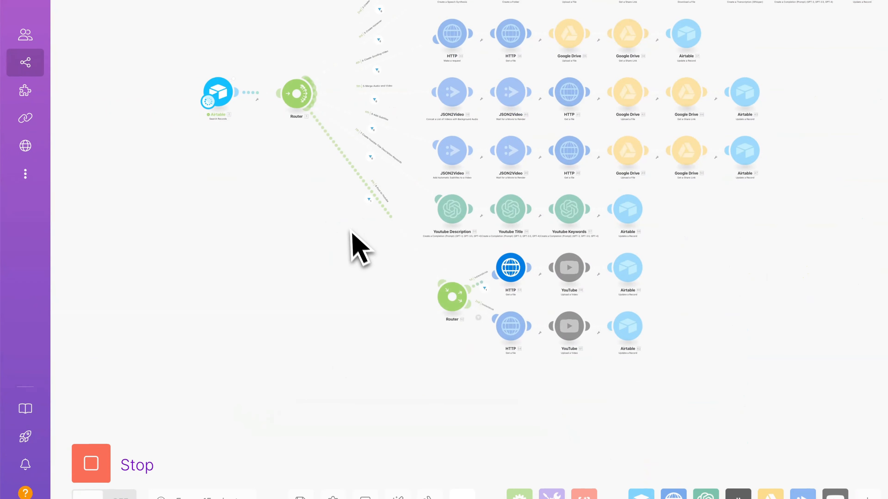
pyautogui.scroll(5, 374, 260)
pyautogui.moveTo(375, 265); pyautogui.dragTo(271, 291)
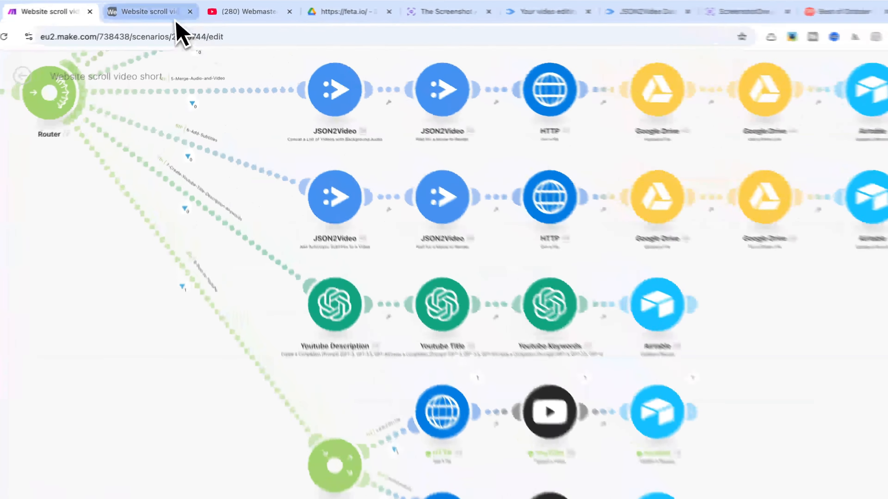
# Step: Open the published Short from the Feta record's Youtube URL field in Airtable
pyautogui.click(158, 9)
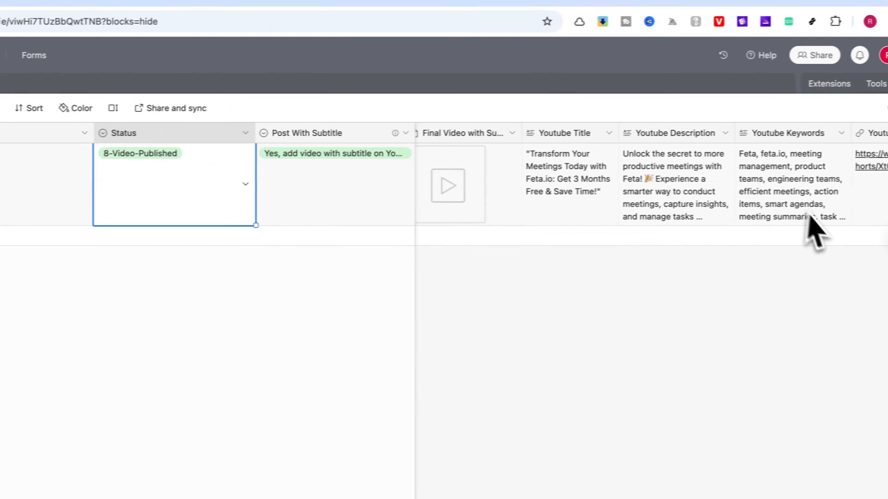
pyautogui.hscroll(5, 804, 208)
pyautogui.click(705, 161)
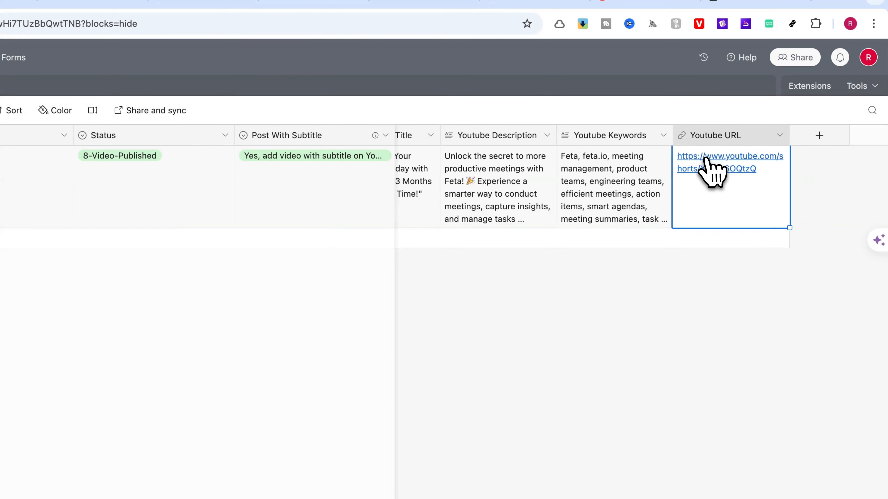
pyautogui.click(706, 162)
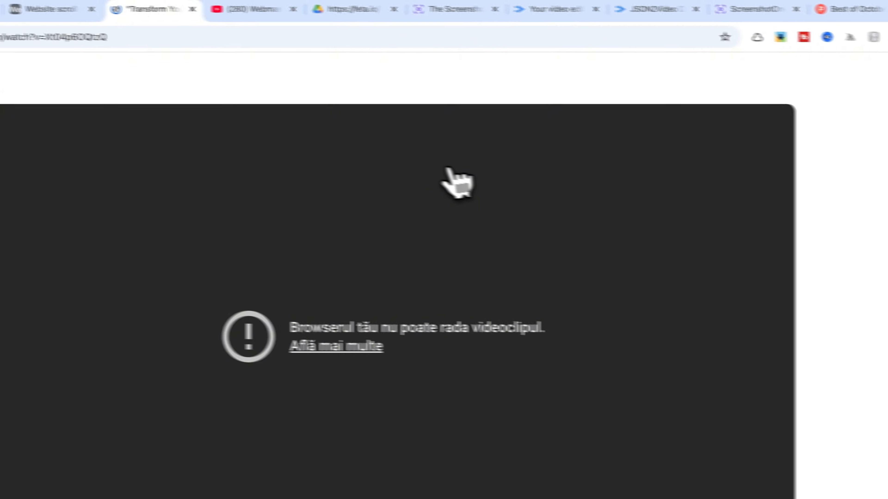
# Step: Check the Feta record's Status in Airtable, and play the newest Short on the Webmaster-Deals YouTube channel
pyautogui.click(253, 12)
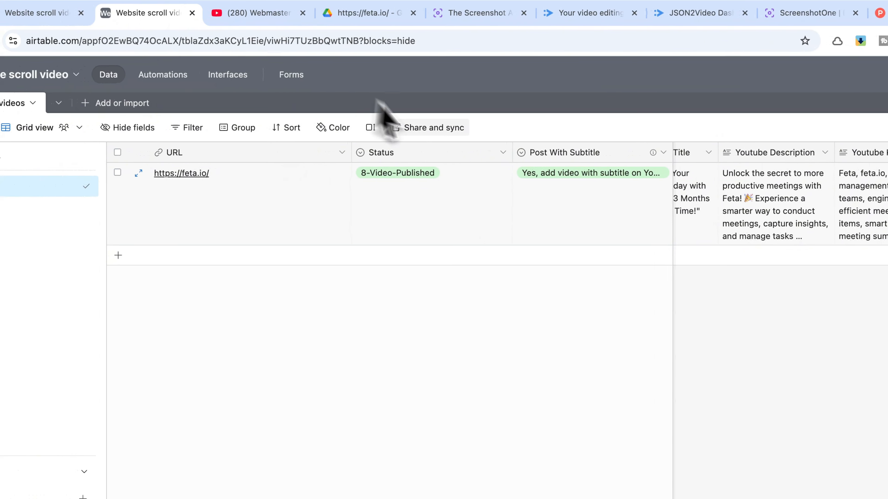
pyautogui.click(404, 180)
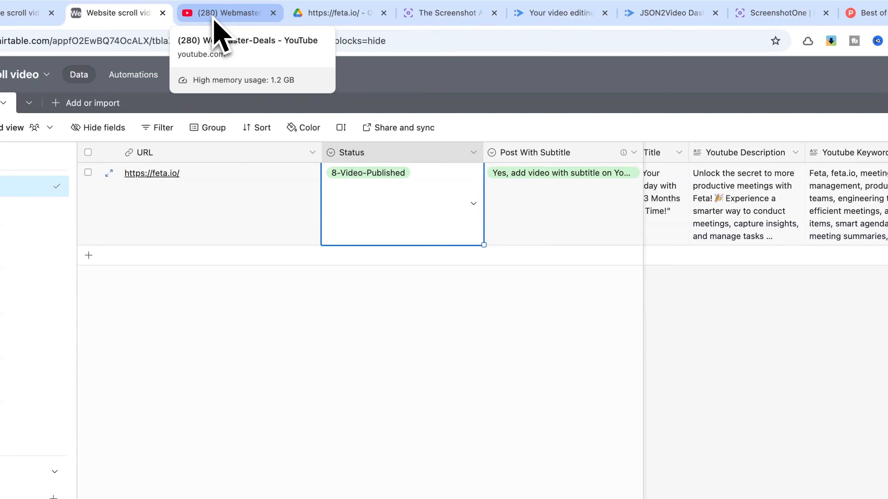
pyautogui.click(213, 21)
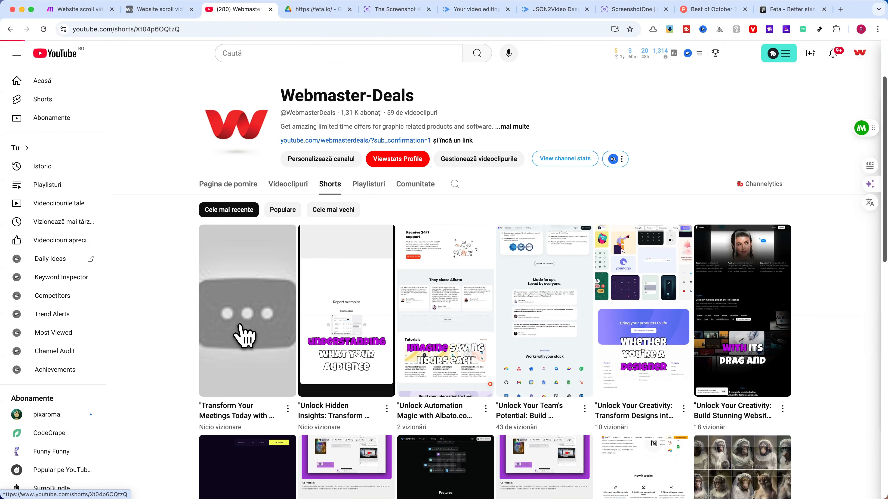
pyautogui.click(240, 328)
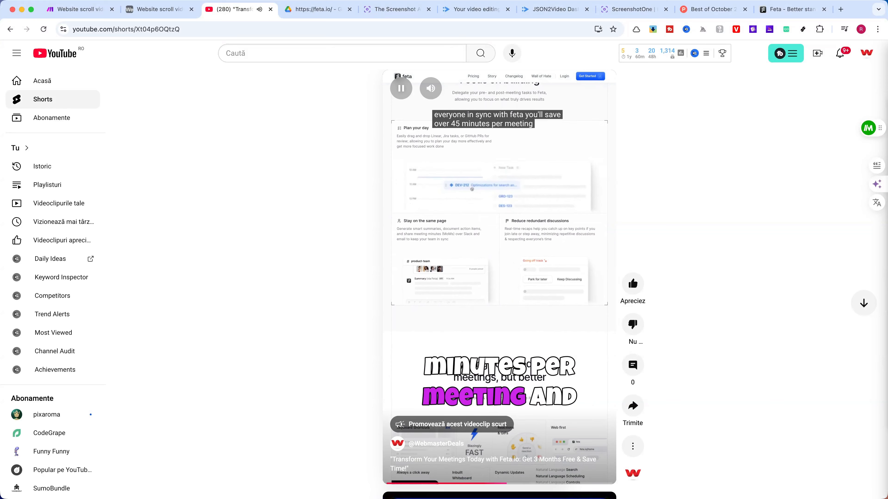
pyautogui.press('space')
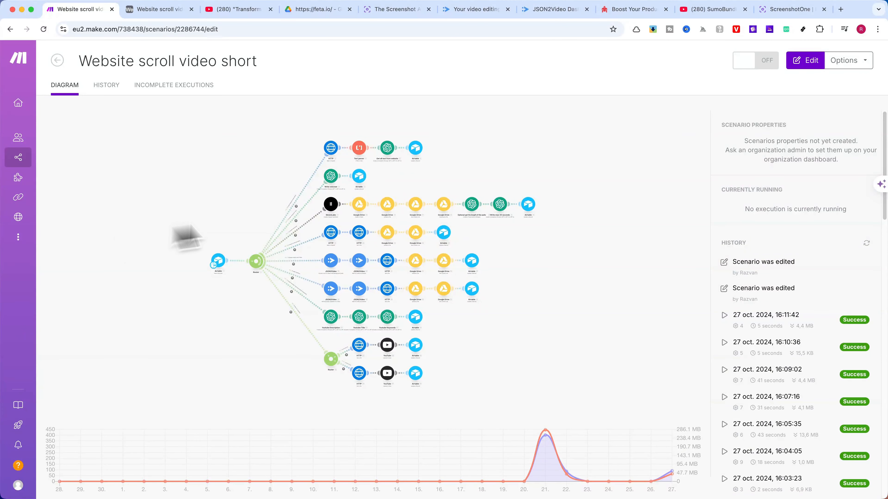
# Step: View the SumoBundle channel's home page on YouTube
pyautogui.click(710, 9)
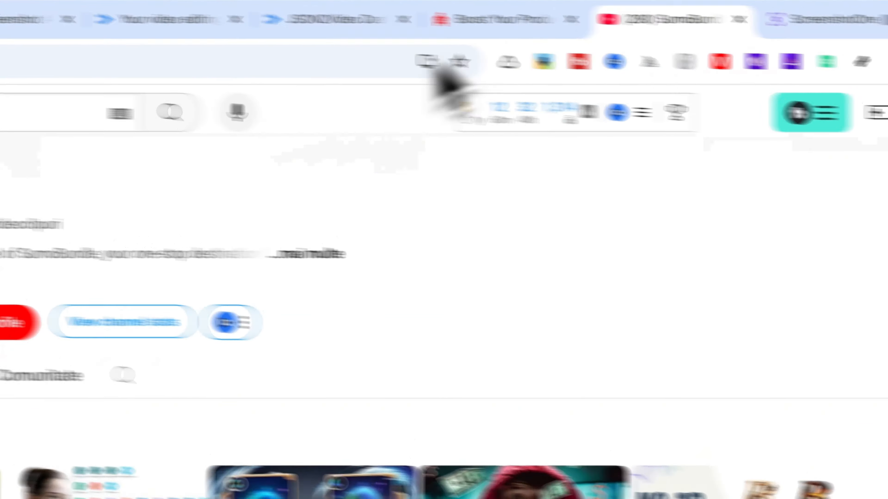
pyautogui.click(245, 338)
pyautogui.click(291, 374)
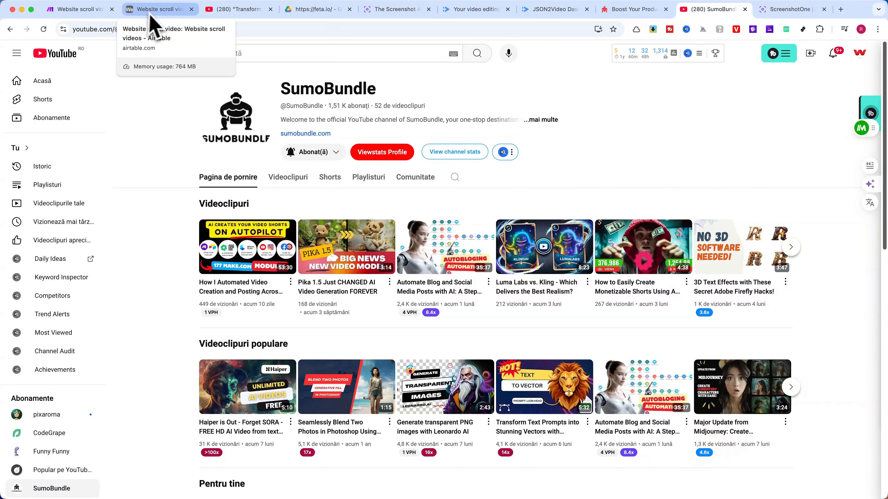
# Step: Review the Website scroll videos table in Airtable and the full Website scroll video short scenario in Make
pyautogui.click(157, 10)
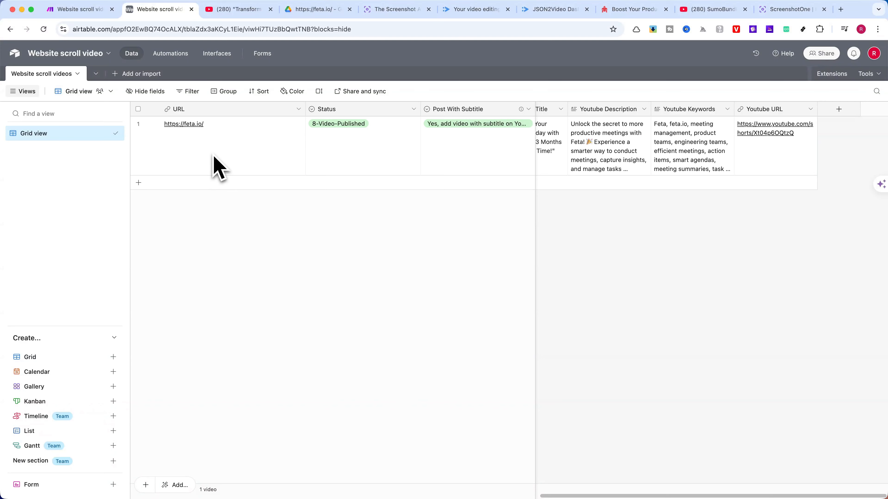
pyautogui.click(84, 15)
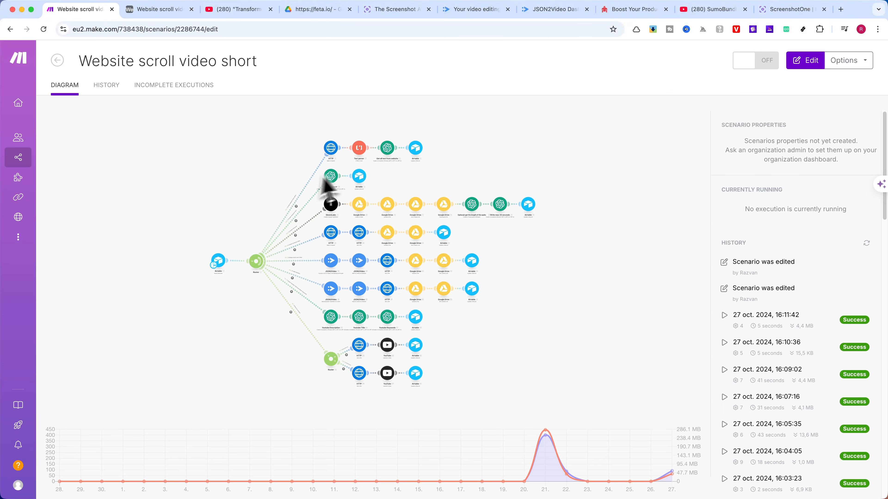
pyautogui.click(250, 199)
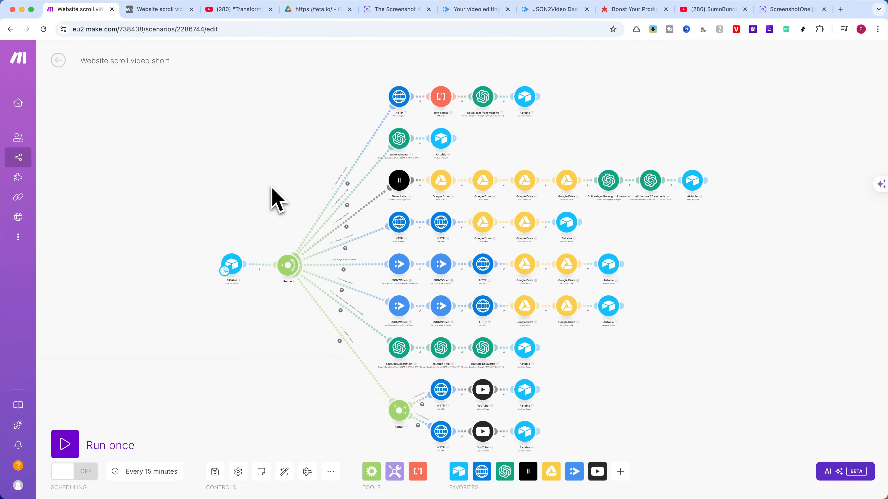
pyautogui.click(58, 60)
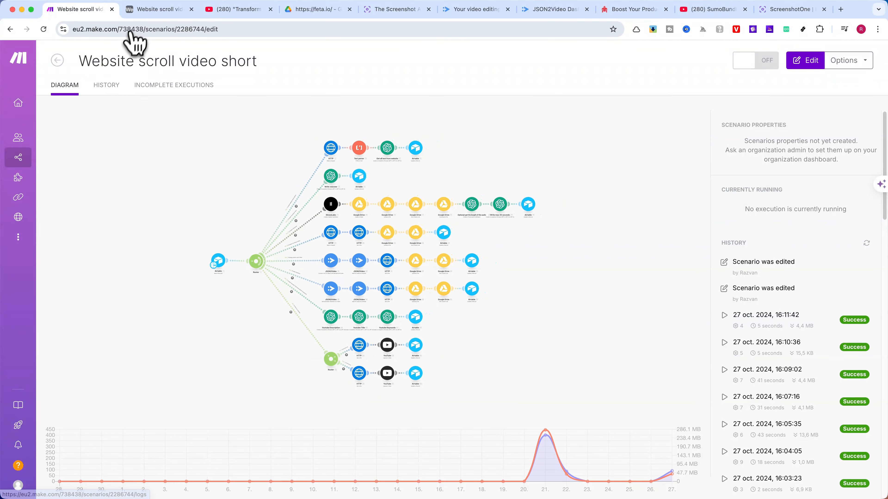
# Step: Visit the SumoBundle website's home page and open its Automations collection
pyautogui.click(634, 10)
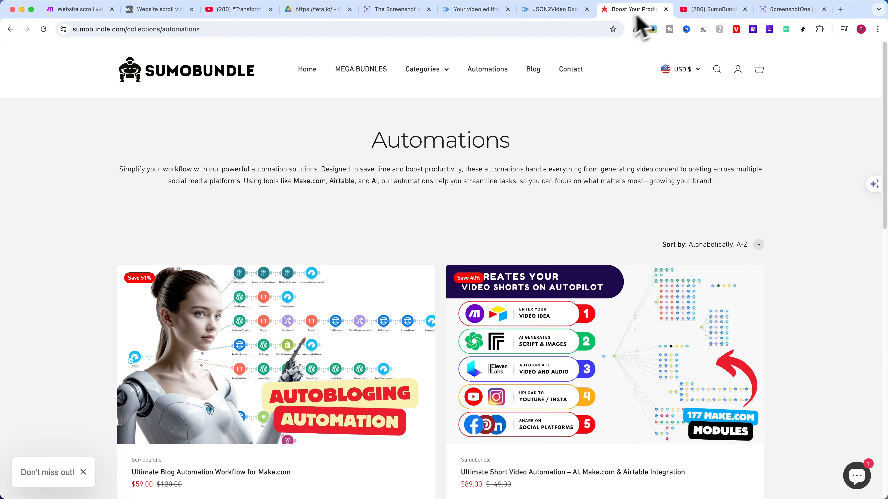
pyautogui.click(485, 74)
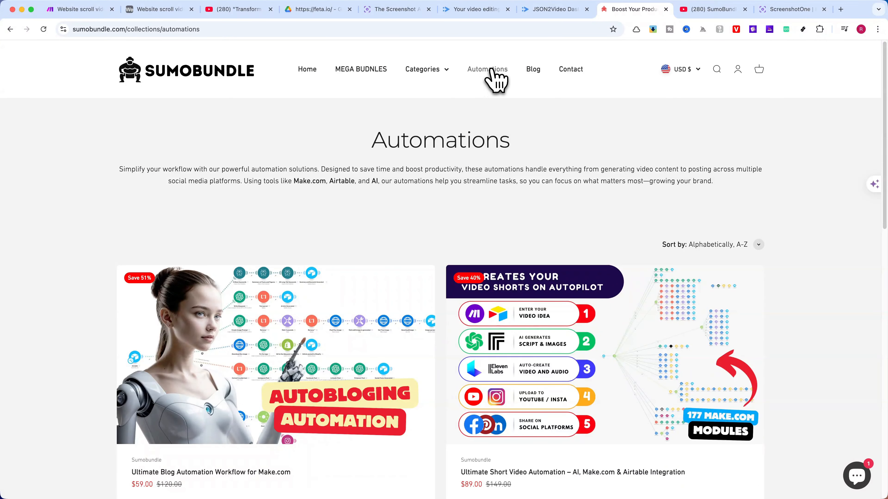
pyautogui.click(198, 75)
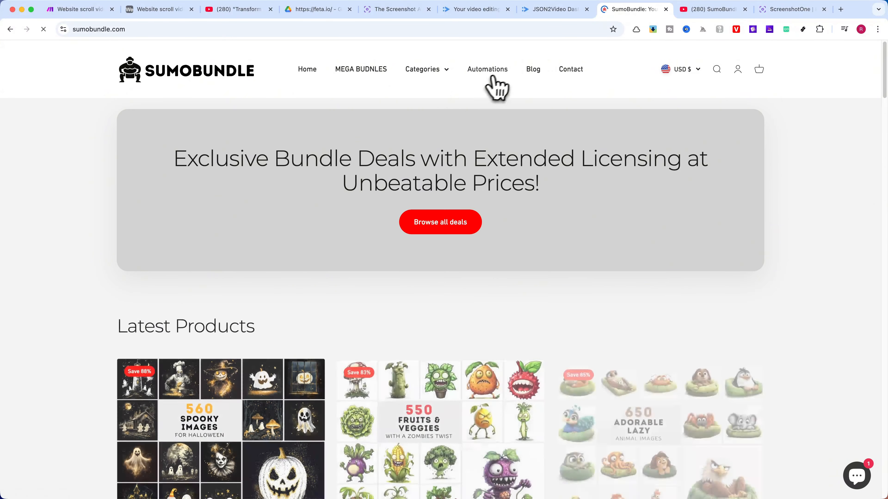
pyautogui.click(494, 77)
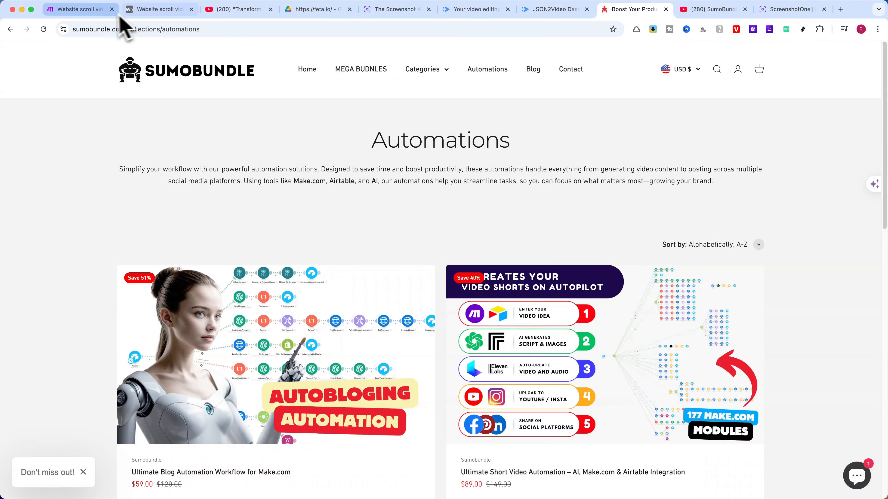
# Step: Look at the Airtable table again and at the automation tutorials on the SumoBundle YouTube channel
pyautogui.click(169, 15)
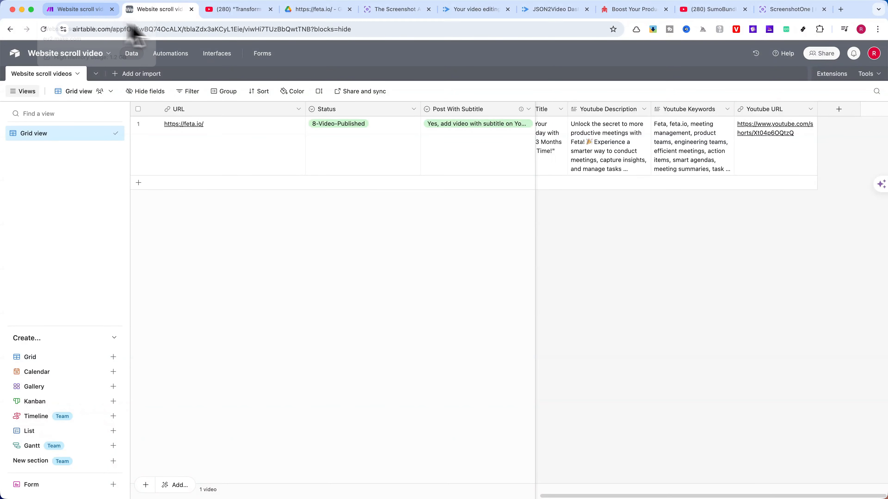
pyautogui.click(713, 9)
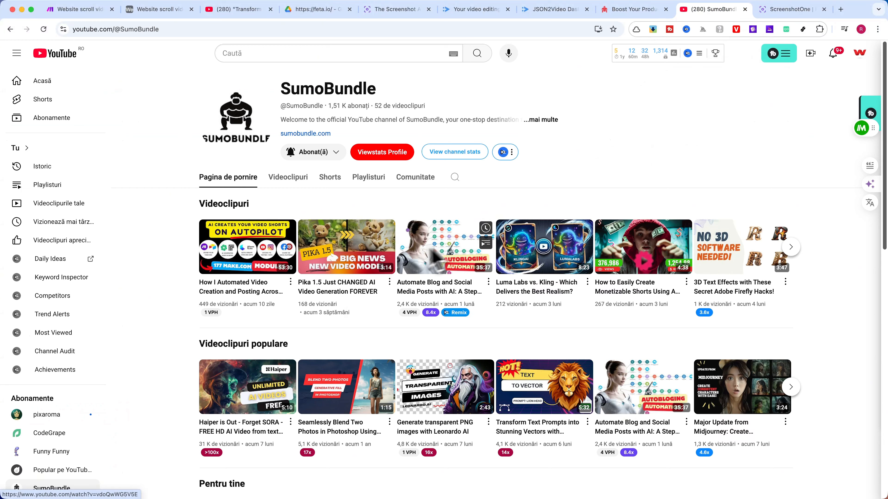
pyautogui.moveTo(435, 250)
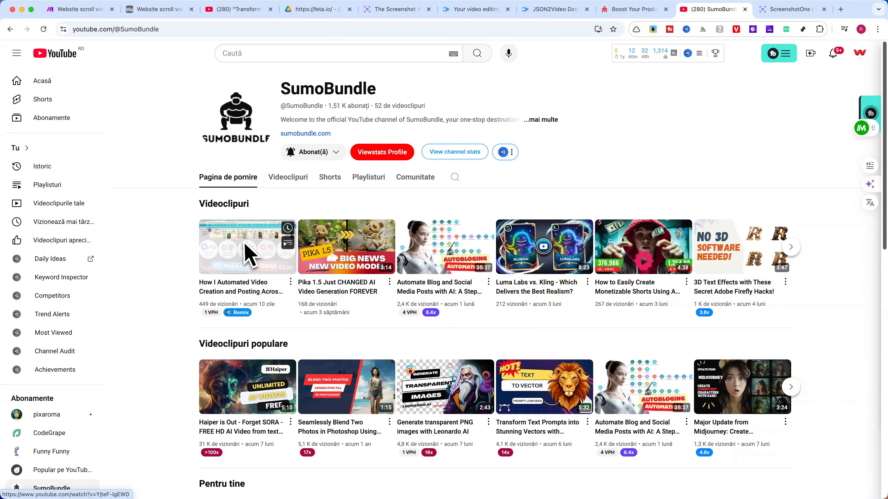
# Step: Switch to Make, leave the current scenario and create a new one
pyautogui.click(83, 13)
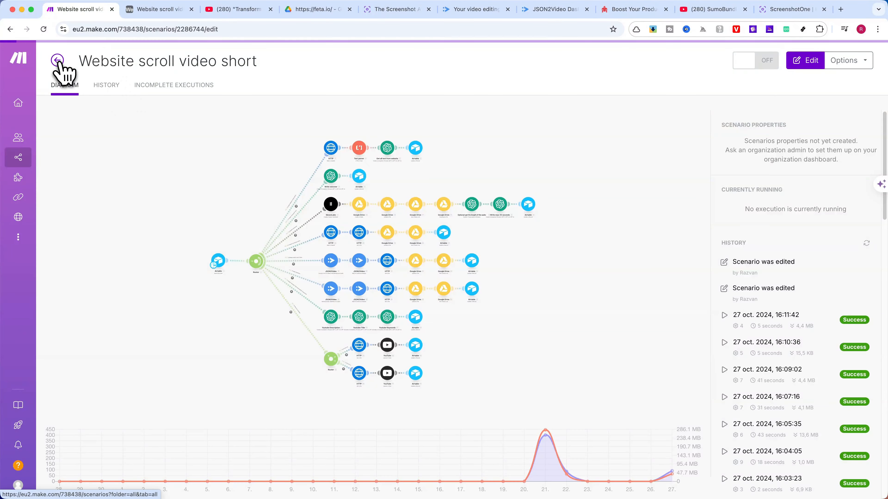
pyautogui.click(58, 63)
pyautogui.click(844, 63)
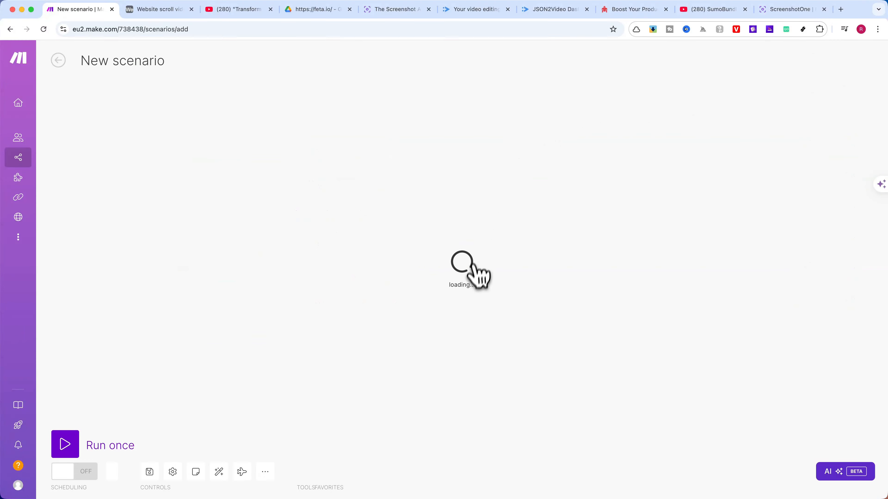
# Step: Import blueprint.json from the Downloads folder into the new scenario and leave it, discarding the unsaved changes
pyautogui.click(330, 473)
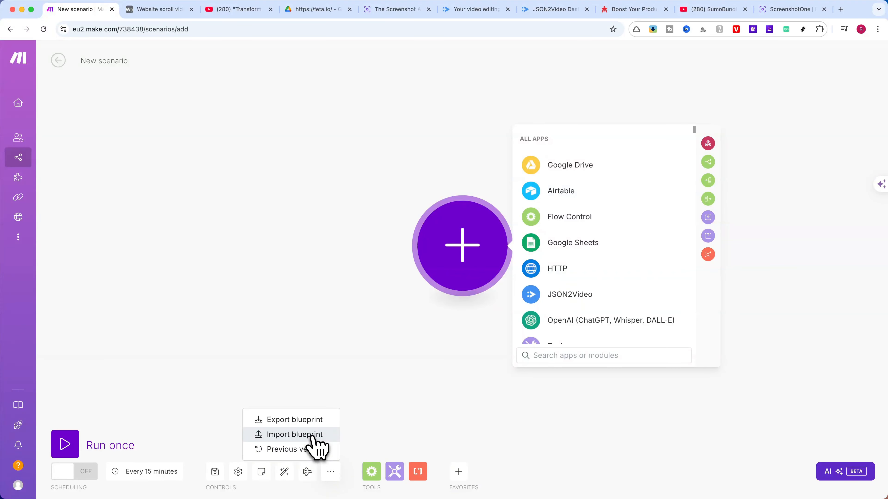
pyautogui.click(295, 434)
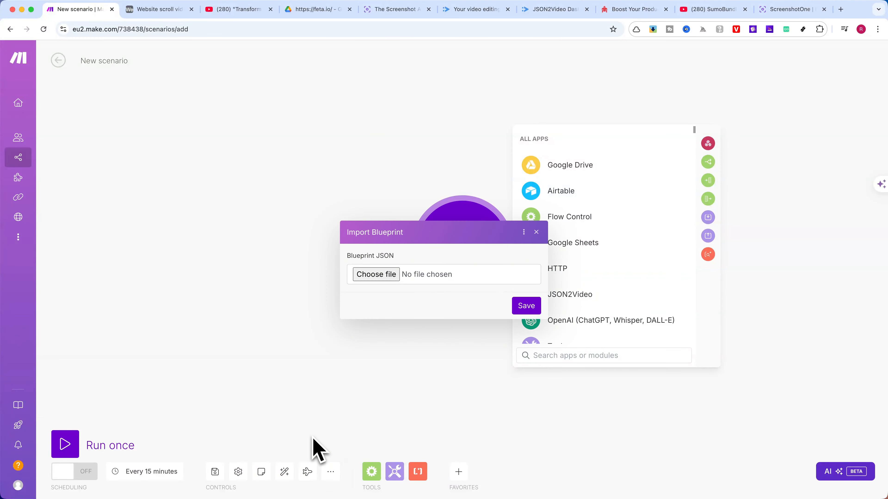
pyautogui.click(376, 274)
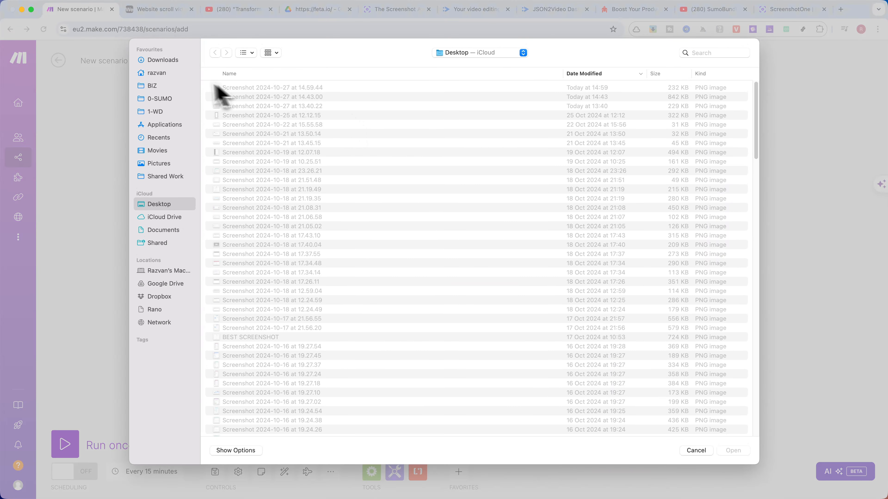
pyautogui.click(168, 61)
pyautogui.doubleClick(244, 102)
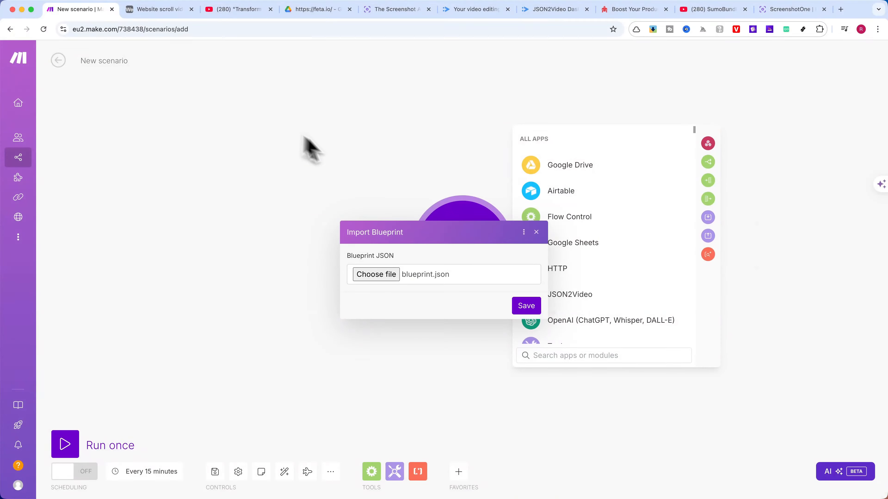
pyautogui.click(521, 299)
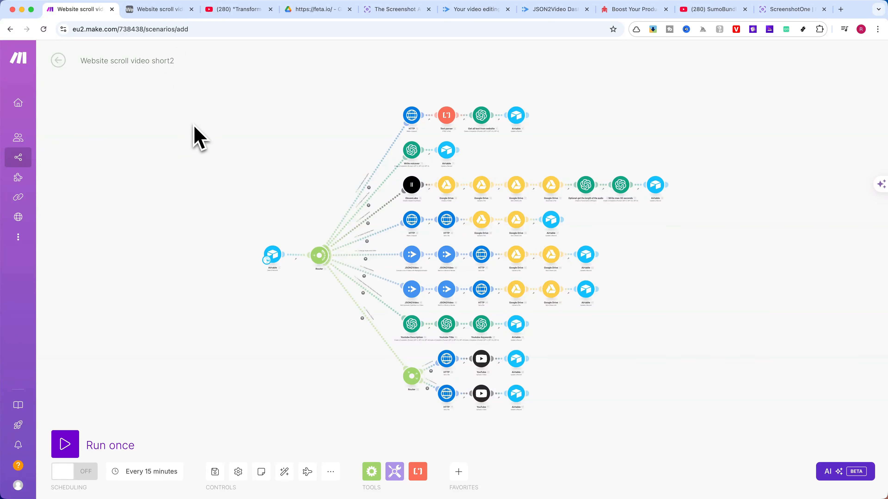
pyautogui.click(60, 62)
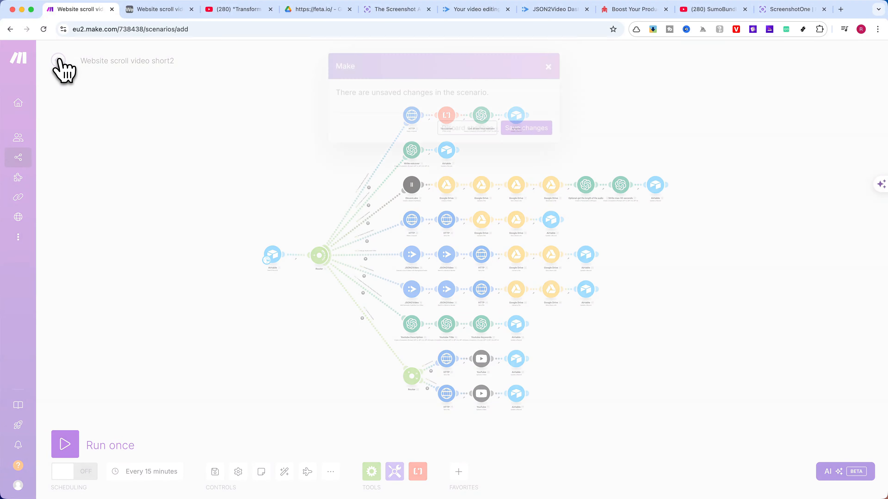
pyautogui.click(467, 128)
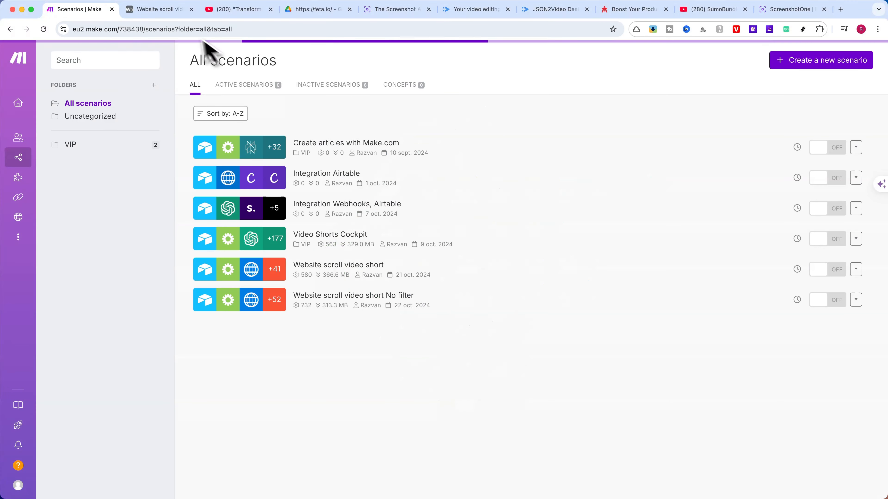
# Step: Inspect the URL field's type settings in the Airtable table and close them without changes
pyautogui.click(163, 11)
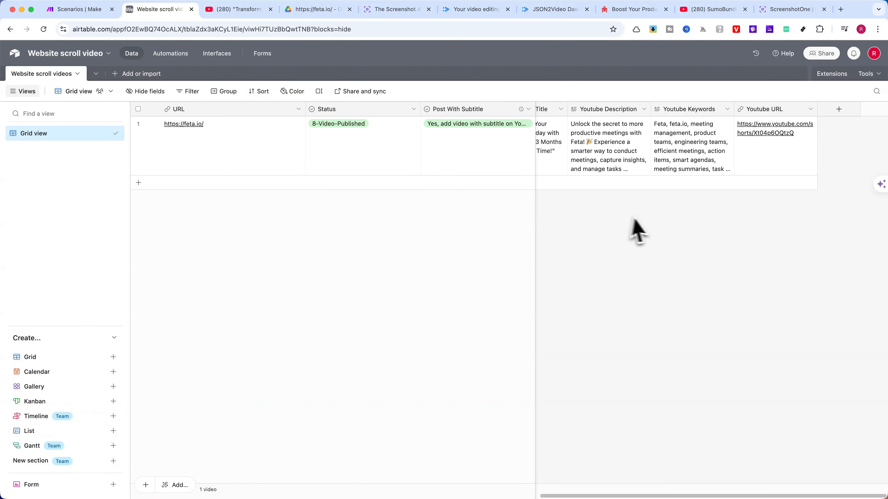
pyautogui.hscroll(-10, 615, 235)
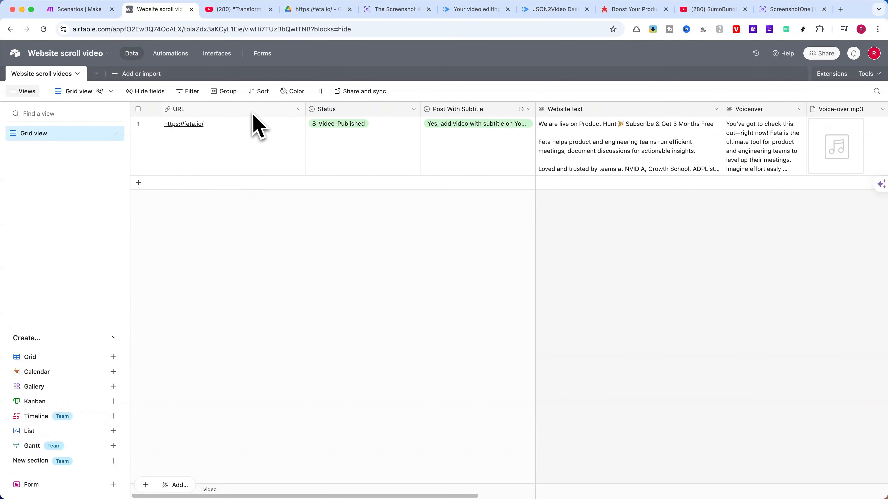
pyautogui.click(298, 109)
pyautogui.click(229, 132)
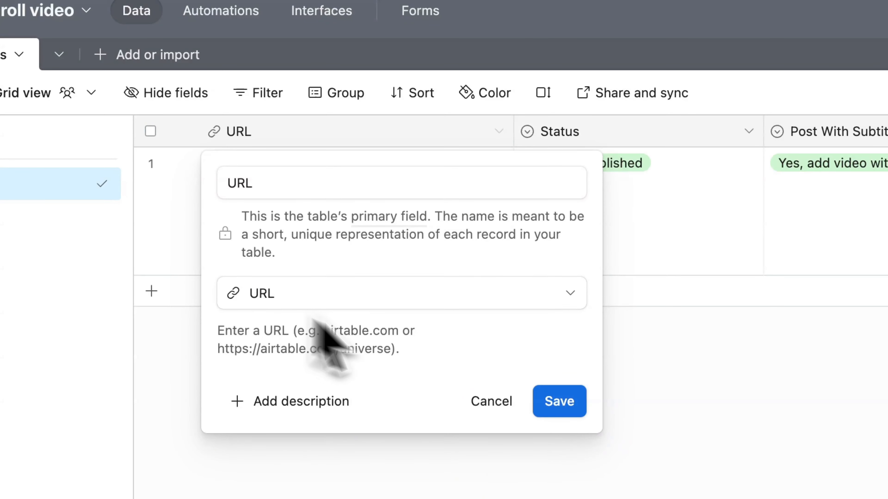
pyautogui.click(491, 401)
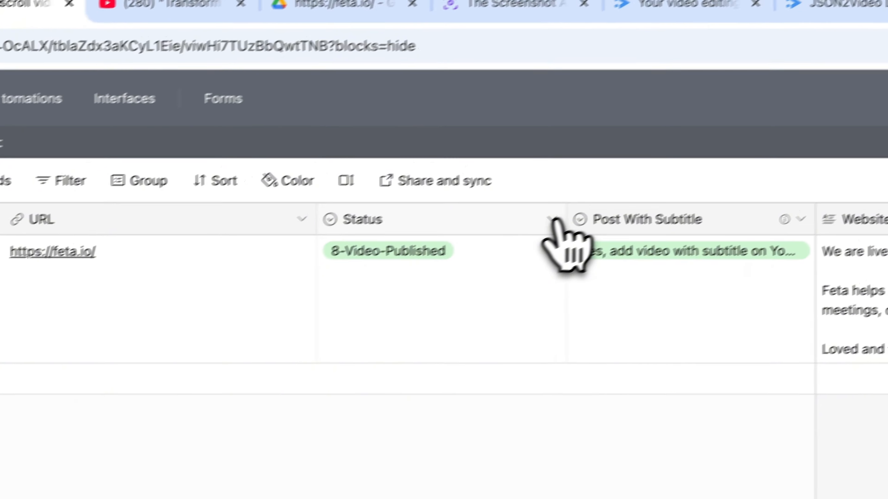
# Step: Open the Status field's settings and examine its full list of single-select options
pyautogui.click(551, 219)
pyautogui.click(430, 276)
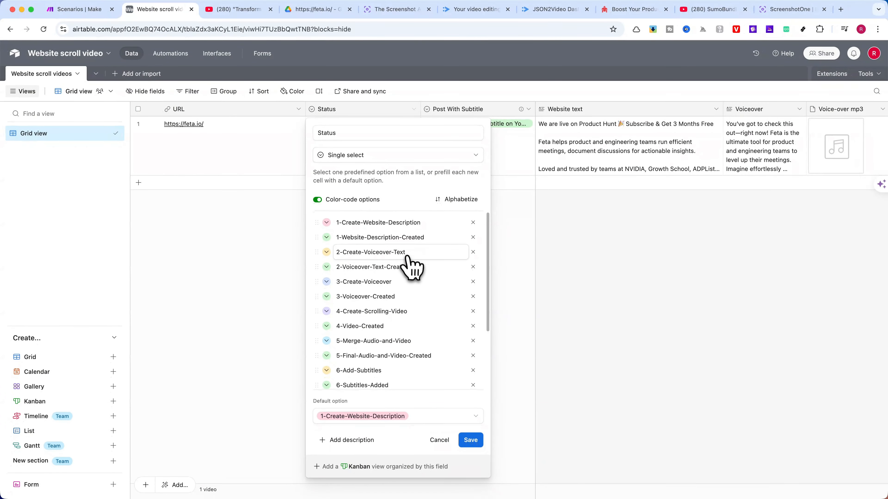
pyautogui.scroll(-1, 413, 268)
pyautogui.scroll(-5, 455, 275)
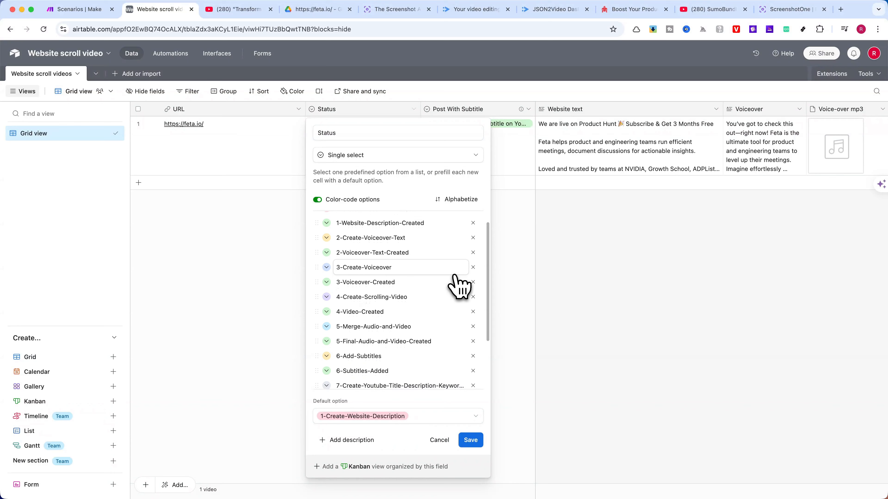
pyautogui.scroll(5, 451, 293)
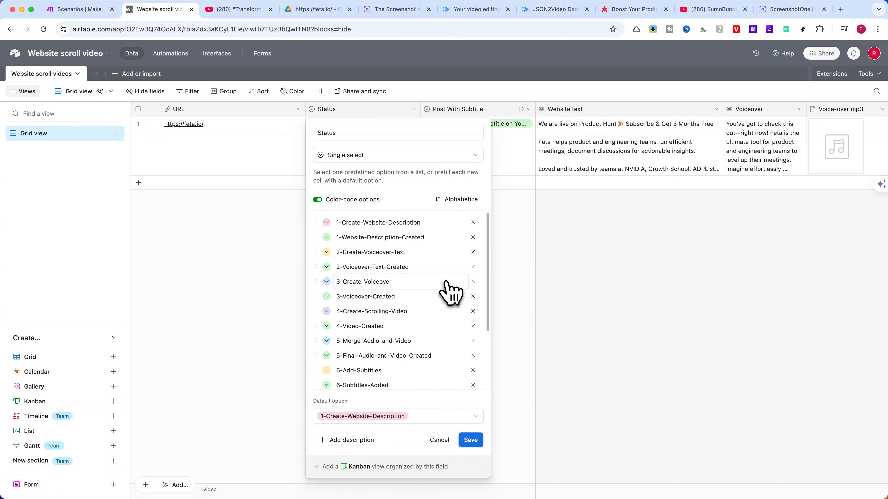
pyautogui.scroll(-5, 436, 336)
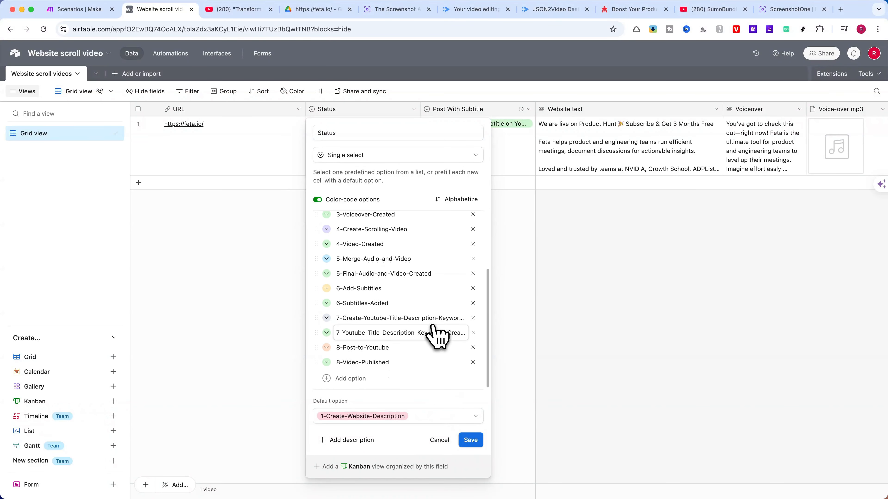
# Step: Leave the Status field's settings and inspect the Post With Subtitle field's options and description, closing them without changes
pyautogui.scroll(5, 432, 360)
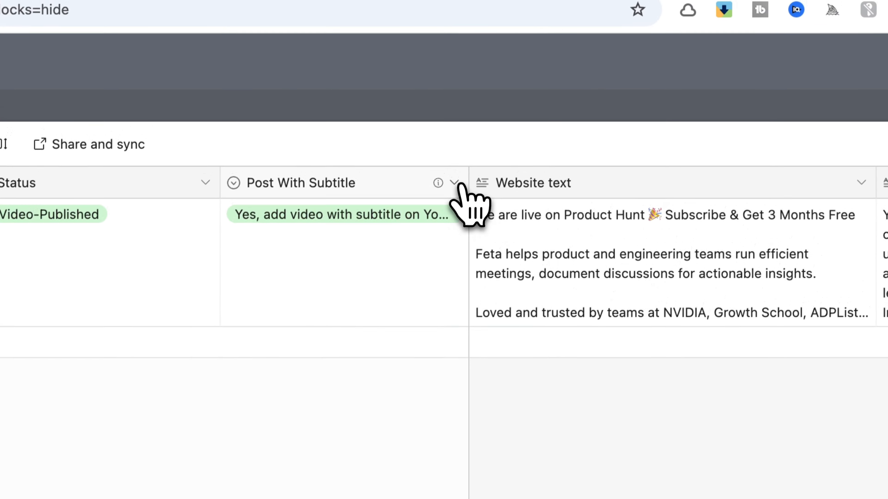
pyautogui.click(455, 185)
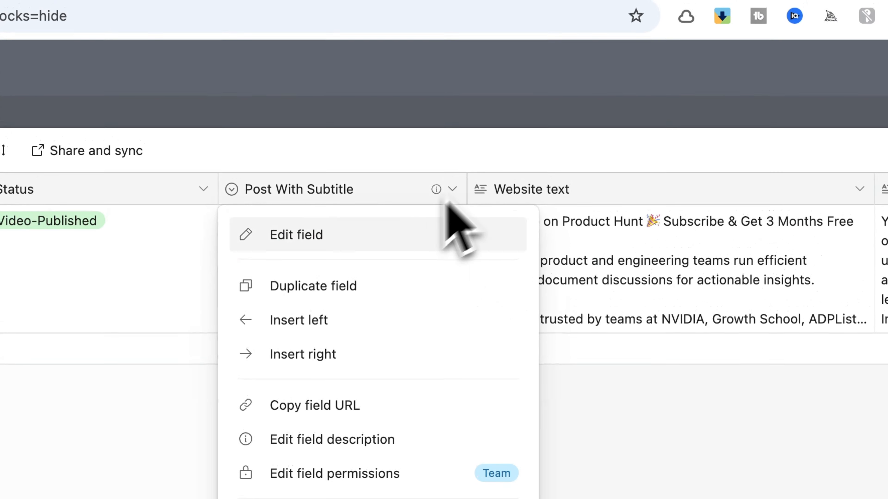
pyautogui.click(308, 249)
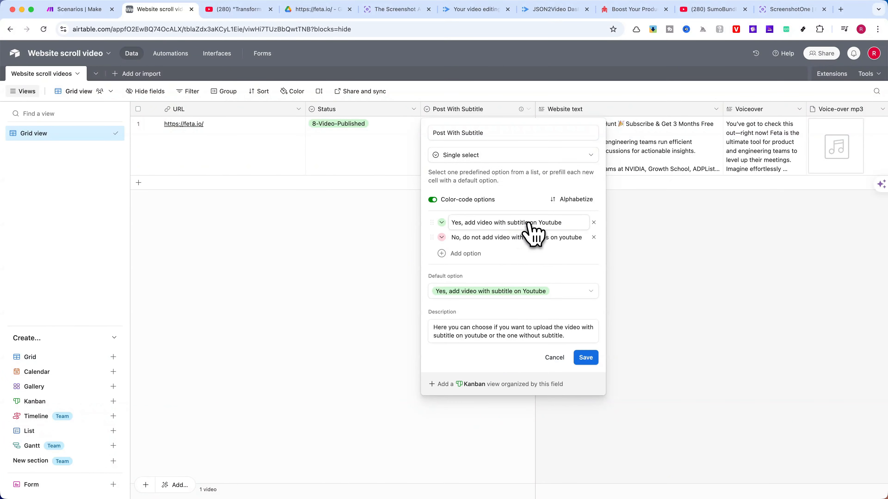
pyautogui.click(556, 358)
# Step: Inspect the Website text field's type settings and close them without changes
pyautogui.click(715, 109)
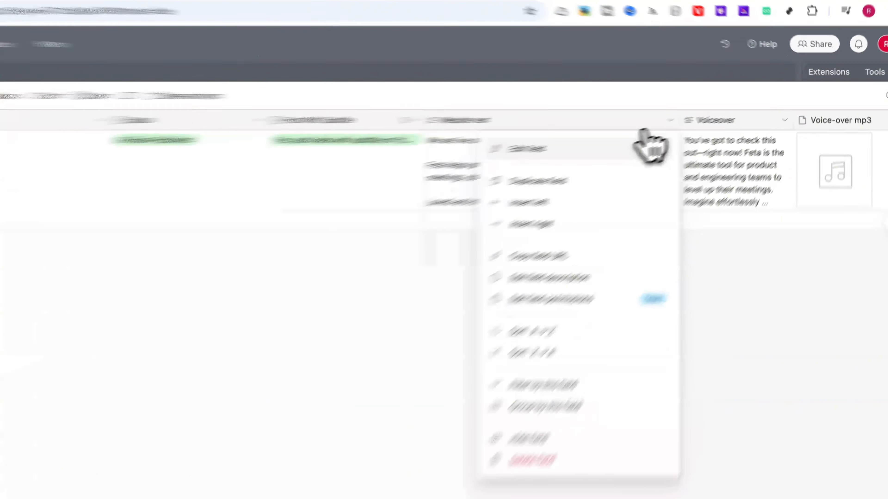
pyautogui.click(615, 130)
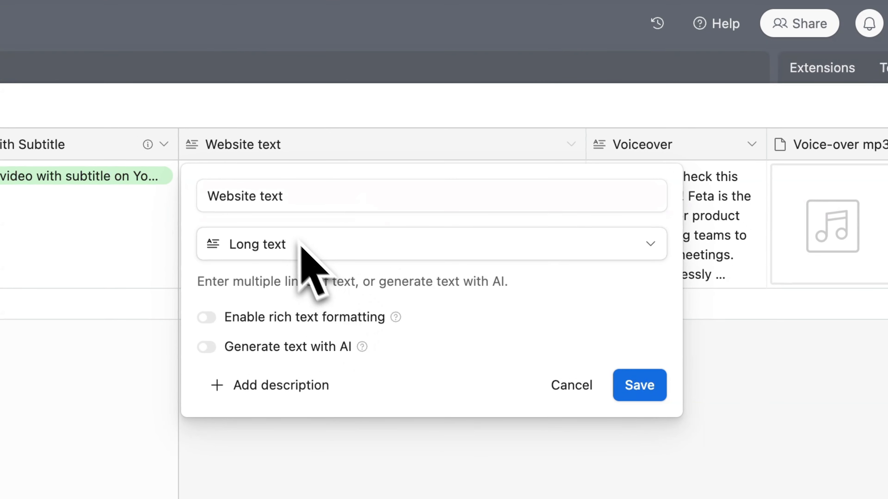
pyautogui.click(572, 385)
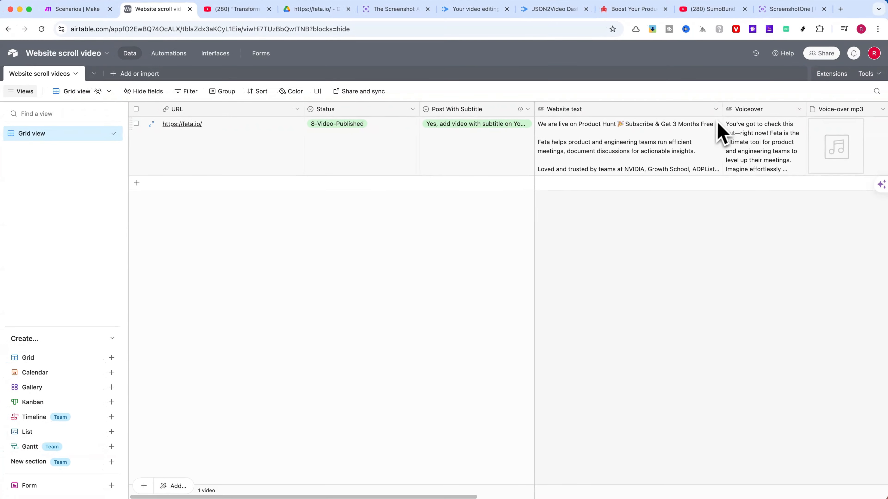
# Step: Expand the Website text cell of the feta.io record, read through its full content and close it
pyautogui.click(720, 132)
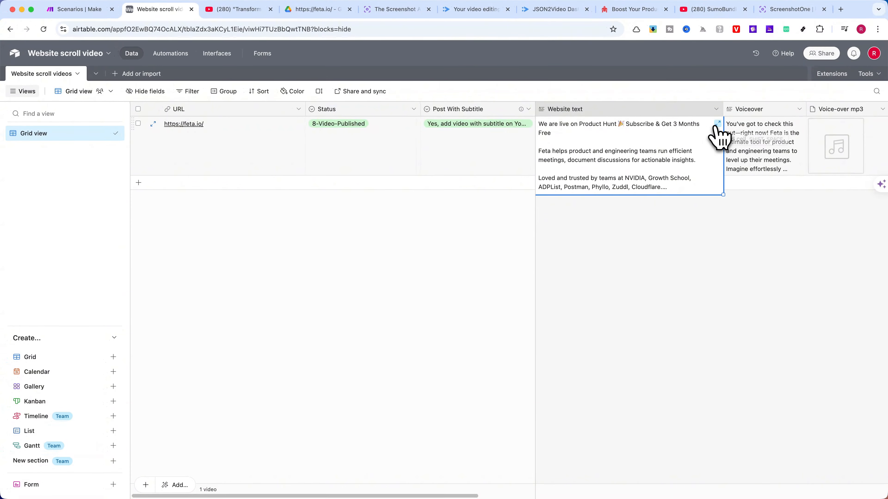
pyautogui.click(716, 129)
pyautogui.scroll(-10, 454, 192)
pyautogui.scroll(10, 440, 195)
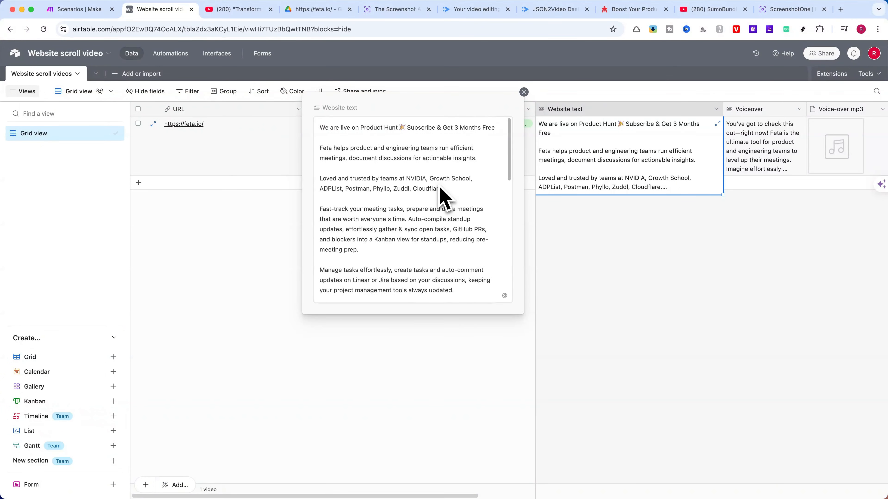
pyautogui.click(524, 92)
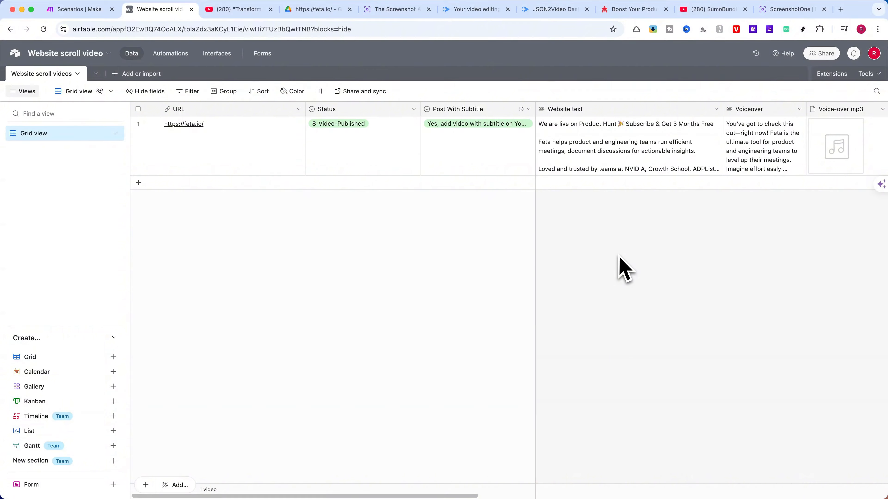
# Step: Inspect the Voiceover field's type settings and close them without changes
pyautogui.click(799, 109)
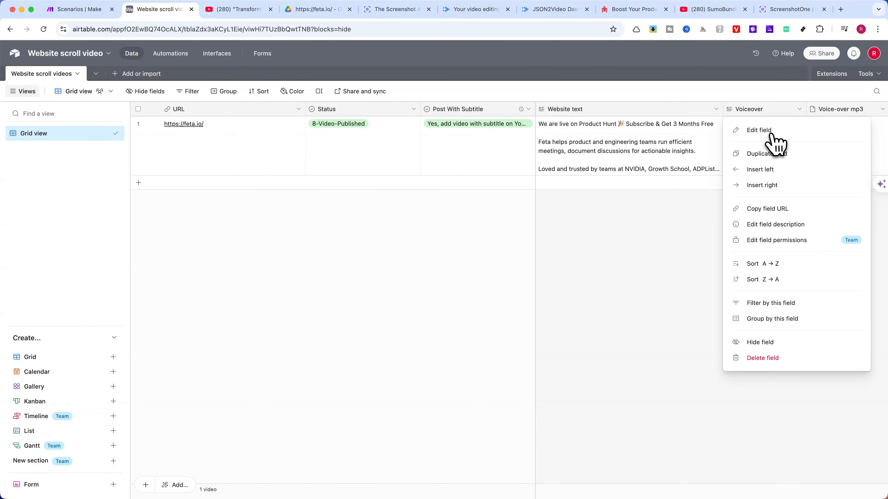
pyautogui.click(759, 128)
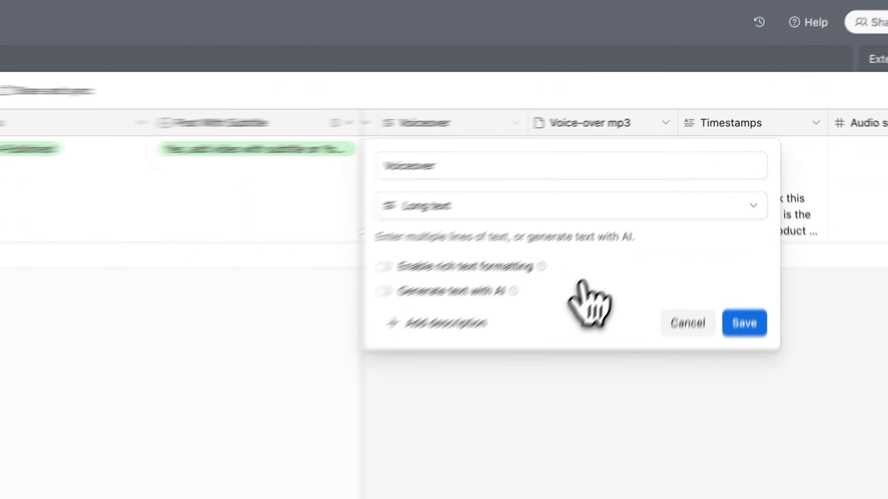
pyautogui.click(620, 378)
# Step: Inspect the Voice-over mp3 field's type settings and close them without changes
pyautogui.hscroll(3, 668, 285)
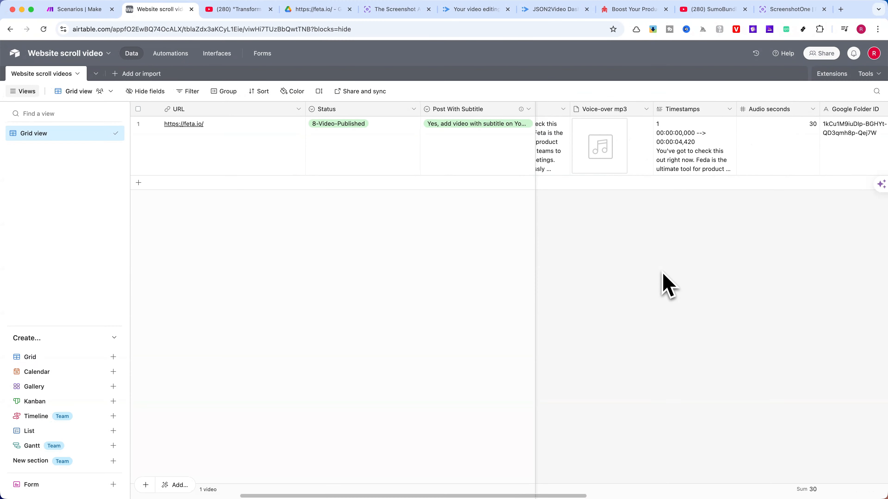
pyautogui.hscroll(-2, 663, 277)
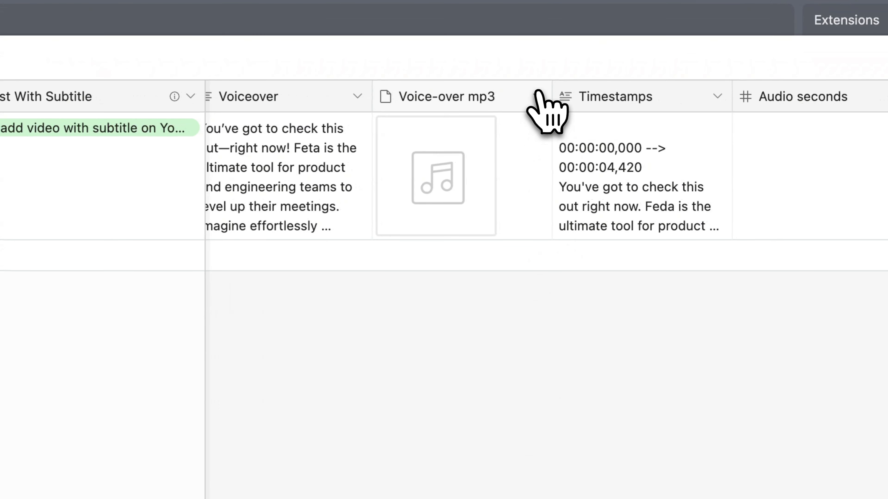
pyautogui.click(689, 109)
pyautogui.click(492, 143)
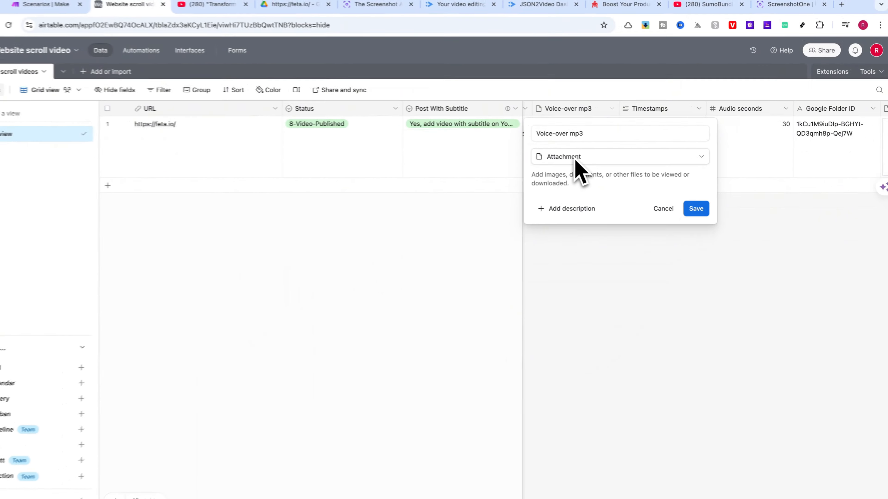
pyautogui.click(669, 206)
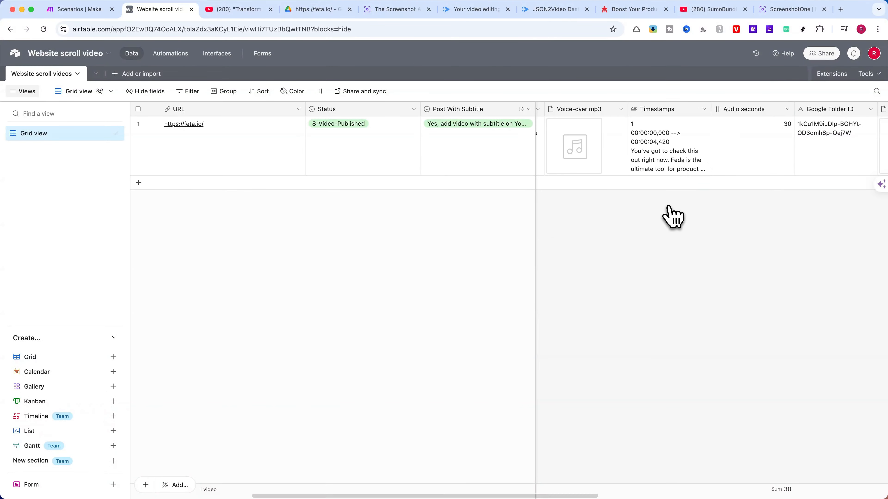
# Step: Inspect the Timestamps field's type settings and close them without changes
pyautogui.click(704, 109)
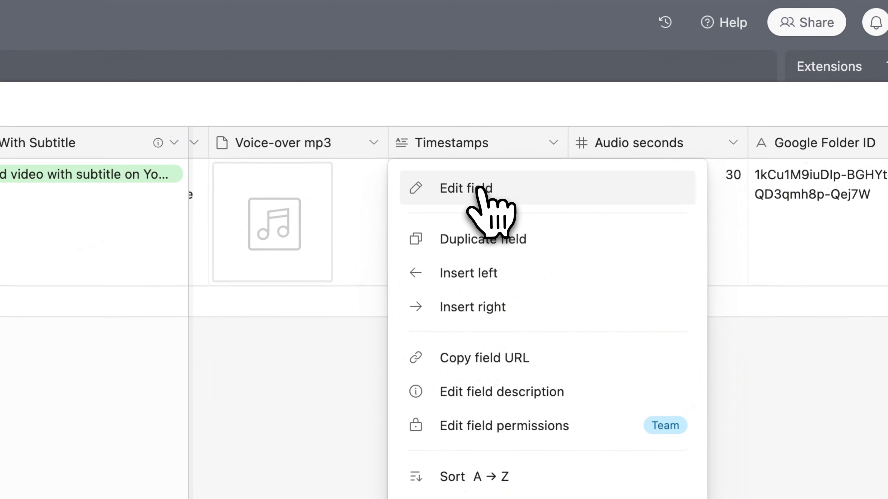
pyautogui.click(486, 185)
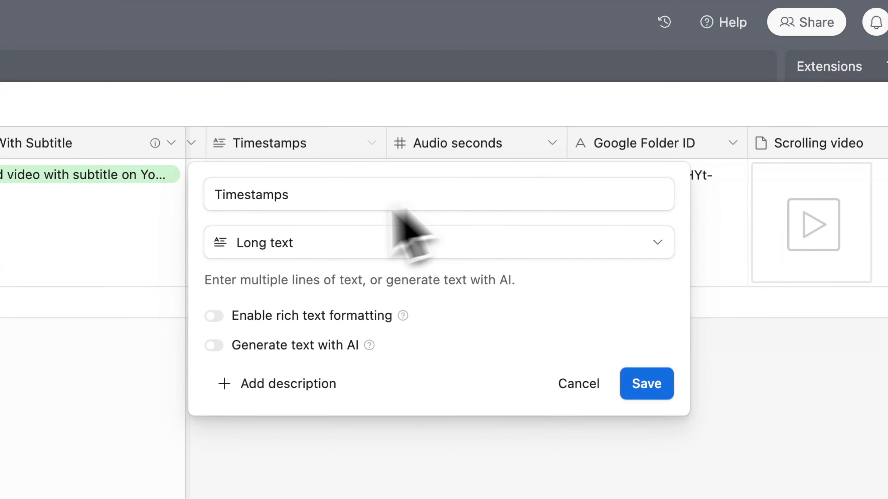
pyautogui.click(573, 384)
# Step: Expand the Timestamps cell of the feta.io record, read through its subtitle entries and close it
pyautogui.click(611, 134)
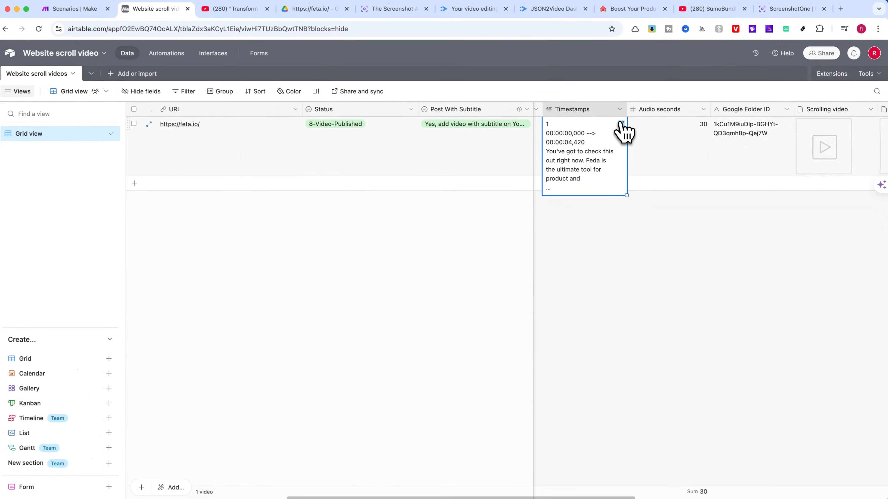
pyautogui.click(611, 133)
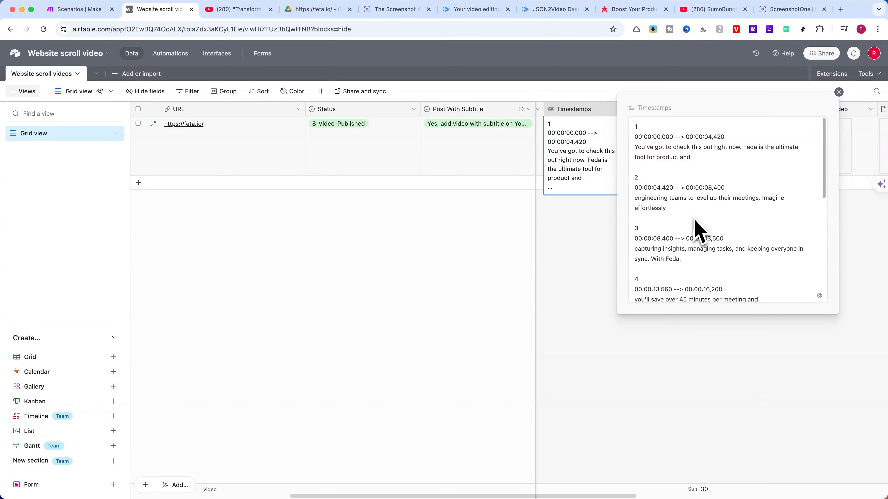
pyautogui.scroll(-10, 695, 232)
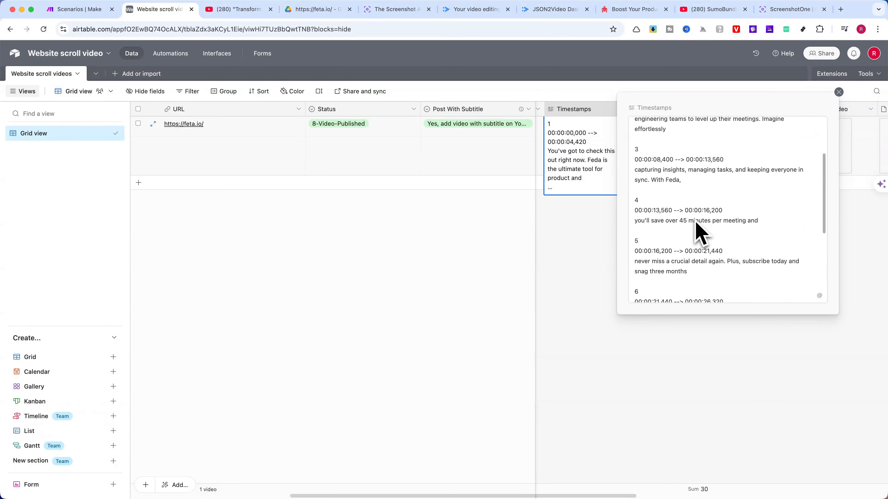
pyautogui.scroll(10, 694, 234)
pyautogui.click(588, 266)
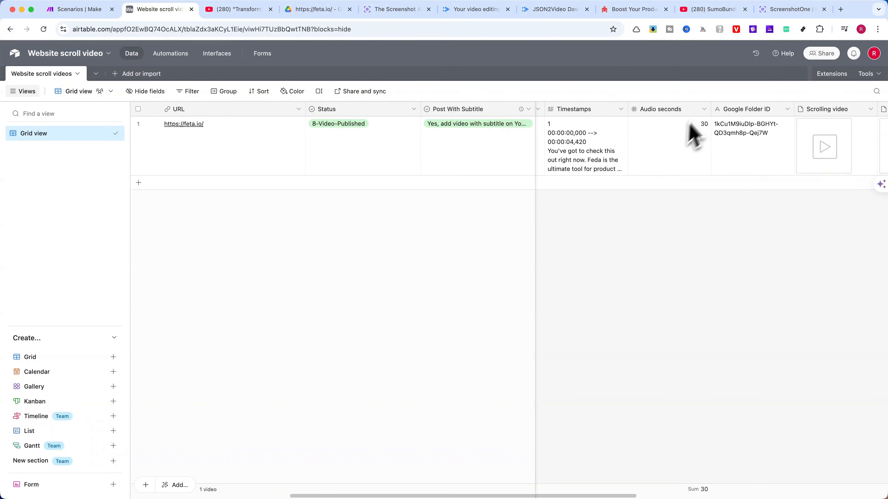
# Step: Inspect the Audio seconds field's type and number formatting settings and close them without changes
pyautogui.click(705, 119)
pyautogui.click(677, 135)
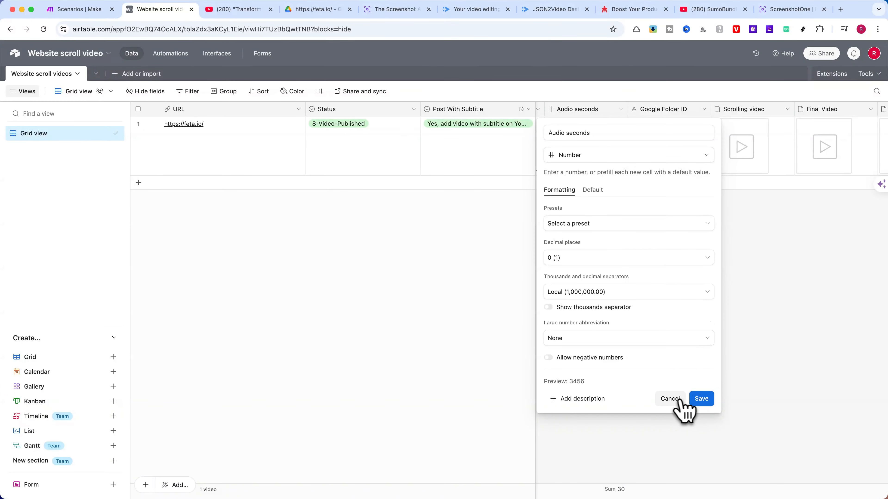
pyautogui.click(680, 400)
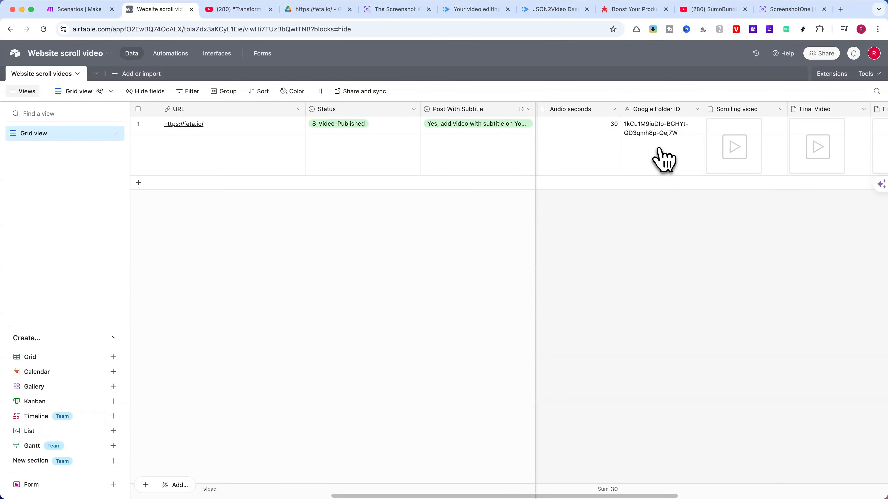
# Step: Inspect the Scrolling video field's type settings and close them
pyautogui.hscroll(2, 737, 147)
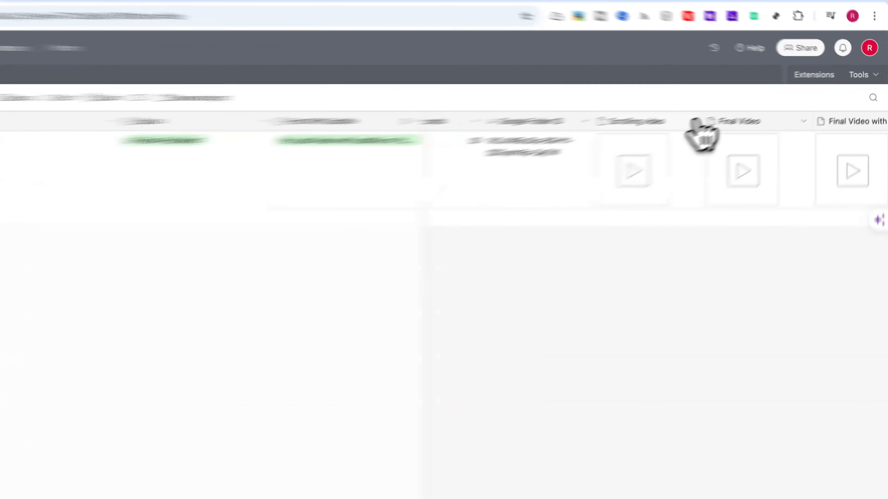
pyautogui.click(694, 123)
pyautogui.click(687, 158)
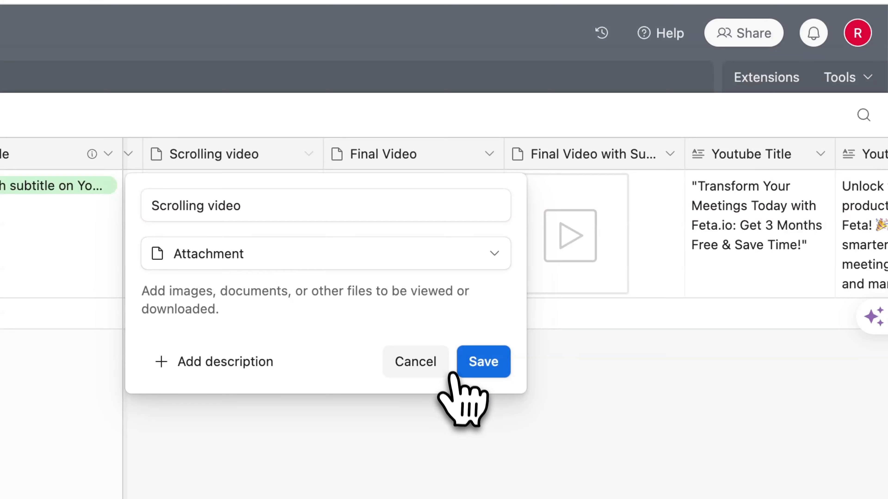
pyautogui.click(470, 360)
# Step: Inspect the Final Video with Subtitles field's type settings twice, closing them without changes each time
pyautogui.click(669, 155)
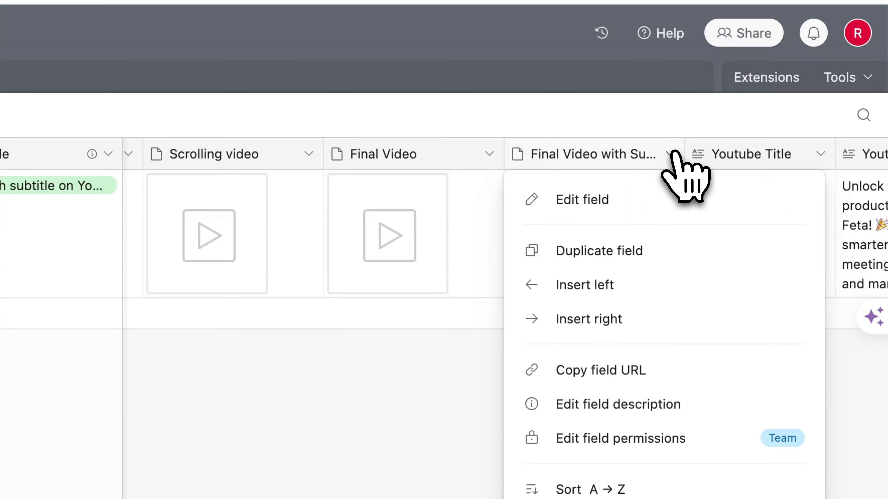
pyautogui.click(631, 209)
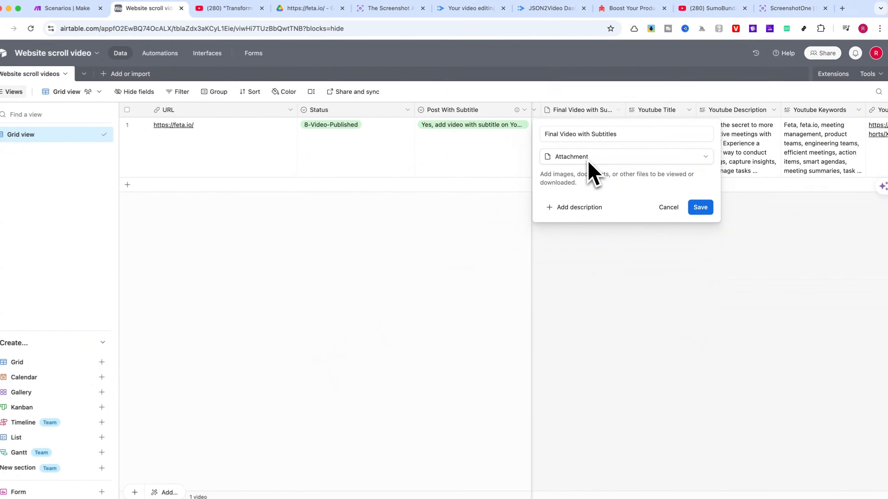
pyautogui.click(669, 205)
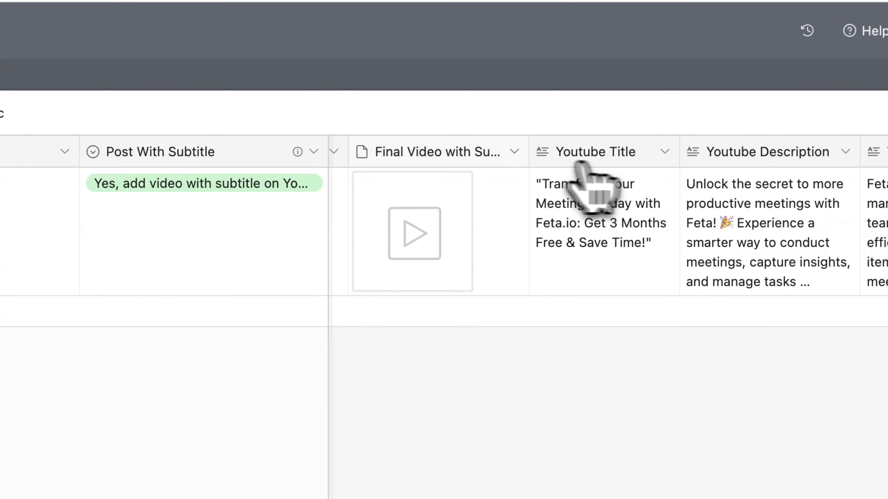
pyautogui.click(514, 153)
pyautogui.click(484, 197)
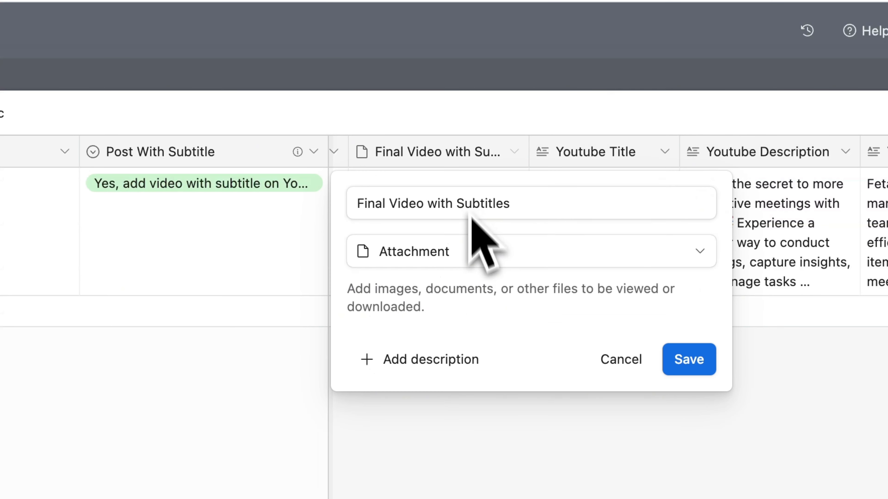
pyautogui.click(621, 360)
# Step: Shift the frozen-column divider to just after Status and restore it to just after Post With Subtitle
pyautogui.moveTo(328, 381); pyautogui.dragTo(70, 346)
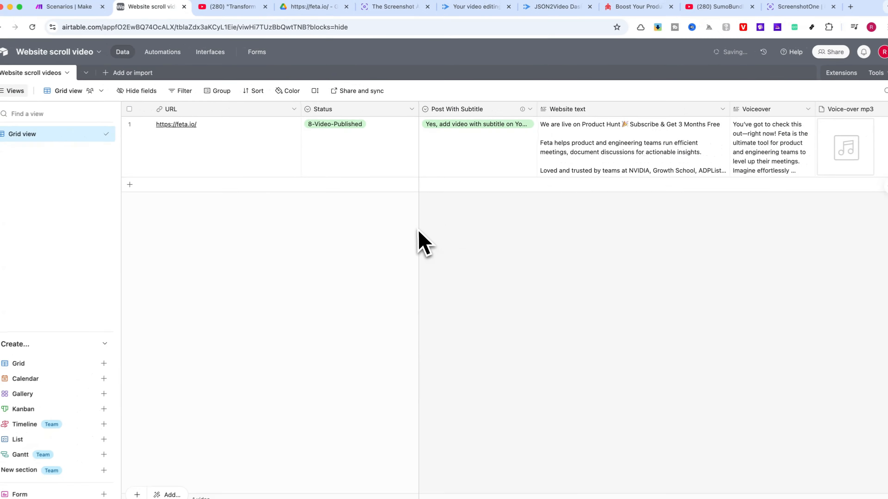
pyautogui.moveTo(419, 227); pyautogui.dragTo(552, 227)
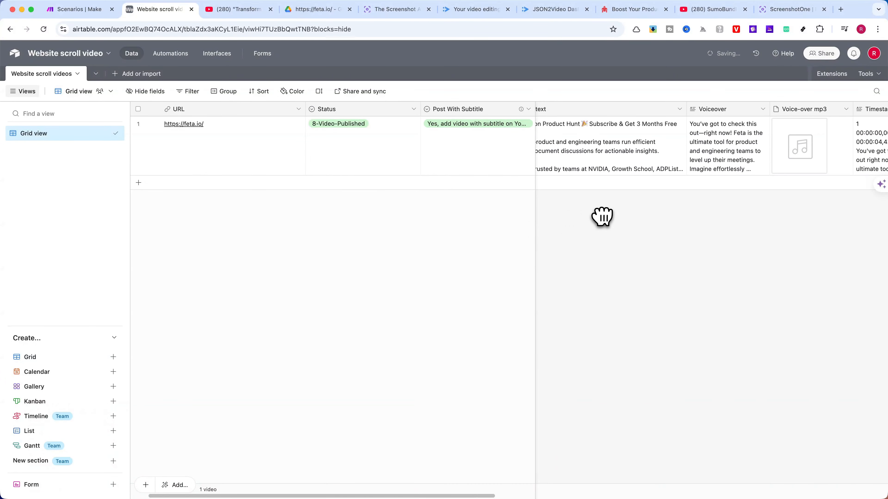
# Step: Inspect the Youtube Title field's type settings and close them without changes
pyautogui.hscroll(-1, 605, 213)
pyautogui.hscroll(10, 648, 154)
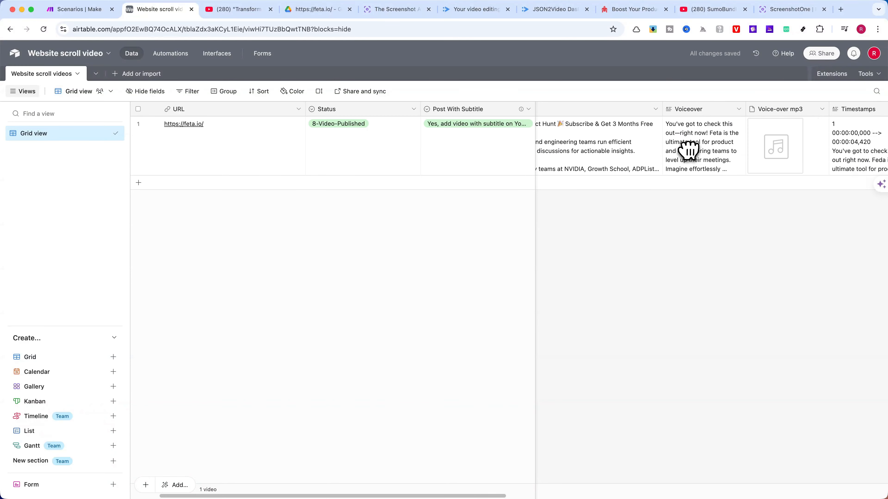
pyautogui.hscroll(4, 688, 150)
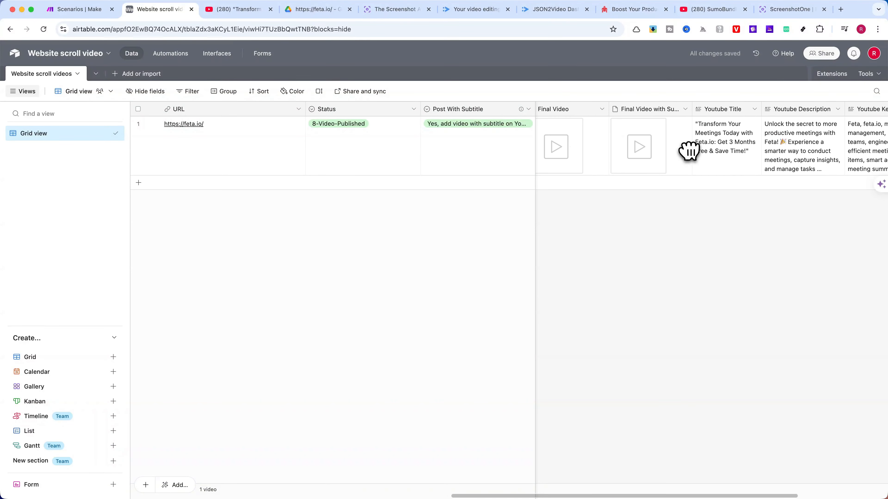
pyautogui.click(754, 109)
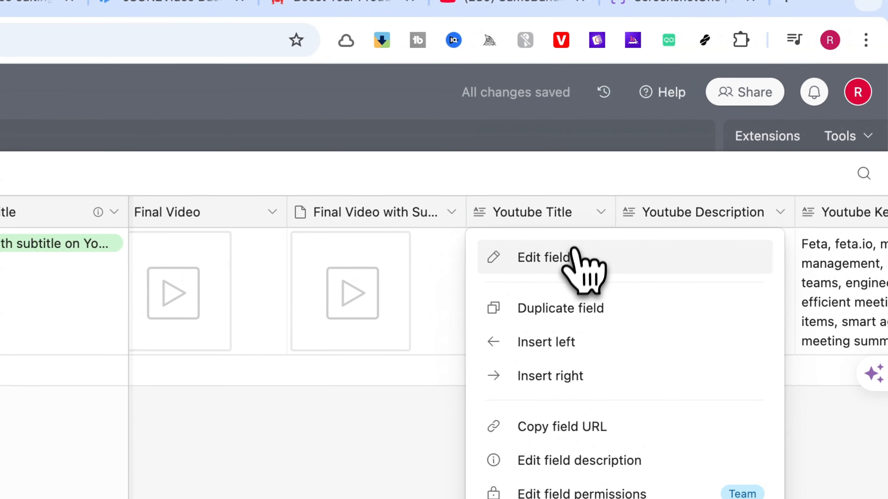
pyautogui.click(573, 257)
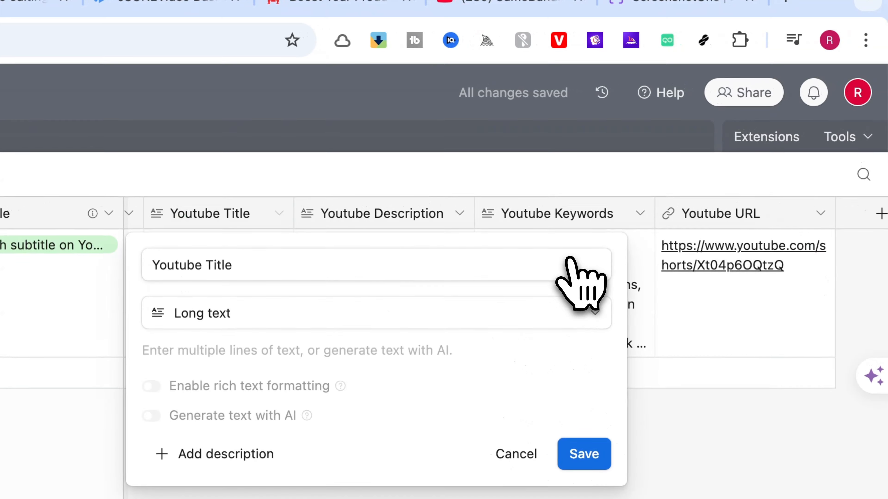
pyautogui.press('Escape')
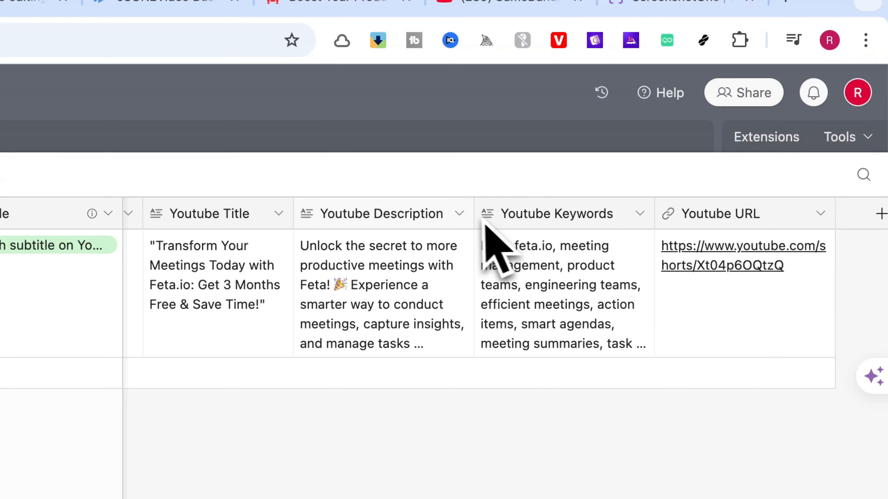
# Step: Inspect the type settings of the Youtube Description and Youtube Keywords fields in turn, cancelling each without changes
pyautogui.click(459, 214)
pyautogui.click(418, 260)
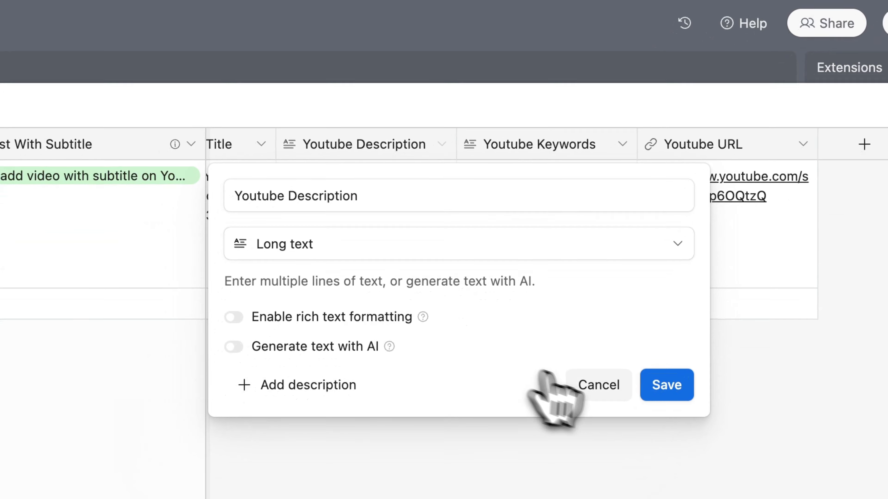
pyautogui.click(512, 455)
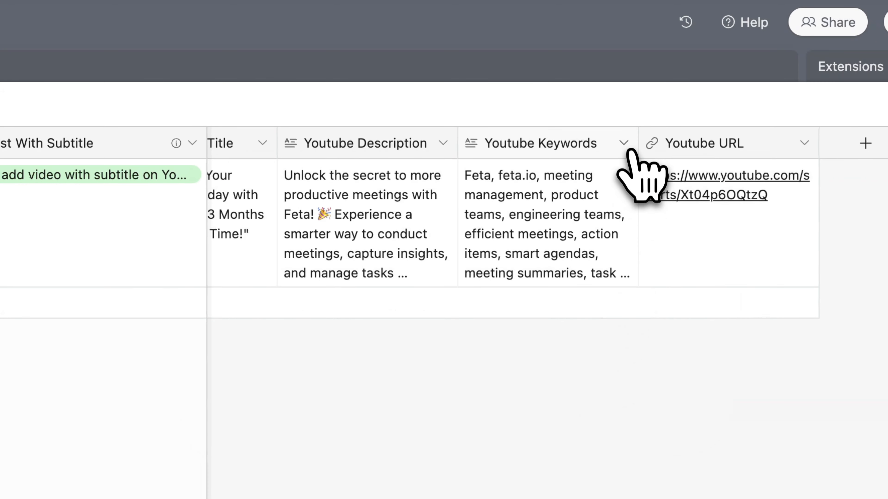
pyautogui.click(623, 143)
pyautogui.click(556, 190)
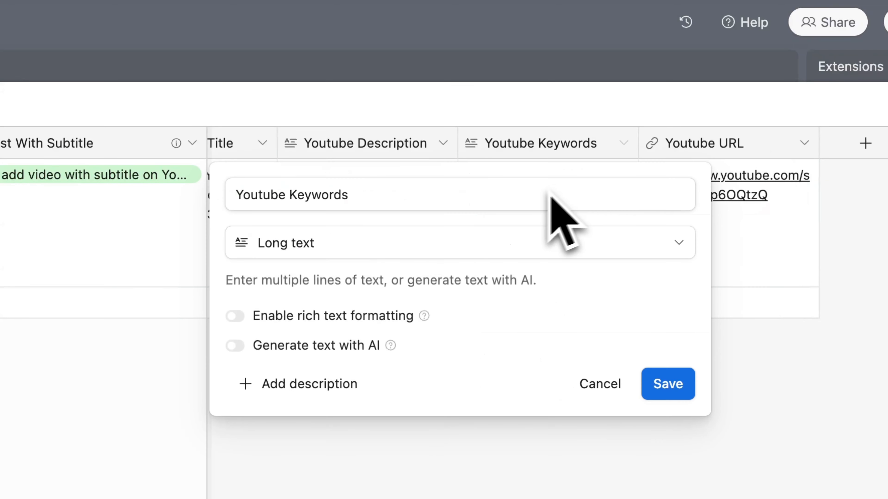
pyautogui.click(611, 370)
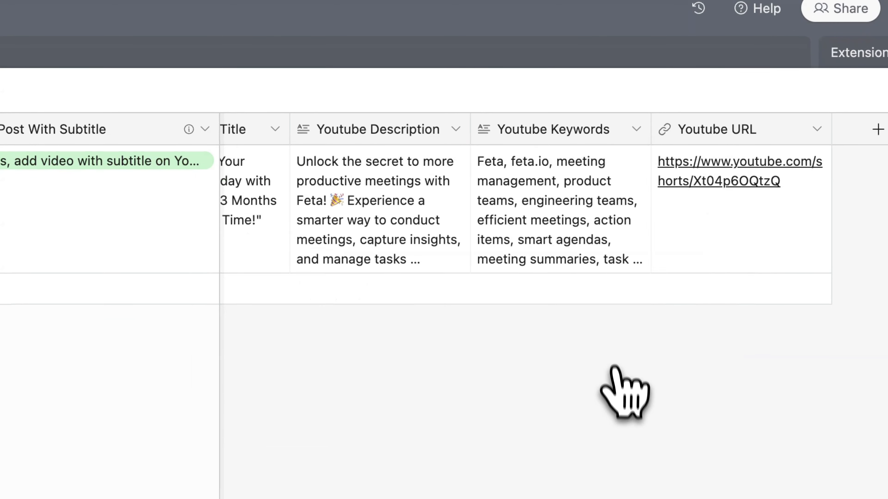
# Step: Inspect the Youtube URL field's type settings and cancel without changes
pyautogui.click(628, 161)
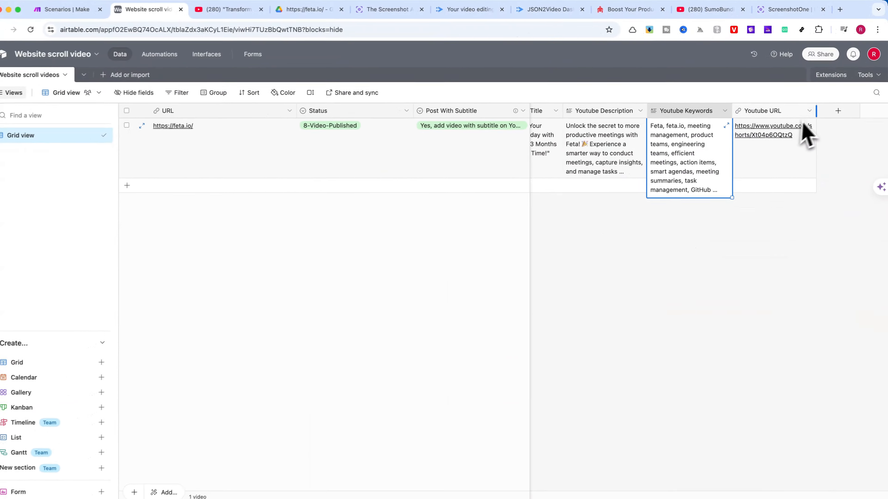
pyautogui.click(809, 111)
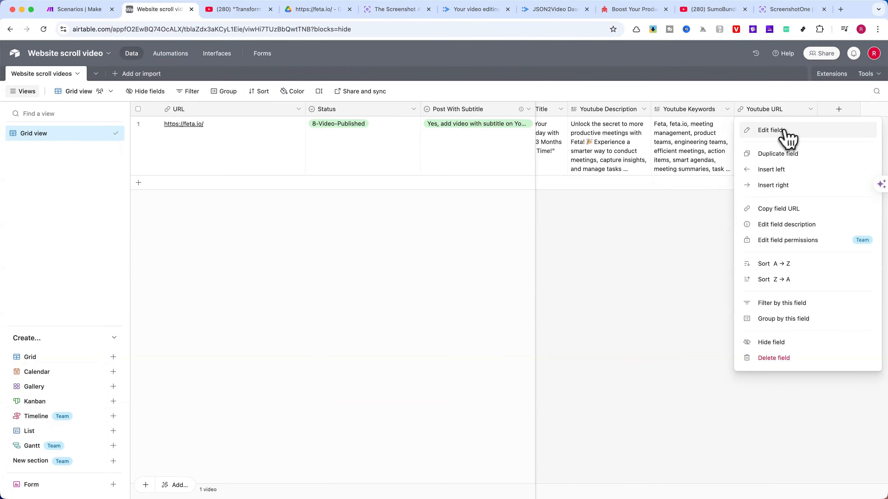
pyautogui.click(789, 134)
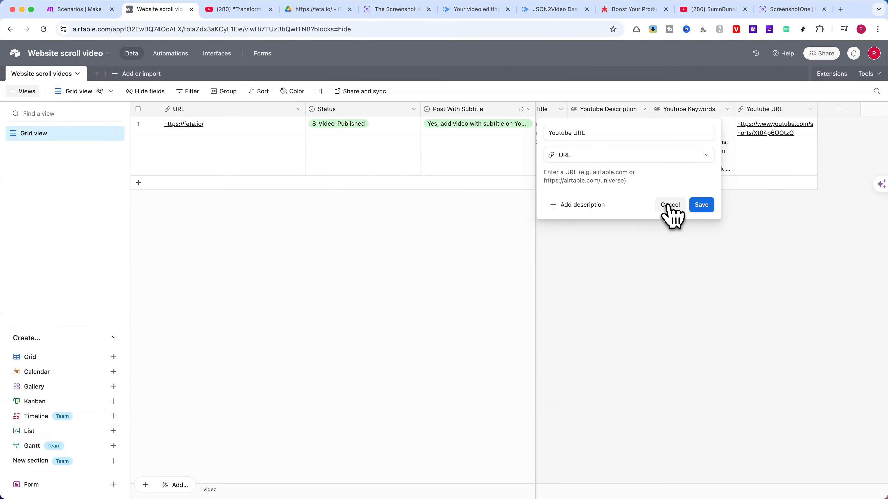
pyautogui.click(670, 205)
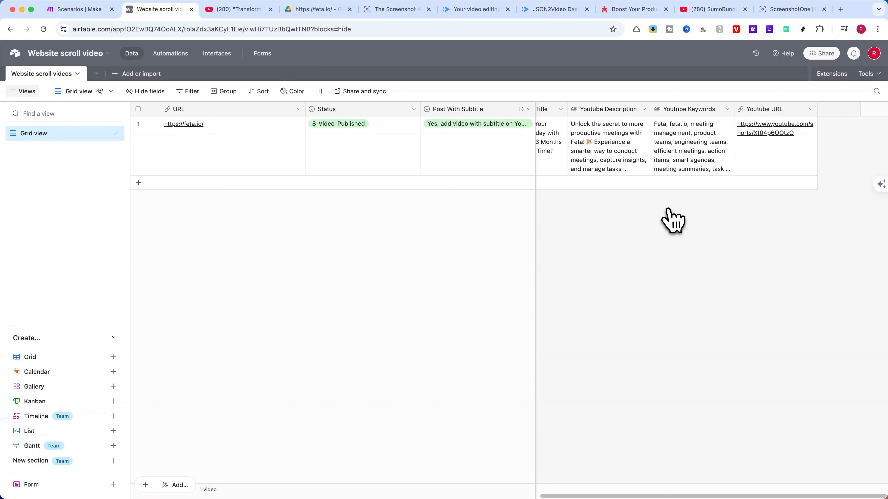
# Step: Switch to Make and open the "Website scroll video short" scenario for editing
pyautogui.hscroll(-15, 671, 224)
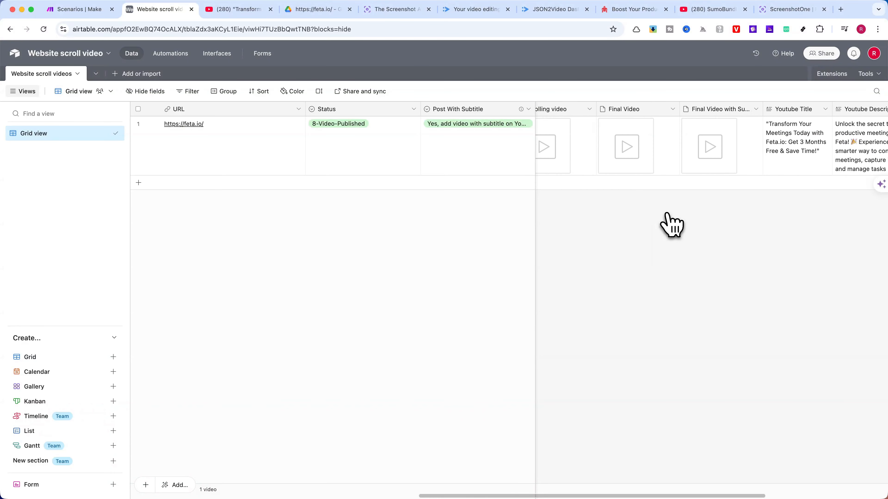
pyautogui.hscroll(-3, 670, 222)
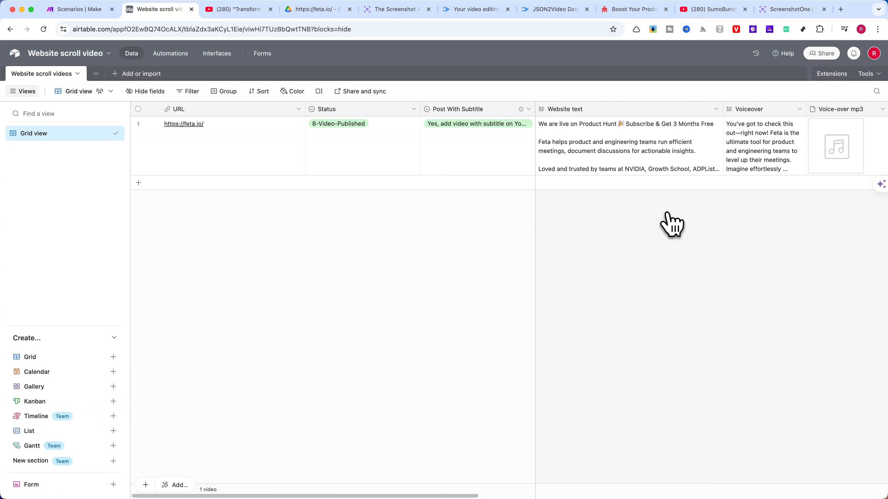
pyautogui.click(78, 13)
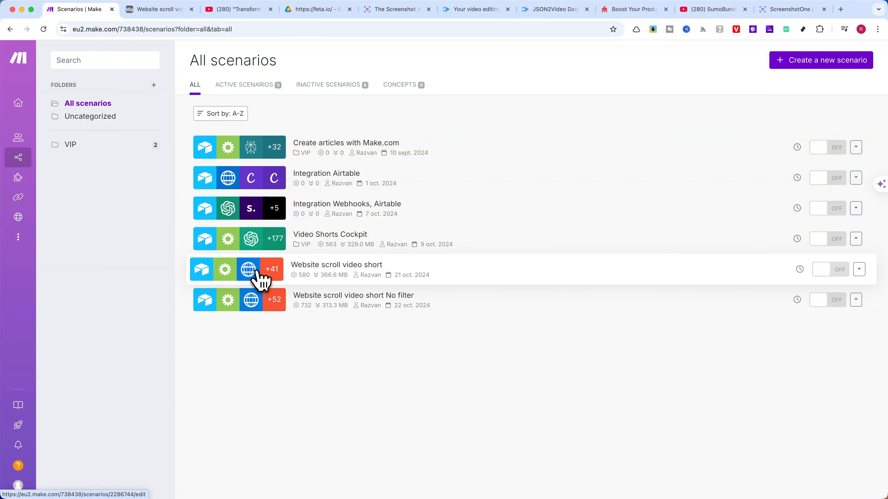
pyautogui.click(261, 280)
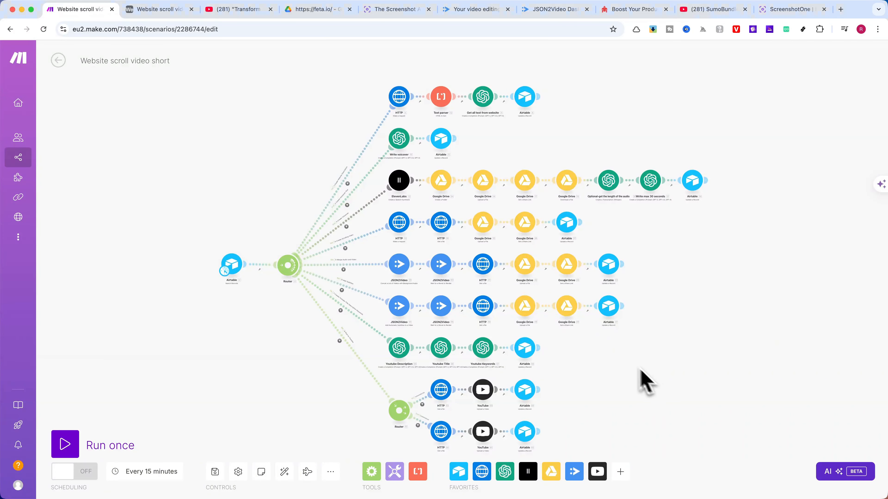
# Step: Review the Airtable Search Records module's connection, base, table, output fields, formula and limit, then close it without changes
pyautogui.scroll(3, 296, 210)
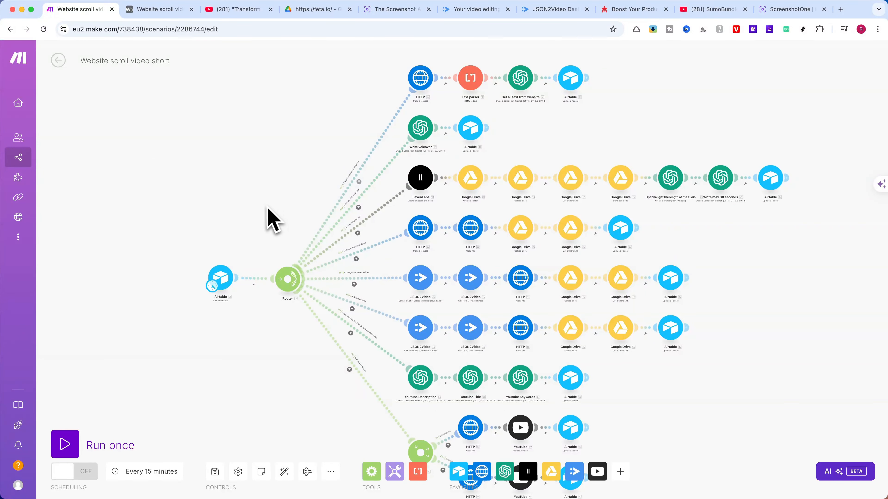
pyautogui.moveTo(268, 208); pyautogui.dragTo(274, 189)
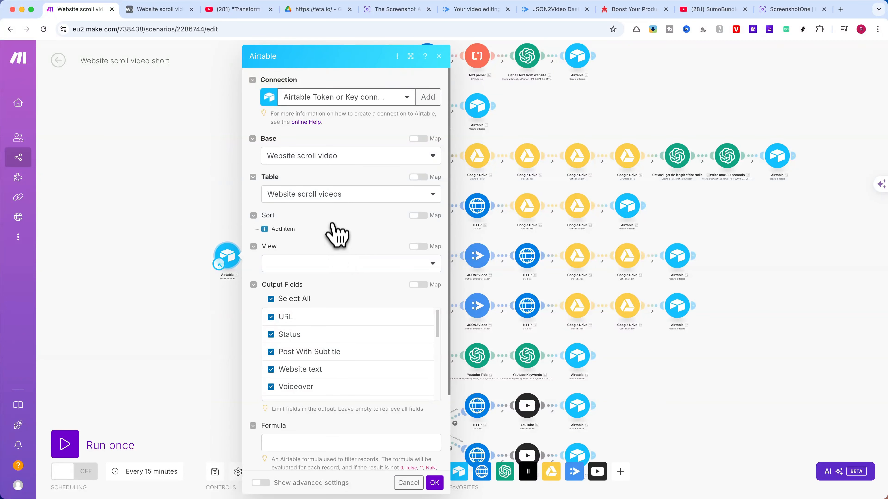
pyautogui.scroll(-2, 347, 230)
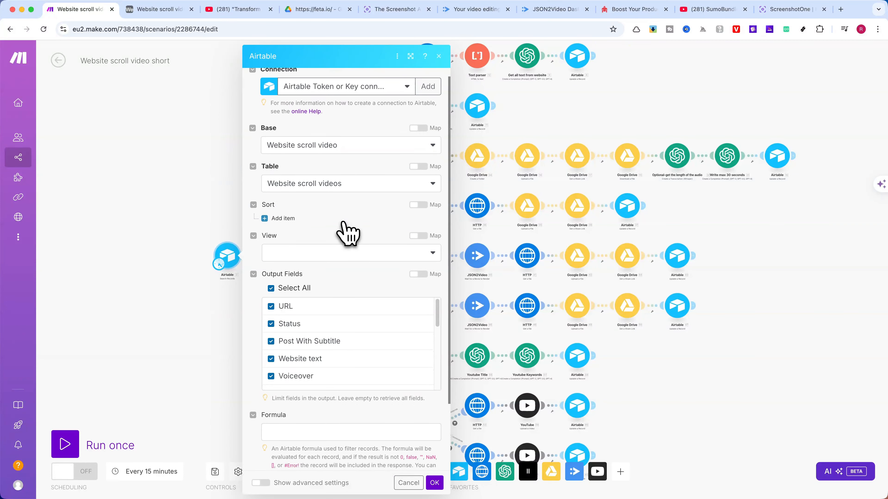
pyautogui.scroll(-2, 346, 232)
pyautogui.scroll(-2, 337, 304)
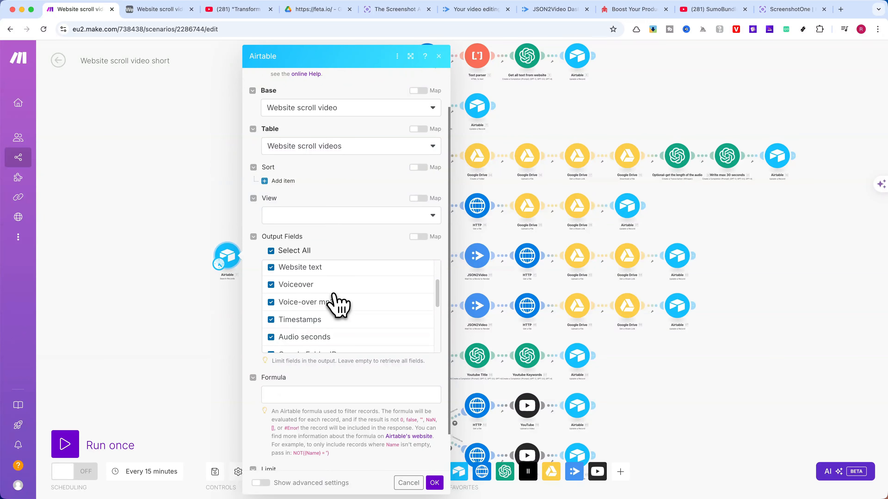
pyautogui.scroll(-4, 337, 304)
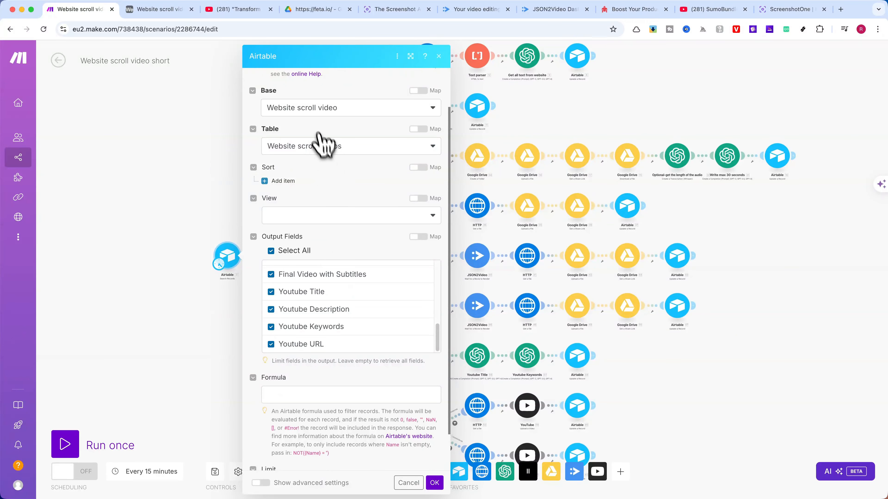
pyautogui.scroll(-3, 335, 279)
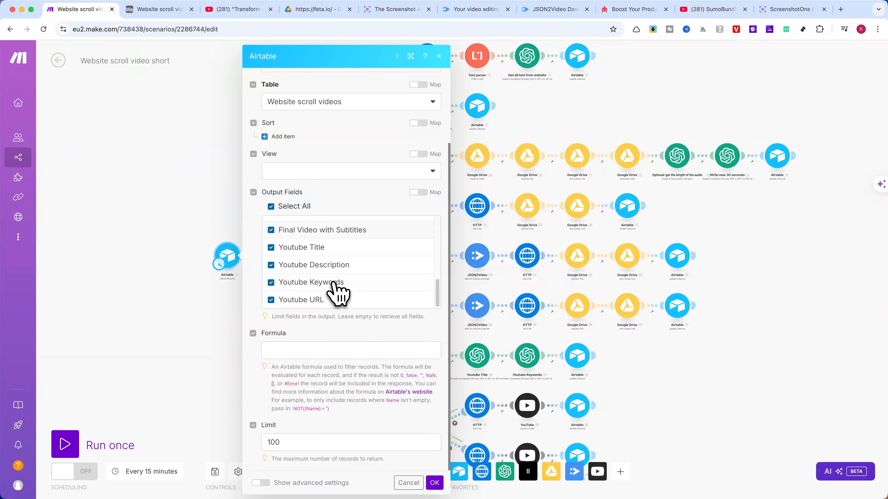
pyautogui.scroll(5, 337, 294)
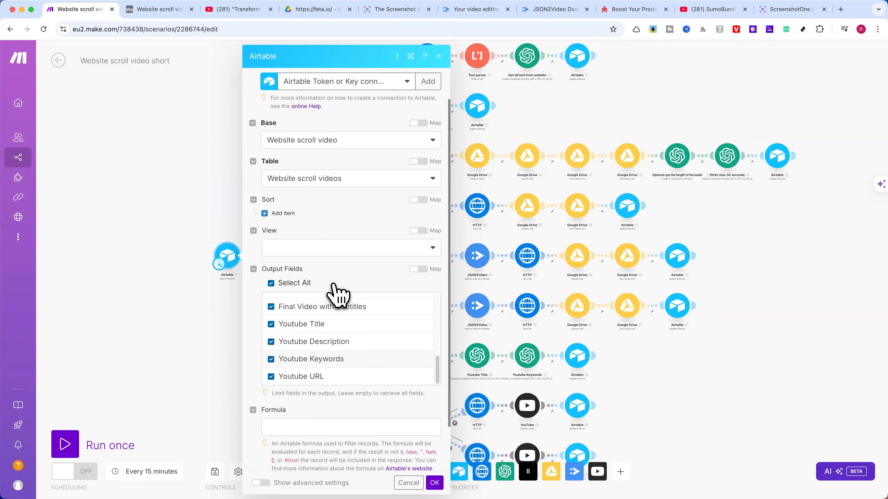
pyautogui.click(439, 57)
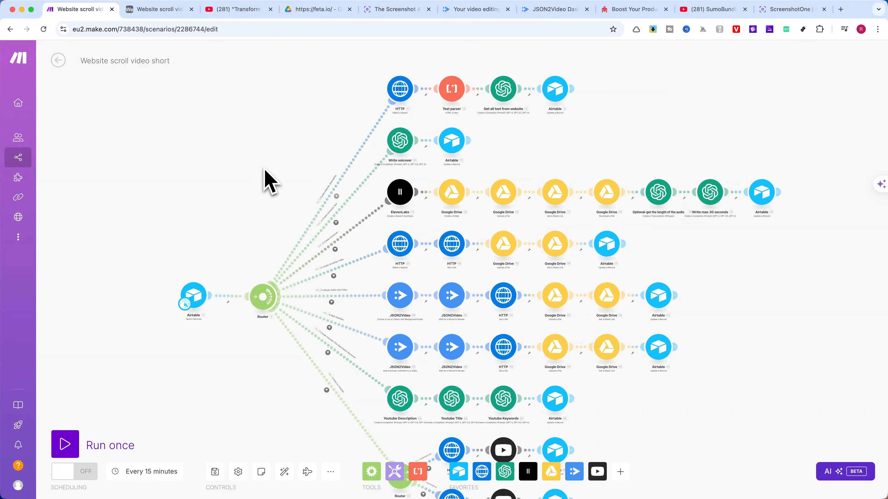
# Step: Review the 1-Create-Website-Description filter on the router's first route, check the Airtable fields available for its Status condition, and accept the filter as is
pyautogui.scroll(2, 266, 175)
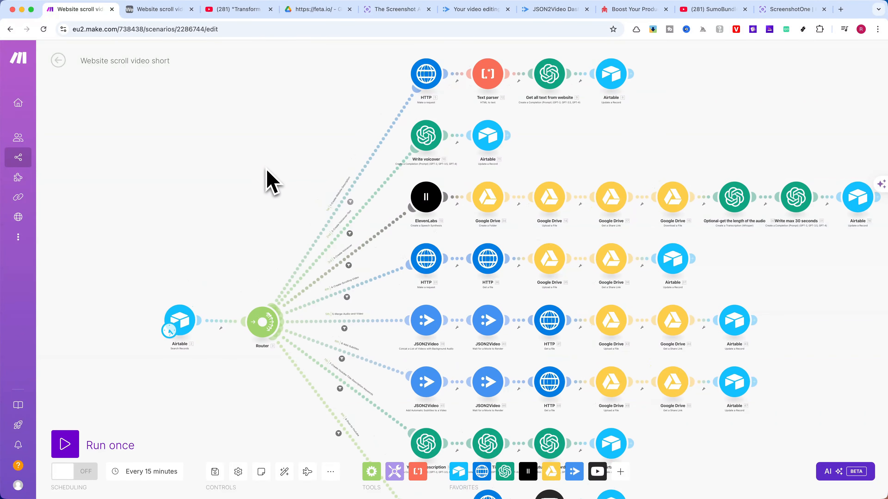
pyautogui.click(350, 192)
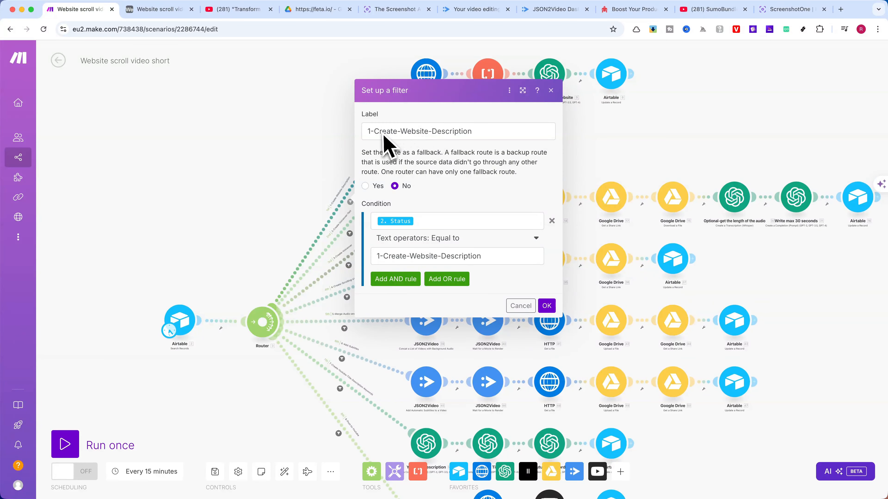
pyautogui.click(422, 224)
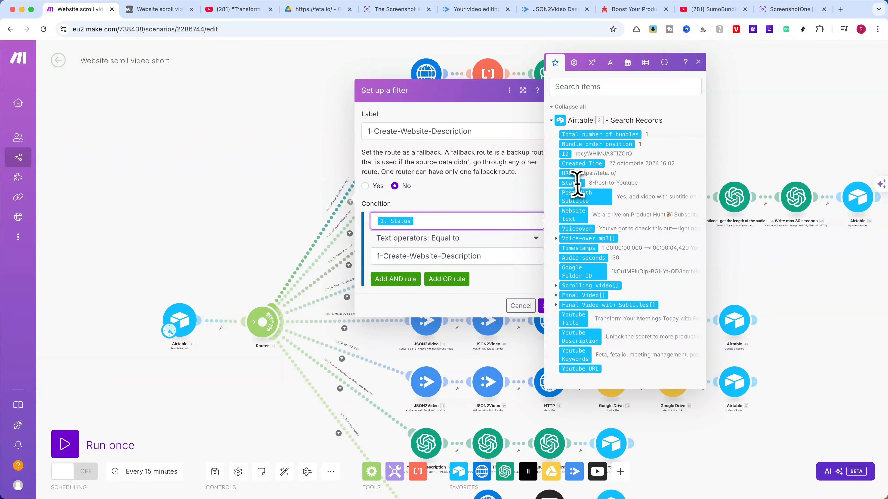
pyautogui.click(698, 62)
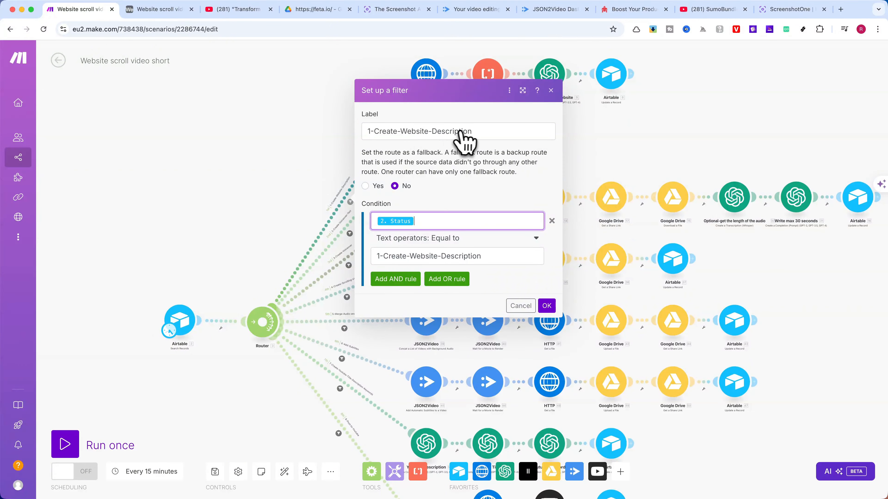
pyautogui.click(547, 306)
# Step: Open the HTTP Make a request module on the first route and examine its URL mapping and the available request methods
pyautogui.scroll(5, 323, 181)
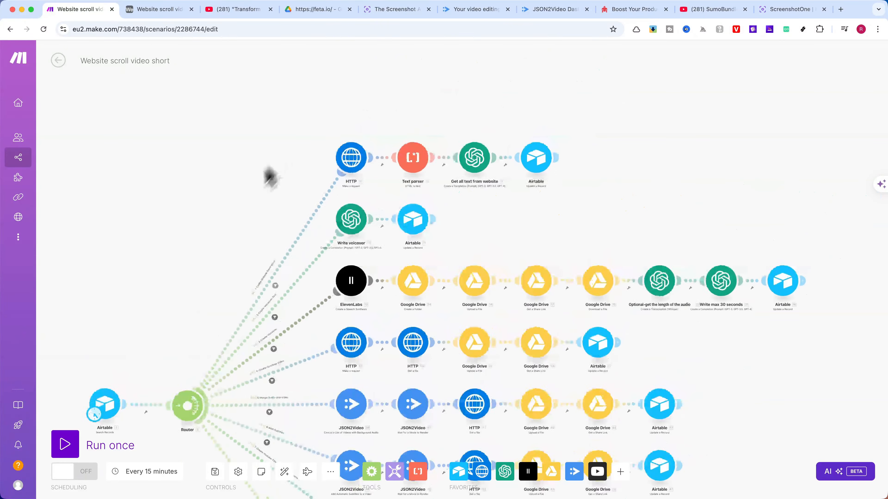
pyautogui.click(374, 149)
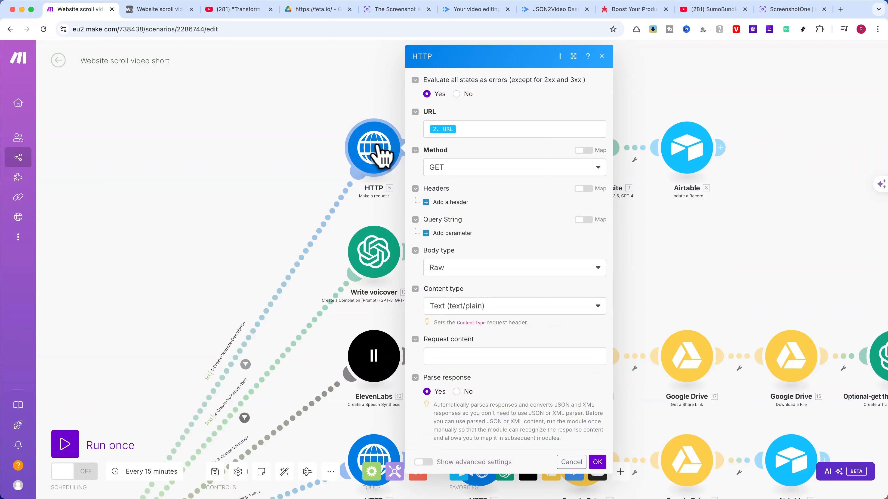
pyautogui.click(481, 130)
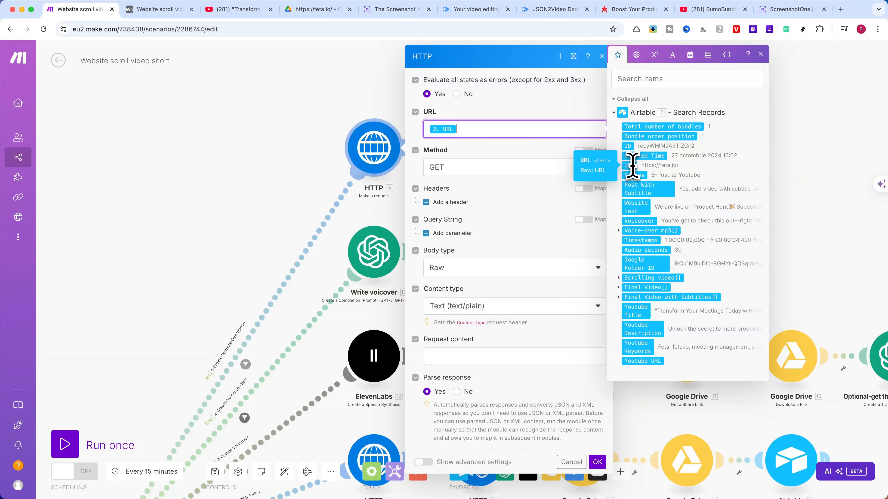
pyautogui.click(762, 53)
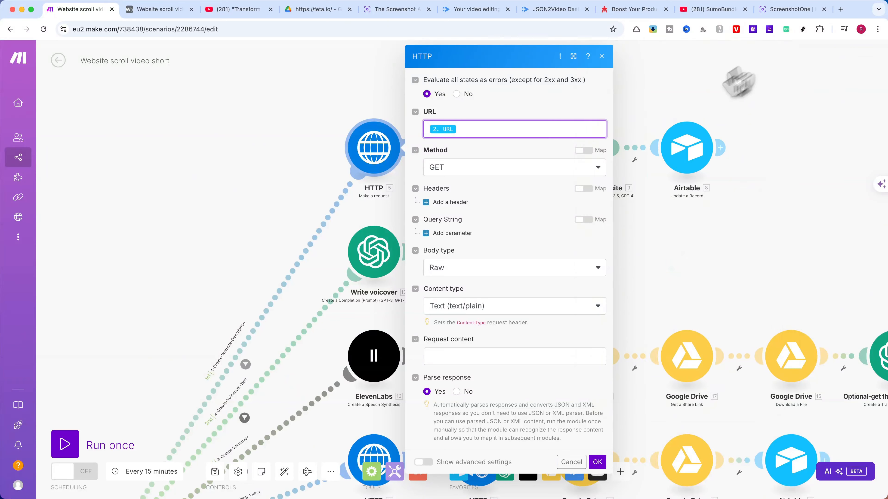
pyautogui.click(480, 173)
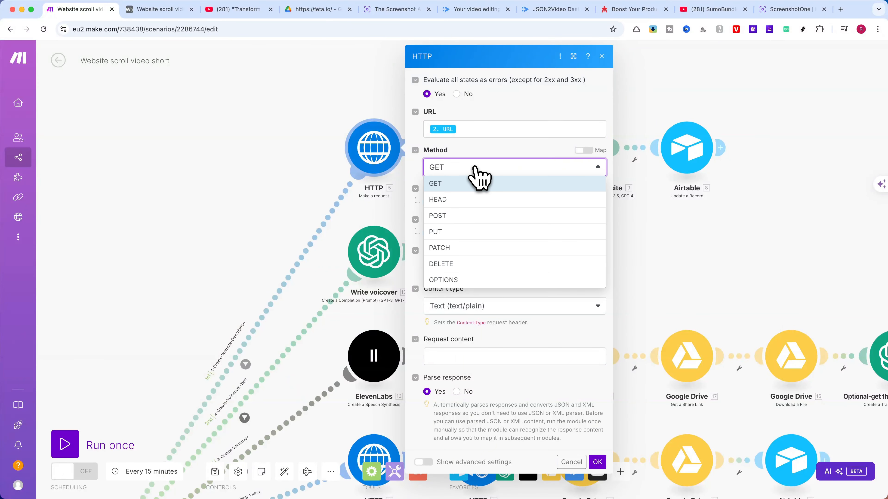
# Step: Set the HTTP module's request method to GET and save its settings
pyautogui.click(468, 184)
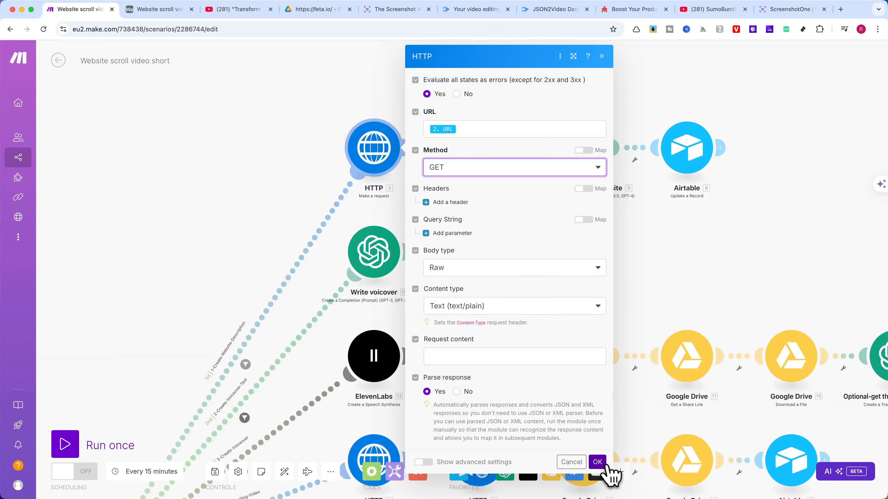
pyautogui.click(598, 462)
# Step: Check which HTTP output is mapped to the HTML field of the Text parser module
pyautogui.click(480, 151)
pyautogui.click(567, 156)
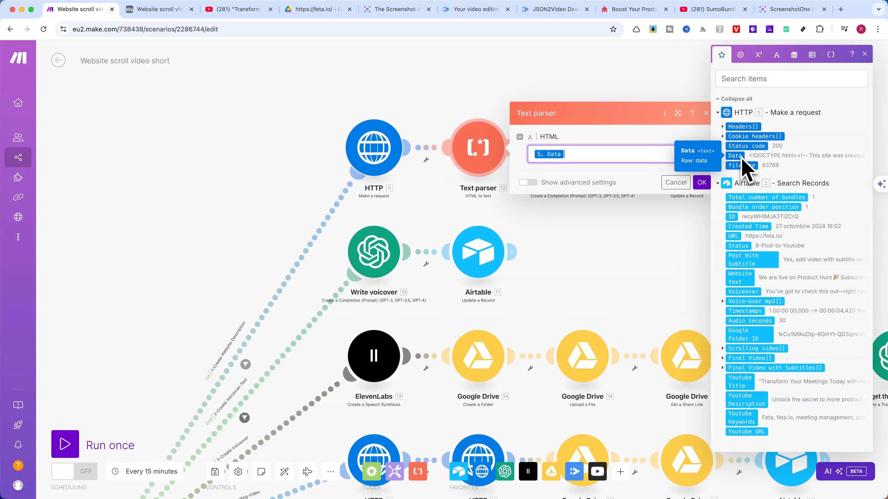
pyautogui.click(612, 124)
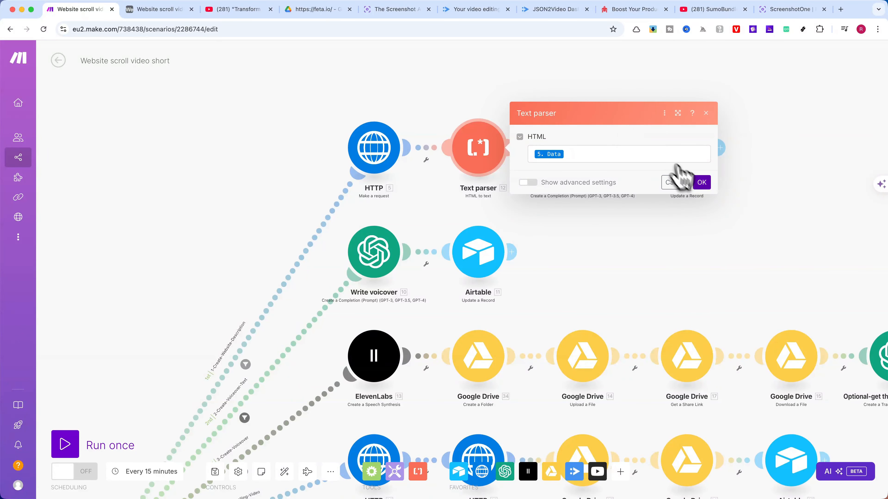
pyautogui.click(702, 183)
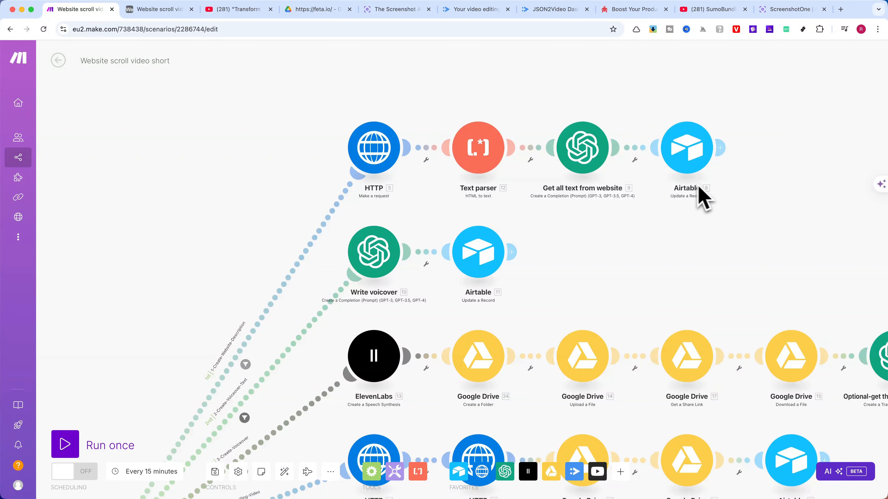
# Step: Review the model, prompt and token limit of the "Get all text from website" OpenAI module in its enlarged settings
pyautogui.hscroll(3, 626, 224)
pyautogui.moveTo(593, 229); pyautogui.dragTo(590, 230)
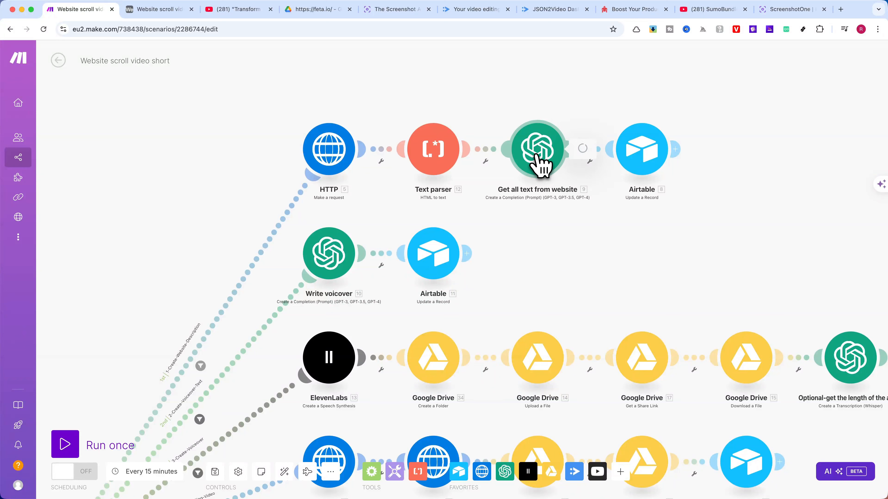
pyautogui.click(541, 165)
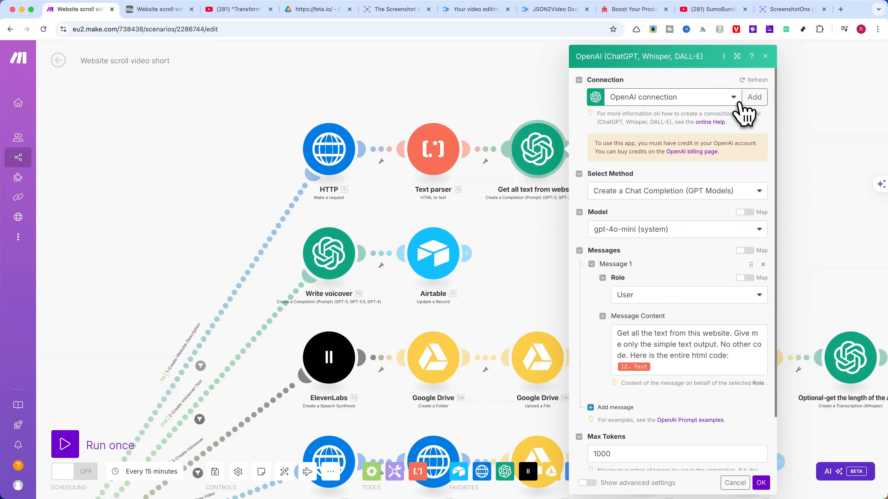
pyautogui.click(737, 56)
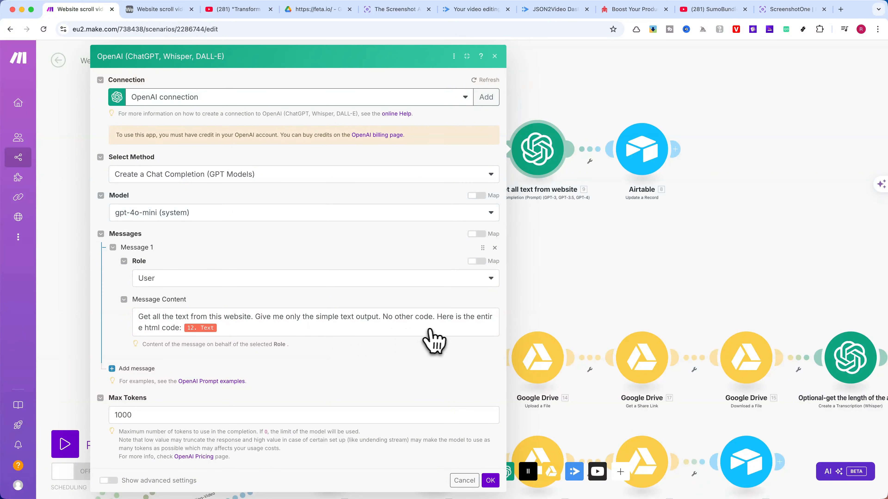
pyautogui.click(491, 480)
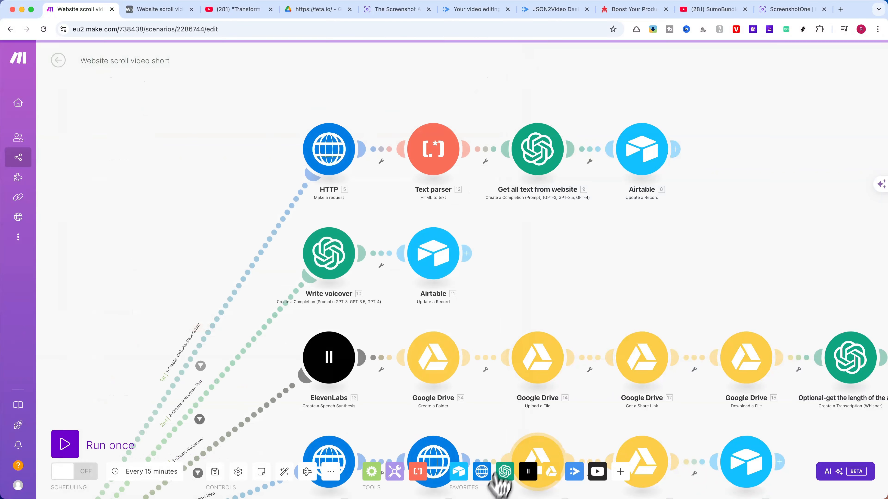
# Step: Examine the Record ID, Status and Website text mappings in the first route's Airtable module, including the Choices message content source
pyautogui.click(639, 154)
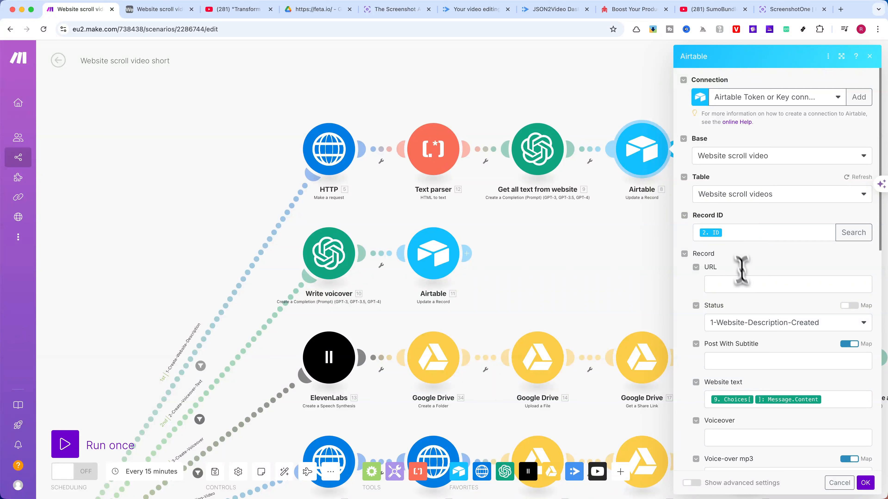
pyautogui.click(730, 234)
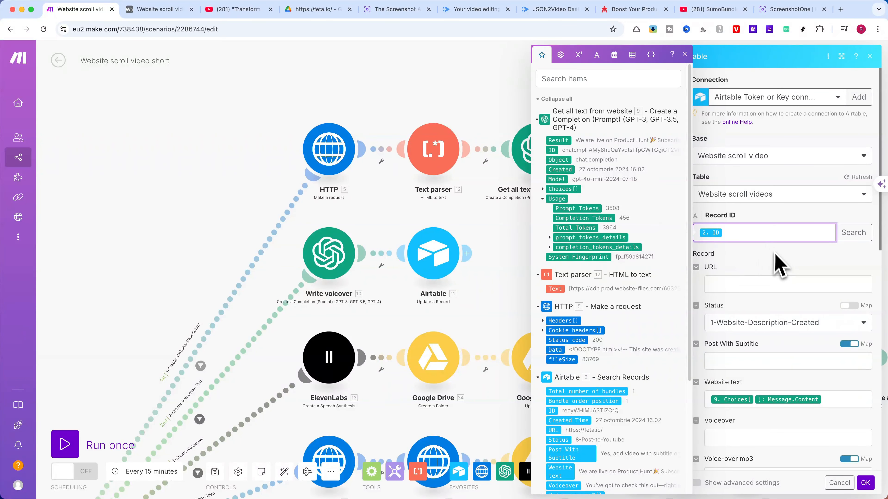
pyautogui.click(780, 266)
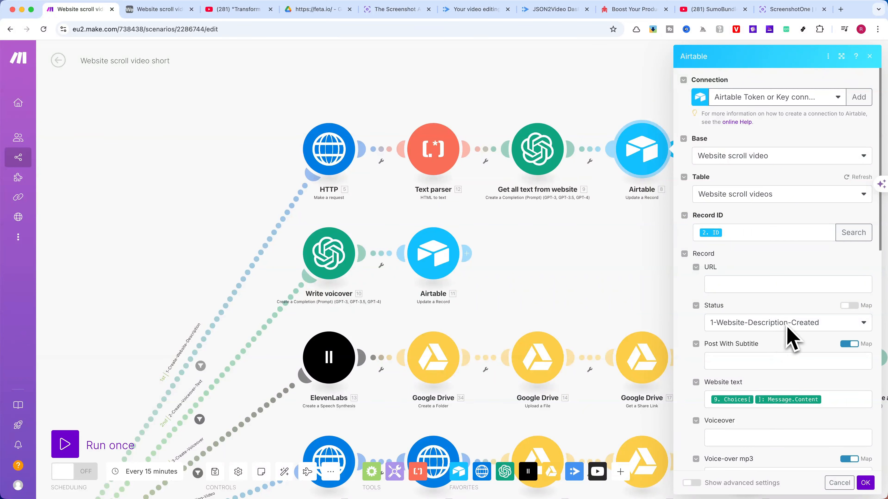
pyautogui.click(822, 400)
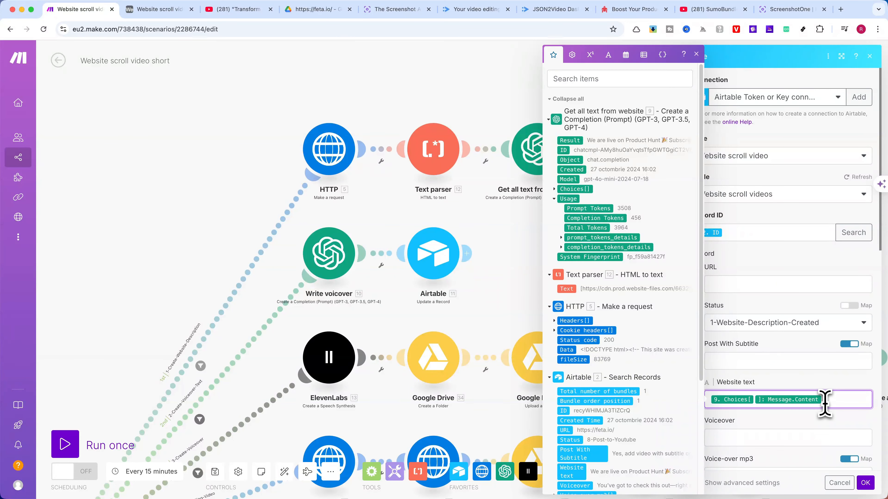
pyautogui.click(556, 192)
pyautogui.click(573, 238)
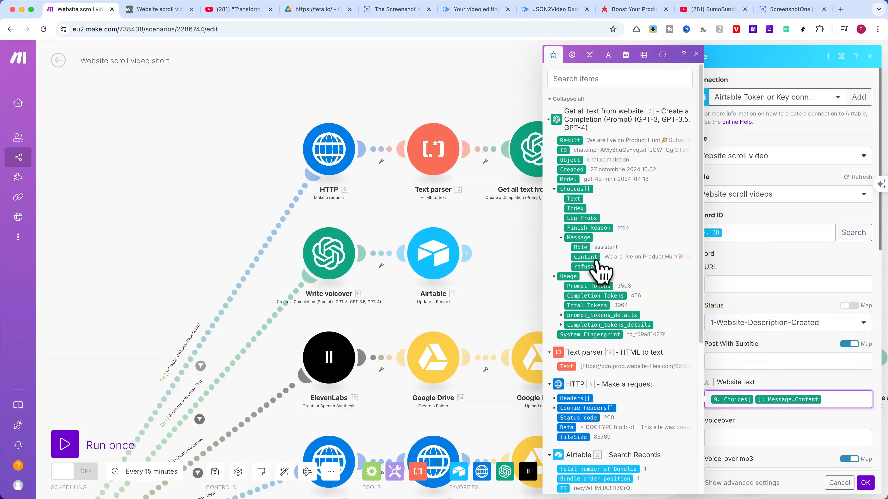
pyautogui.click(697, 54)
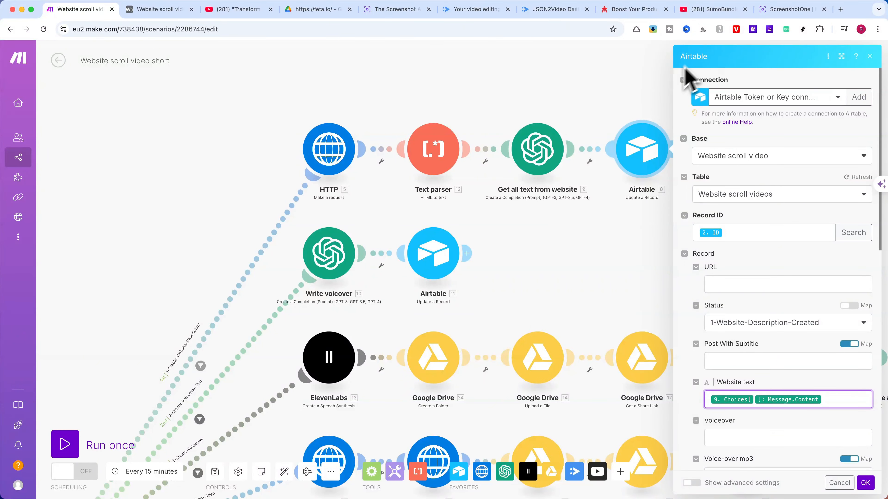
pyautogui.click(871, 57)
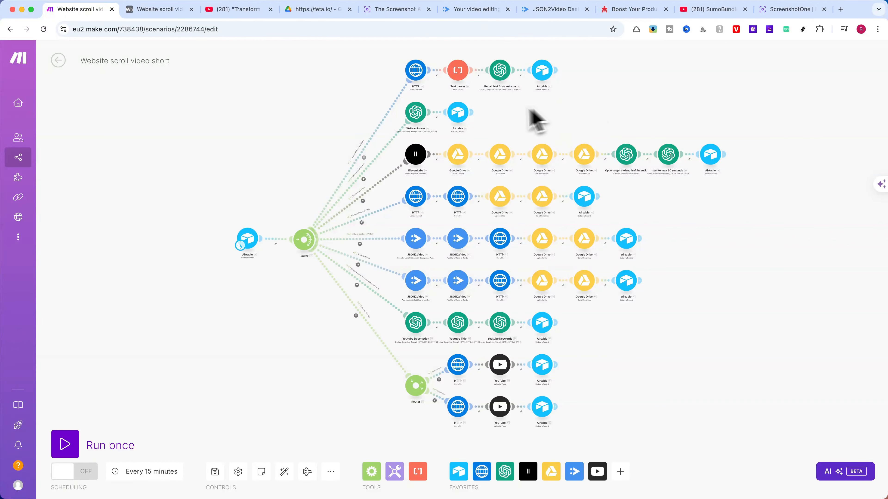
# Step: Inspect the filter condition on the second route, leading to the Write voicover module
pyautogui.scroll(5, 489, 124)
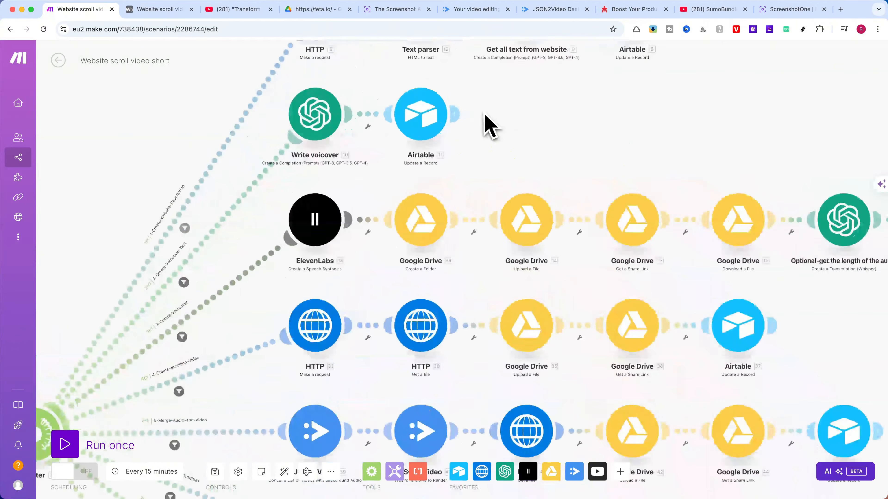
pyautogui.moveTo(498, 127); pyautogui.dragTo(617, 196)
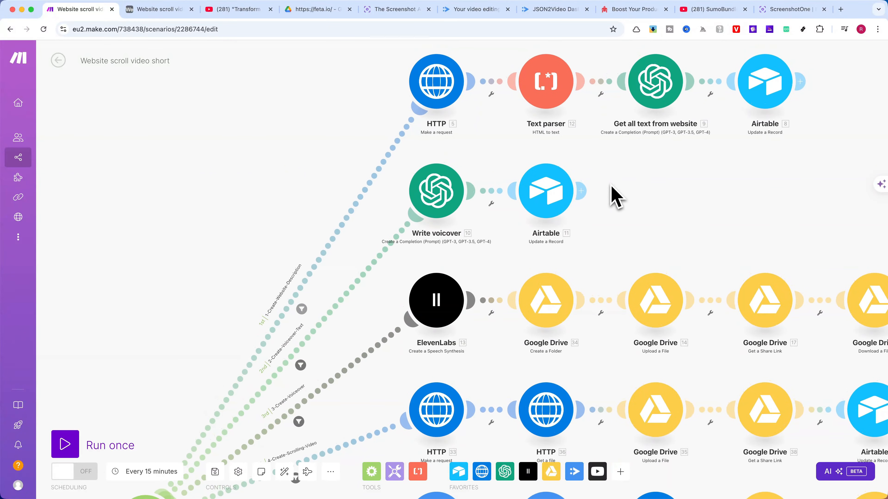
pyautogui.scroll(1, 439, 202)
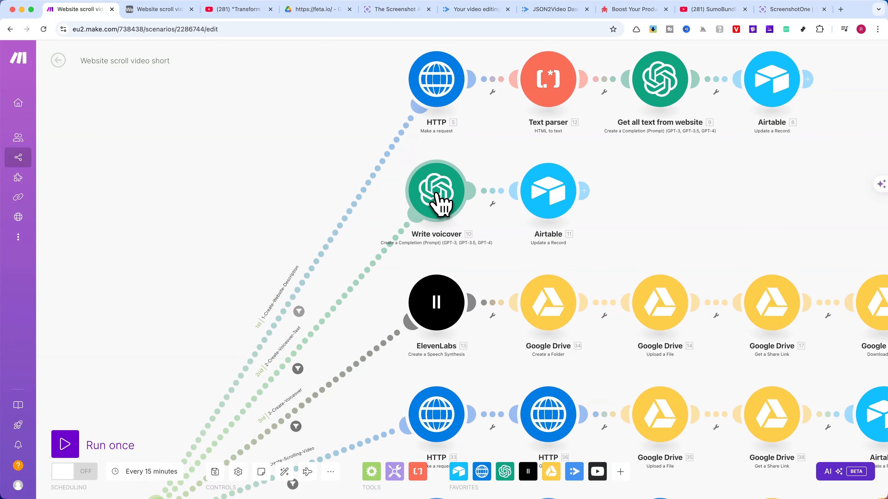
pyautogui.click(440, 203)
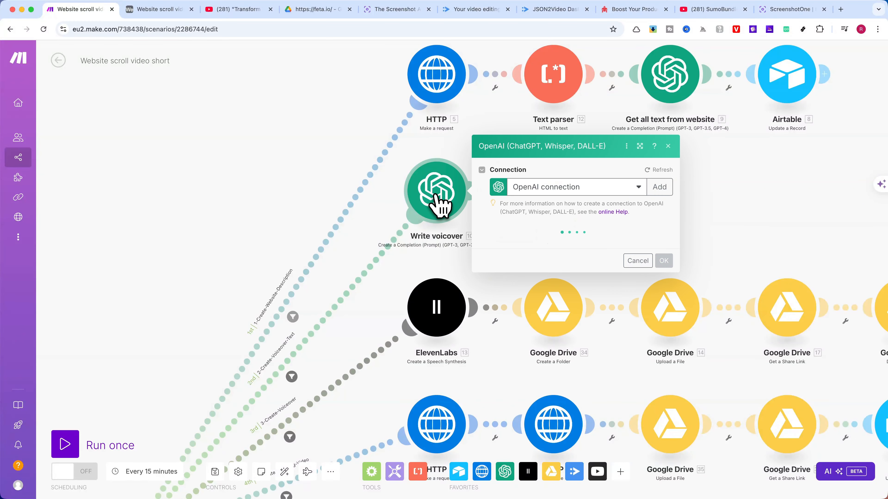
pyautogui.click(390, 198)
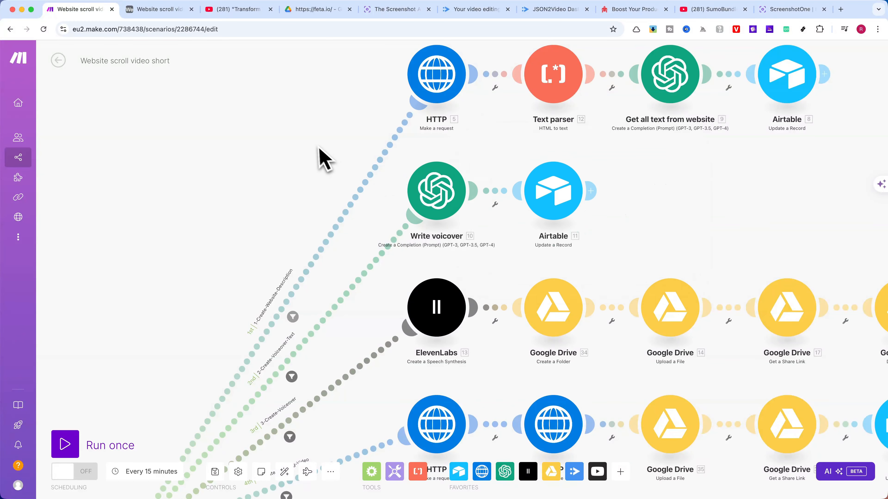
pyautogui.click(325, 320)
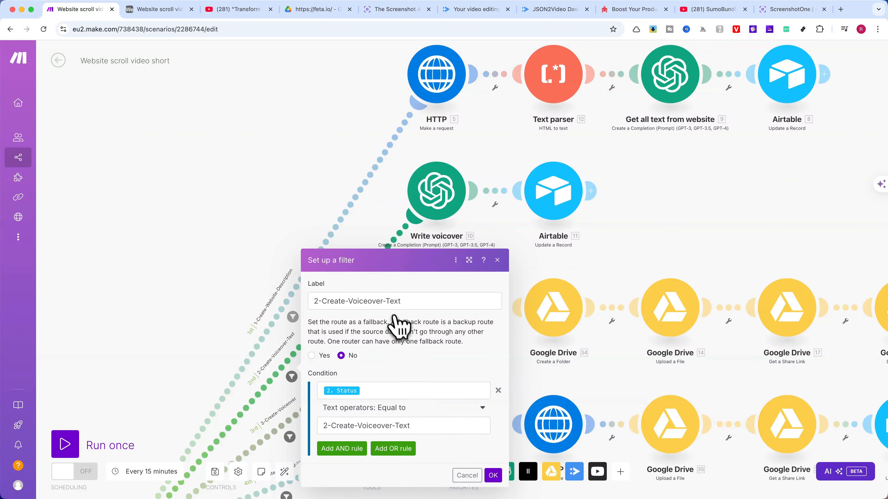
pyautogui.click(188, 14)
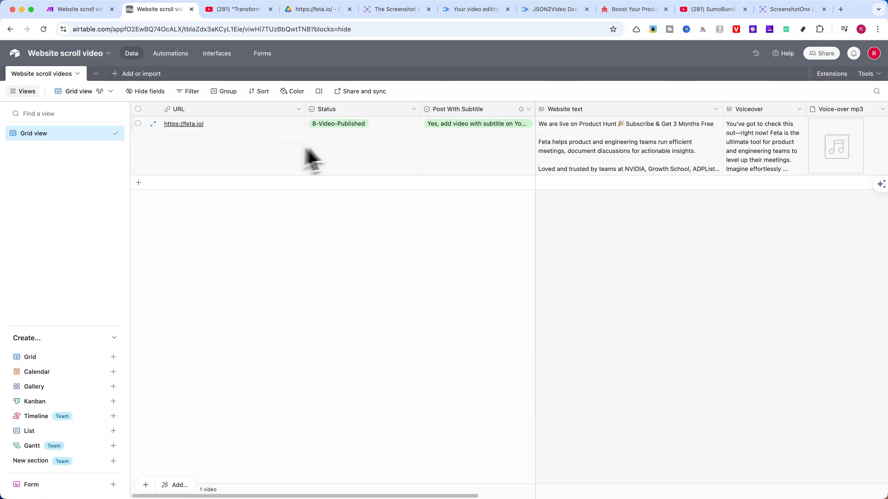
pyautogui.click(362, 135)
pyautogui.click(363, 135)
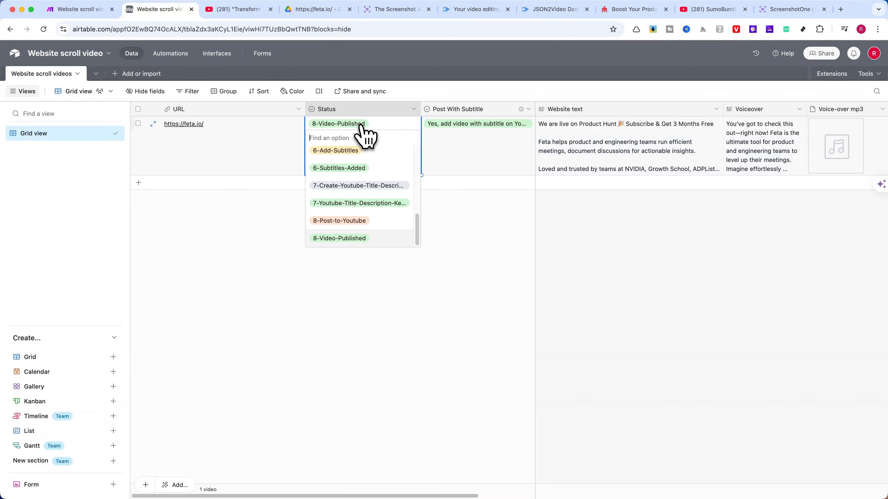
pyautogui.scroll(5, 349, 164)
pyautogui.click(347, 207)
pyautogui.click(346, 218)
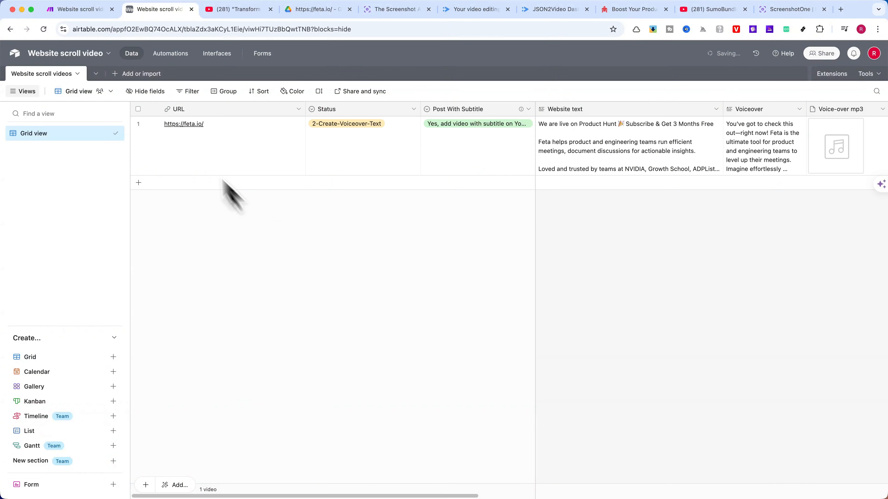
pyautogui.click(76, 15)
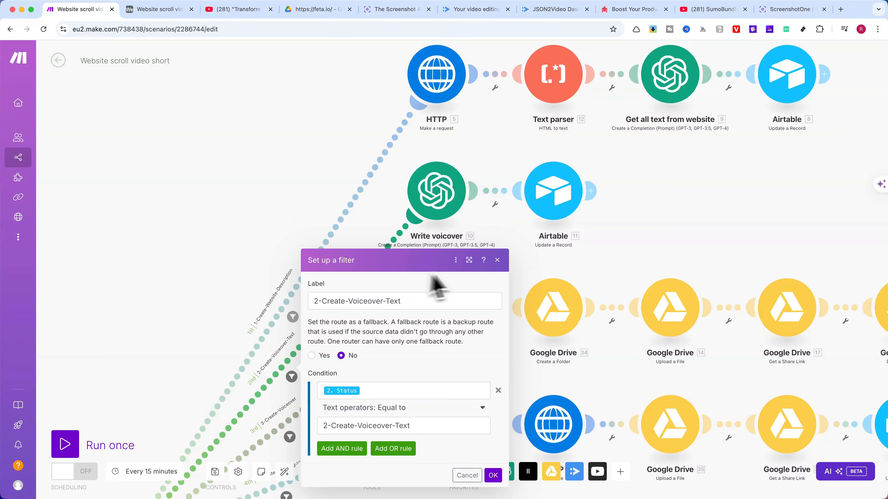
pyautogui.click(497, 262)
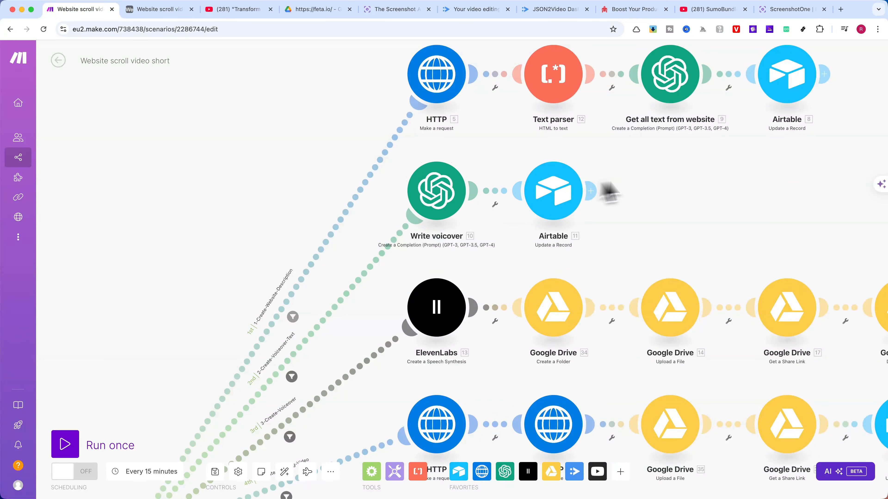
# Step: Review the model, user prompt and assistant message of the Write voicover OpenAI module in its enlarged settings
pyautogui.click(411, 221)
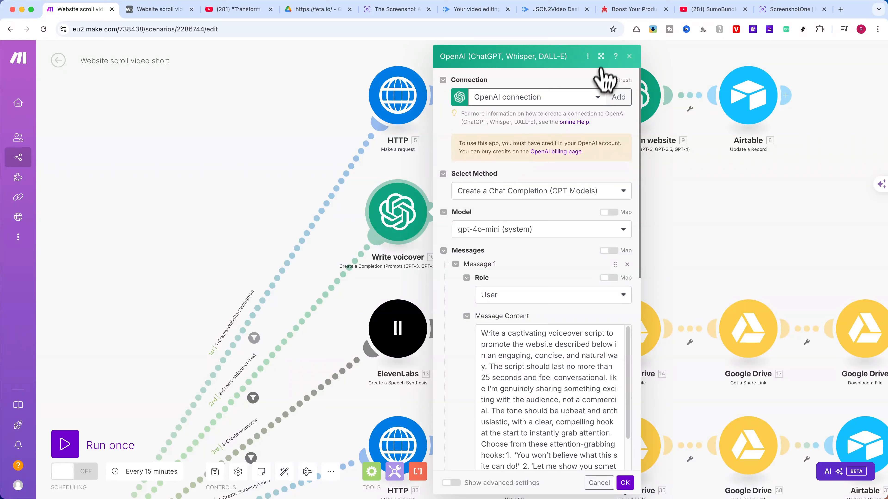
pyautogui.click(601, 56)
pyautogui.scroll(-2, 573, 245)
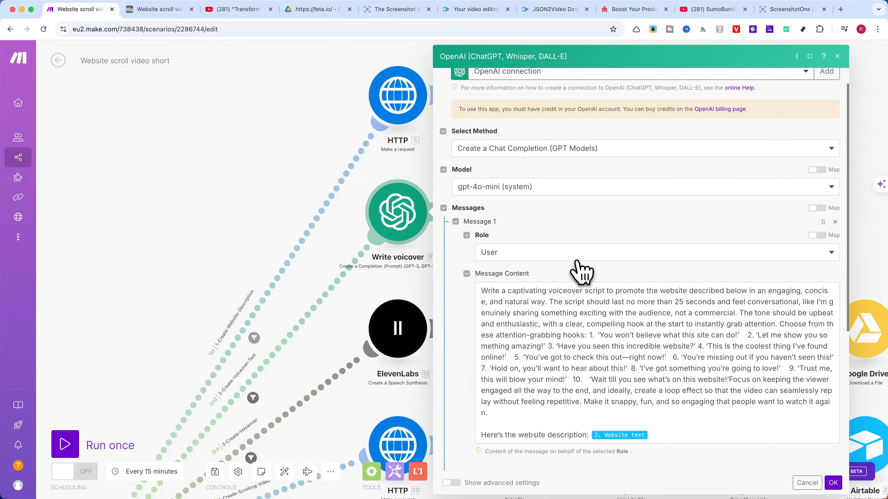
pyautogui.click(575, 325)
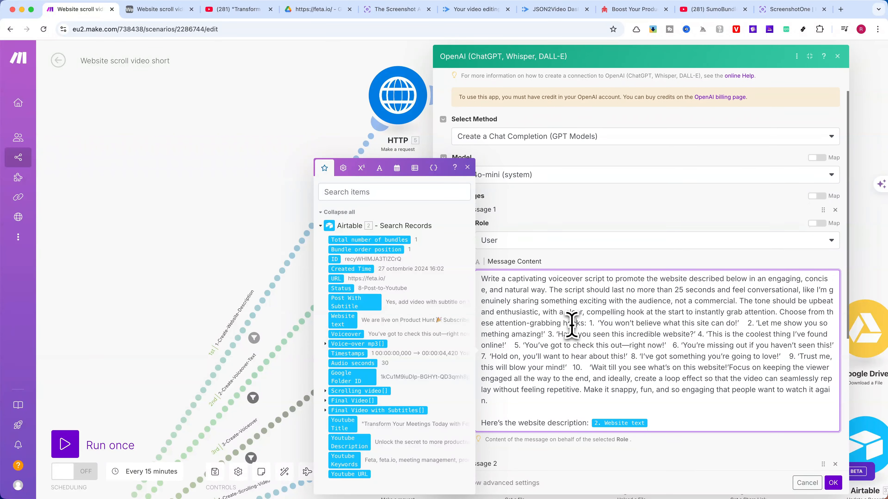
pyautogui.scroll(1, 571, 327)
pyautogui.click(603, 248)
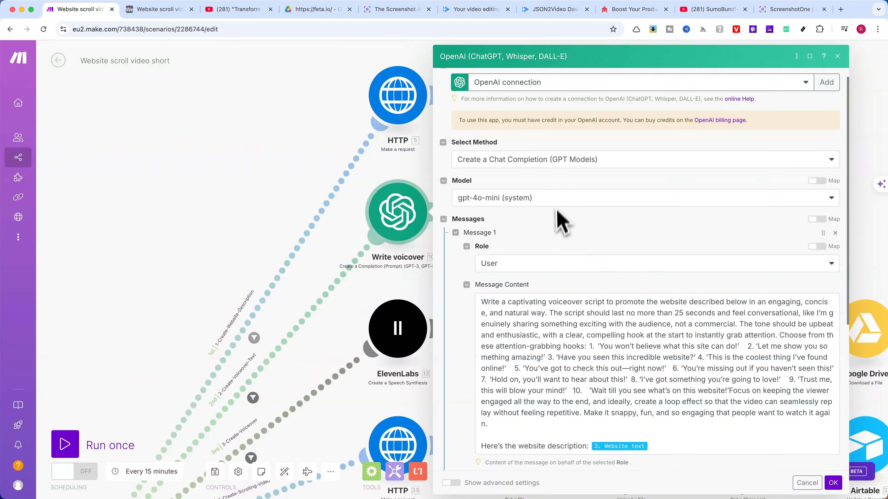
pyautogui.scroll(-5, 561, 242)
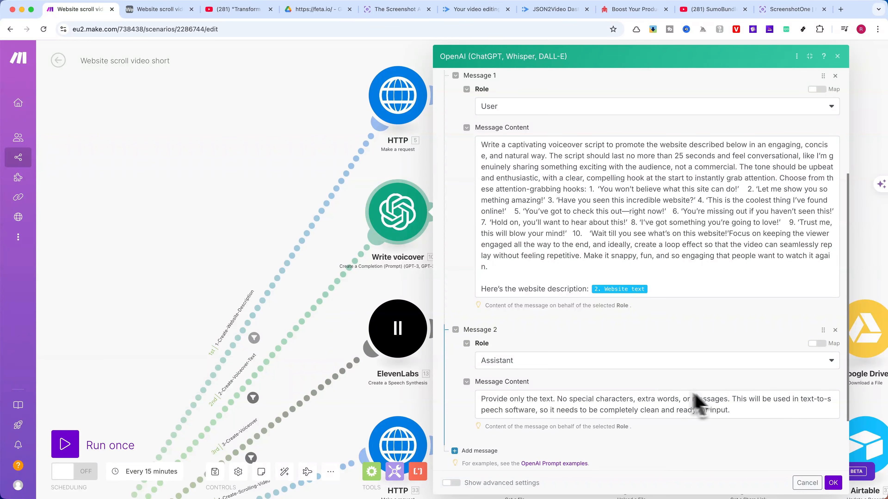
pyautogui.click(830, 484)
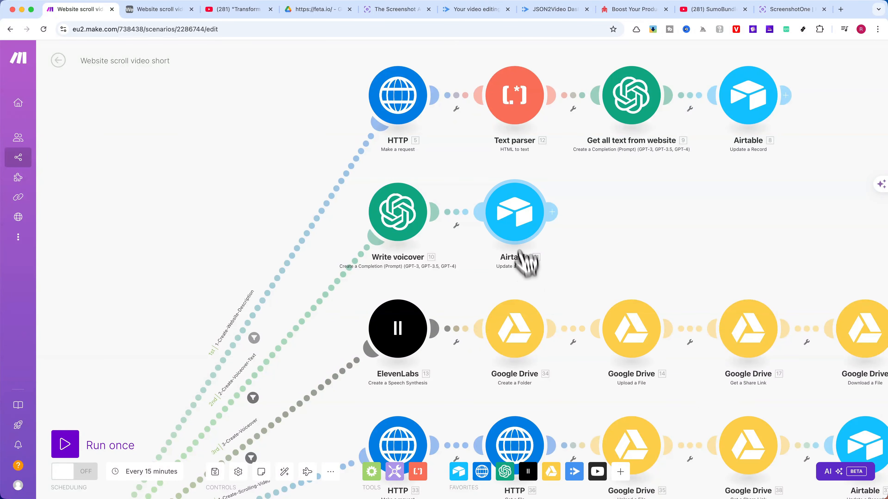
# Step: Review the Record ID, Status and Voiceover mappings in the second route's Airtable Update a Record module, then confirm its settings
pyautogui.click(525, 217)
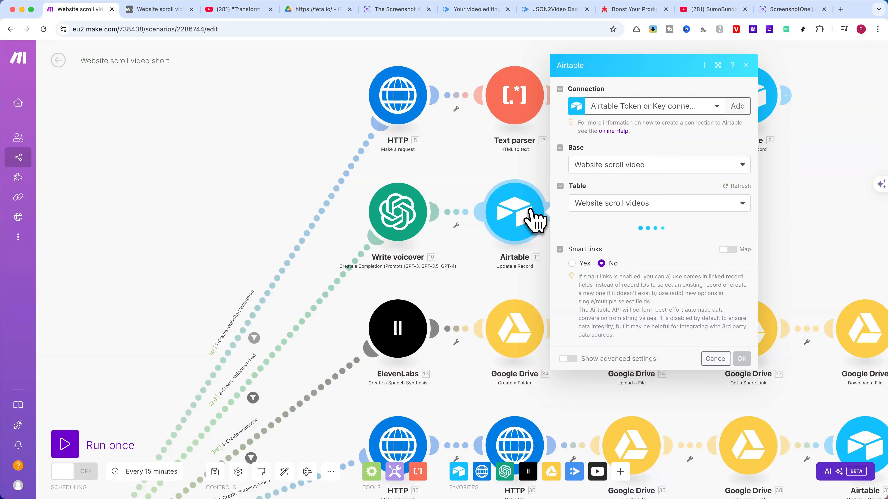
pyautogui.click(609, 232)
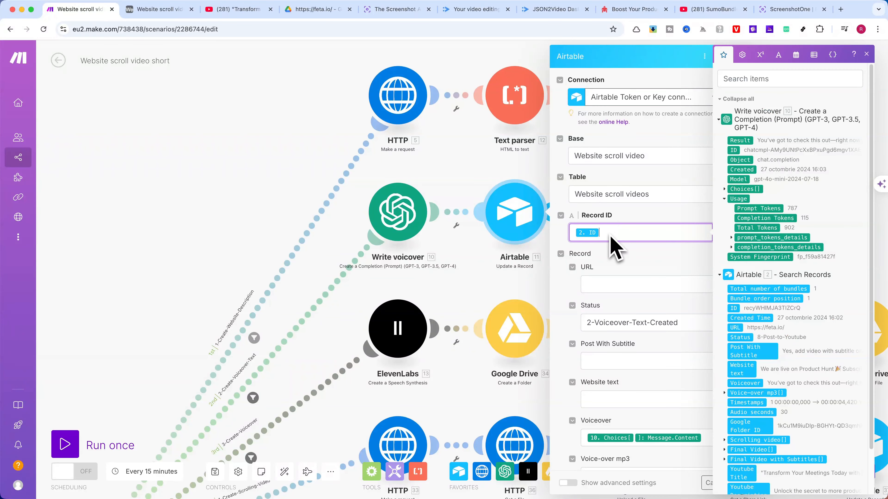
pyautogui.click(636, 277)
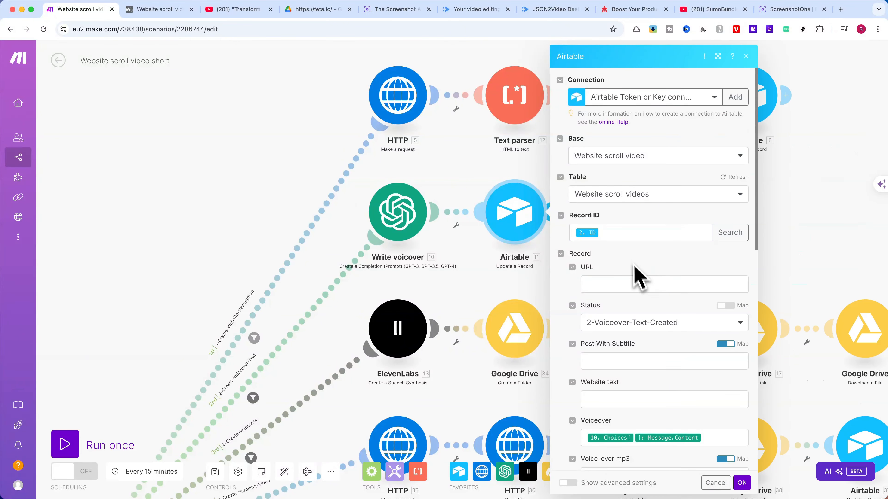
pyautogui.scroll(-2, 650, 334)
pyautogui.scroll(-1, 649, 337)
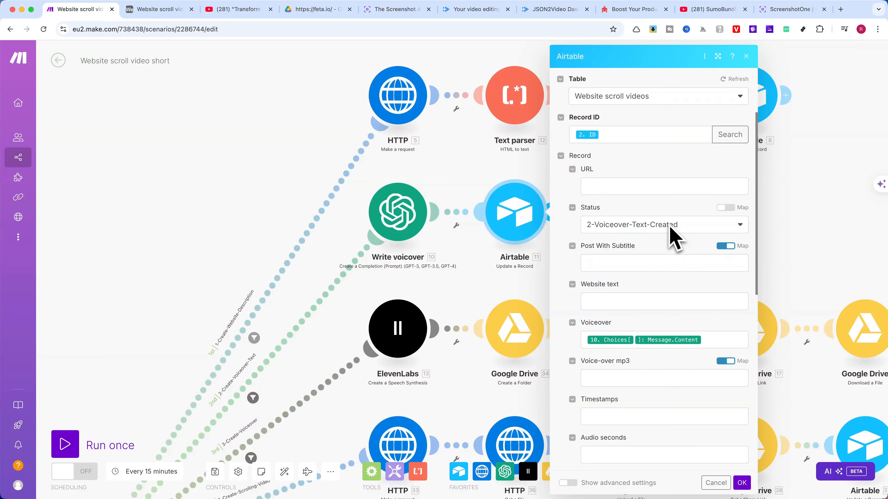
pyautogui.scroll(-1, 676, 298)
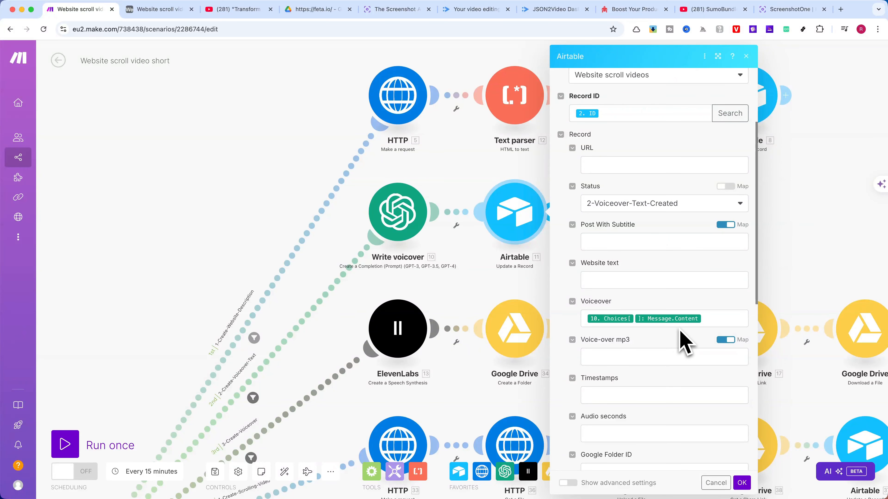
pyautogui.scroll(-1, 683, 344)
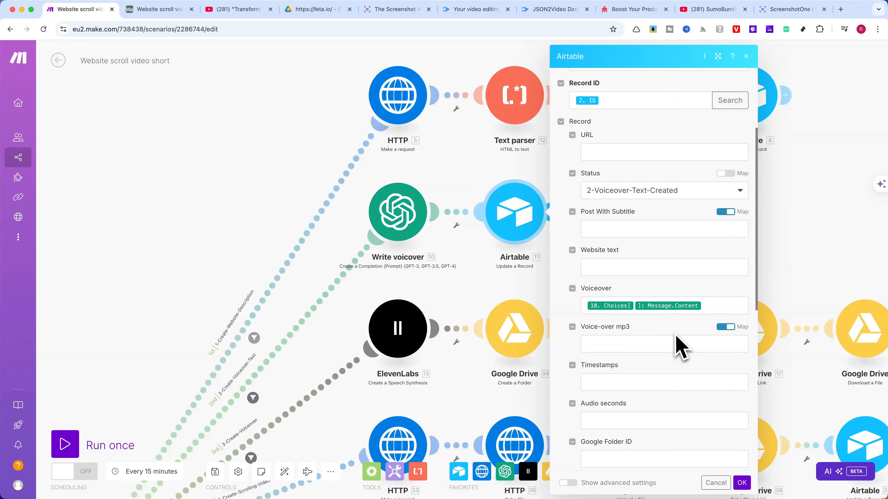
pyautogui.click(745, 485)
# Step: Inspect the filter condition on the third route, leading to the ElevenLabs module
pyautogui.scroll(-5, 800, 233)
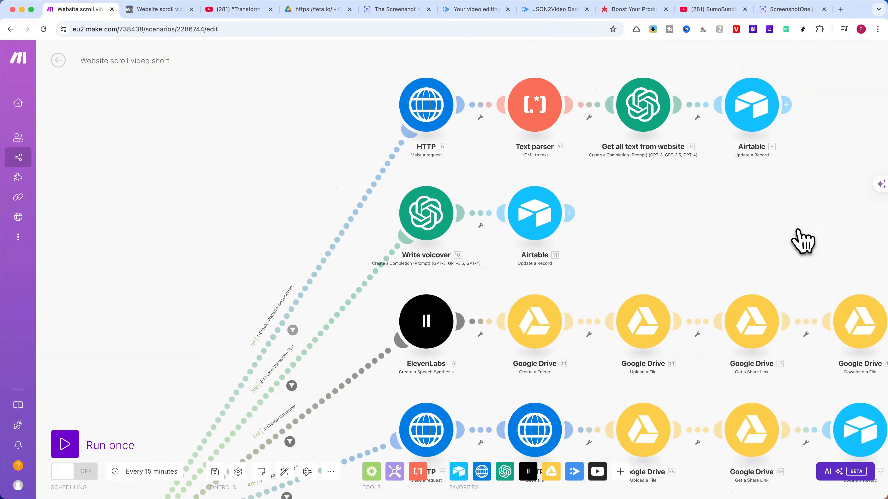
pyautogui.moveTo(800, 232); pyautogui.dragTo(575, 121)
pyautogui.scroll(-3, 621, 149)
pyautogui.scroll(5, 524, 164)
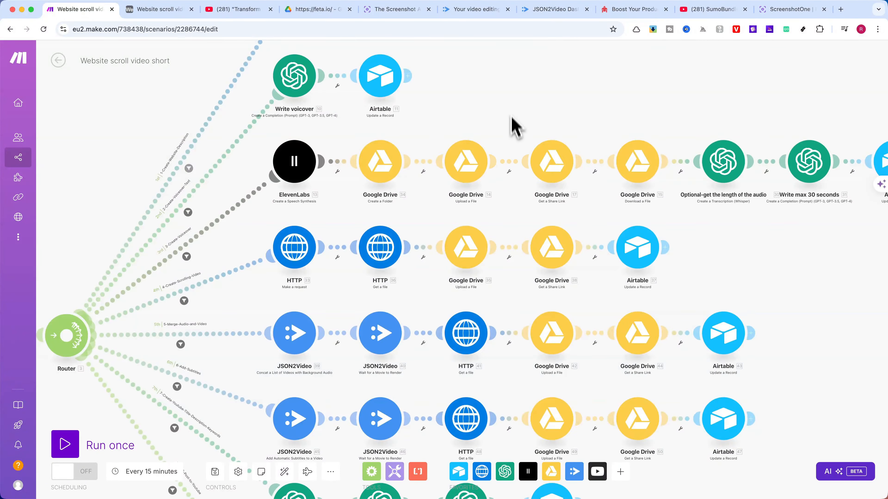
pyautogui.scroll(2, 612, 173)
pyautogui.moveTo(566, 168); pyautogui.dragTo(594, 163)
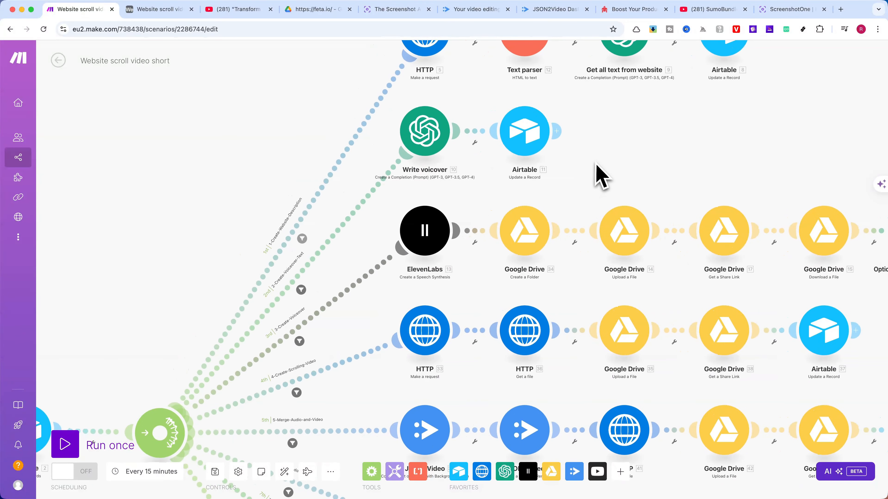
pyautogui.click(328, 306)
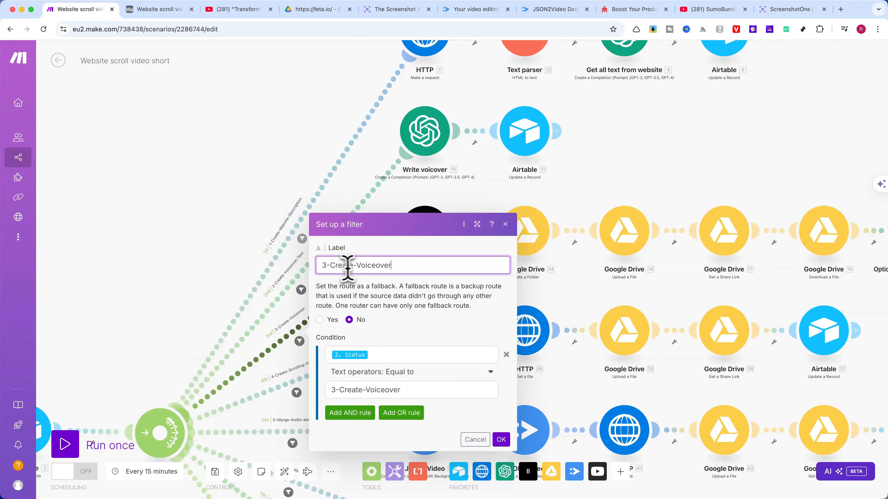
pyautogui.click(171, 11)
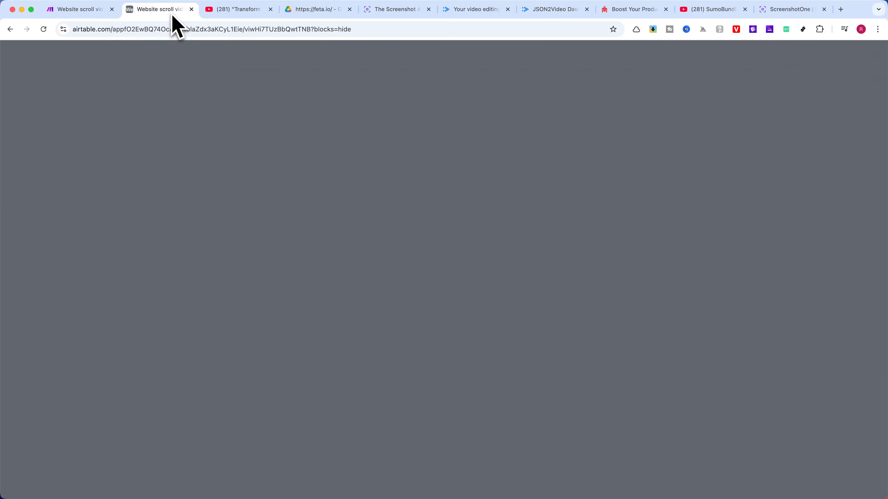
pyautogui.click(346, 124)
pyautogui.click(347, 124)
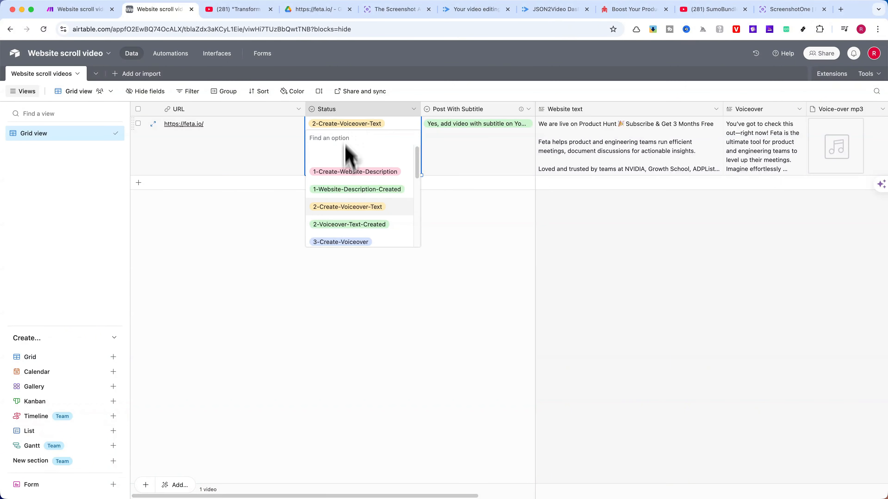
pyautogui.press('Escape')
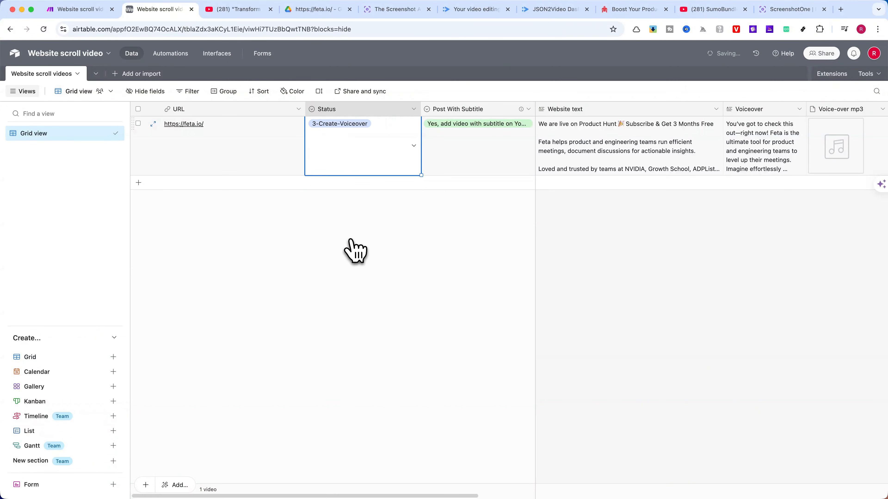
pyautogui.click(81, 9)
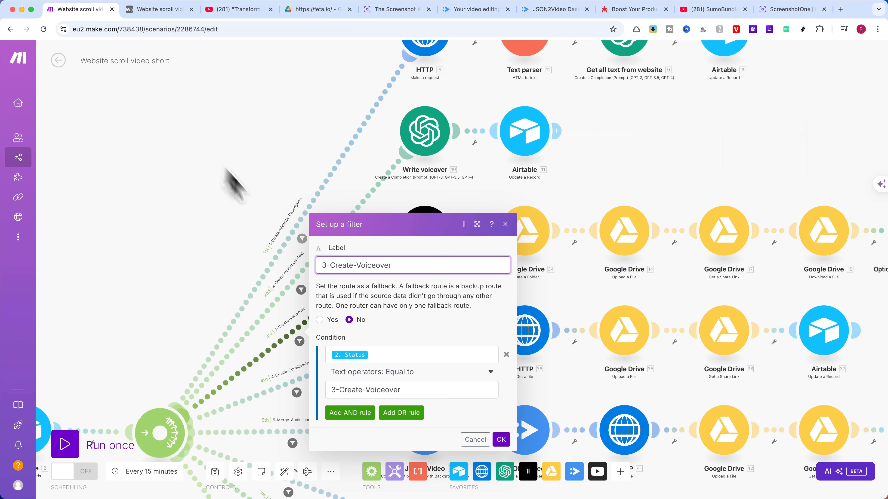
pyautogui.click(412, 391)
pyautogui.click(433, 265)
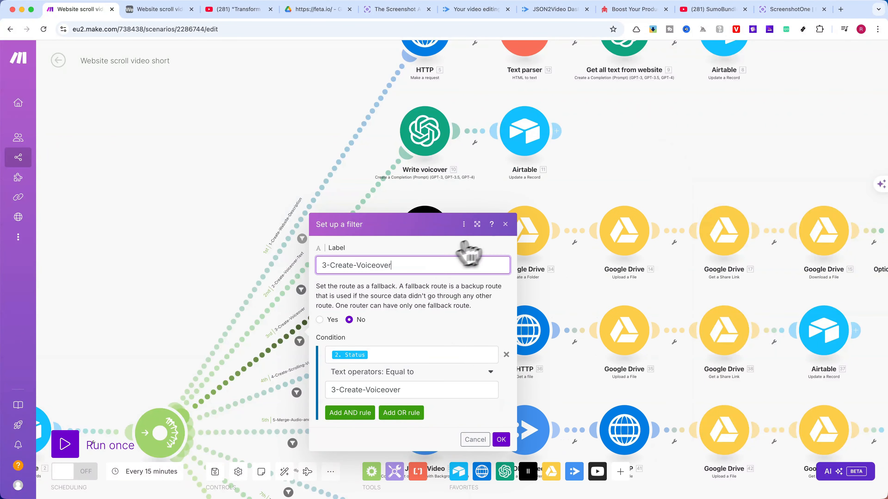
pyautogui.click(506, 225)
# Step: Review the voice, model, text mapping and voice settings of the ElevenLabs Create a Speech Synthesis module
pyautogui.hscroll(5, 476, 205)
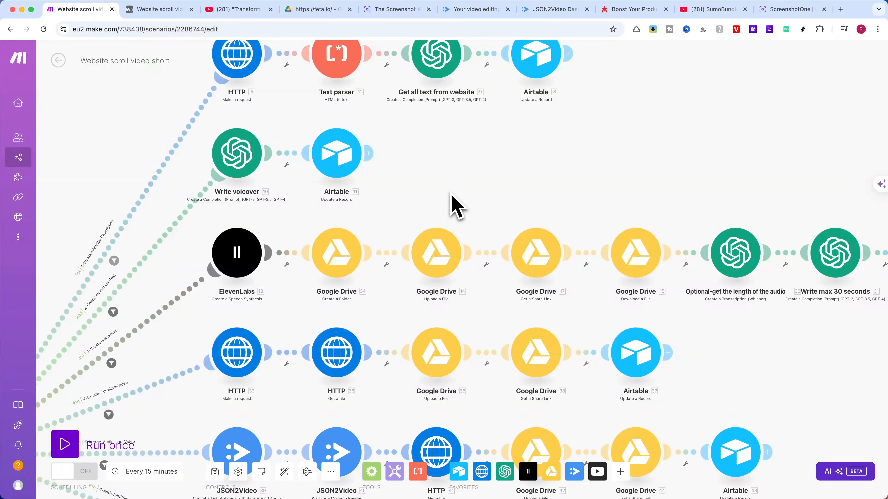
pyautogui.click(241, 262)
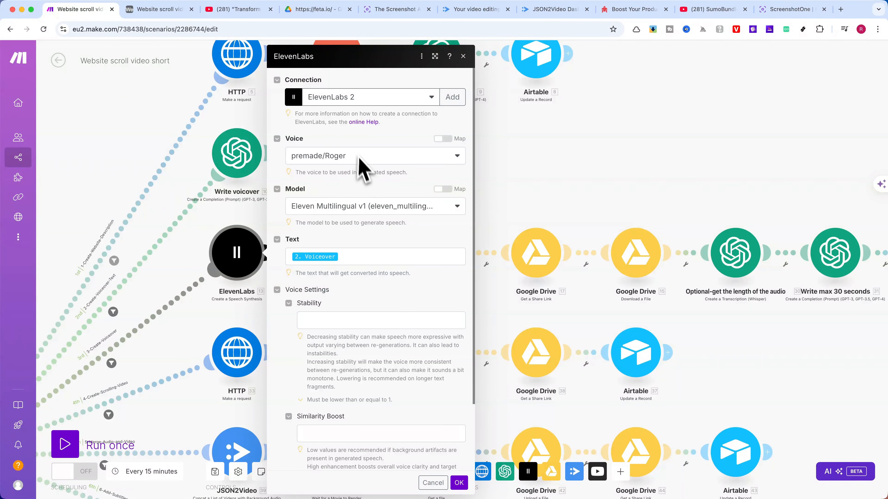
pyautogui.click(344, 257)
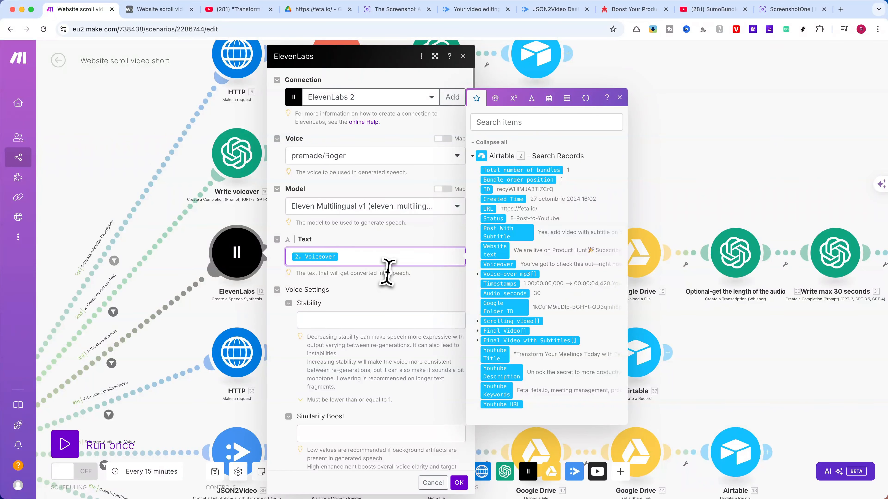
pyautogui.click(406, 299)
pyautogui.scroll(-3, 404, 298)
pyautogui.scroll(3, 405, 299)
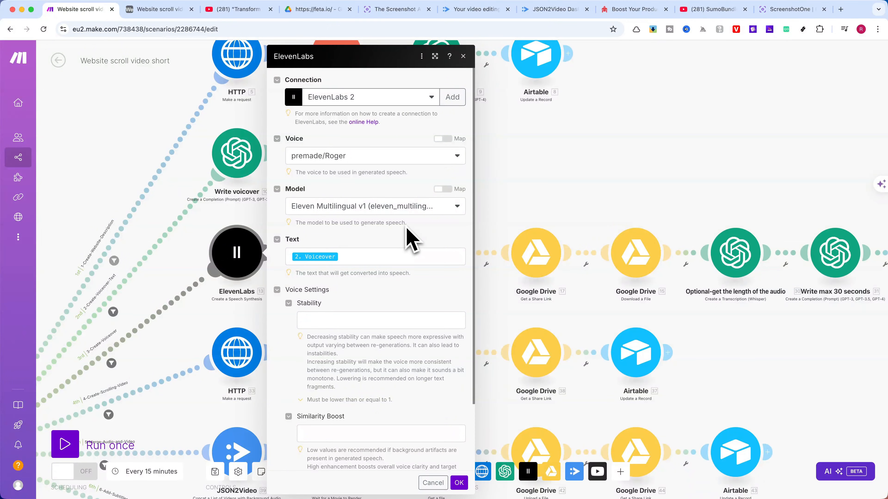
pyautogui.click(459, 483)
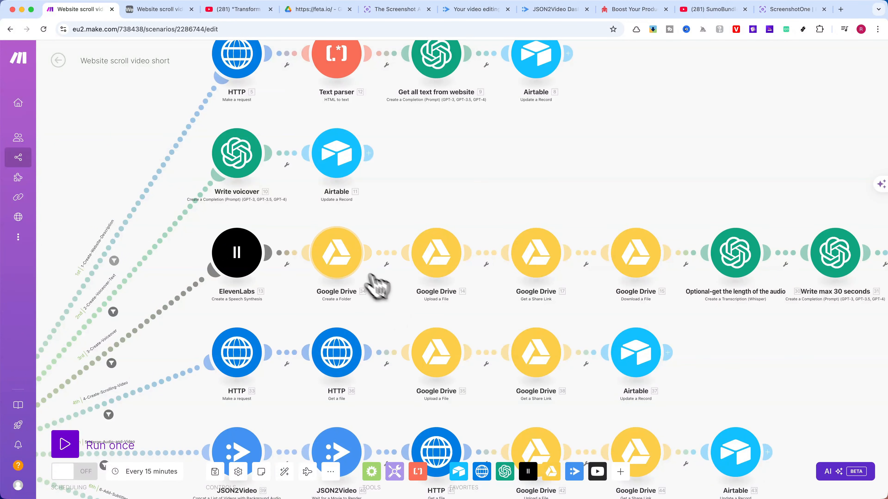
# Step: Check the folder location and name in the third route's Create a Folder module, and the Folder ID and file source in Upload a File
pyautogui.click(336, 267)
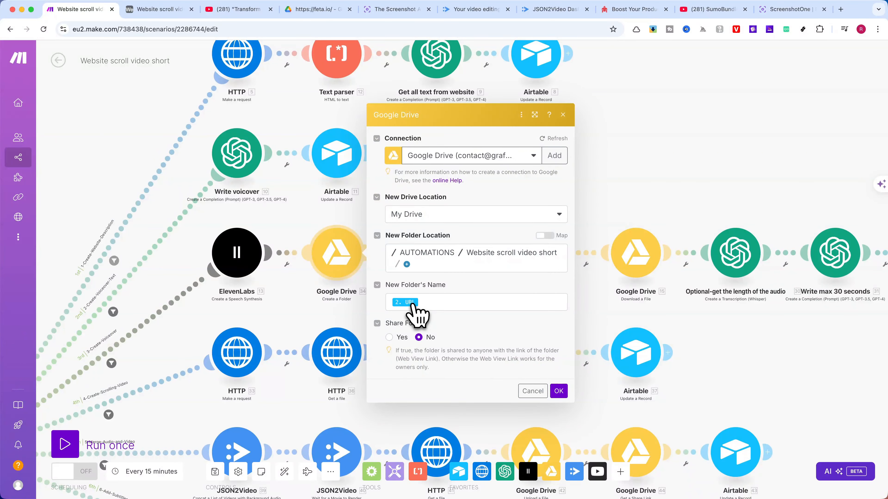
pyautogui.click(563, 114)
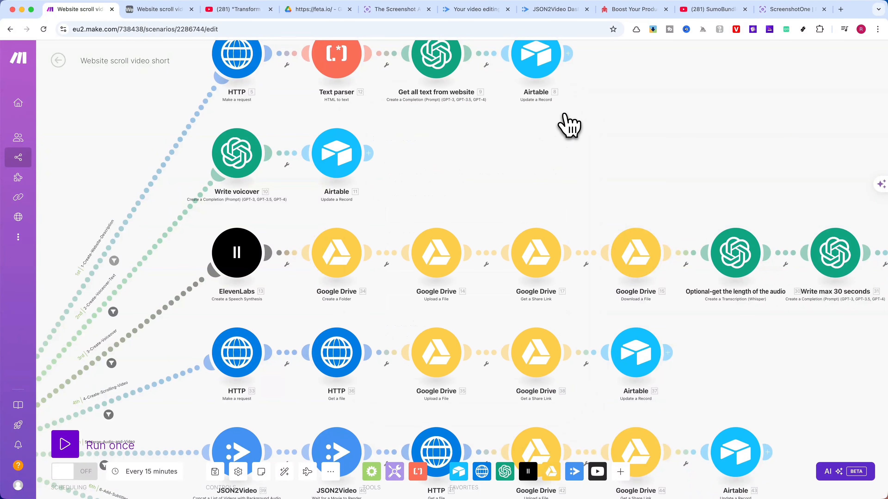
pyautogui.hscroll(5, 476, 174)
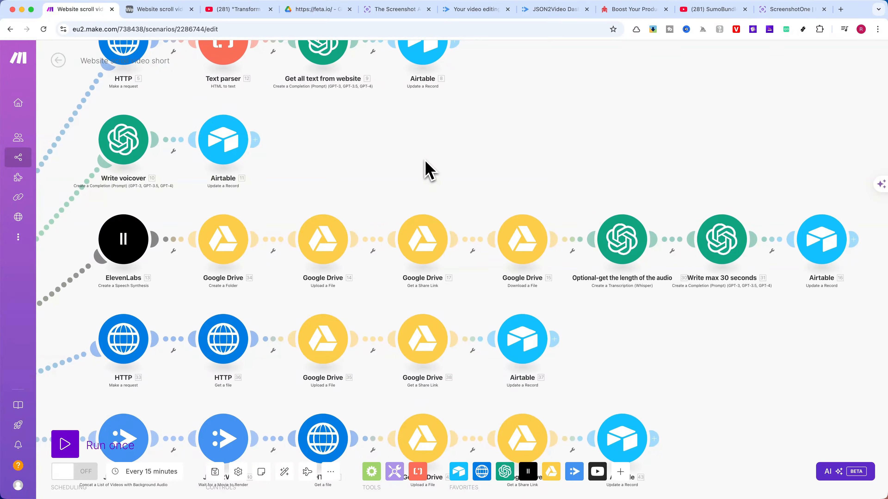
pyautogui.hscroll(1, 428, 171)
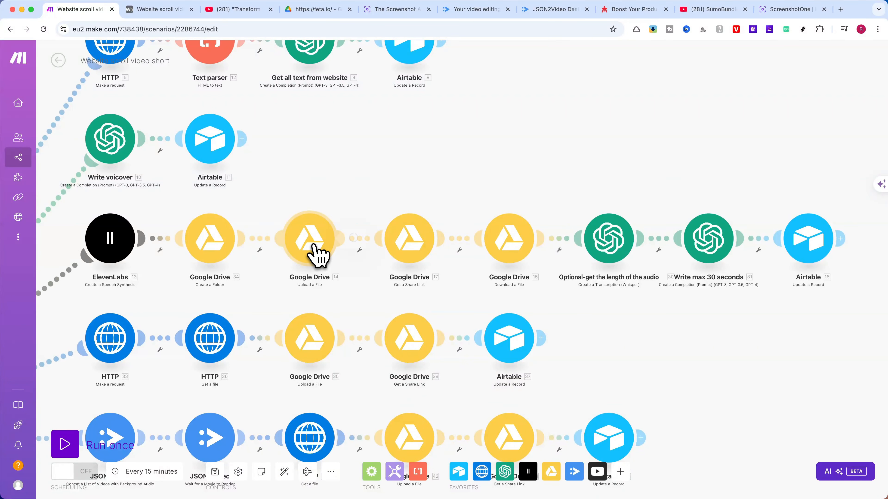
pyautogui.click(314, 251)
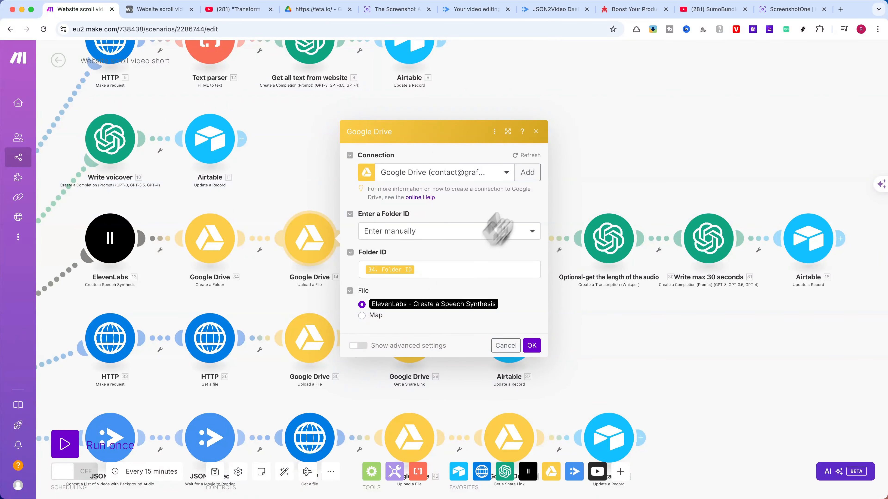
pyautogui.click(536, 133)
# Step: Check the File ID mapping, role and type in the third route's Google Drive Get a Share Link module
pyautogui.click(414, 235)
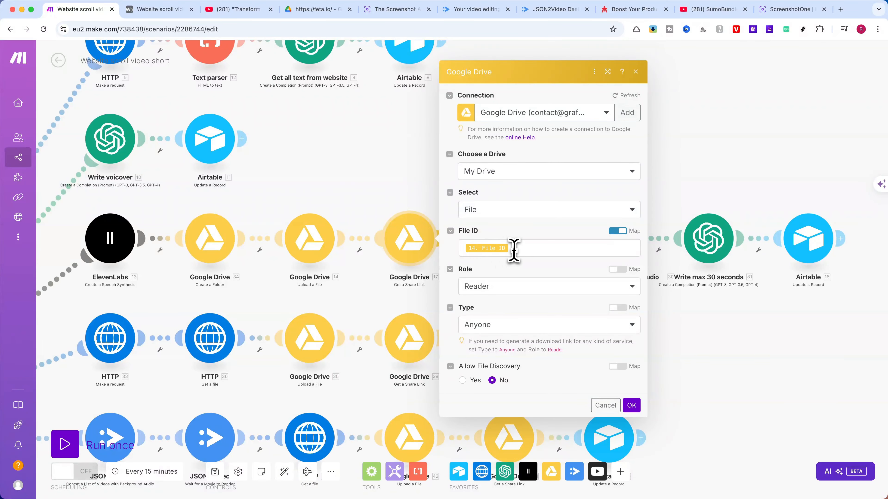
pyautogui.click(513, 249)
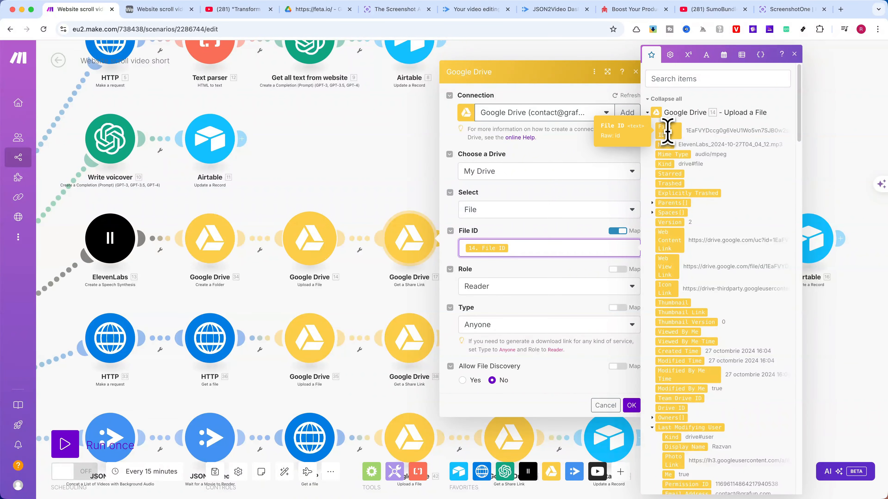
pyautogui.click(794, 54)
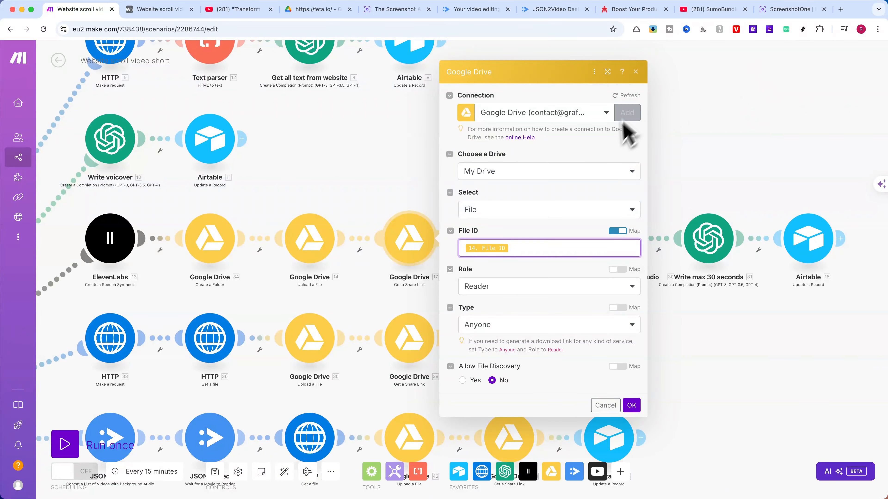
pyautogui.click(635, 72)
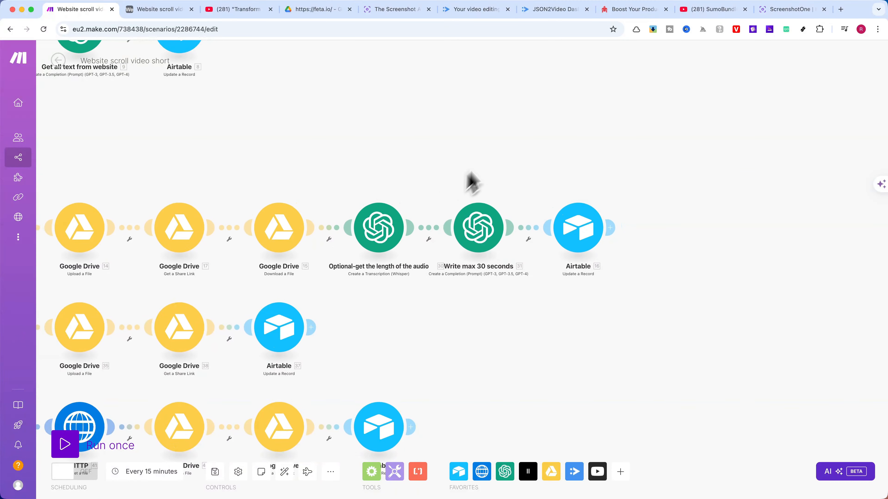
# Step: Check the file source, model and response format of the Optional-get the length of the audio transcription module
pyautogui.click(344, 242)
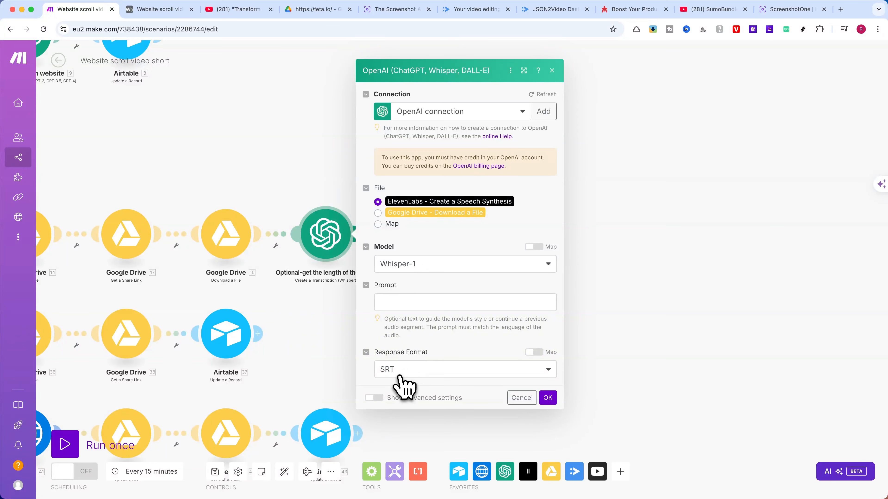
pyautogui.click(548, 397)
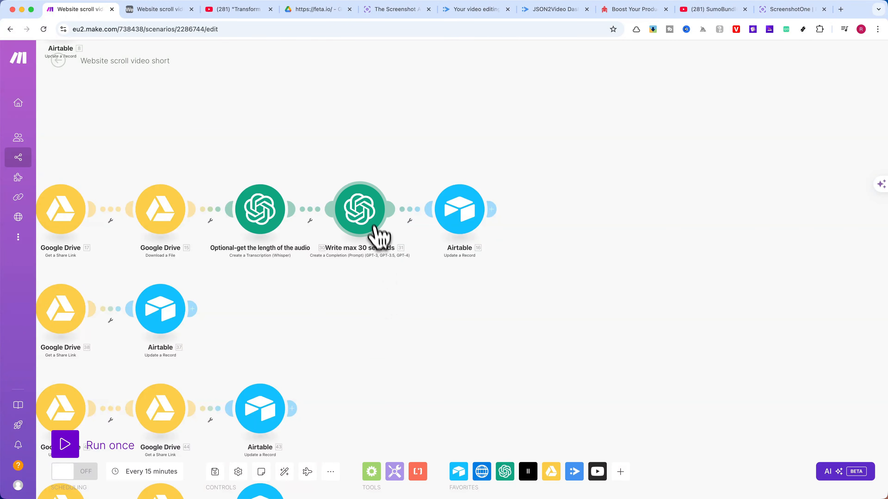
# Step: Review the model, message content and max tokens of the Write max 30 seconds OpenAI module in its enlarged settings
pyautogui.click(368, 212)
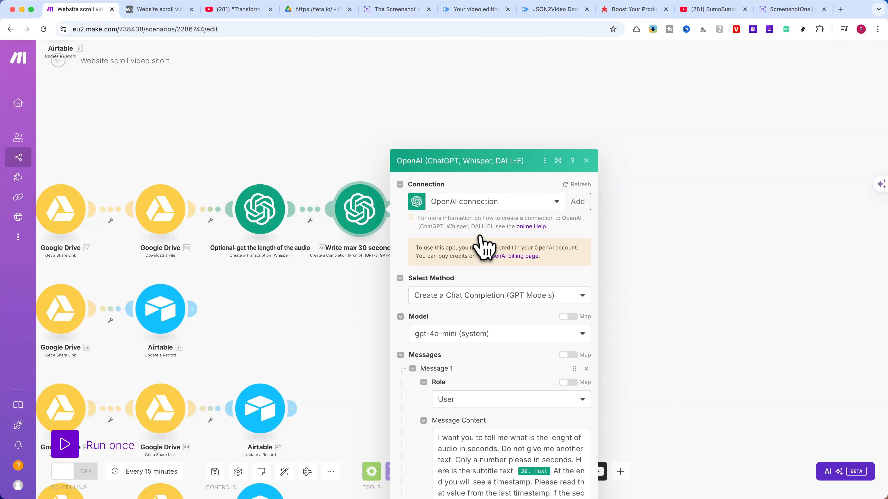
pyautogui.scroll(-4, 490, 248)
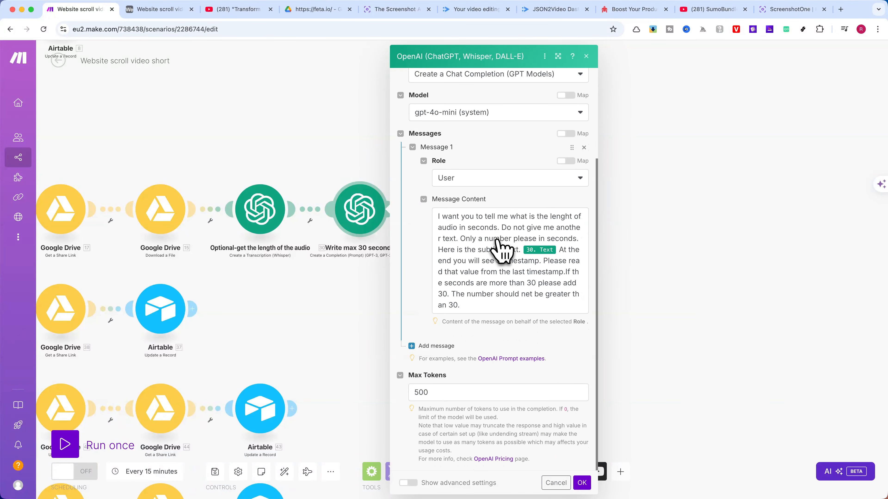
pyautogui.click(558, 56)
pyautogui.moveTo(574, 335); pyautogui.dragTo(435, 298)
pyautogui.click(511, 309)
pyautogui.click(614, 385)
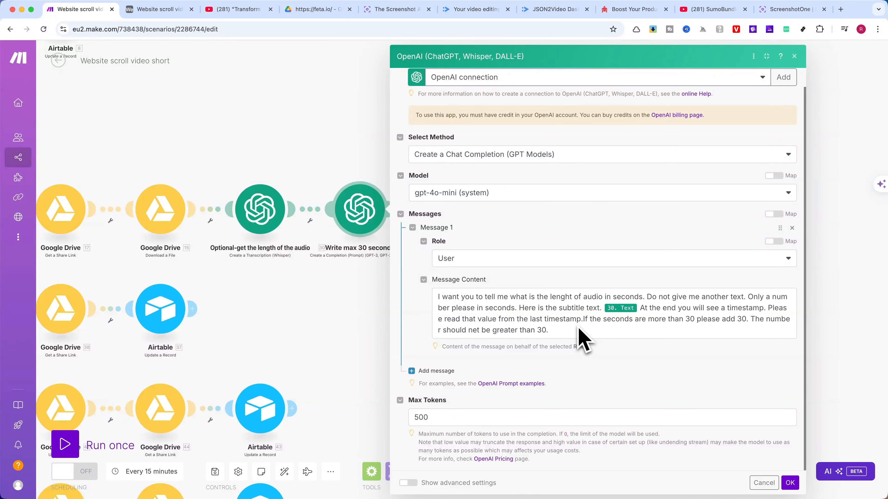
pyautogui.click(790, 485)
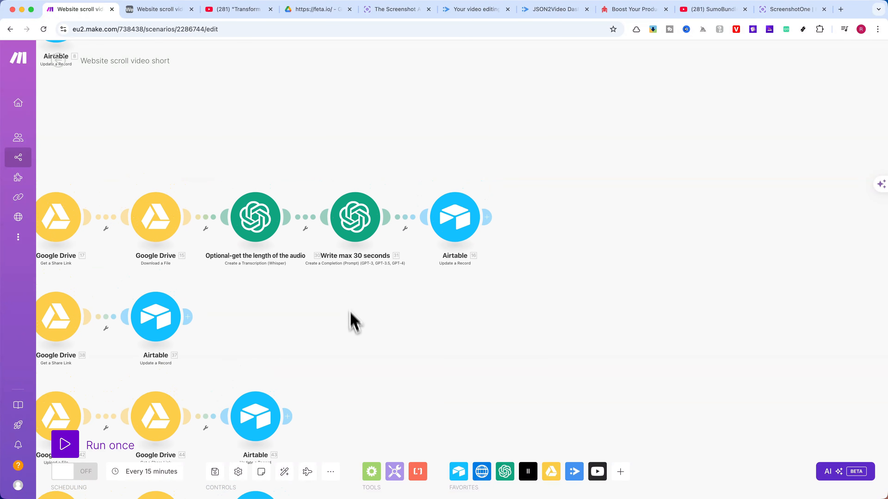
# Step: Review the status, voice-over file, timestamps, audio seconds and Google Folder ID mappings in the third route's Airtable Update a Record module
pyautogui.click(459, 215)
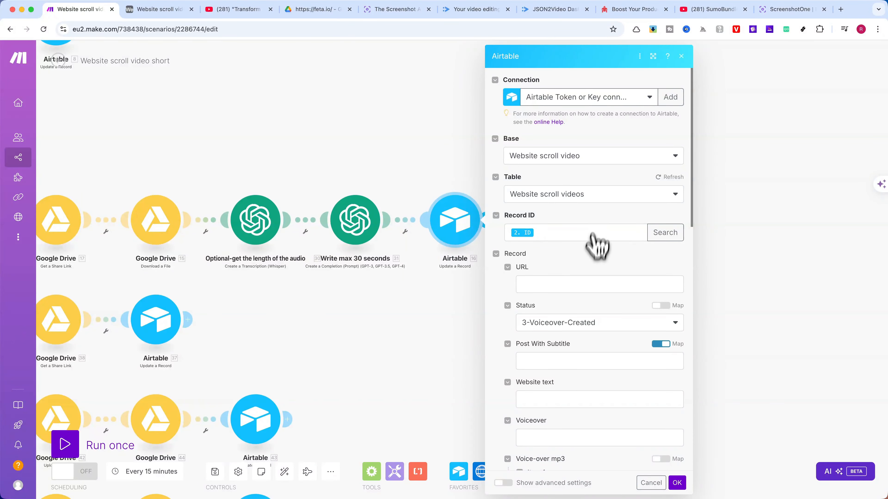
pyautogui.scroll(-5, 591, 307)
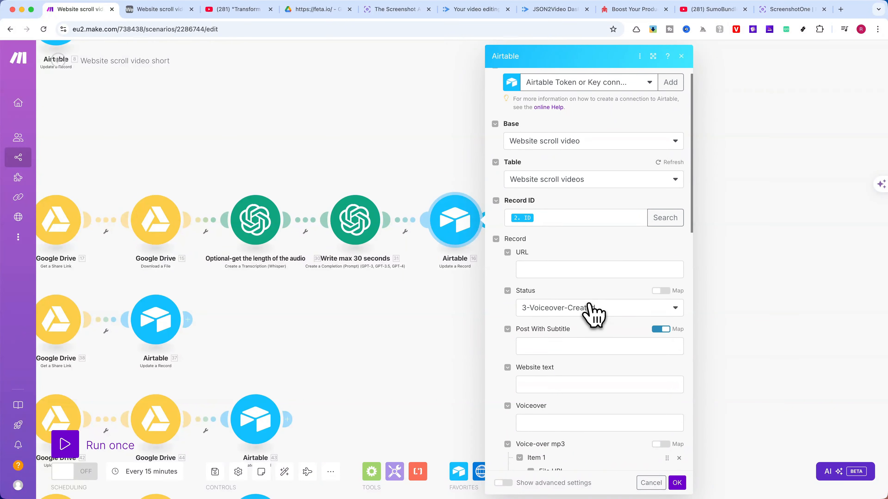
pyautogui.scroll(-1, 594, 364)
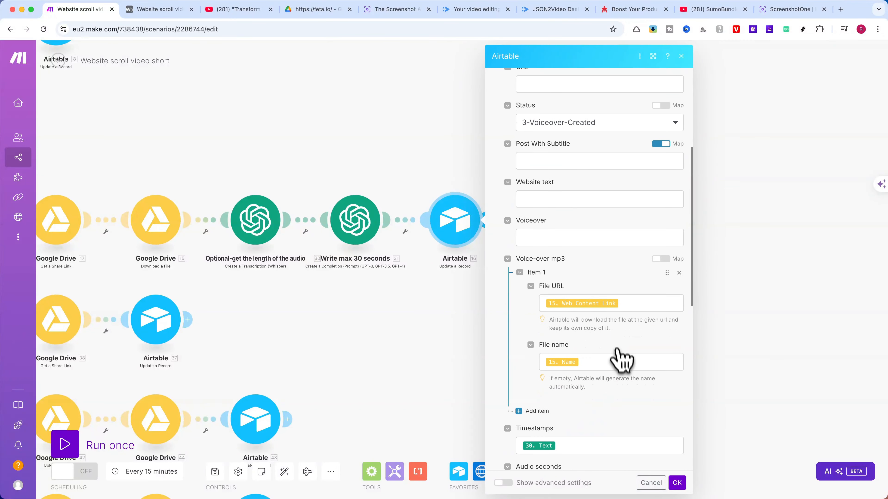
pyautogui.click(624, 304)
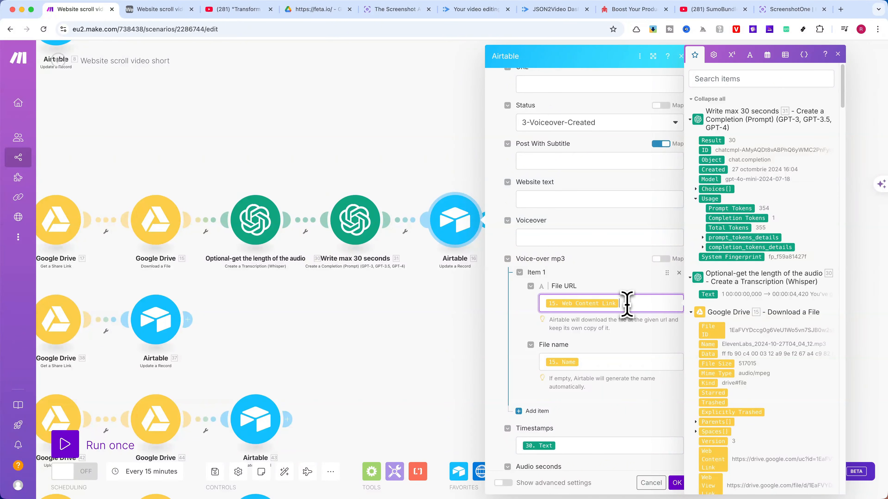
pyautogui.click(605, 139)
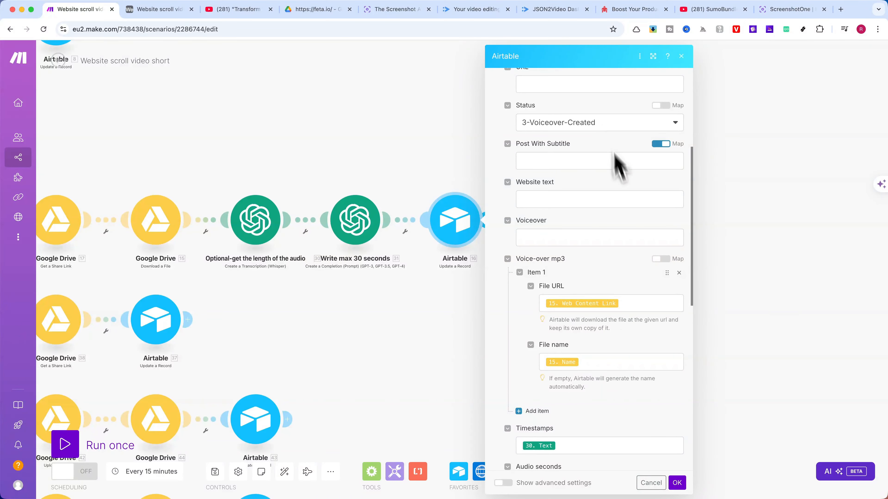
pyautogui.scroll(-6, 629, 245)
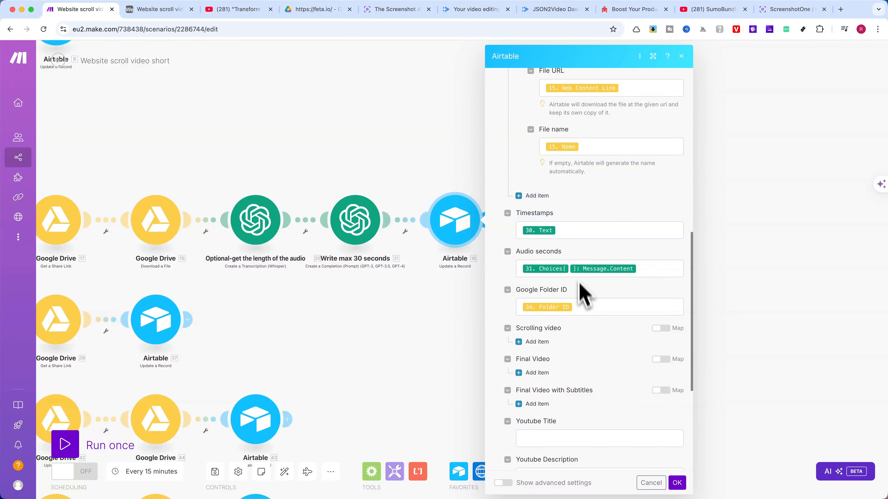
pyautogui.scroll(-5, 589, 332)
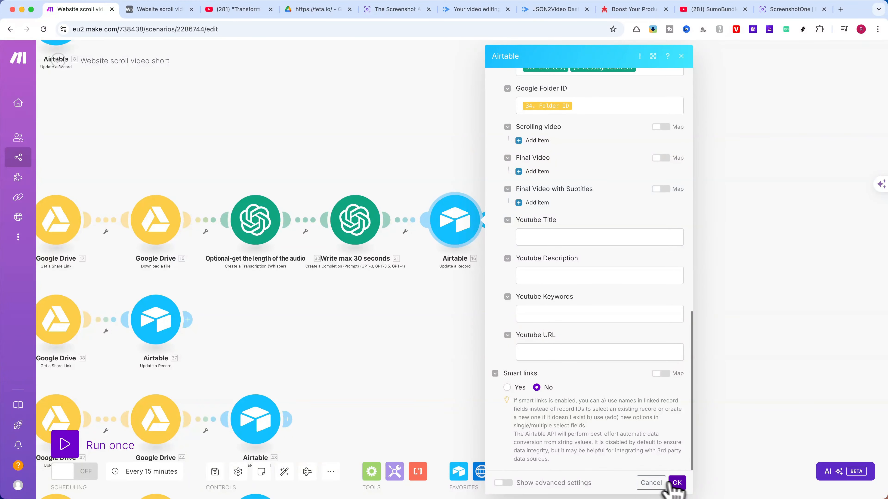
pyautogui.click(677, 483)
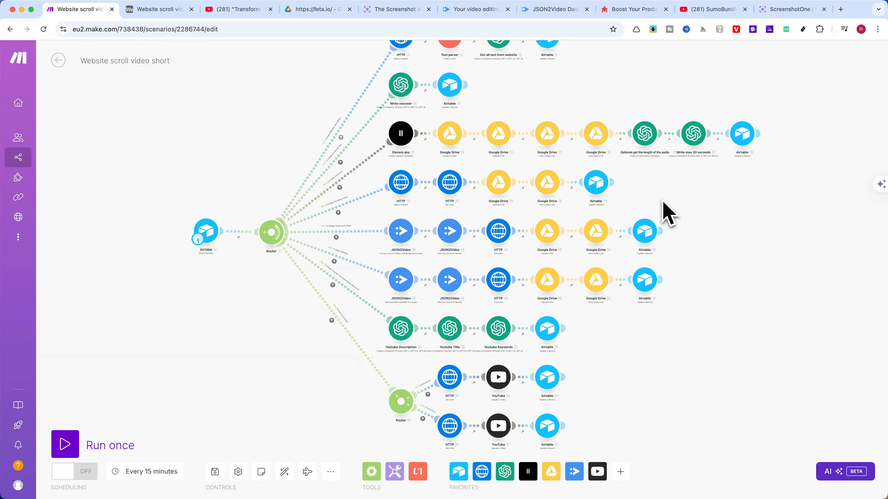
# Step: Check the label and status condition of the filter on the fourth route, 4-Create-Scrolling-Video
pyautogui.scroll(5, 663, 207)
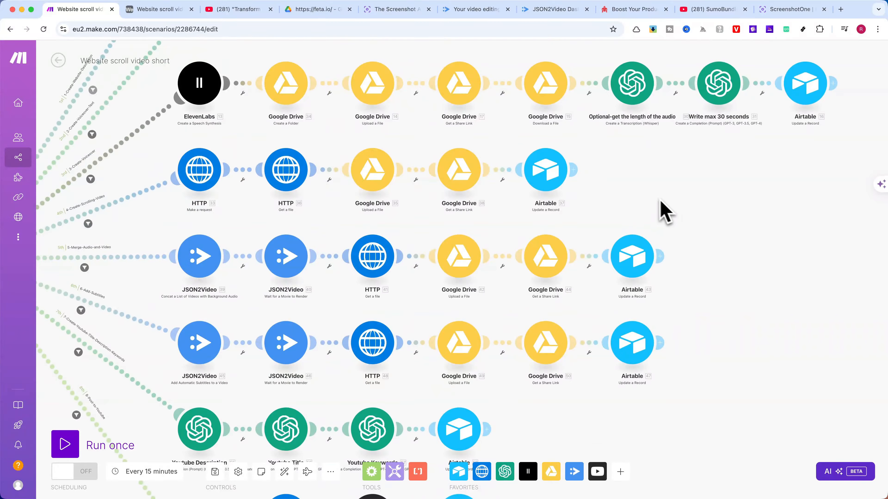
pyautogui.hscroll(-1, 294, 202)
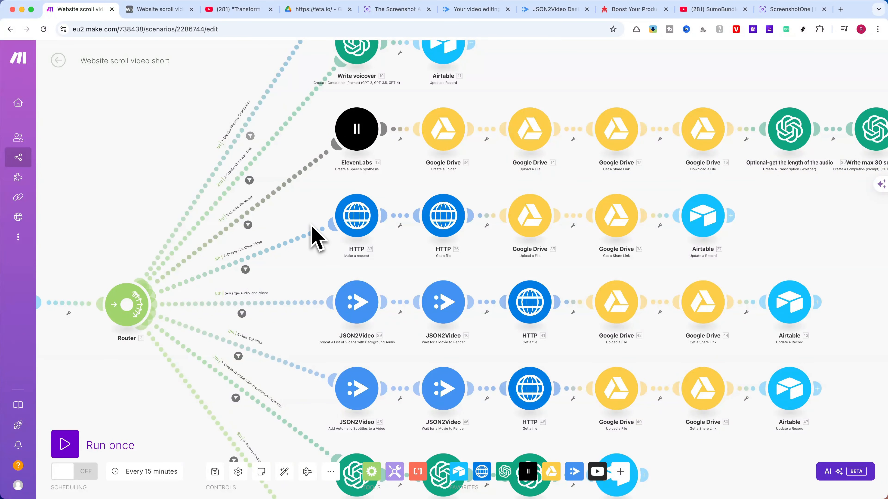
pyautogui.scroll(5, 310, 226)
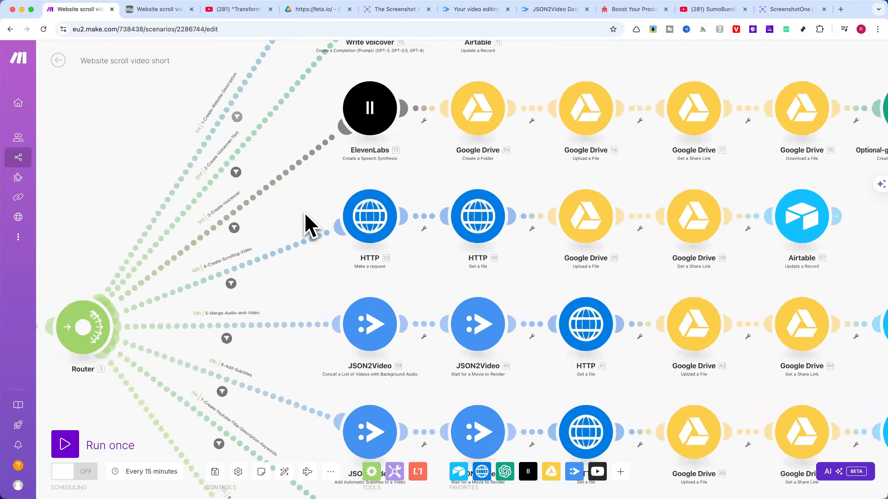
pyautogui.click(243, 267)
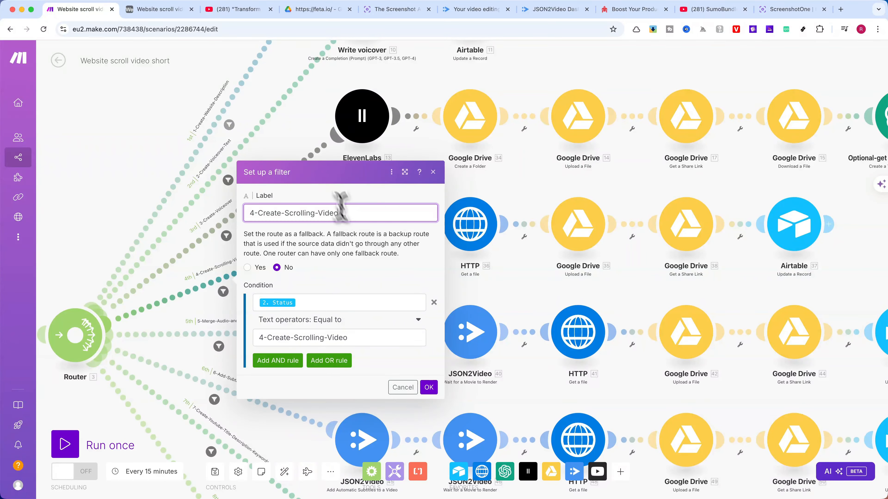
# Step: Switch to Airtable, set the feta.io record's Status to 4-Create-Scrolling-Video, and return to Make to close the route filter
pyautogui.click(160, 9)
pyautogui.click(358, 129)
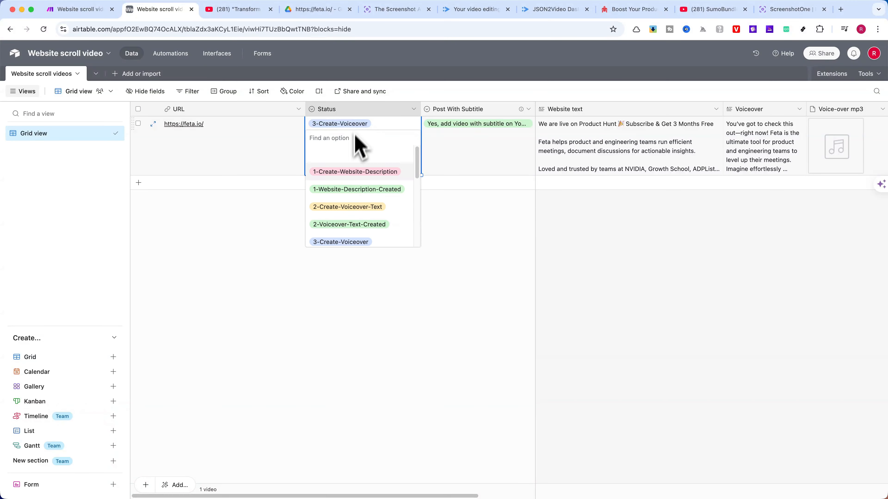
pyautogui.scroll(-3, 361, 232)
pyautogui.click(360, 229)
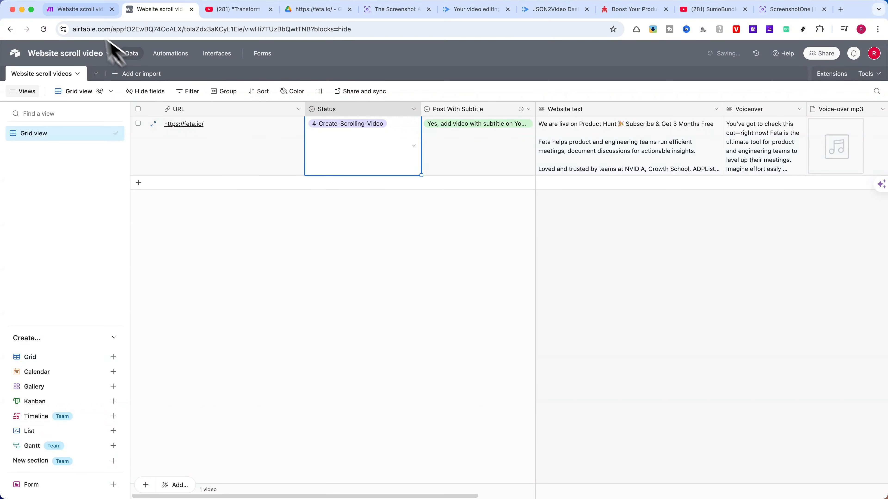
pyautogui.click(75, 10)
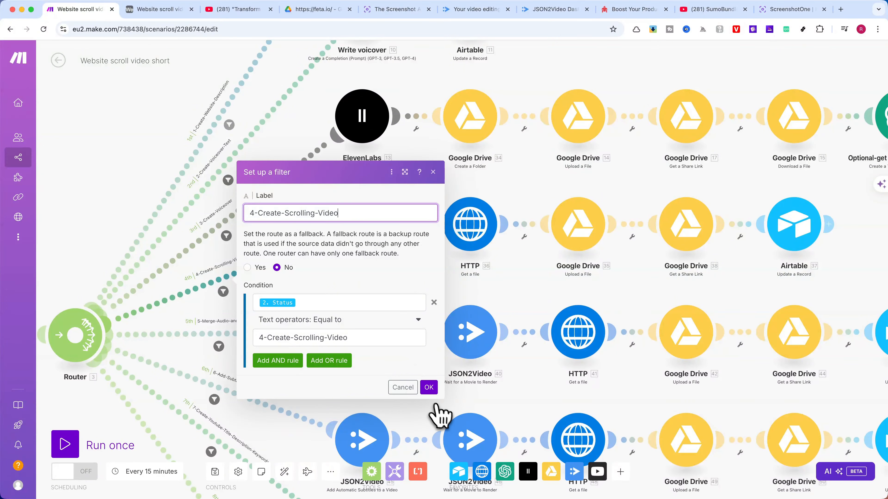
pyautogui.click(429, 387)
# Step: Check the ScreenshotOne request URL in the fourth route's HTTP Make a request module and the cache_url mapping in Get a file
pyautogui.click(363, 246)
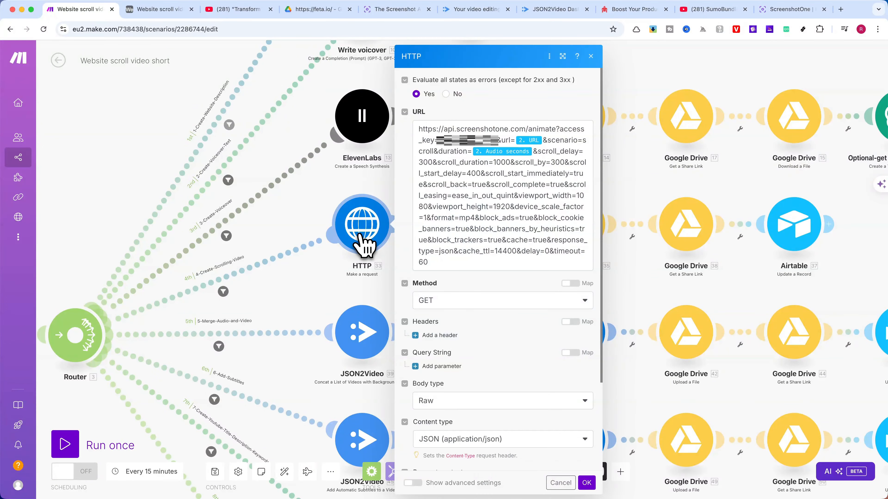
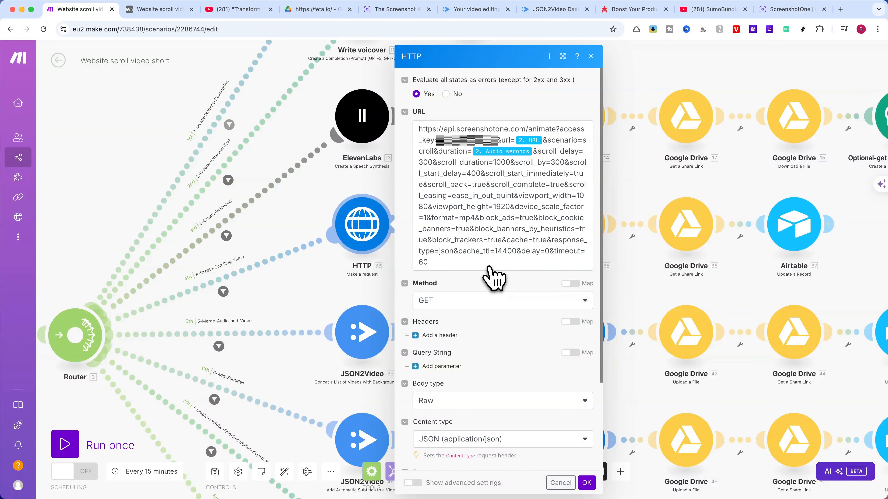
pyautogui.click(586, 482)
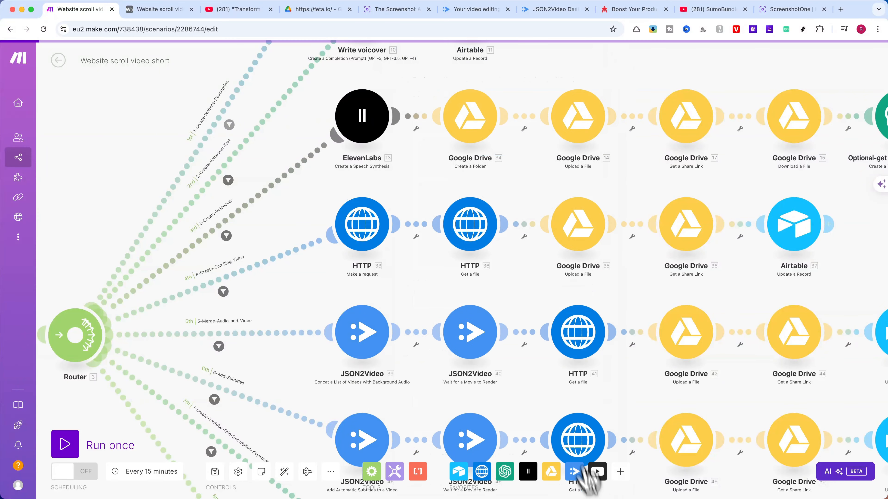
pyautogui.click(478, 245)
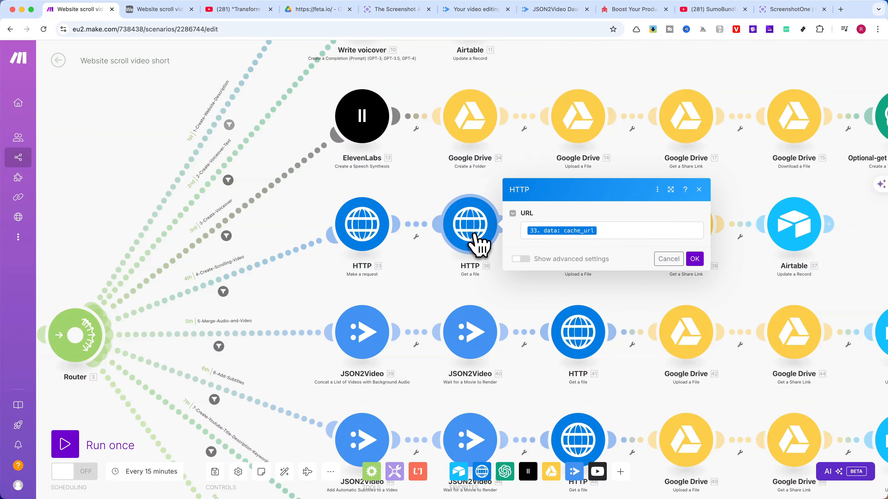
pyautogui.click(601, 232)
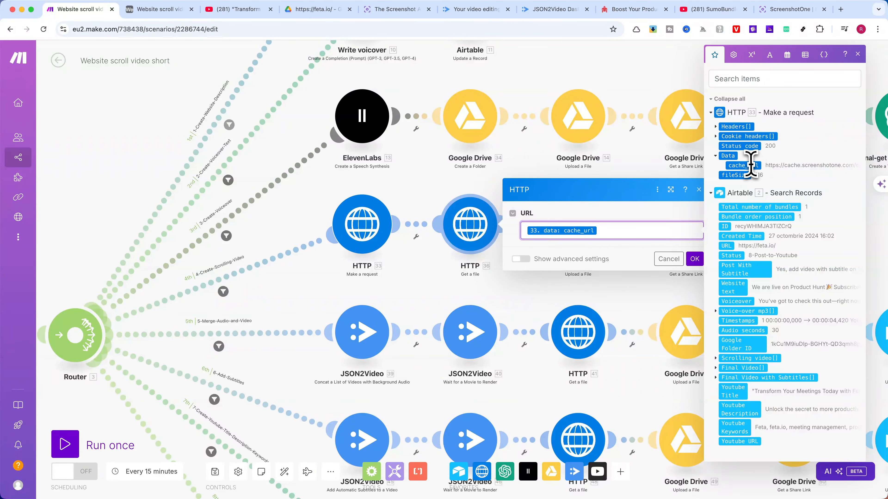
pyautogui.click(858, 54)
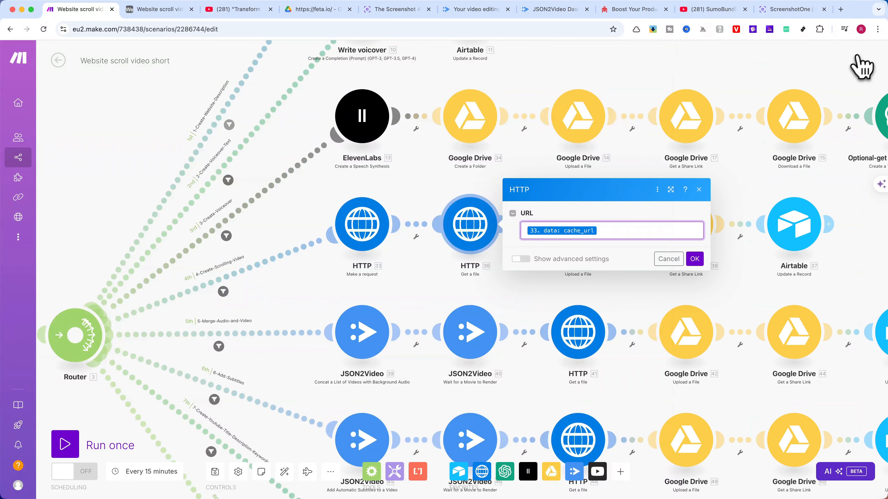
pyautogui.click(700, 190)
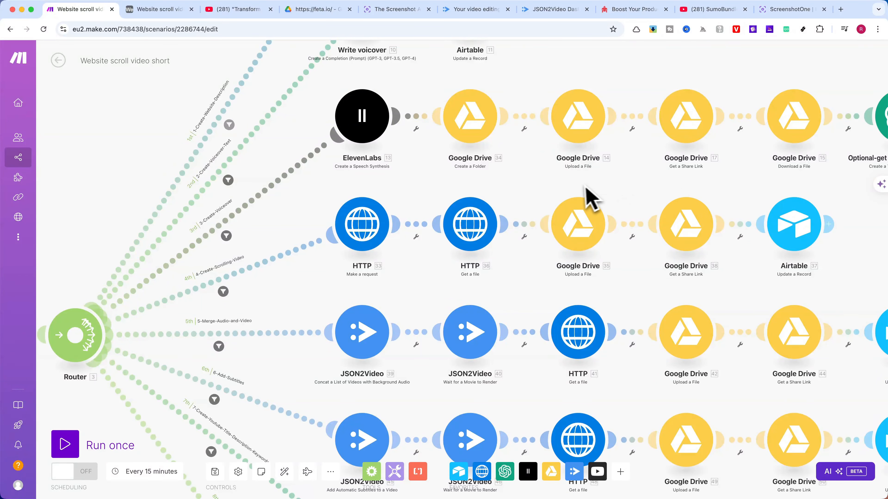
# Step: Check the Folder ID mapping and file source in the fourth route's Google Drive Upload a File module
pyautogui.click(572, 236)
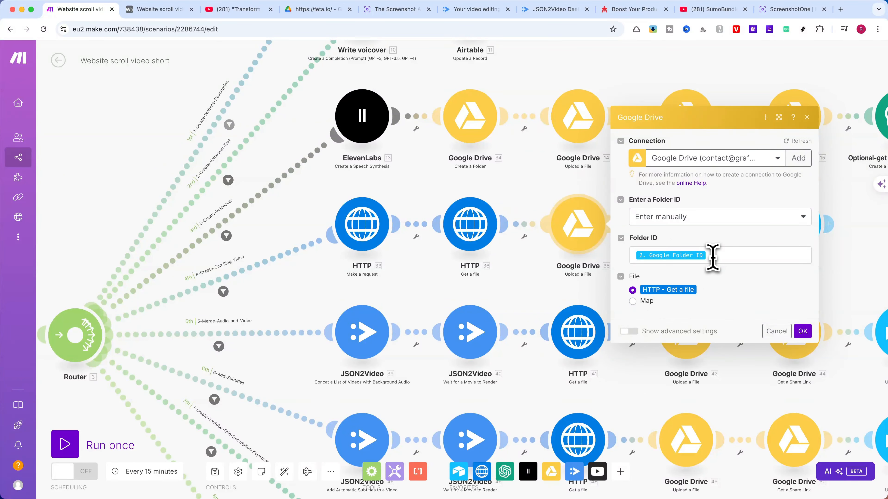
pyautogui.click(713, 258)
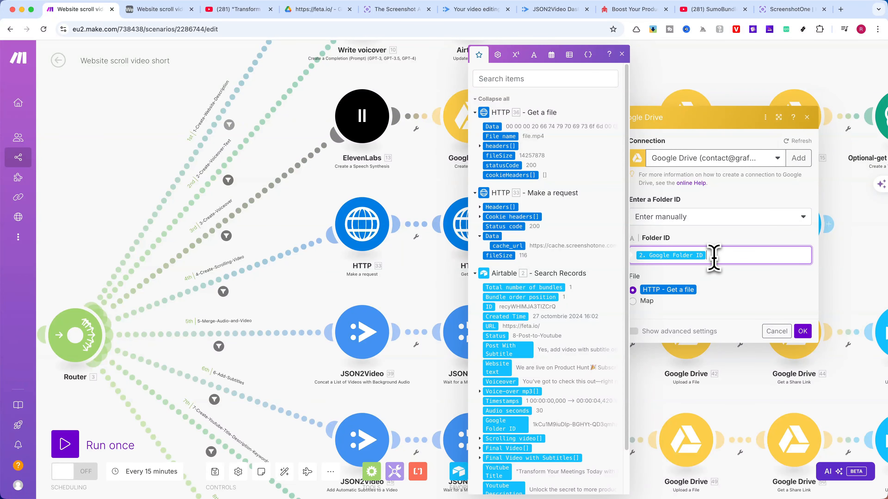
pyautogui.click(787, 200)
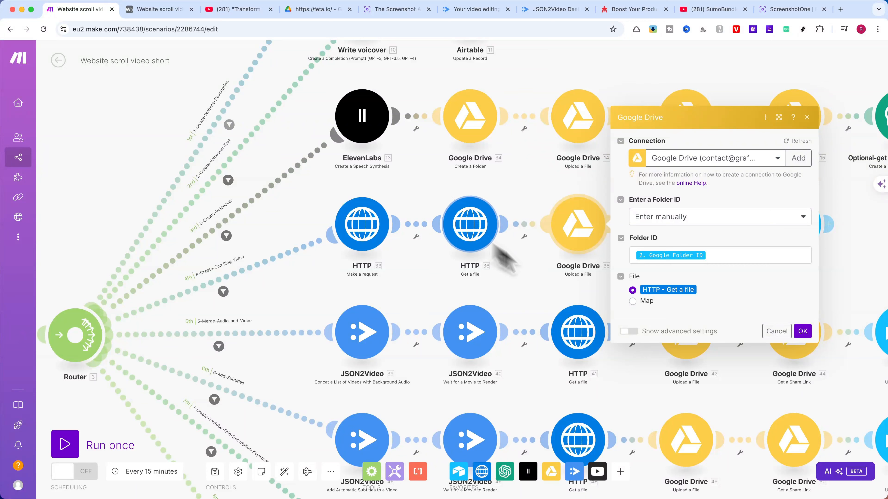
pyautogui.click(803, 331)
# Step: Check the File ID mapping, role and type in the fourth route's Google Drive Get a Share Link module
pyautogui.click(697, 229)
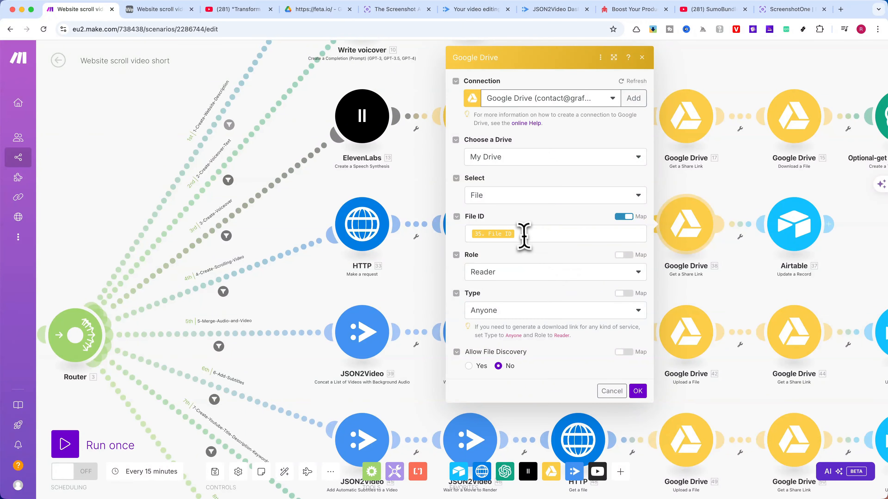
pyautogui.click(521, 234)
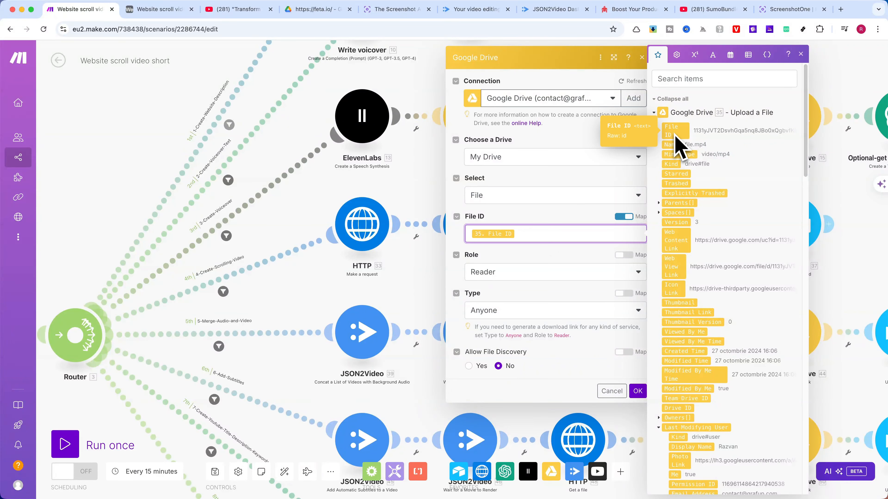
pyautogui.click(587, 136)
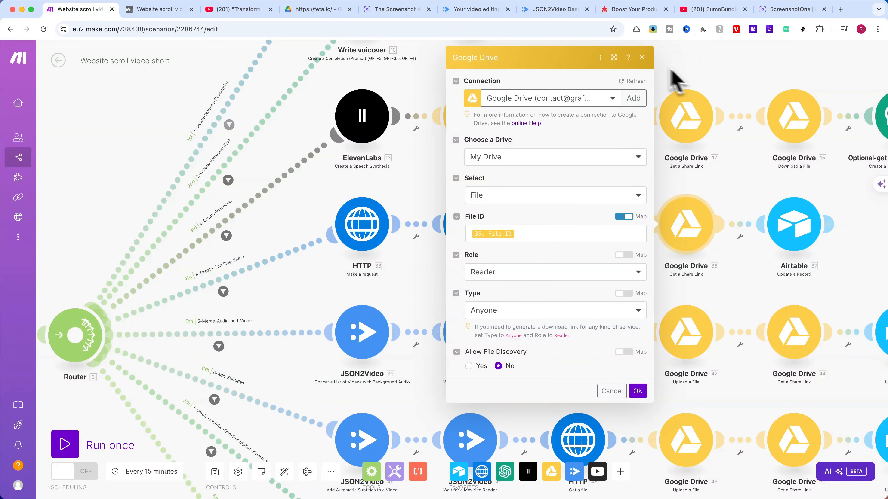
pyautogui.click(643, 57)
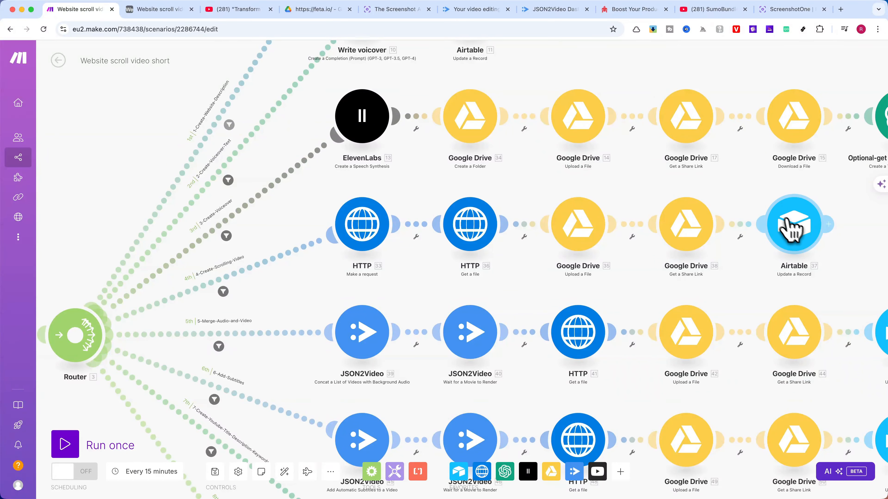
# Step: Review the record ID, status and scrolling video file mappings in the fourth route's Airtable Update a Record module
pyautogui.click(805, 240)
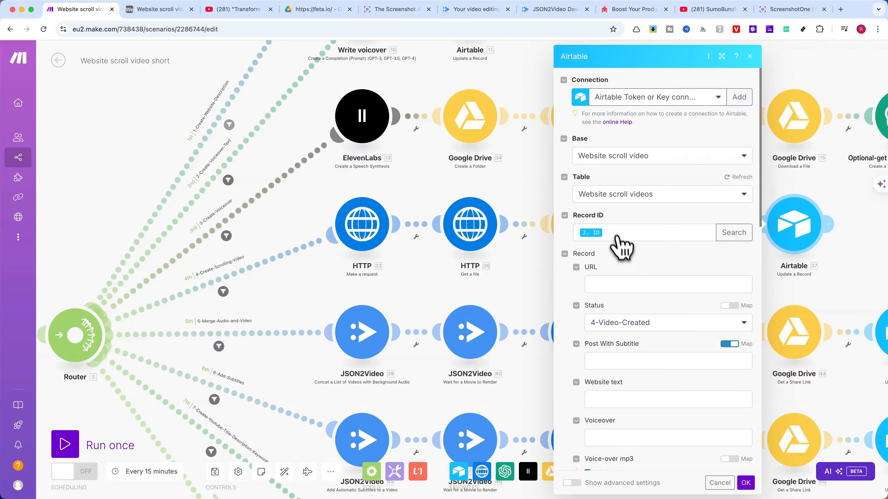
pyautogui.scroll(-3, 664, 332)
pyautogui.scroll(-8, 662, 329)
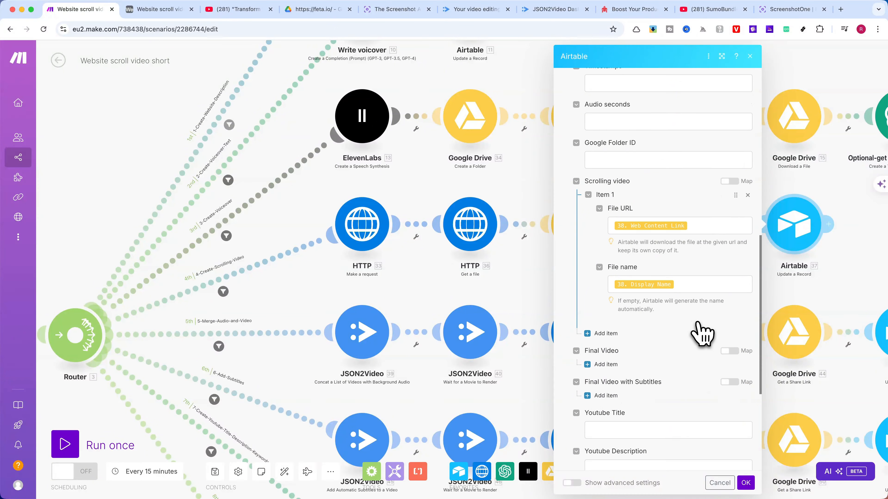
pyautogui.scroll(-5, 654, 308)
pyautogui.scroll(15, 654, 308)
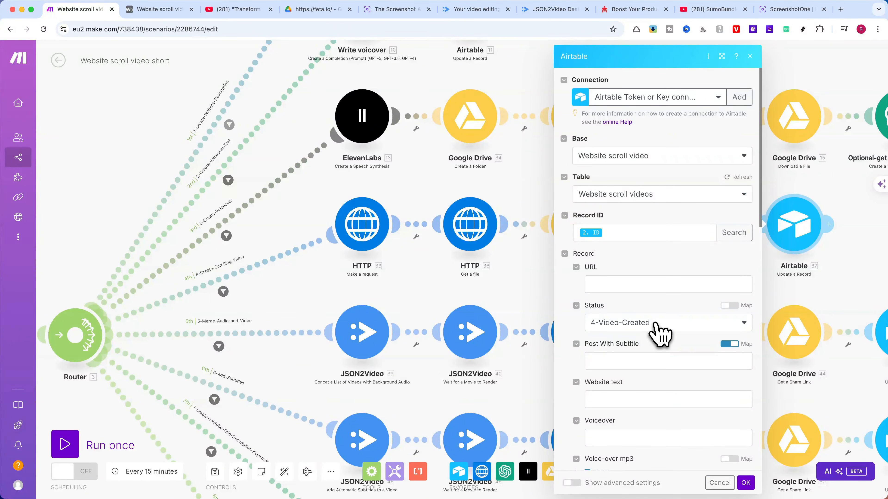
pyautogui.click(745, 482)
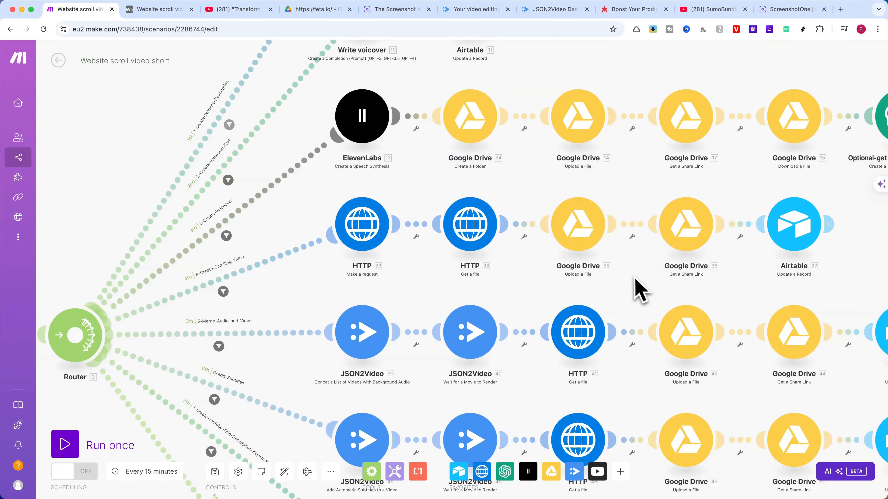
# Step: Check the label and Status condition in the filter of the fifth route, 5-Merge-Audio-and-Video
pyautogui.scroll(-5, 631, 274)
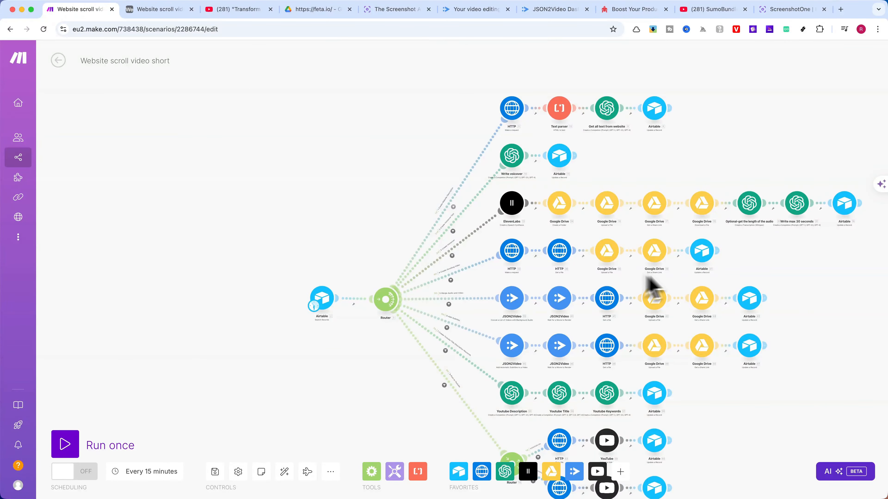
pyautogui.moveTo(789, 265); pyautogui.dragTo(681, 204)
pyautogui.scroll(5, 684, 218)
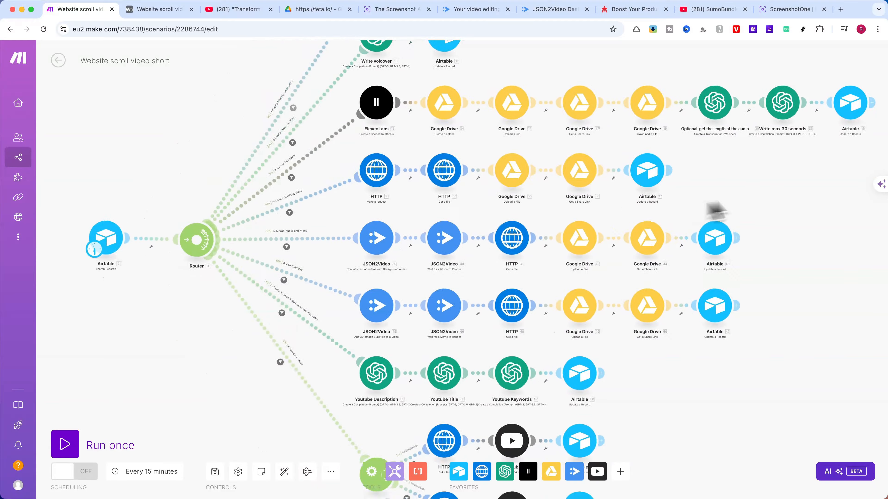
pyautogui.moveTo(776, 192); pyautogui.dragTo(726, 173)
pyautogui.scroll(3, 725, 187)
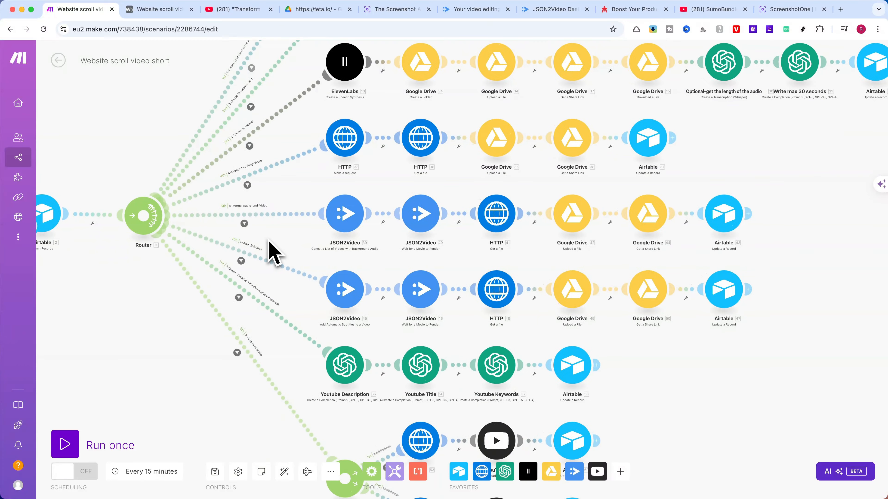
pyautogui.scroll(1, 268, 245)
pyautogui.hscroll(2, 264, 245)
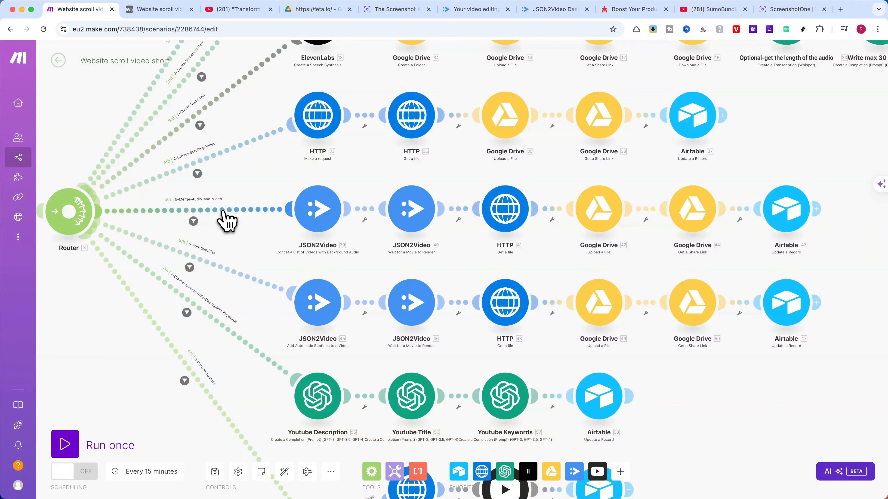
pyautogui.click(223, 211)
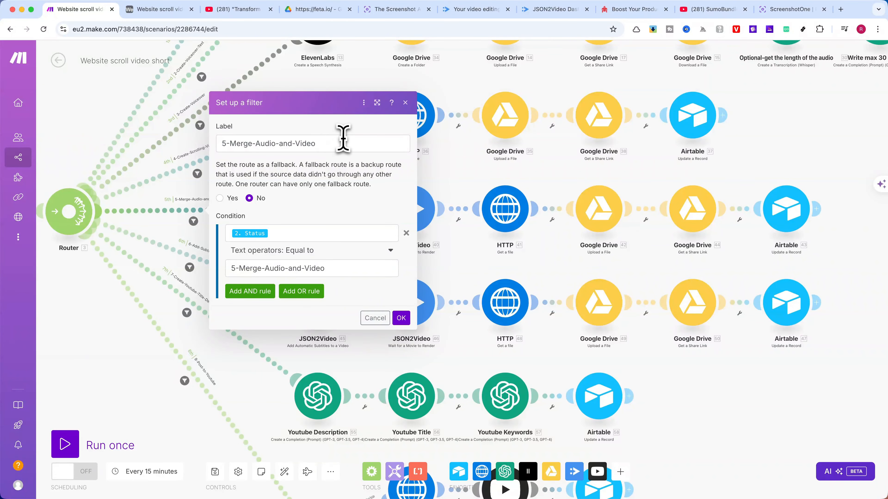
pyautogui.moveTo(341, 143); pyautogui.dragTo(225, 144)
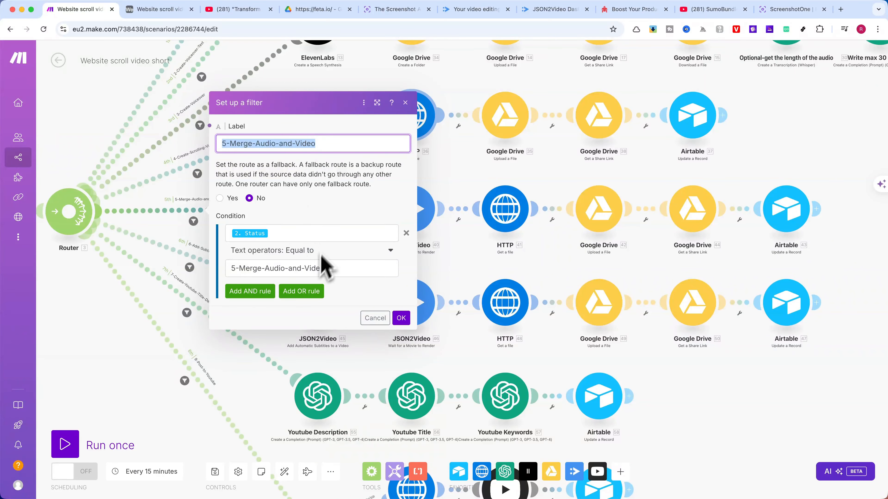
pyautogui.click(405, 102)
# Step: Switch to Airtable and set the feta.io record's Status to 5-Merge-Audio-and-Video
pyautogui.click(159, 9)
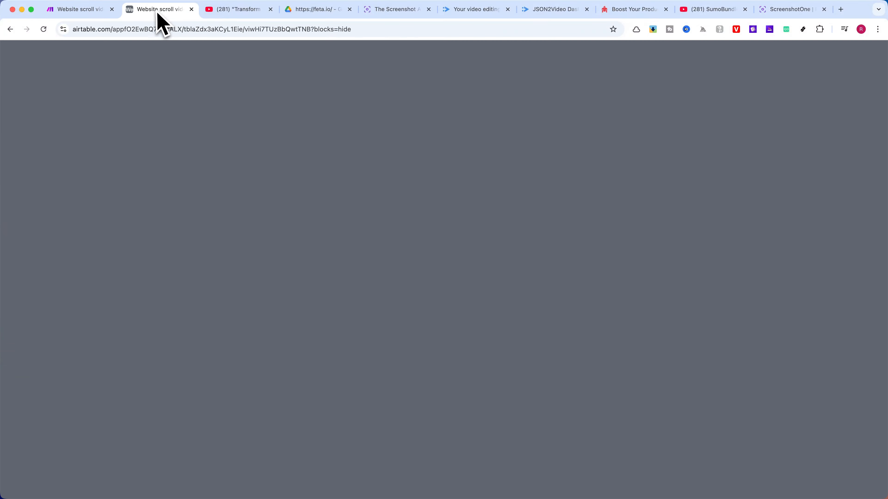
pyautogui.click(338, 129)
pyautogui.scroll(-4, 346, 193)
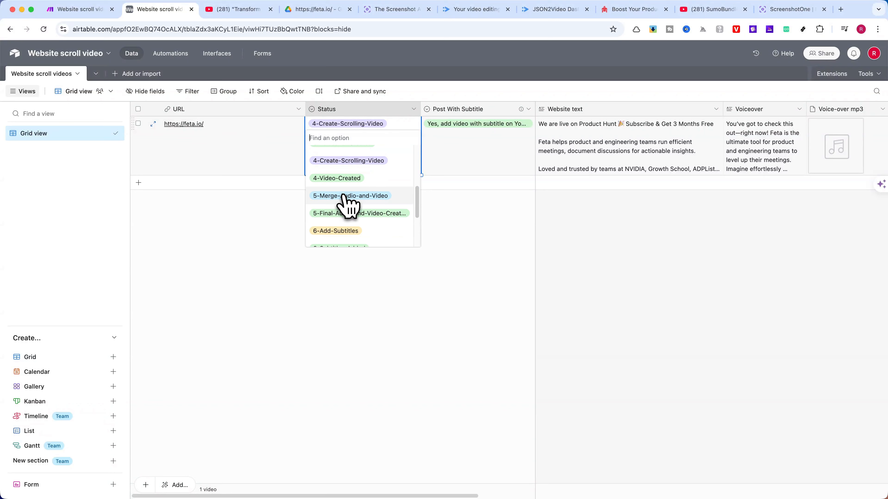
pyautogui.click(346, 203)
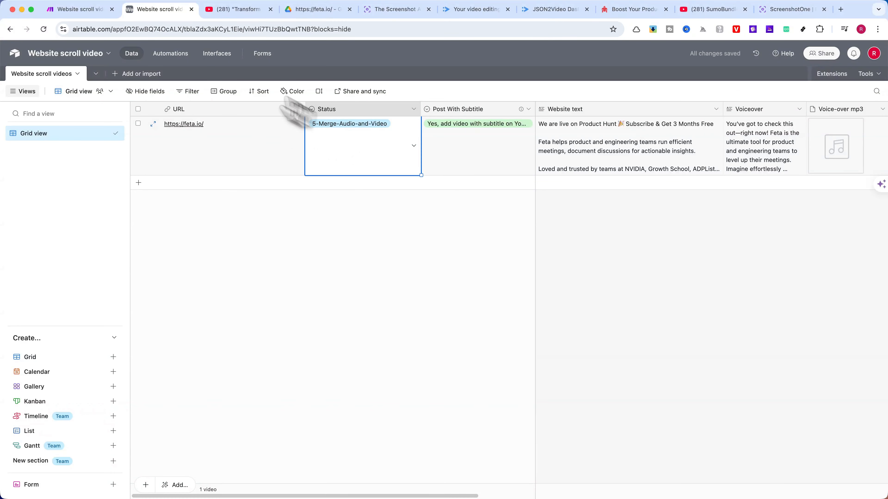
# Step: Return to Make and check the output resolution and scrolling video URL mapping in the fifth route's JSON2Video Concat a List of Videos module
pyautogui.click(95, 10)
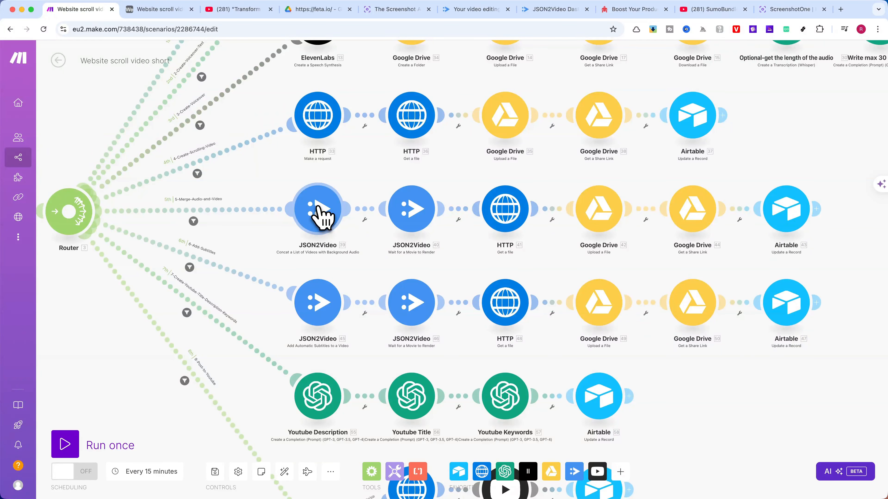
pyautogui.click(318, 215)
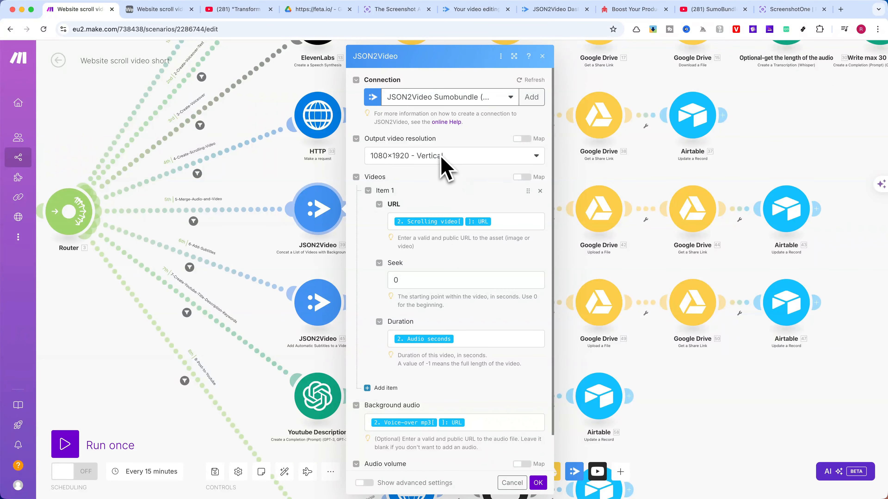
pyautogui.scroll(-2, 453, 168)
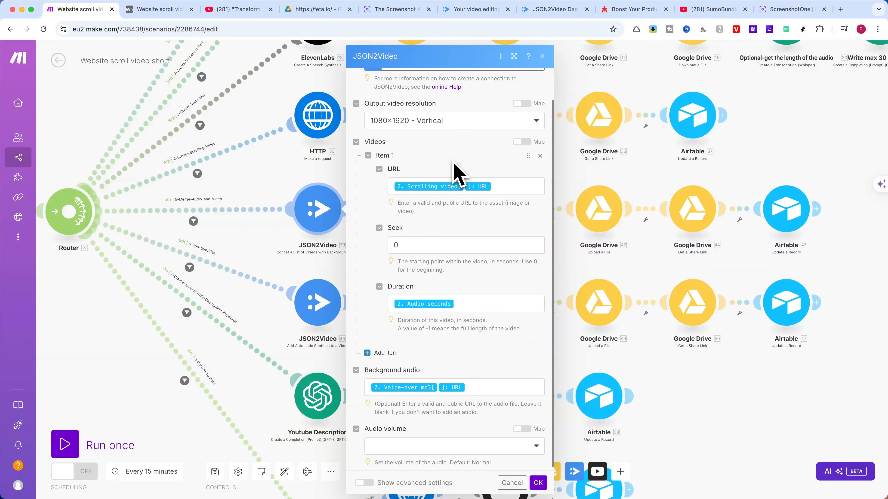
pyautogui.click(496, 188)
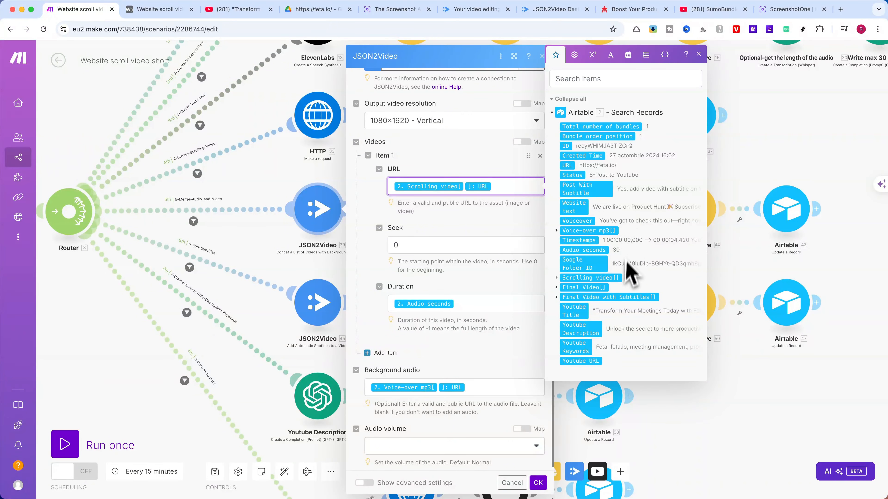
pyautogui.click(559, 279)
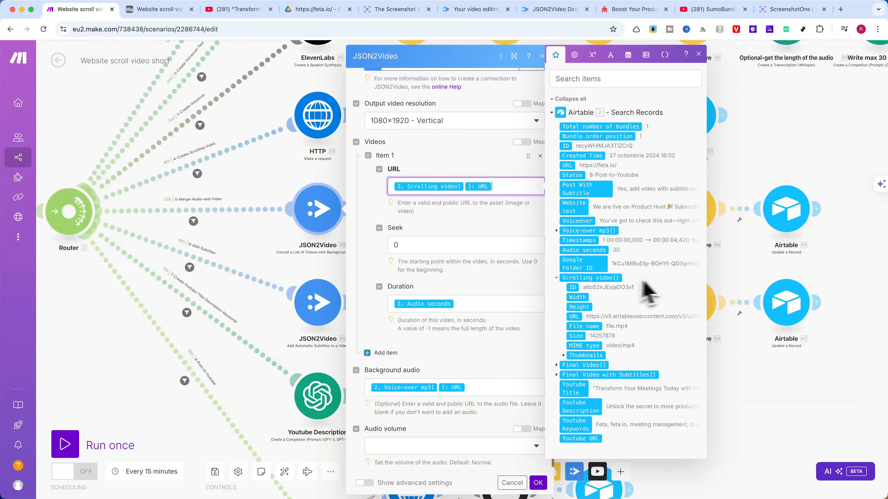
pyautogui.moveTo(578, 327); pyautogui.dragTo(459, 234)
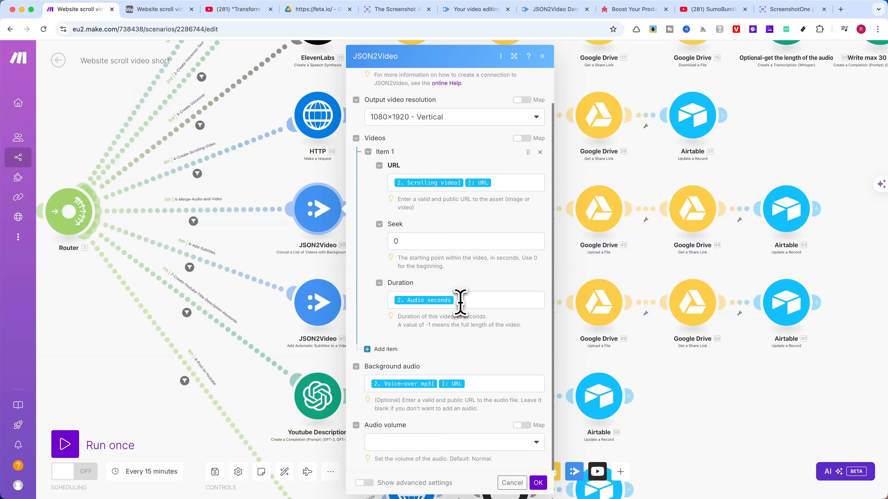
# Step: Check the Duration and Background audio mappings in the fifth route's JSON2Video Concat a List of Videos module and accept its settings
pyautogui.click(461, 302)
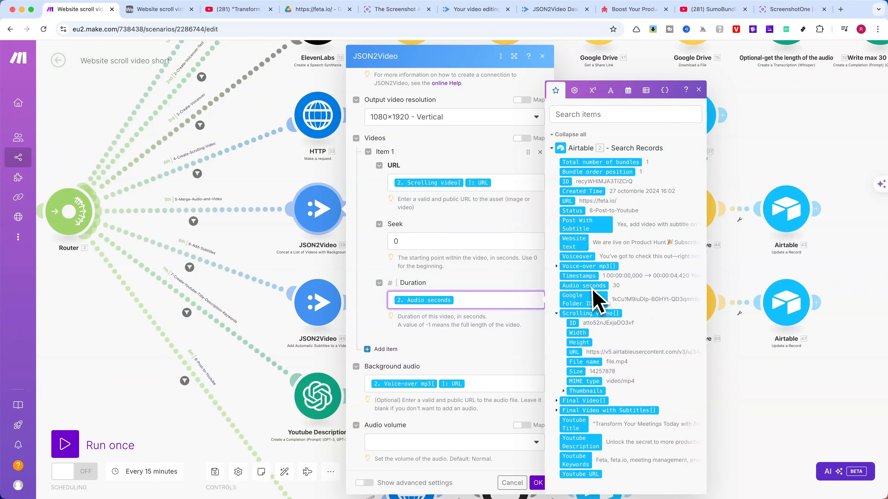
pyautogui.click(476, 226)
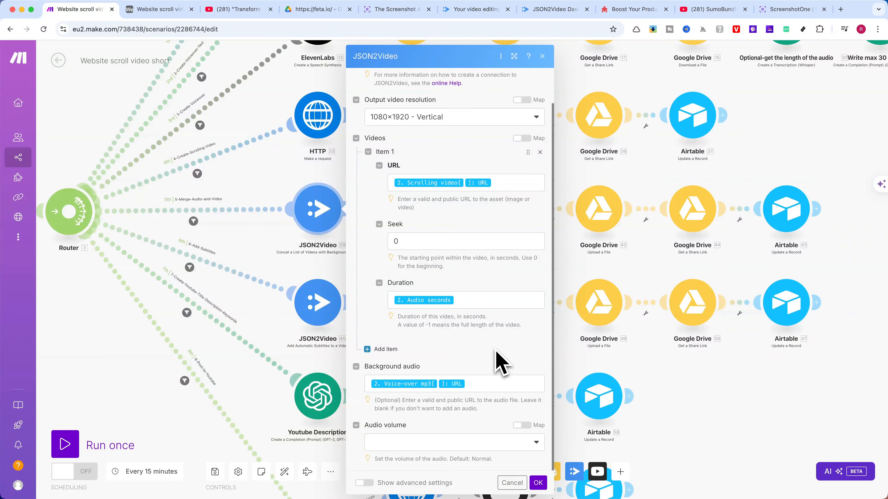
pyautogui.click(538, 482)
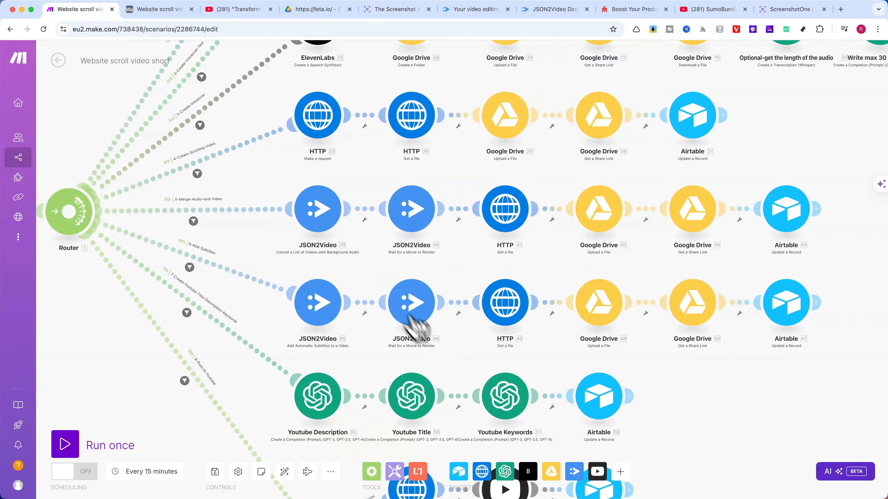
# Step: Check the Project ID mapping in the fifth route's JSON2Video Wait for a Movie to Render module
pyautogui.click(410, 225)
pyautogui.click(523, 245)
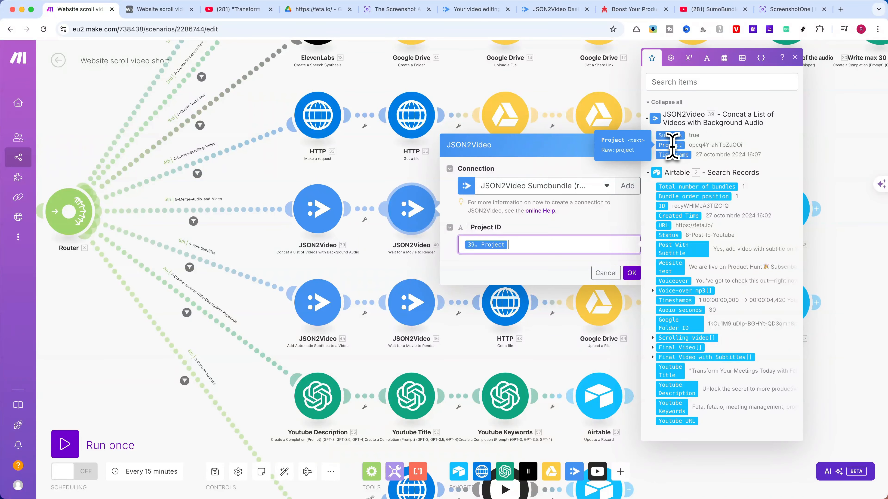
pyautogui.click(795, 57)
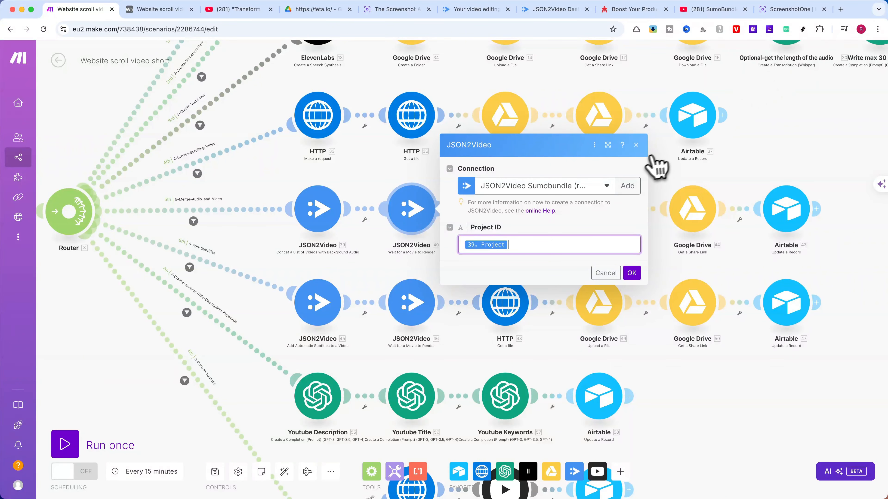
pyautogui.click(636, 145)
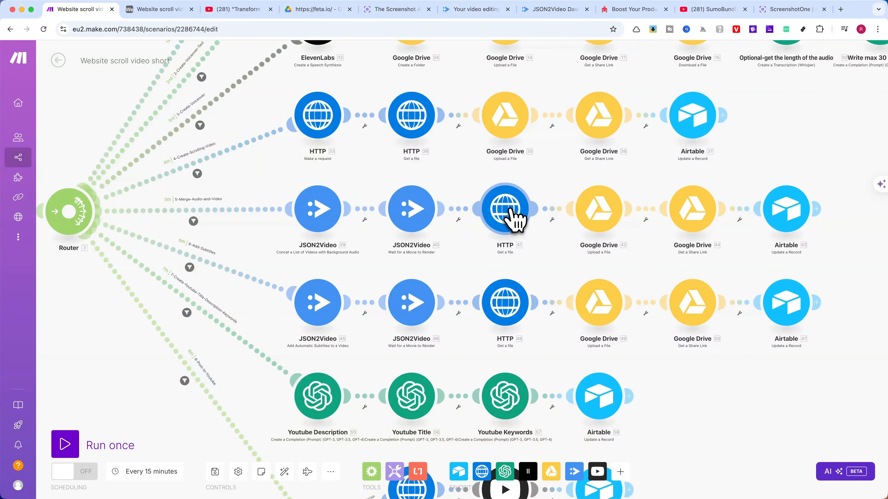
# Step: Check the generated video URL mapping in the fifth route's HTTP Get a file module and accept its settings
pyautogui.click(505, 209)
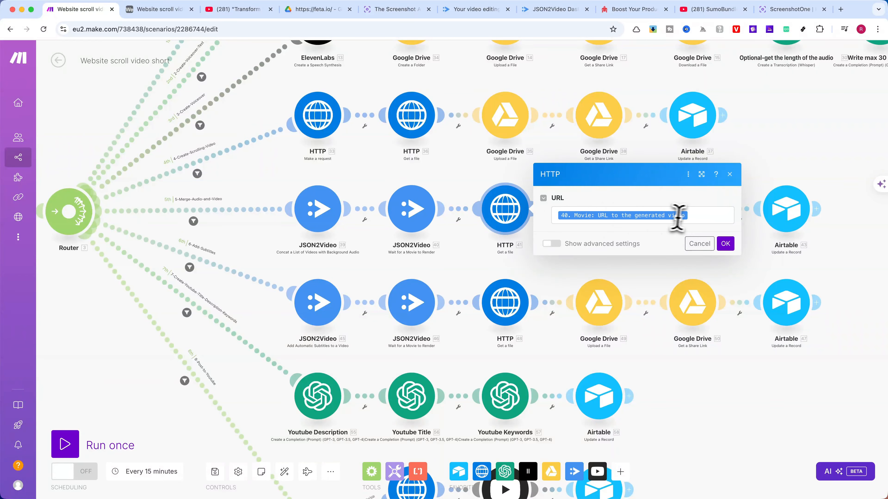
pyautogui.click(693, 216)
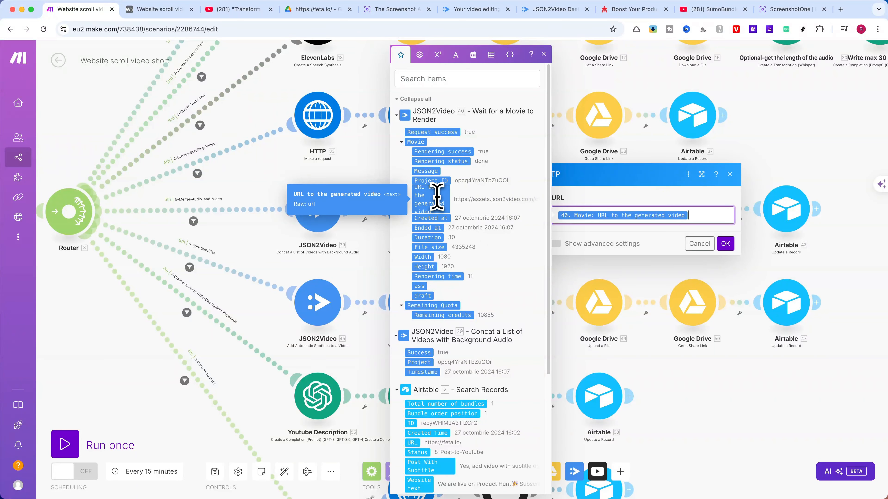
pyautogui.click(543, 55)
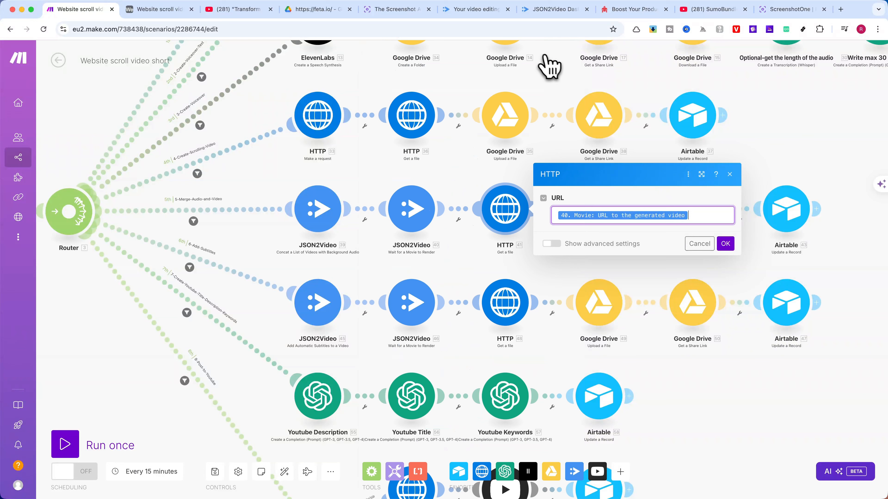
pyautogui.click(726, 244)
# Step: Check the Folder ID mapping in the fifth route's Google Drive Upload a File module and the File ID mapping in Get a Share Link
pyautogui.click(607, 221)
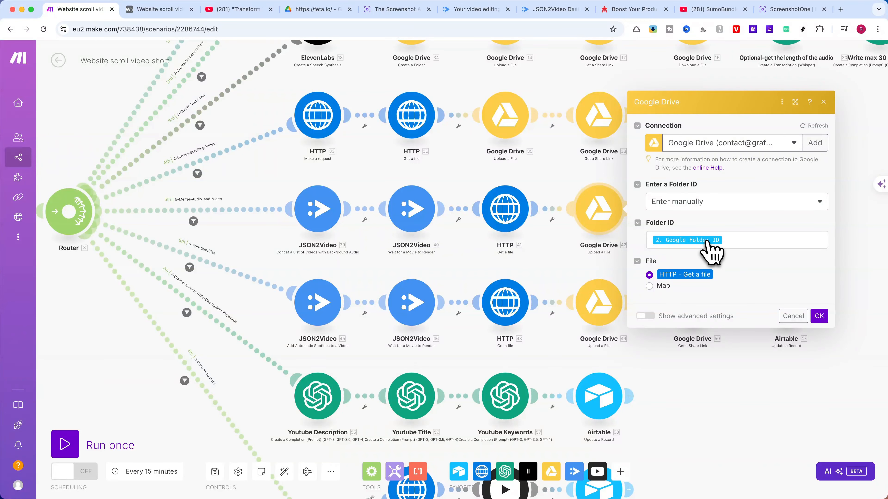
pyautogui.click(819, 315)
pyautogui.click(697, 226)
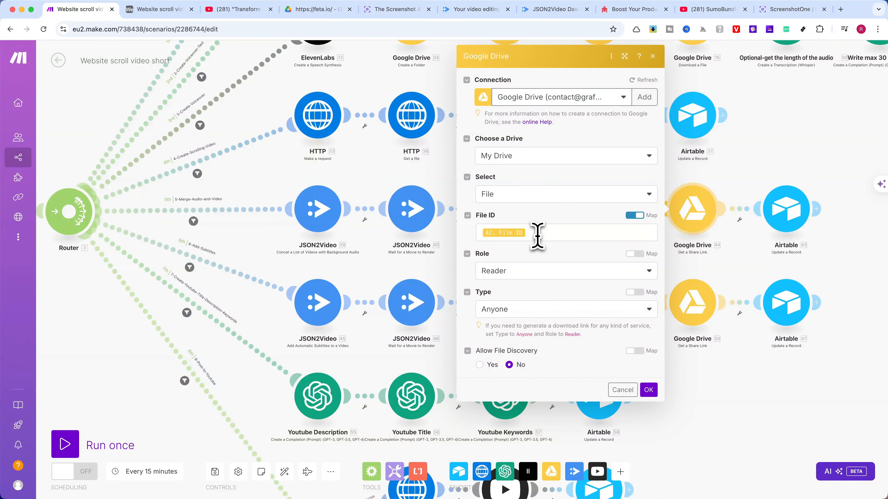
pyautogui.click(537, 235)
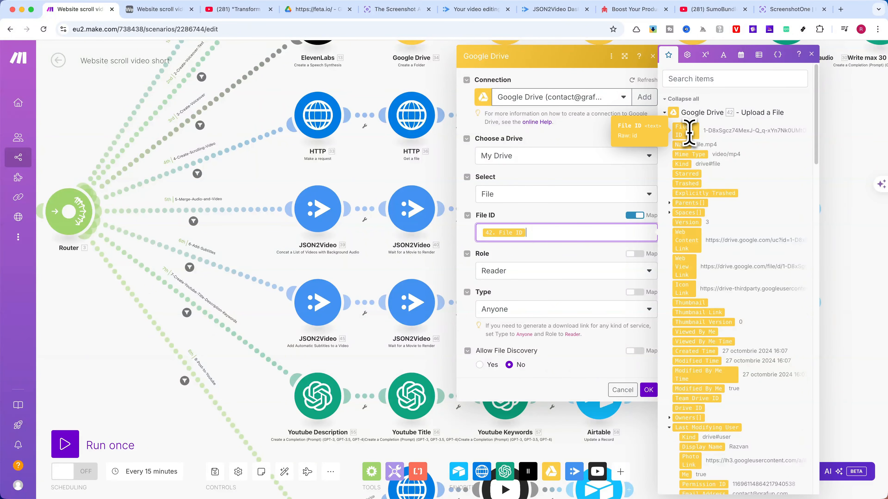
pyautogui.click(811, 53)
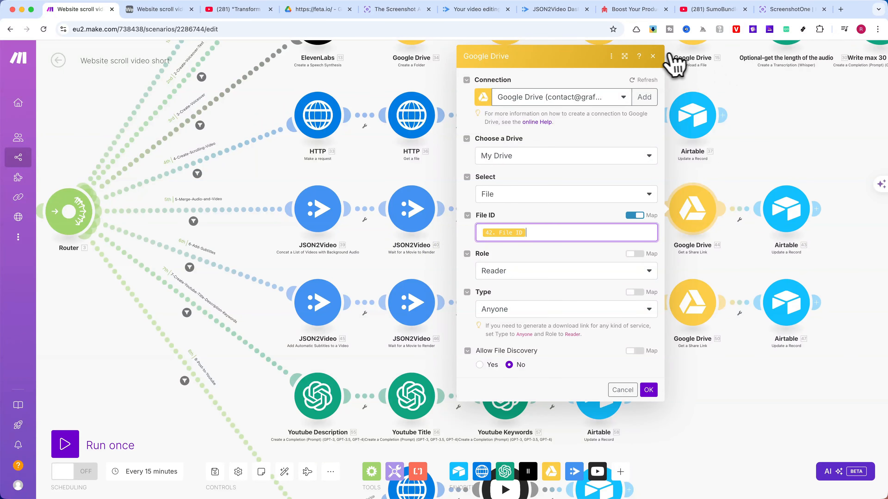
pyautogui.click(652, 56)
# Step: Review the record ID, status and final video file URL mappings in the fifth route's Airtable Update a Record module
pyautogui.click(790, 205)
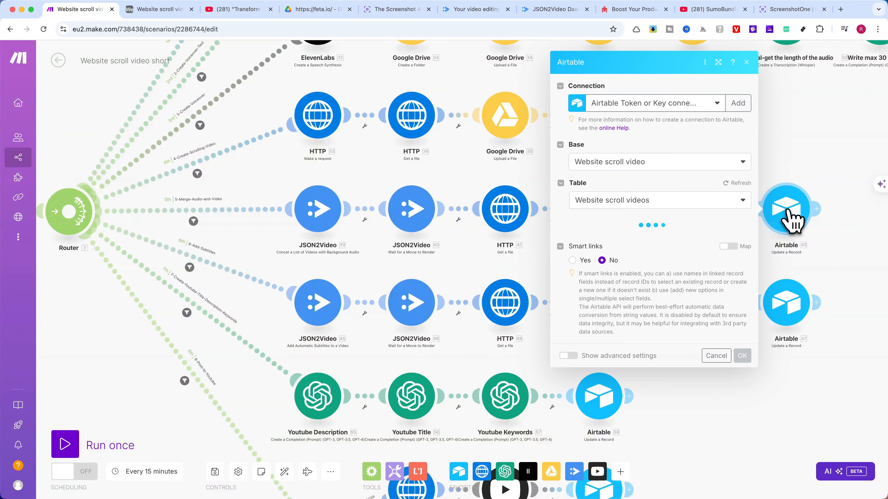
pyautogui.scroll(-10, 697, 223)
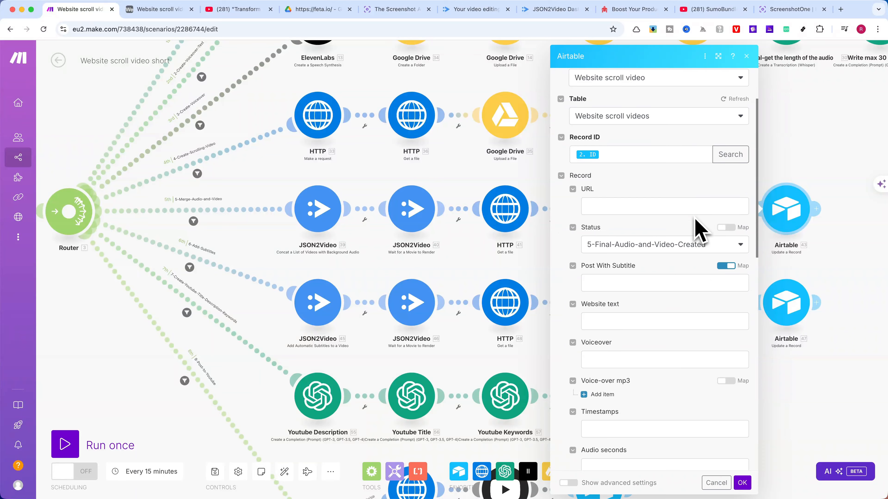
pyautogui.scroll(-3, 697, 230)
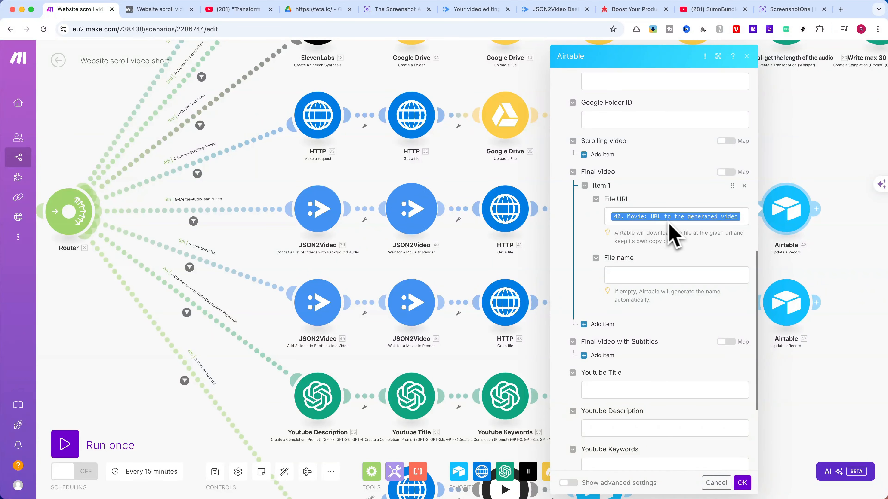
pyautogui.scroll(-3, 678, 229)
pyautogui.scroll(15, 678, 230)
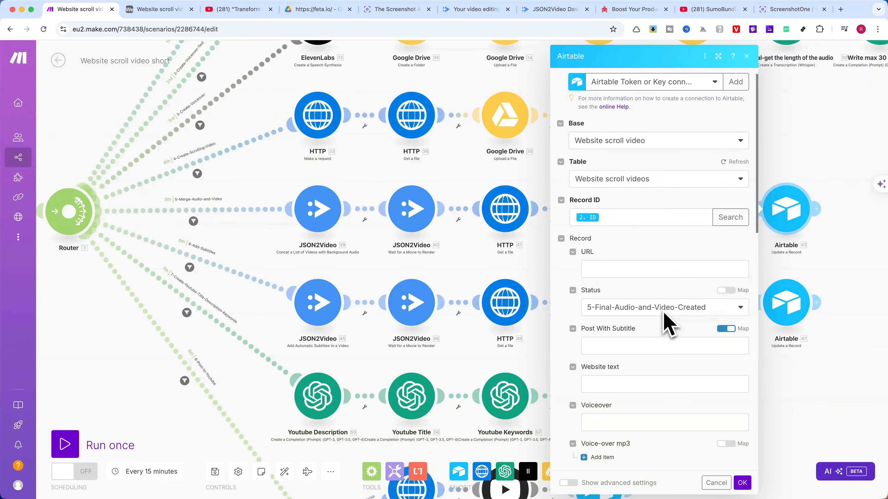
pyautogui.click(747, 57)
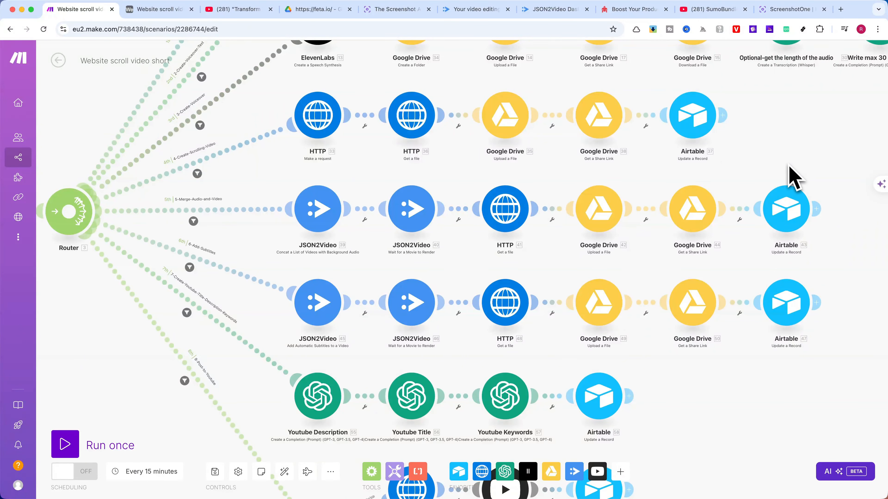
pyautogui.scroll(-2, 714, 174)
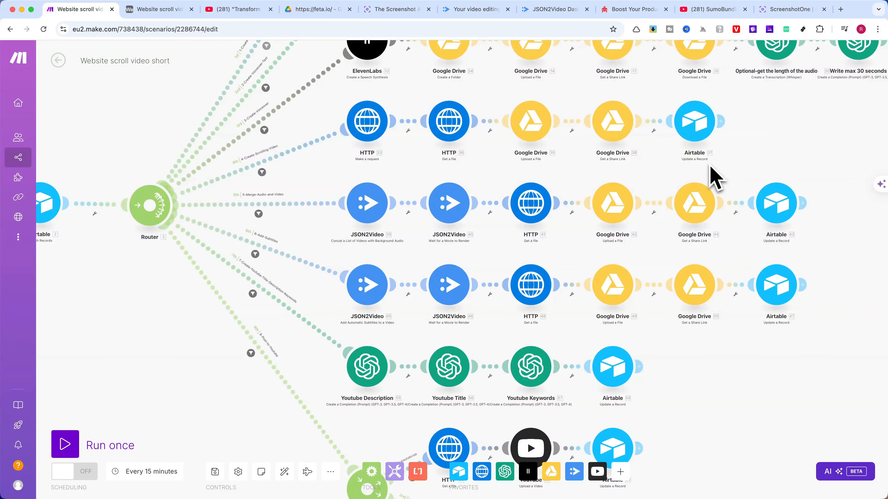
pyautogui.scroll(-1, 715, 178)
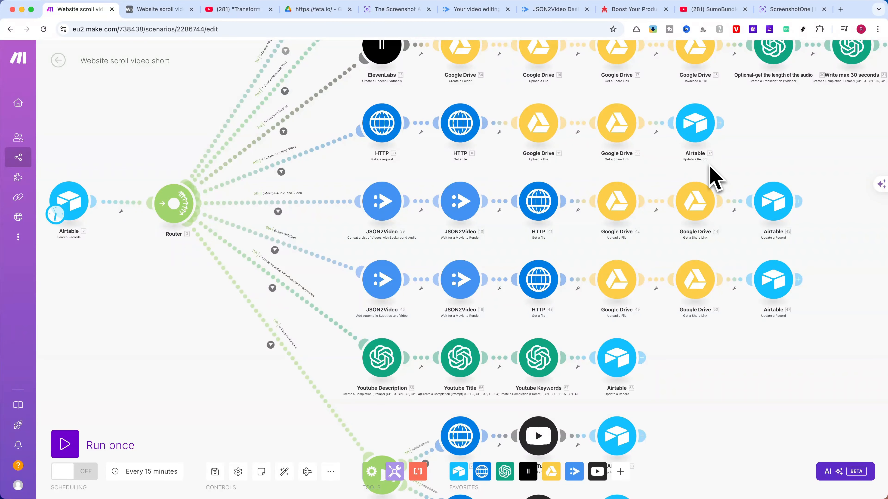
# Step: Open the filter on the scenario's sixth route and check its label and status condition
pyautogui.scroll(-1, 711, 168)
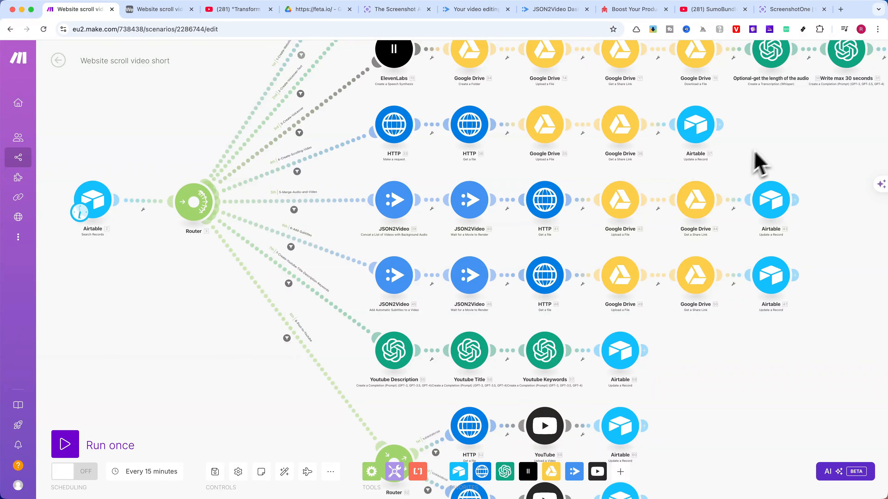
pyautogui.moveTo(760, 164); pyautogui.dragTo(737, 134)
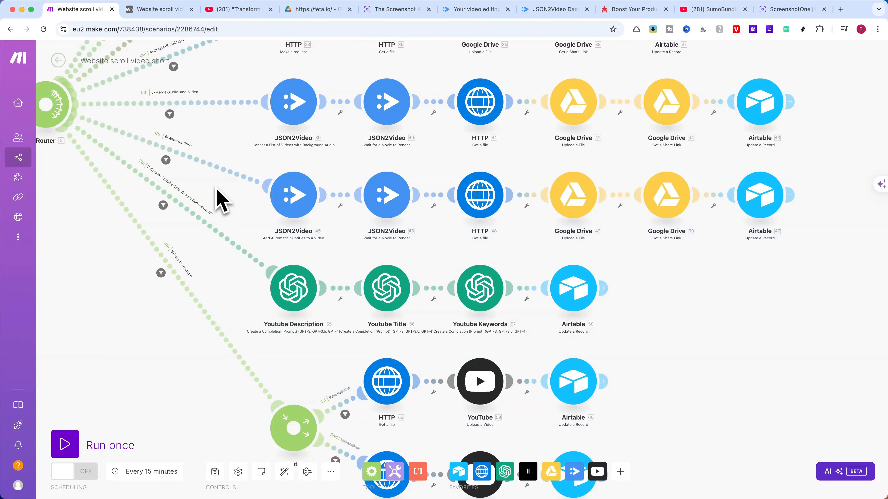
pyautogui.click(208, 165)
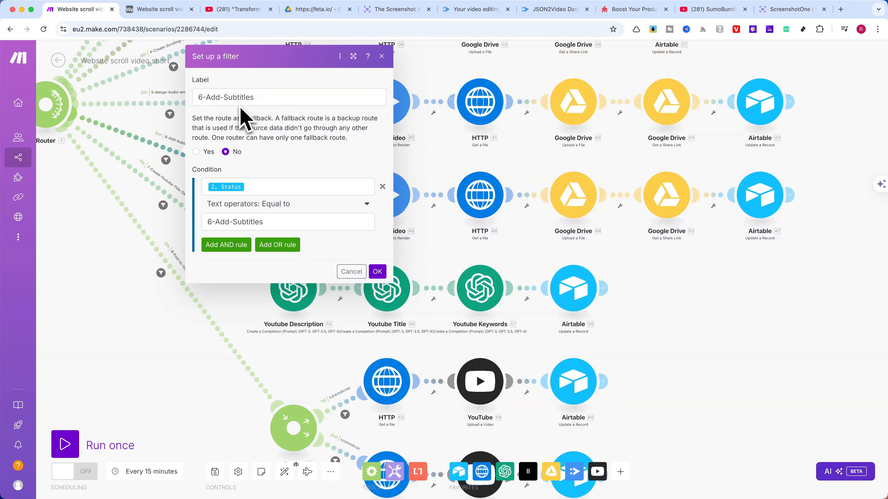
# Step: Set the feta.io record's Status to 6-Add-Subtitles in Airtable, then return to Make and accept the sixth route's filter
pyautogui.click(156, 9)
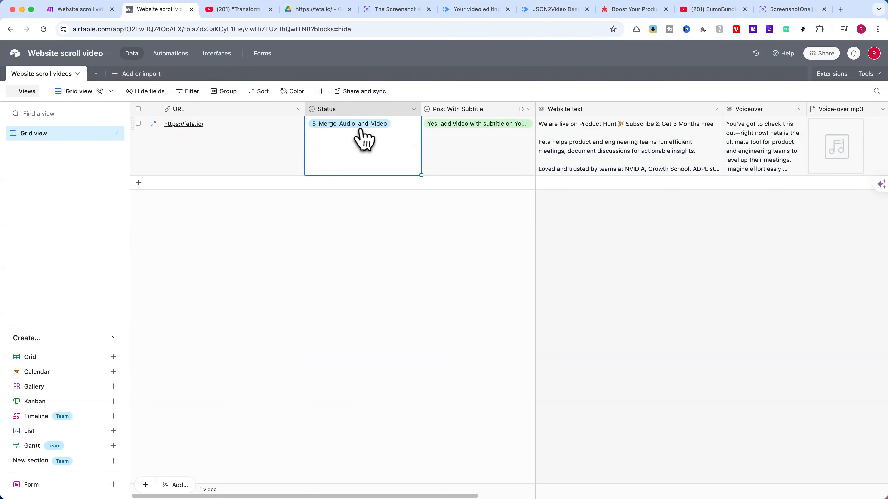
pyautogui.click(357, 136)
pyautogui.scroll(-4, 355, 165)
pyautogui.click(346, 224)
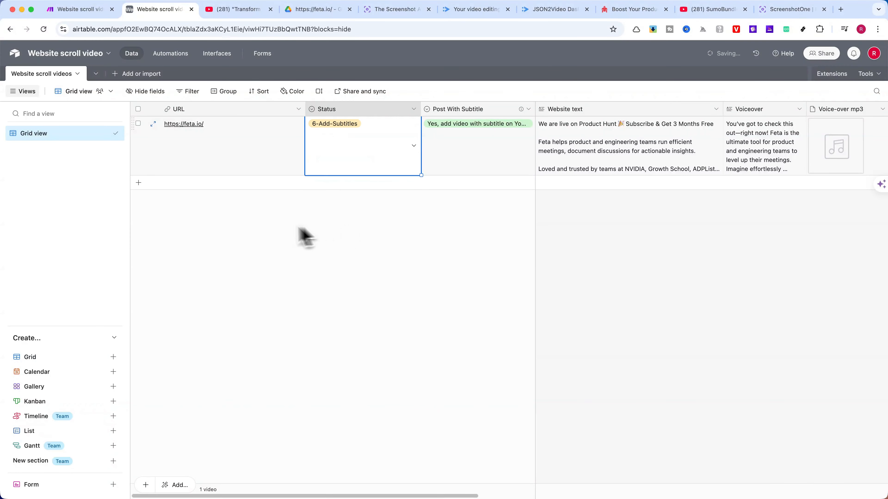
pyautogui.click(72, 9)
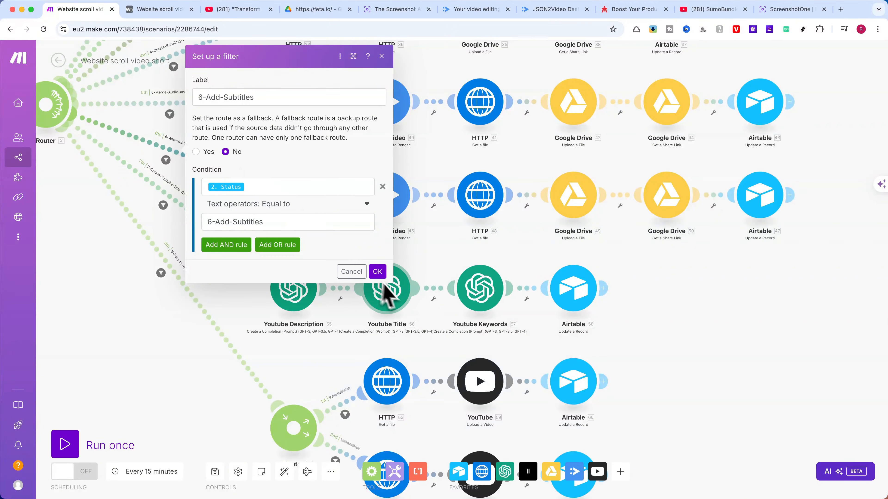
pyautogui.click(383, 273)
# Step: Check the Video url mapping in the sixth route's JSON2Video Add Automatic Subtitles module against the Final Video fields from Airtable
pyautogui.click(293, 197)
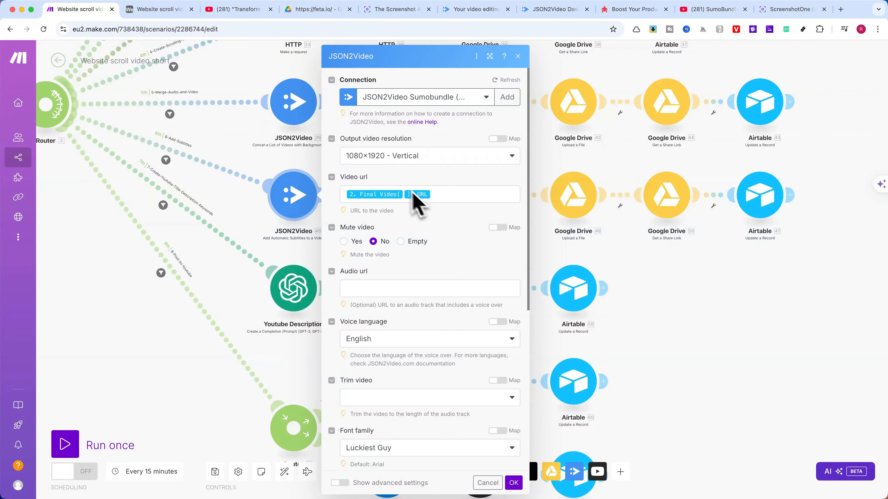
pyautogui.scroll(-2, 435, 208)
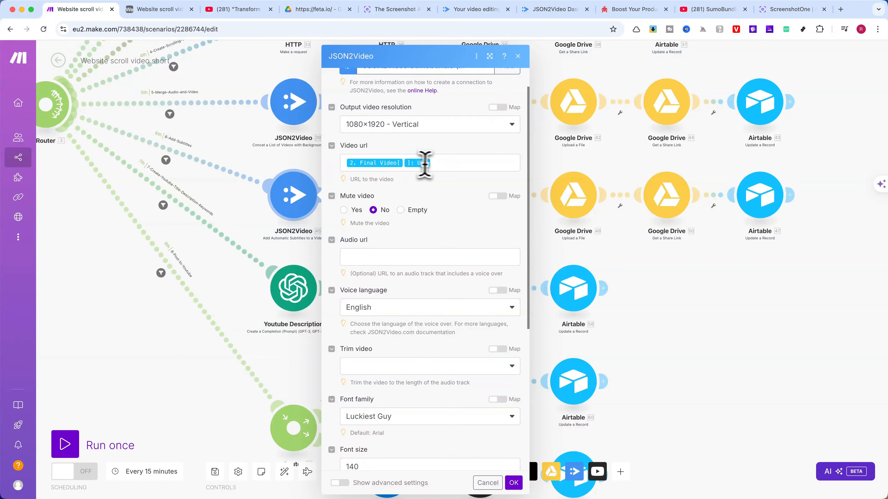
pyautogui.click(435, 164)
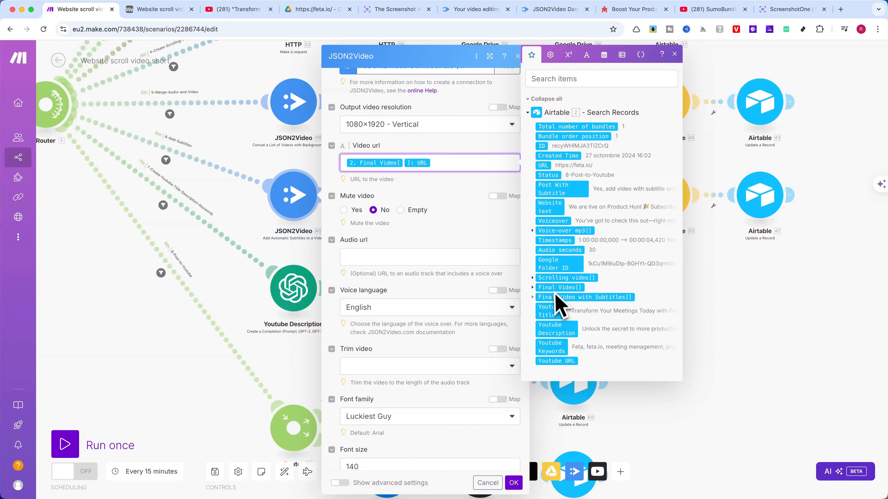
pyautogui.click(532, 287)
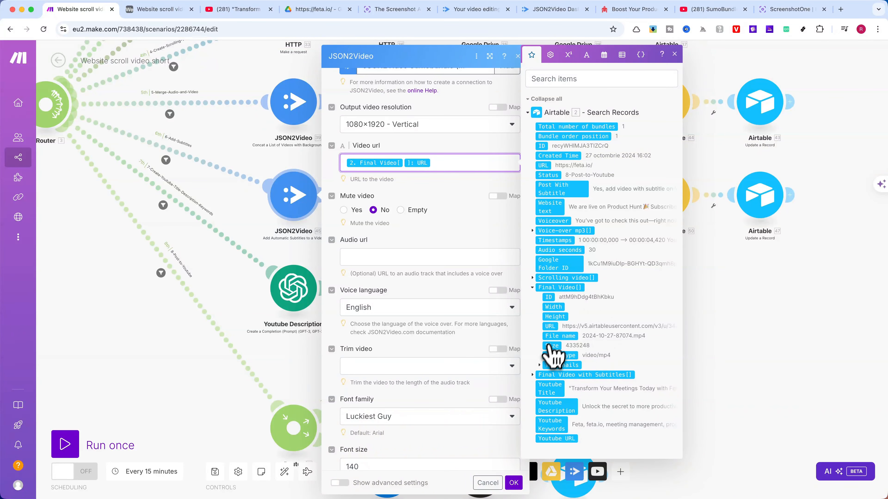
pyautogui.click(674, 54)
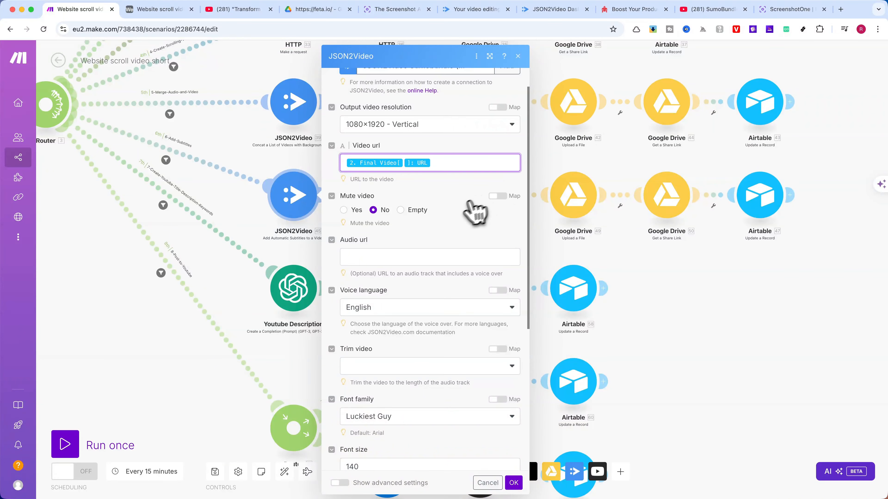
# Step: Review the language, font, color, outline and position settings for the automatic subtitles and accept the module
pyautogui.scroll(-2, 461, 211)
pyautogui.scroll(-5, 454, 218)
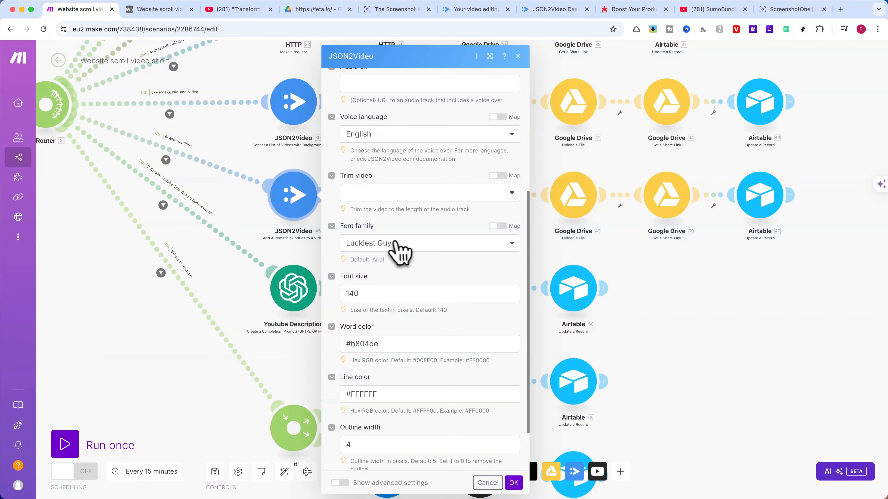
pyautogui.scroll(-2, 388, 301)
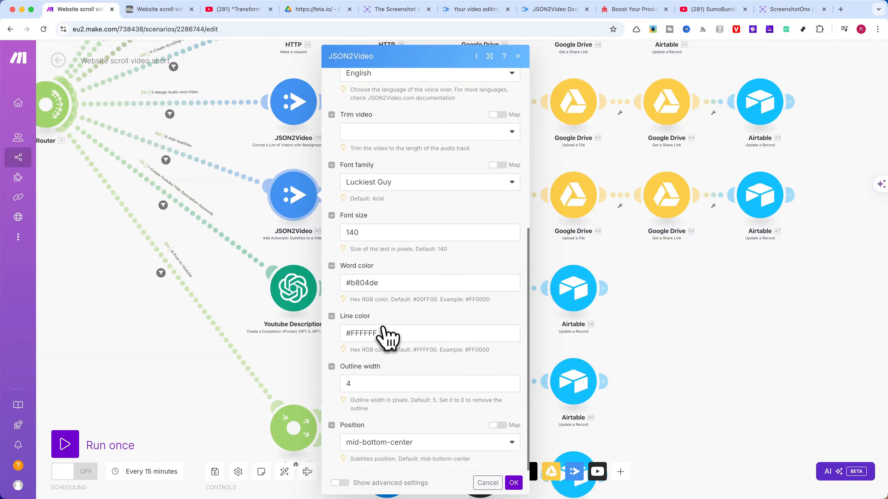
pyautogui.click(513, 483)
# Step: Check the Project ID mapping in the sixth route's JSON2Video Wait for a Movie to Render module and close it
pyautogui.click(388, 210)
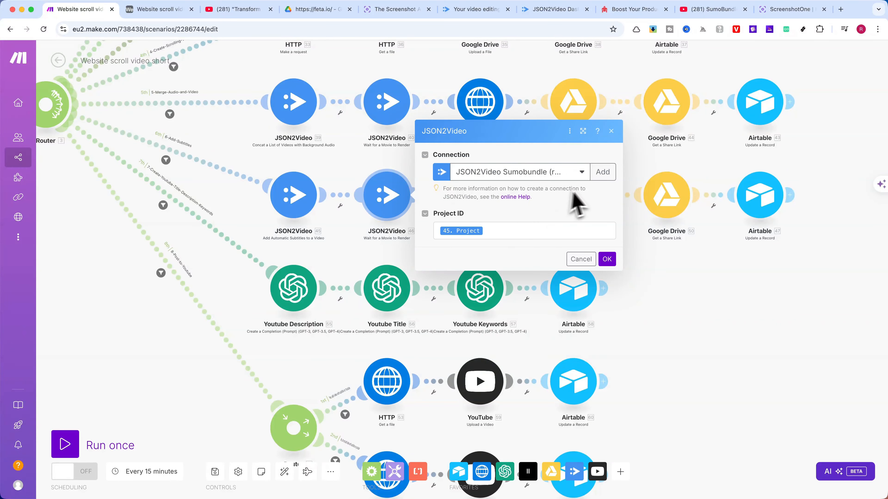
pyautogui.click(497, 233)
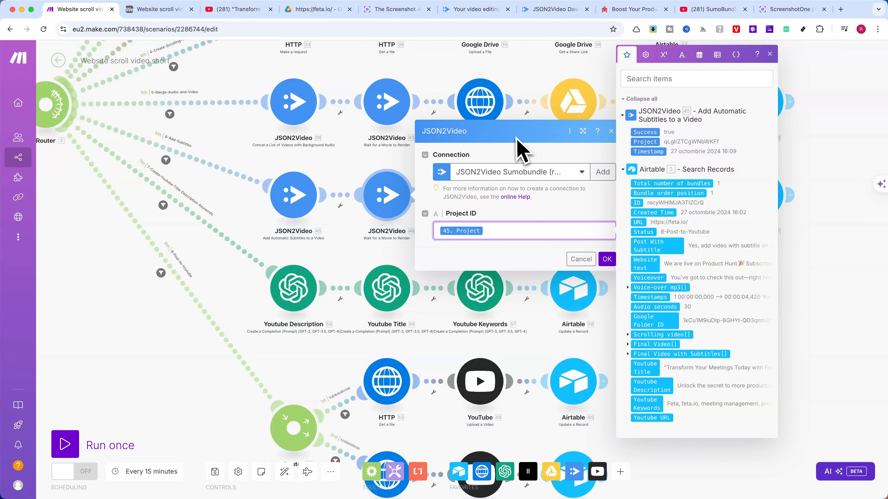
pyautogui.click(520, 144)
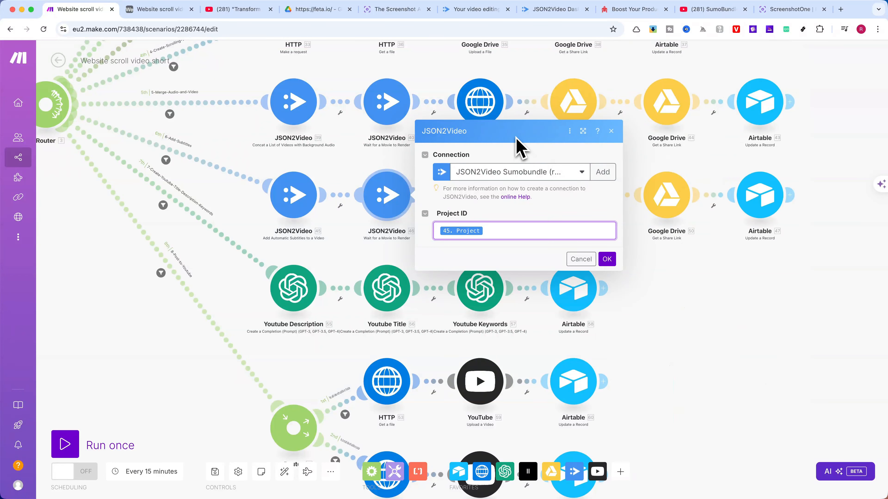
pyautogui.click(611, 132)
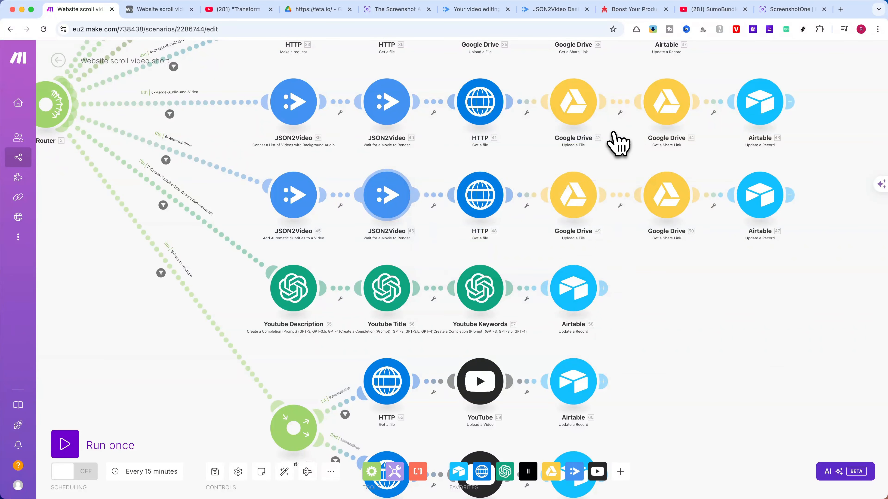
# Step: Check the generated video URL mapping in the sixth route's HTTP Get a file module and accept its settings
pyautogui.click(483, 199)
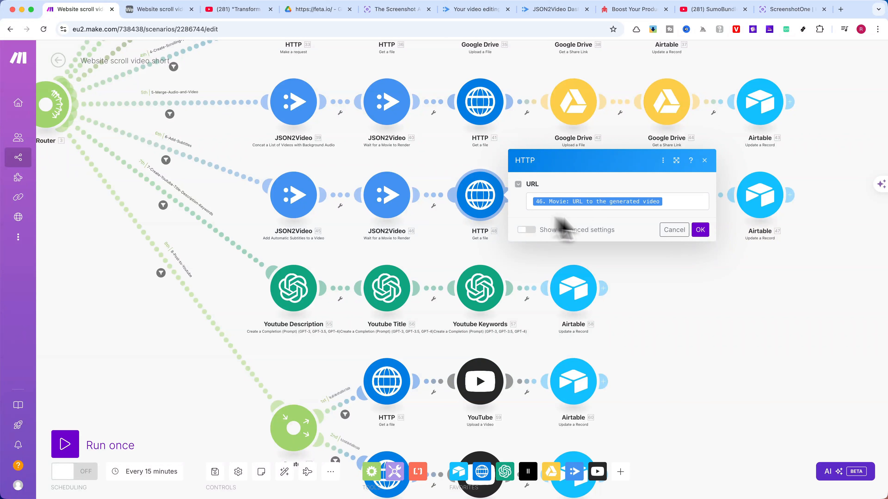
pyautogui.click(668, 203)
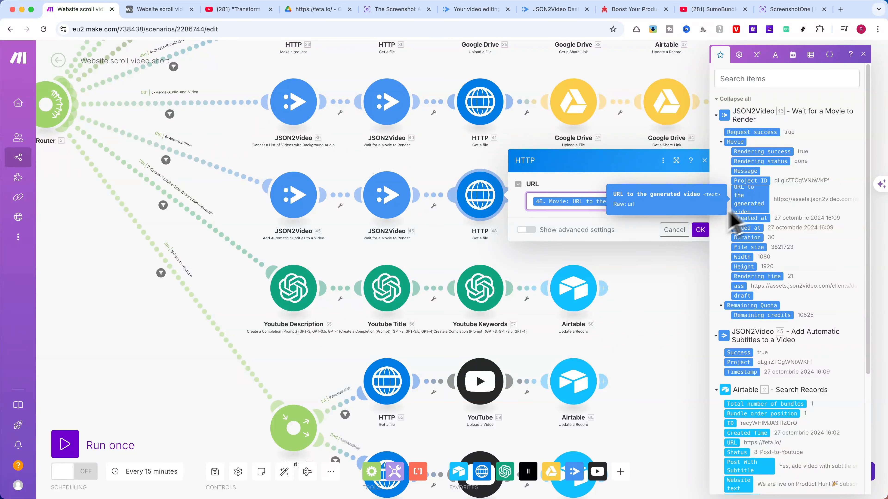
pyautogui.click(700, 229)
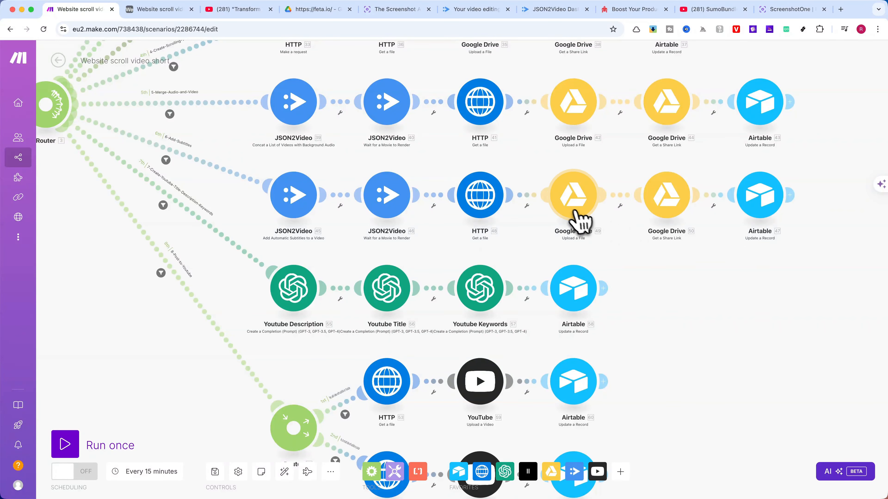
# Step: Check the Folder ID and file source in the sixth route's Google Drive Upload a File module and accept its settings
pyautogui.click(569, 205)
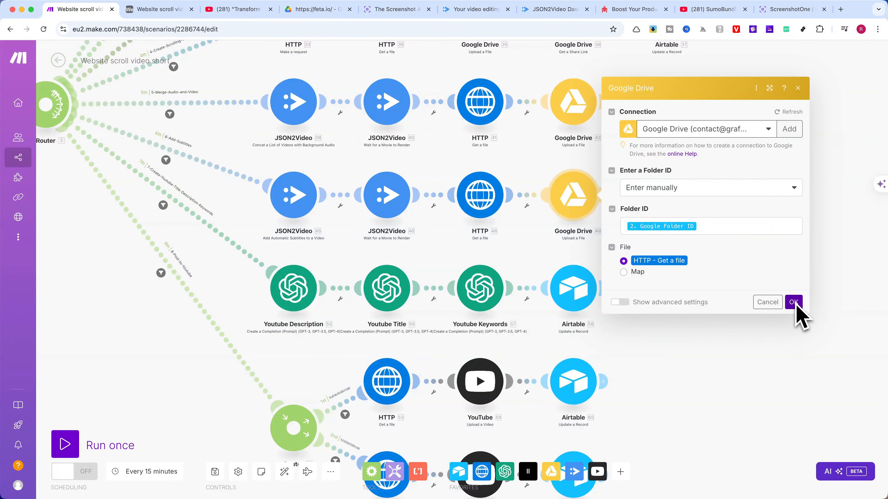
pyautogui.click(707, 229)
pyautogui.click(722, 263)
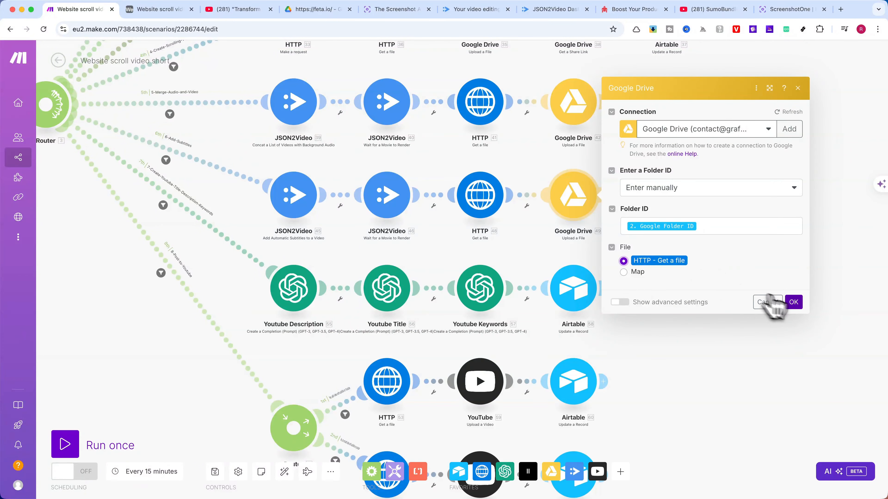
pyautogui.click(792, 302)
# Step: Check the File ID mapping in the sixth route's Google Drive Get a Share Link module and accept its settings
pyautogui.click(667, 211)
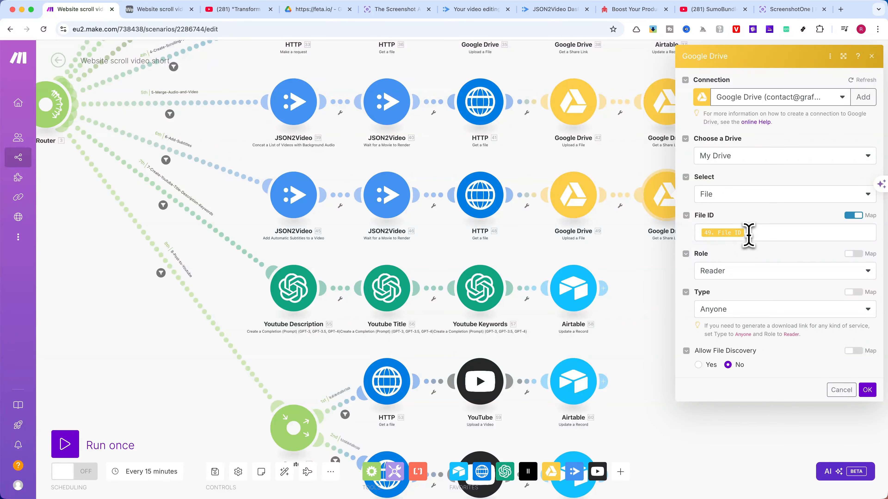
pyautogui.click(748, 234)
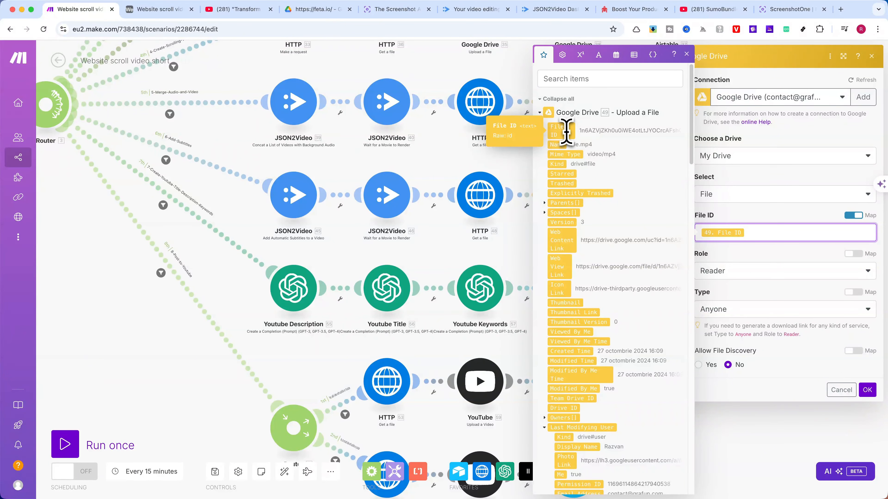
pyautogui.click(686, 55)
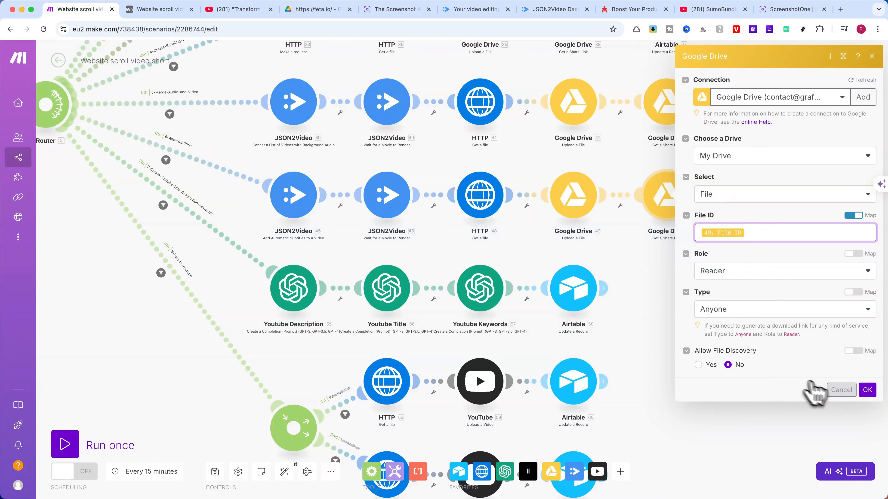
pyautogui.click(868, 390)
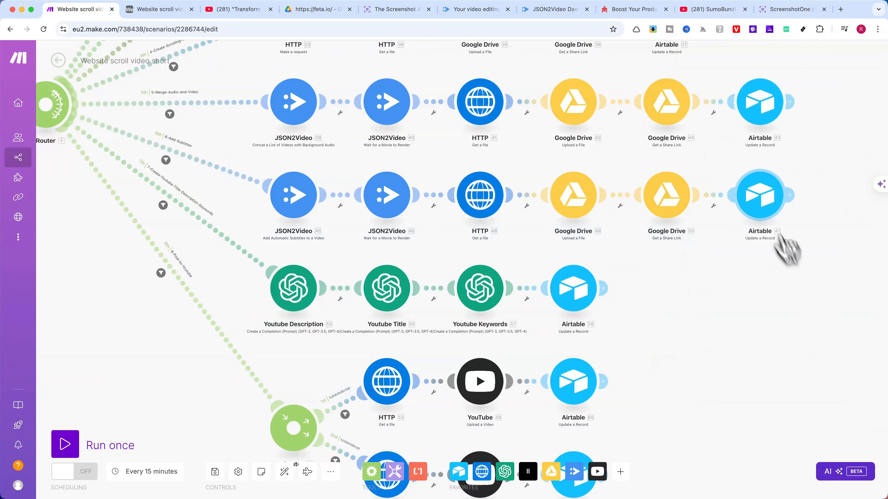
# Step: Review the record ID, status and Final Video with Subtitles file URL in the sixth route's Airtable Update a Record module and accept it
pyautogui.click(765, 199)
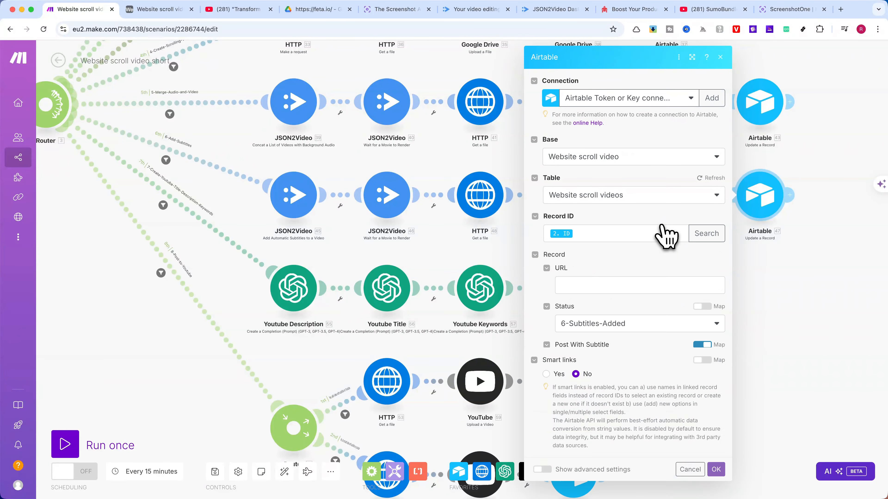
pyautogui.scroll(-15, 666, 236)
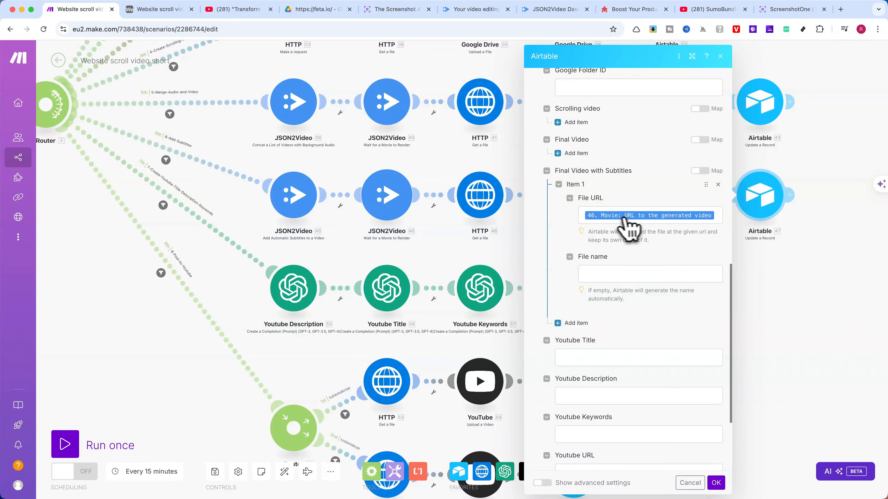
pyautogui.scroll(-1, 661, 231)
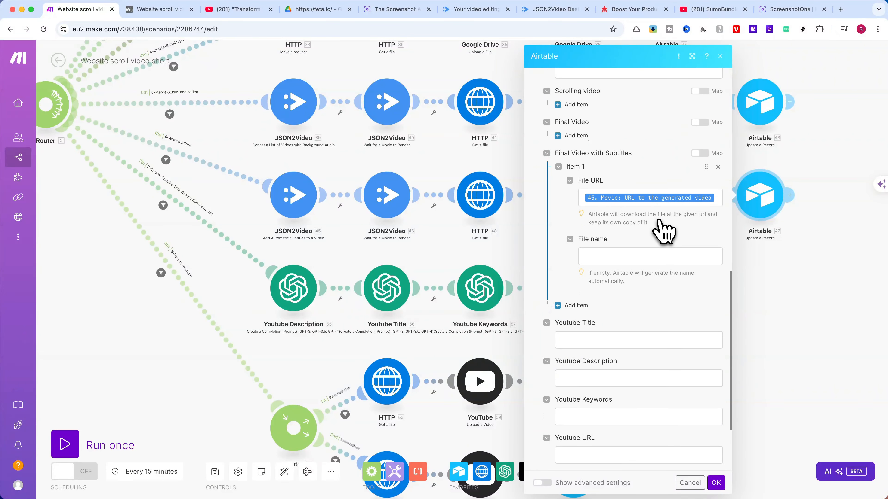
pyautogui.scroll(1, 661, 229)
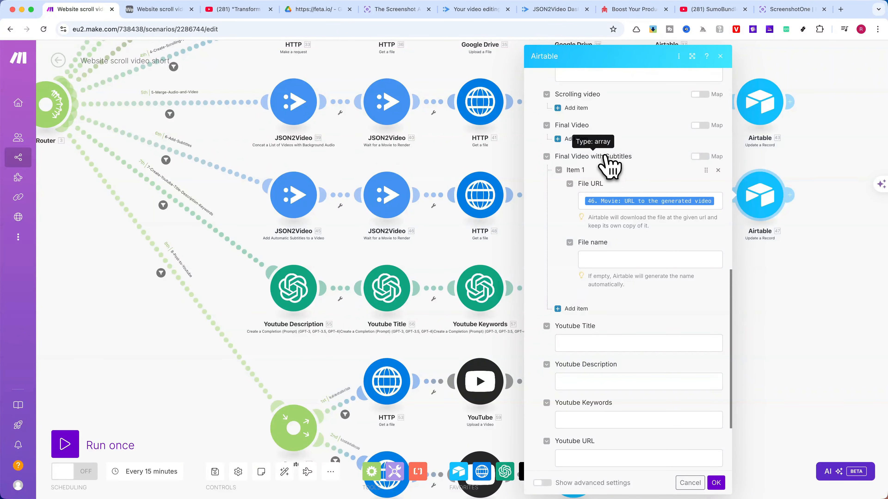
pyautogui.scroll(15, 646, 159)
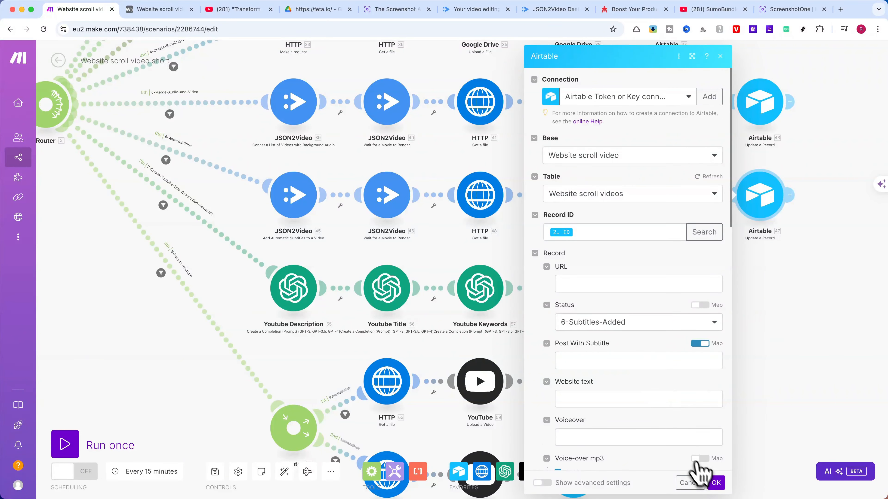
pyautogui.click(715, 483)
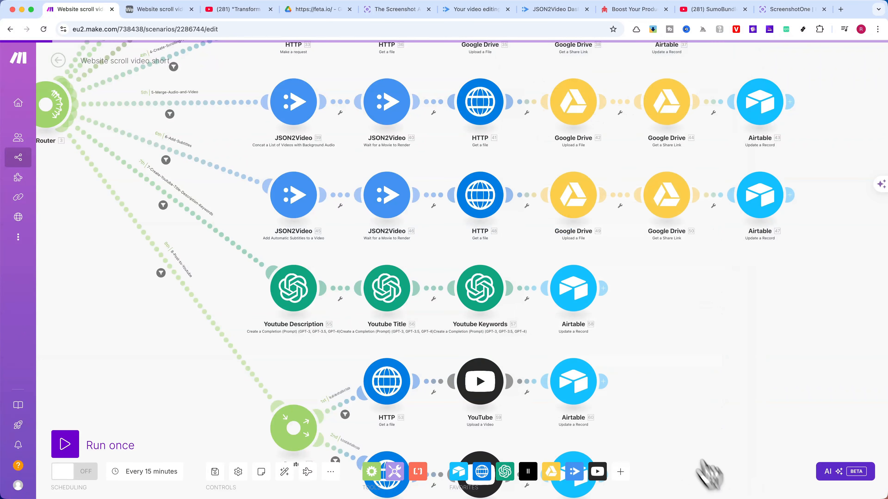
# Step: Open the seventh route's filter and check its label, fallback option and Status condition
pyautogui.scroll(-2, 402, 266)
pyautogui.moveTo(337, 259); pyautogui.dragTo(462, 254)
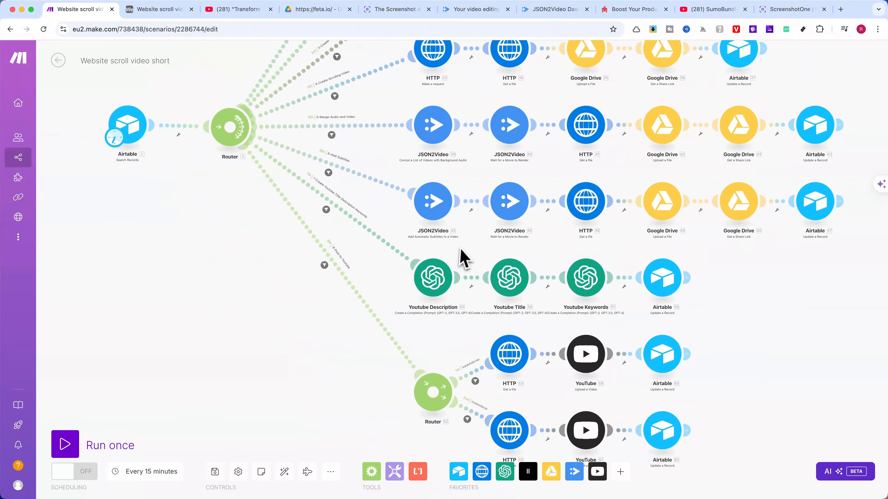
pyautogui.scroll(1, 468, 258)
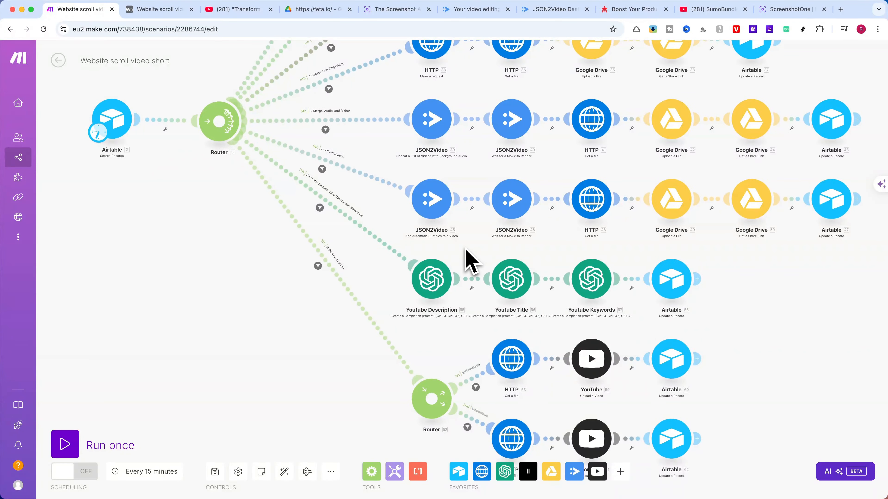
pyautogui.scroll(-1, 440, 224)
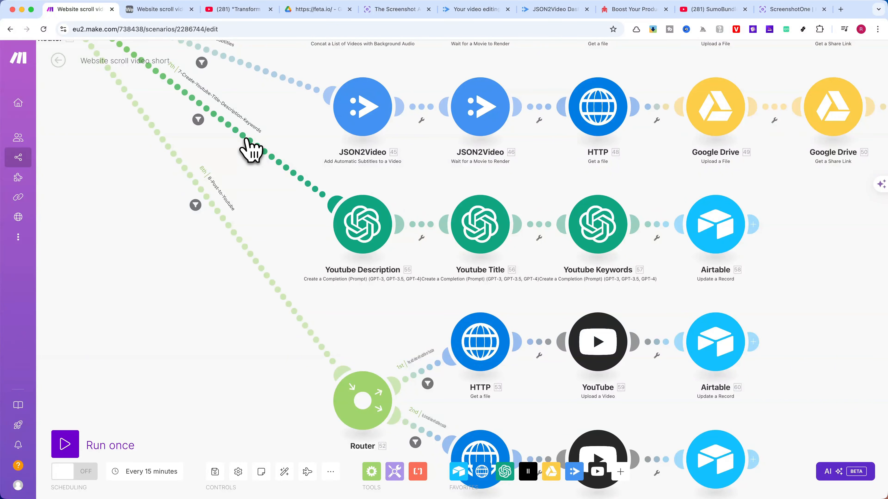
pyautogui.click(244, 139)
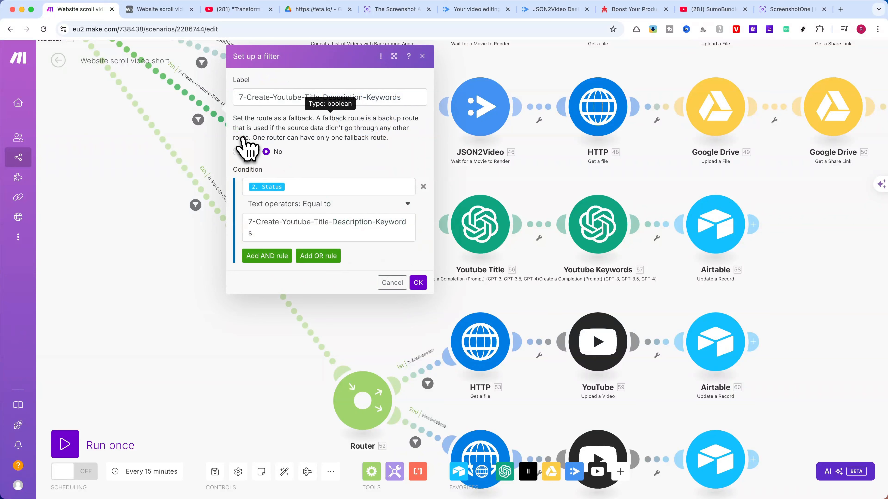
pyautogui.click(409, 99)
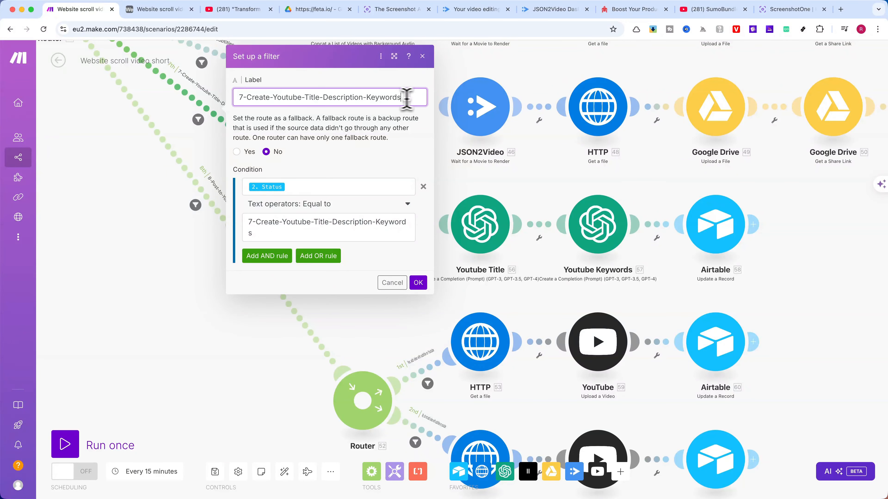
# Step: Set the record's Status in Airtable to 7-Create-Youtube-Title-Description-Keywords, and return to Make to accept the seventh route's filter
pyautogui.click(167, 11)
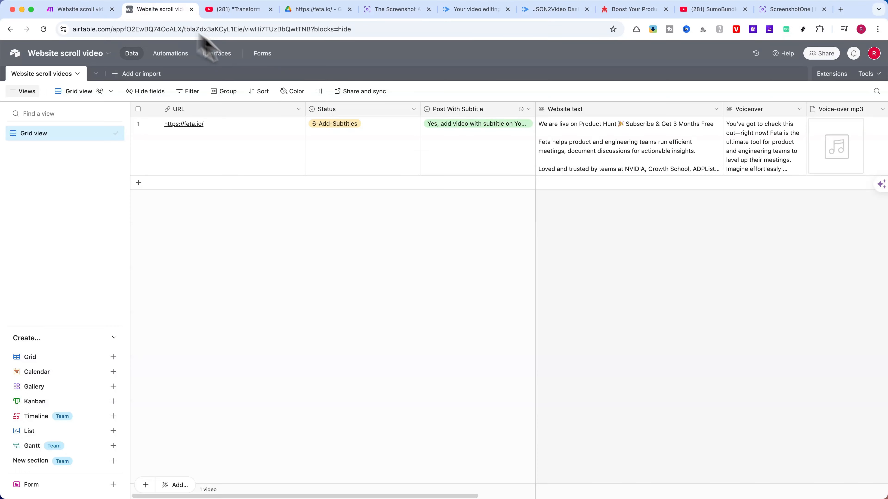
pyautogui.click(337, 129)
pyautogui.click(340, 135)
pyautogui.scroll(-4, 348, 203)
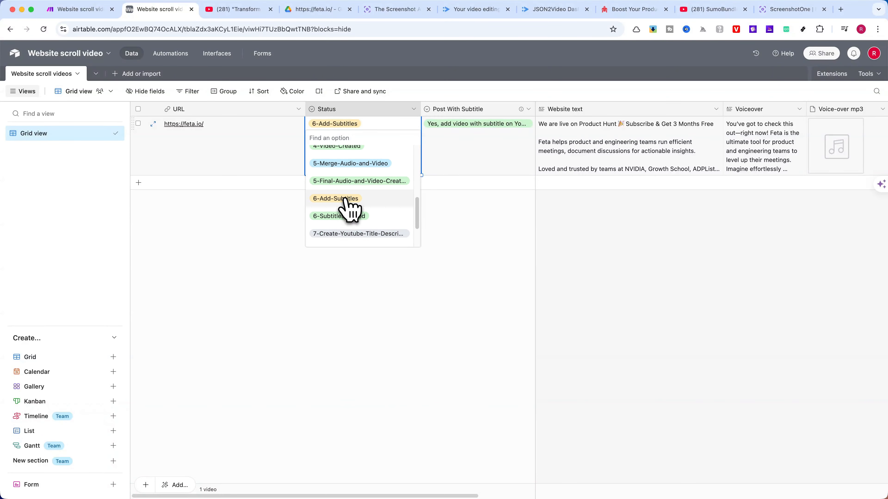
pyautogui.click(352, 241)
pyautogui.click(84, 10)
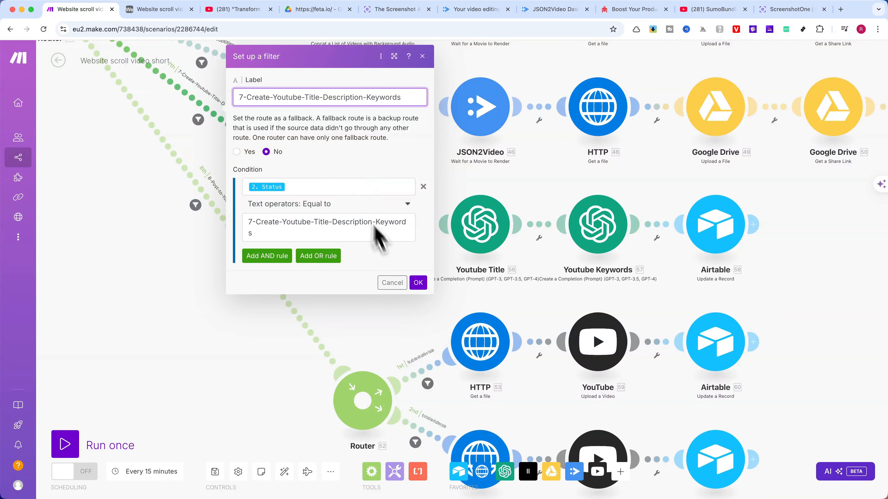
pyautogui.click(418, 283)
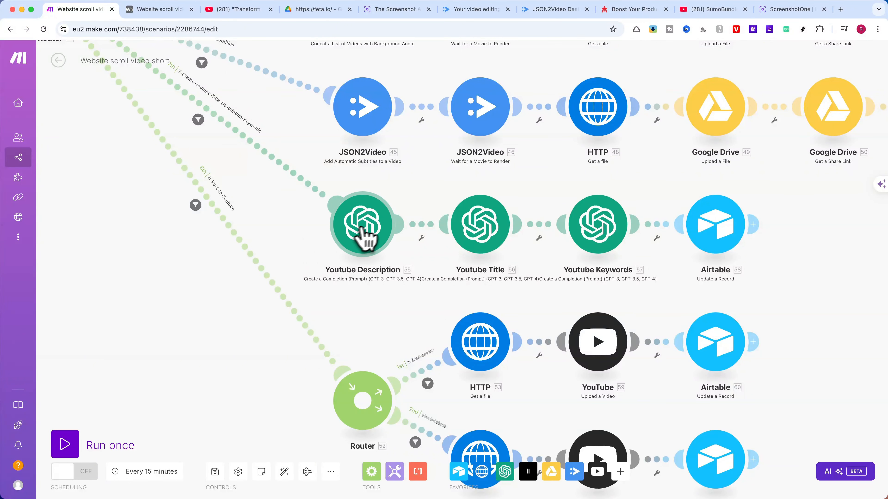
# Step: Review the model and both message prompts in the seventh route's Youtube Description OpenAI module and accept its settings
pyautogui.click(373, 232)
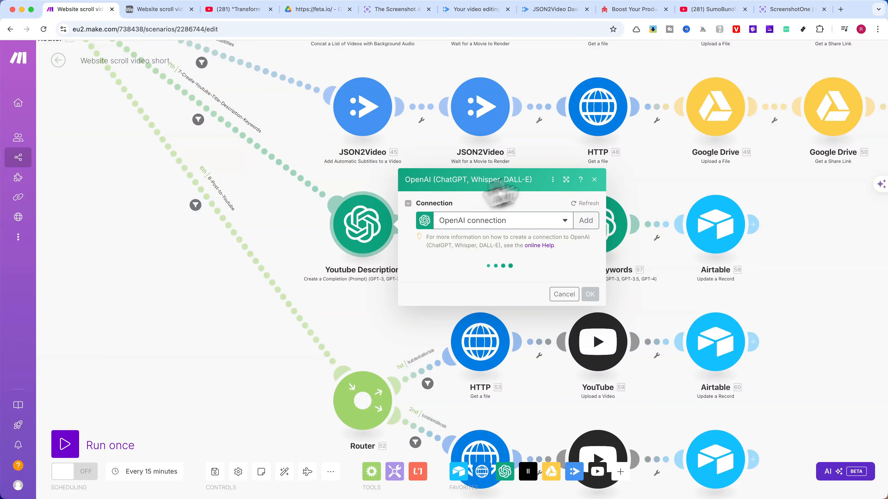
pyautogui.click(566, 56)
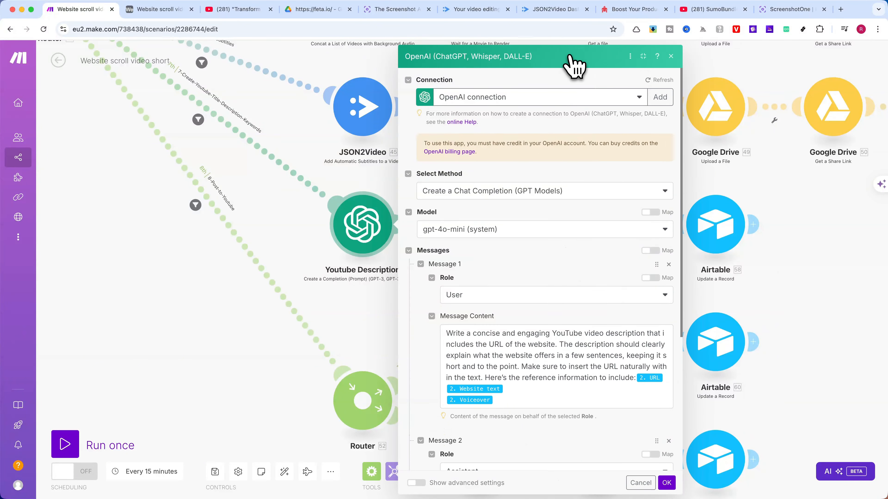
pyautogui.scroll(-5, 534, 357)
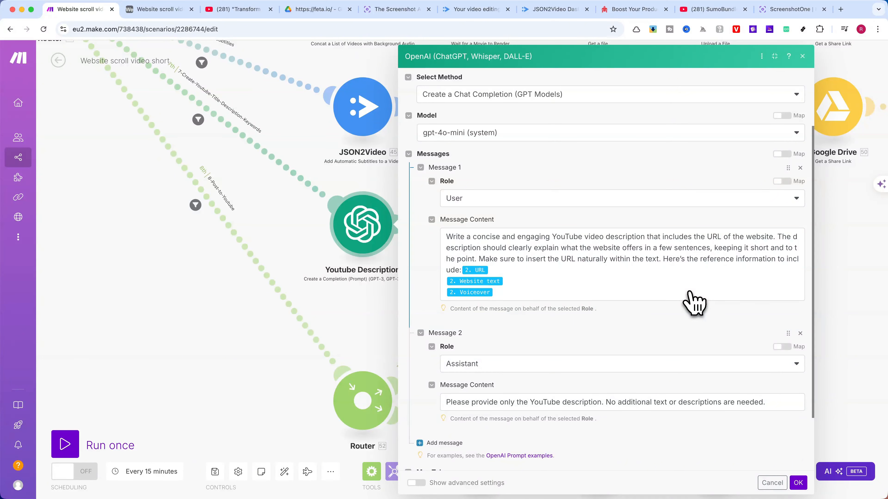
pyautogui.click(798, 482)
# Step: Review the user and assistant prompts in the Youtube Title OpenAI module and accept its settings
pyautogui.click(480, 224)
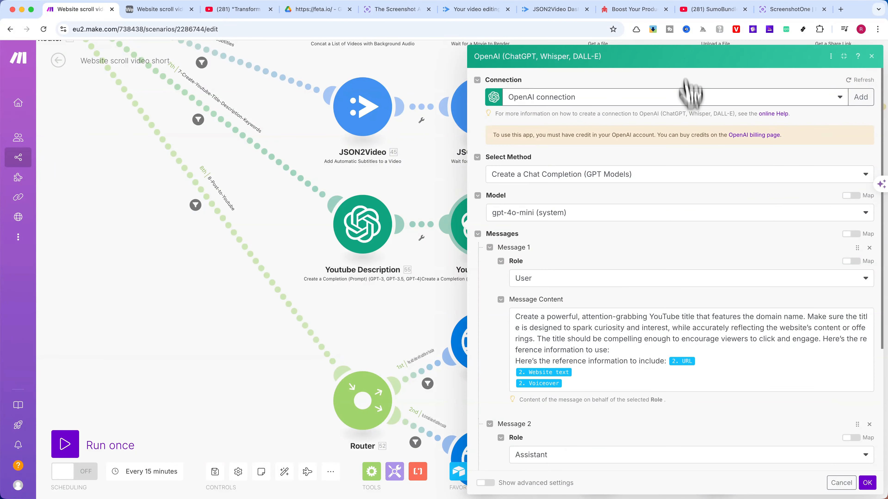
pyautogui.scroll(-3, 709, 360)
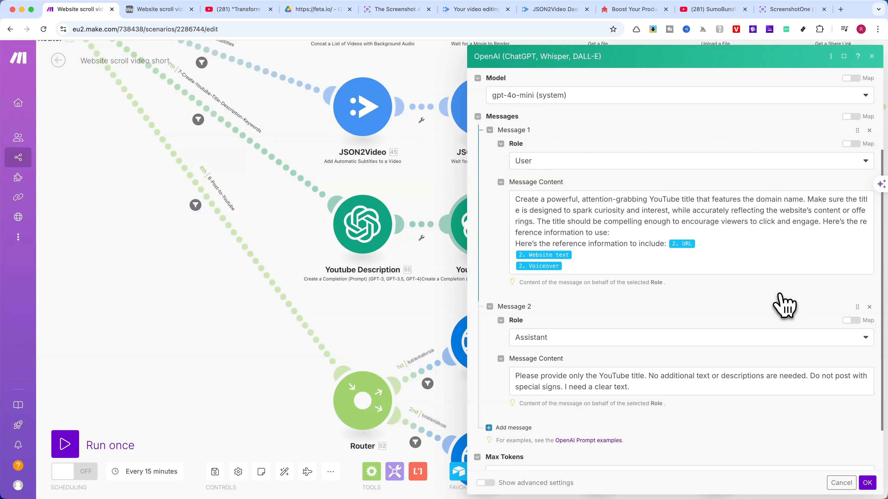
pyautogui.click(867, 483)
# Step: Review the keyword prompt and the comma-separated output instruction in the Youtube Keywords OpenAI module, and close its settings
pyautogui.click(618, 235)
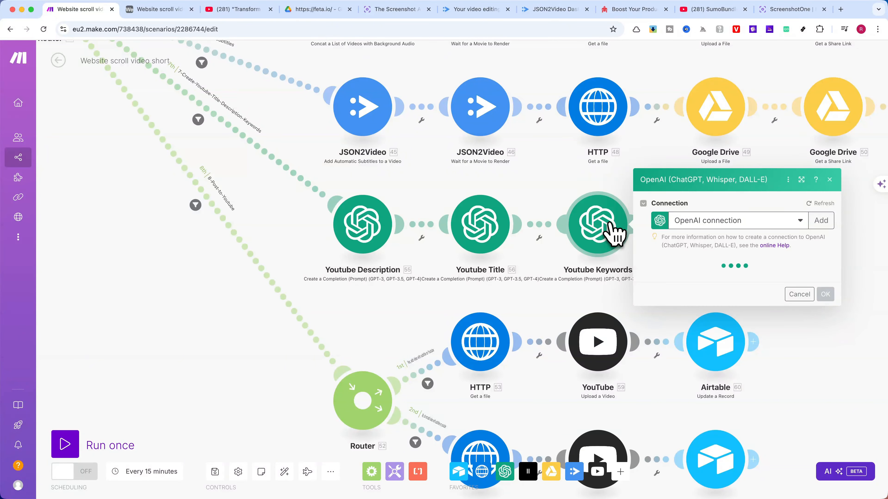
pyautogui.click(804, 66)
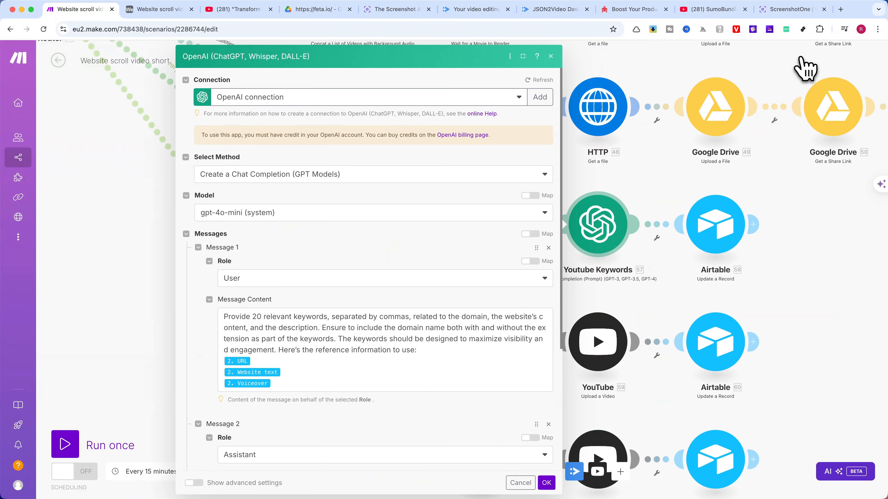
pyautogui.scroll(-4, 392, 349)
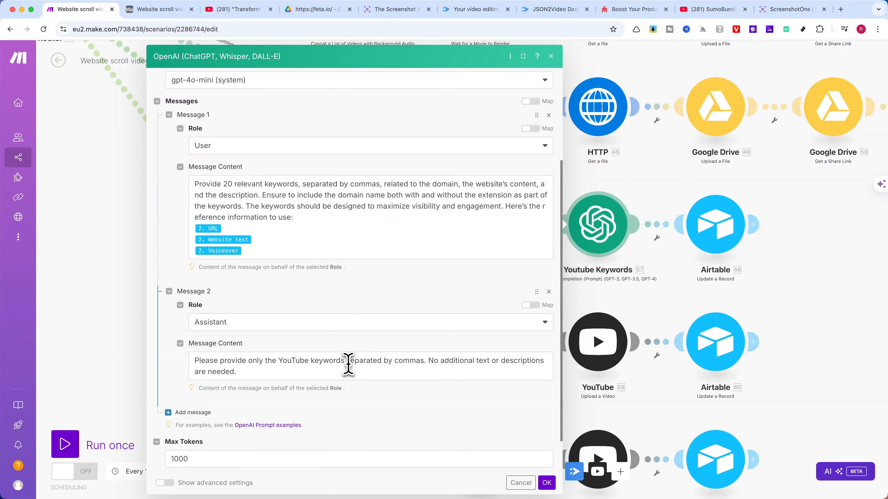
pyautogui.moveTo(347, 360); pyautogui.dragTo(424, 361)
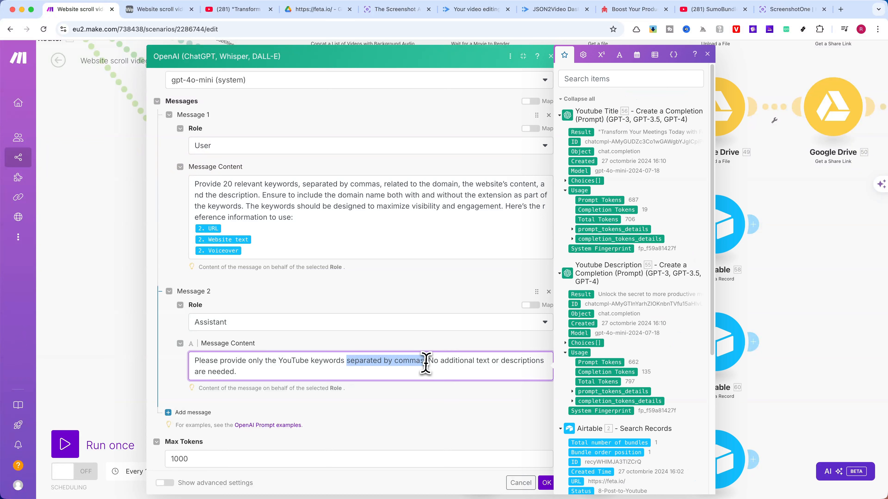
pyautogui.click(432, 243)
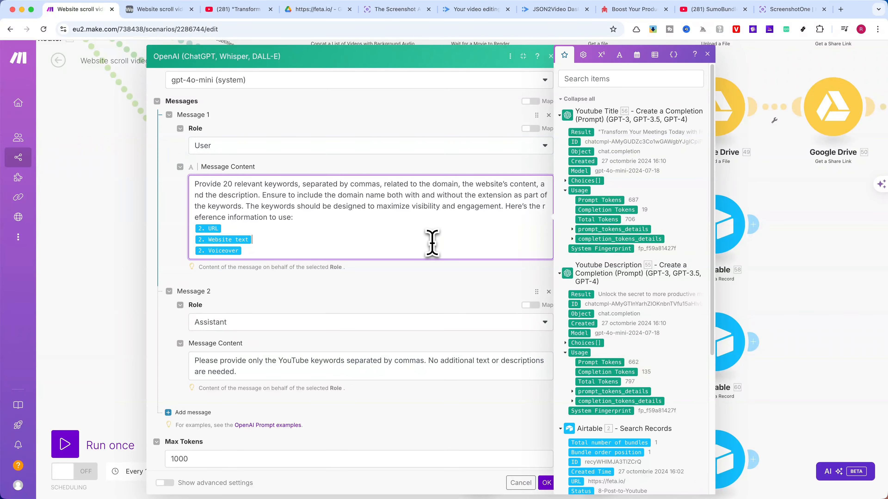
pyautogui.click(707, 54)
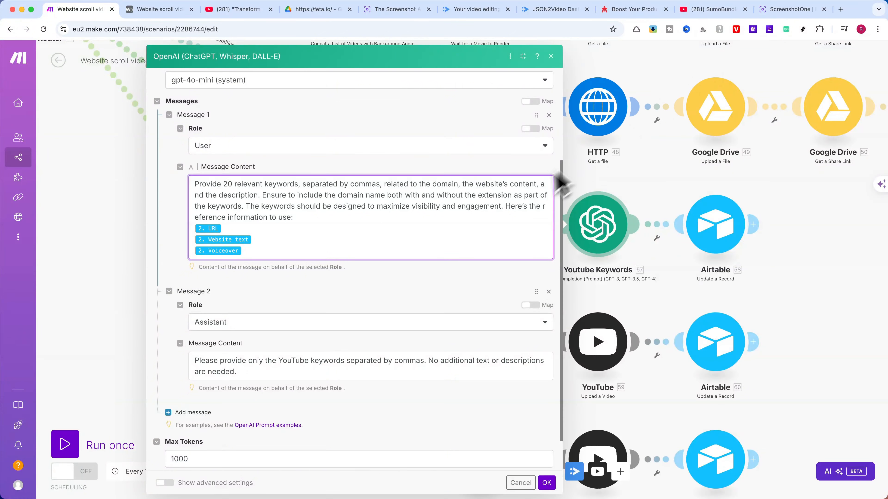
pyautogui.scroll(-1, 411, 280)
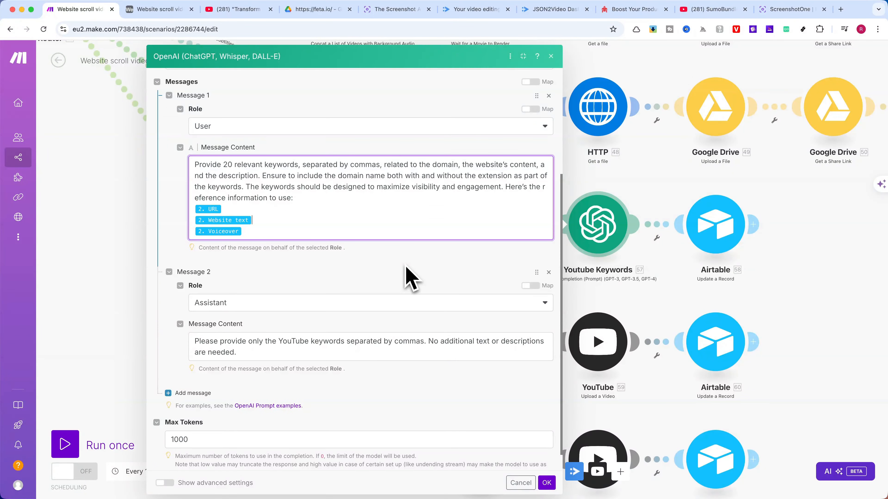
pyautogui.click(551, 56)
# Step: Check the YouTube title, description, keywords and Status mappings in the seventh route's Airtable Update a Record module and close it
pyautogui.click(731, 231)
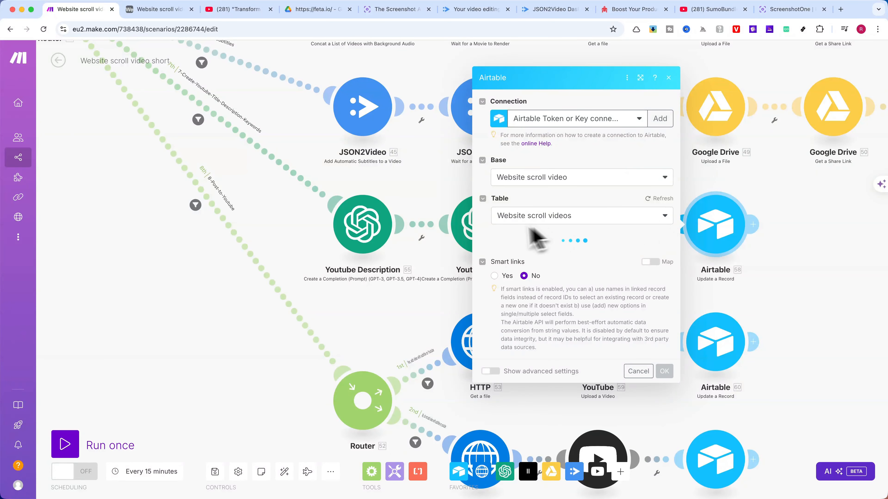
pyautogui.scroll(-8, 559, 232)
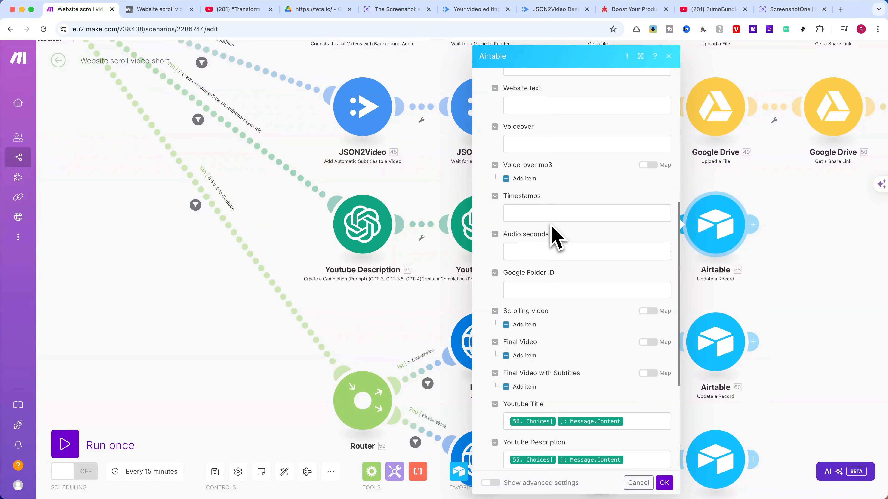
pyautogui.scroll(-5, 554, 238)
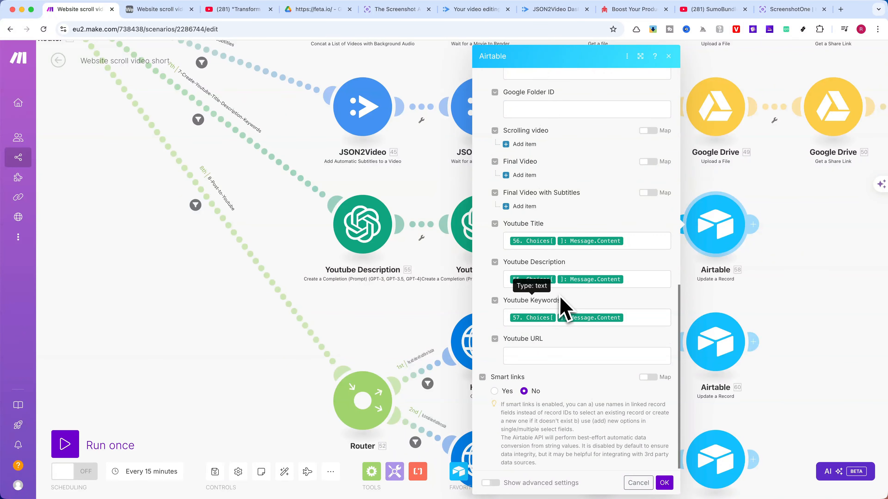
pyautogui.scroll(10, 561, 303)
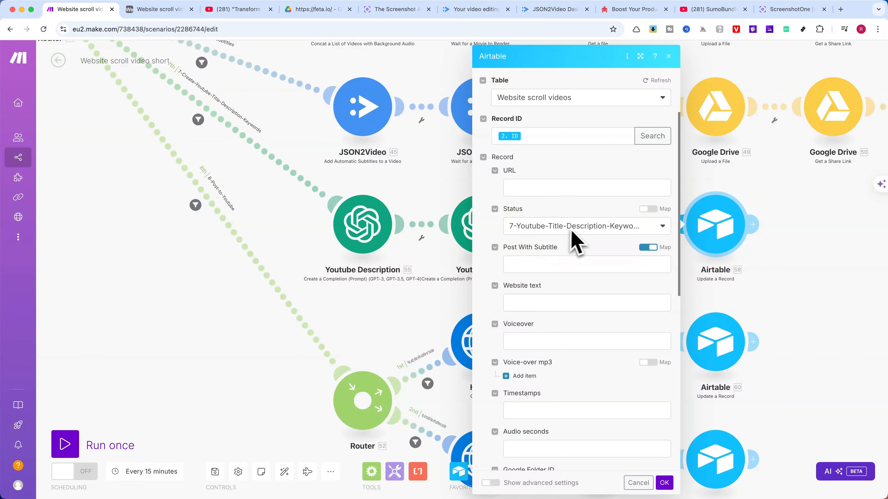
pyautogui.click(668, 56)
# Step: Check the filters on both branches of the eighth route's router, for posting with and without subtitles, and close them
pyautogui.scroll(-2, 506, 251)
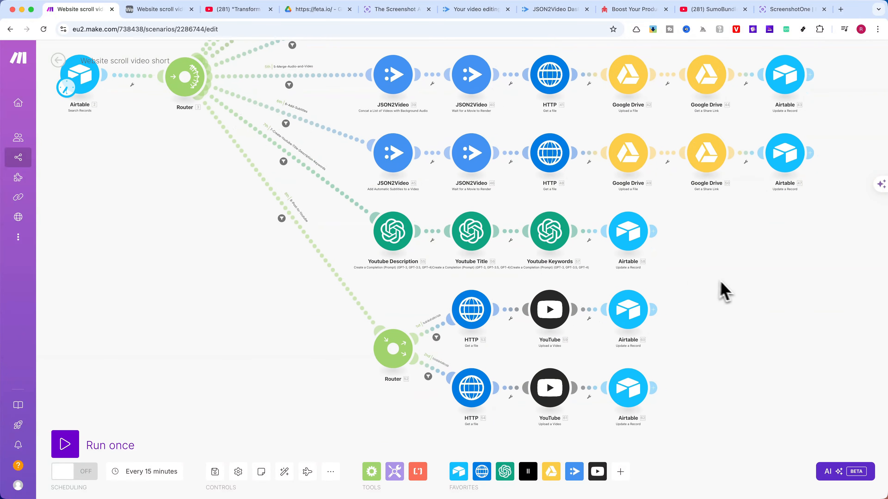
pyautogui.moveTo(723, 290); pyautogui.dragTo(644, 291)
pyautogui.scroll(-2, 644, 292)
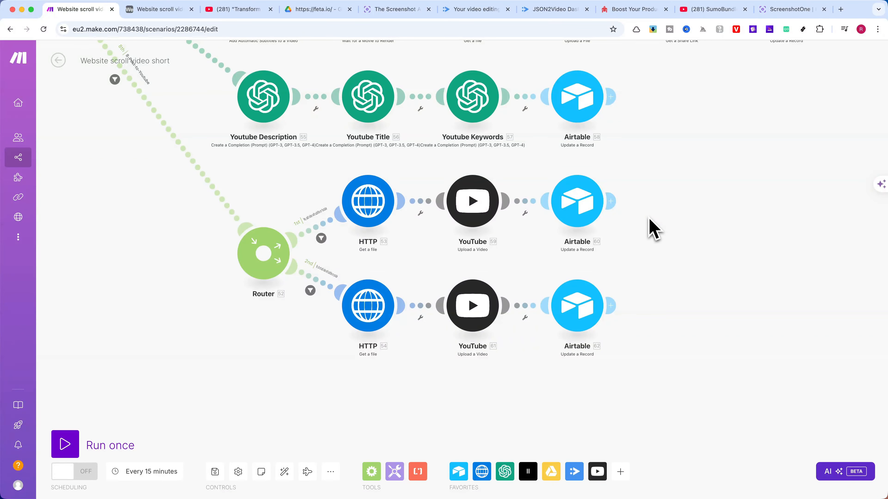
pyautogui.moveTo(652, 229)
pyautogui.mouseDown()
pyautogui.moveTo(654, 254)
pyautogui.moveTo(662, 241)
pyautogui.mouseUp()
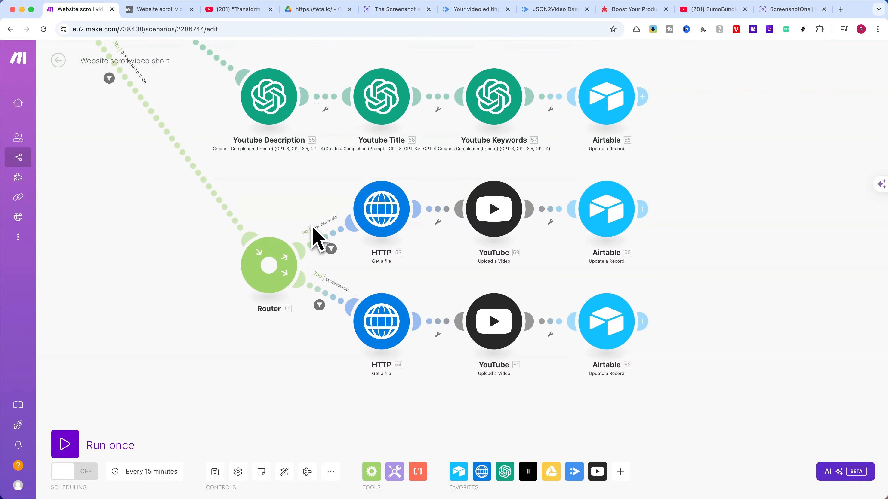
pyautogui.scroll(3, 312, 228)
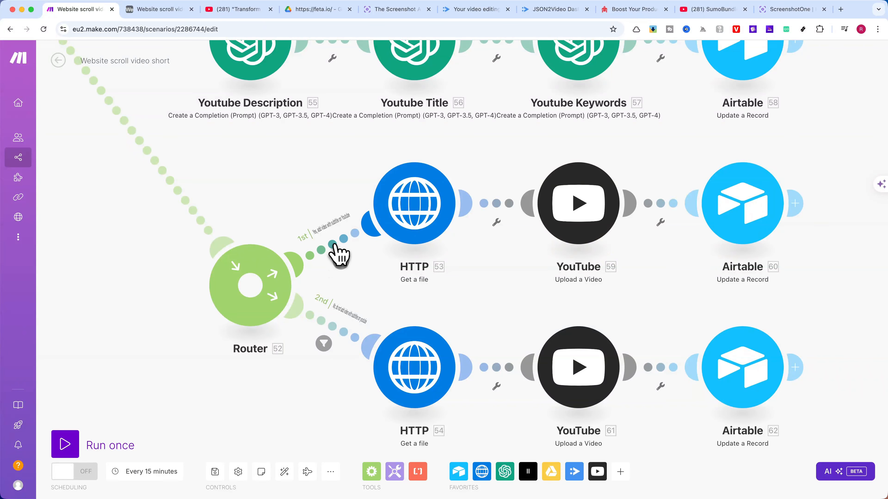
pyautogui.click(337, 253)
pyautogui.click(556, 136)
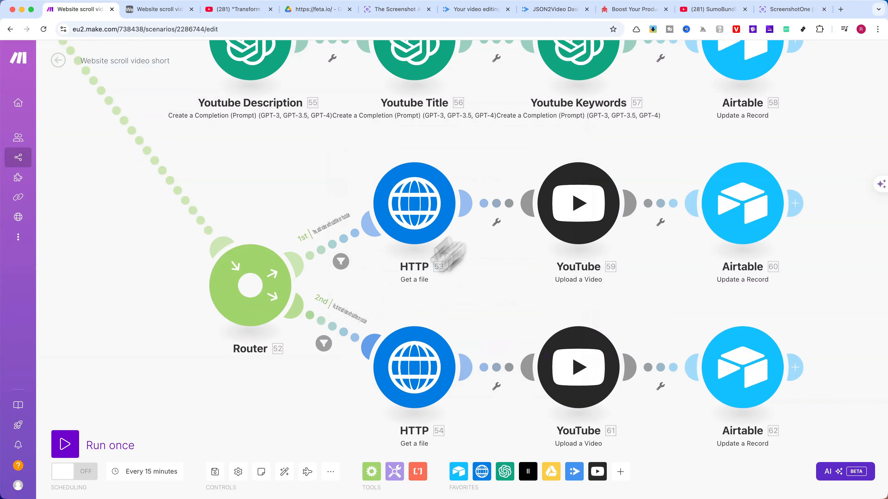
pyautogui.click(337, 330)
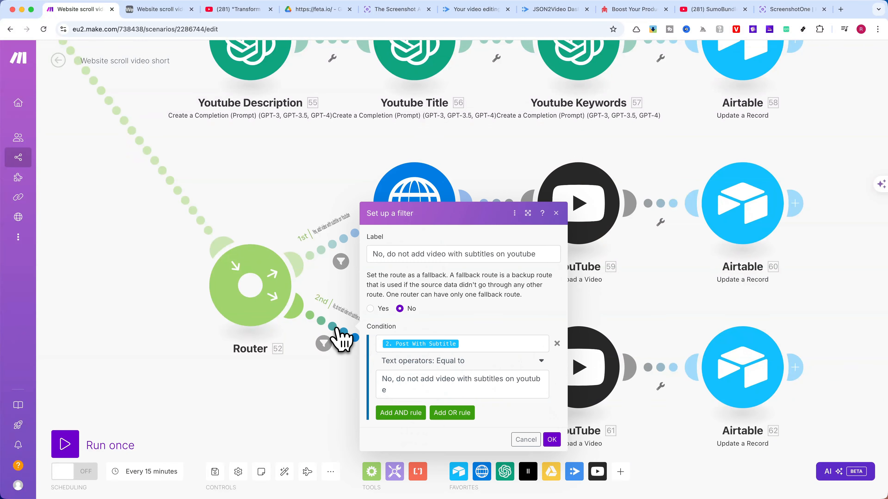
pyautogui.click(556, 213)
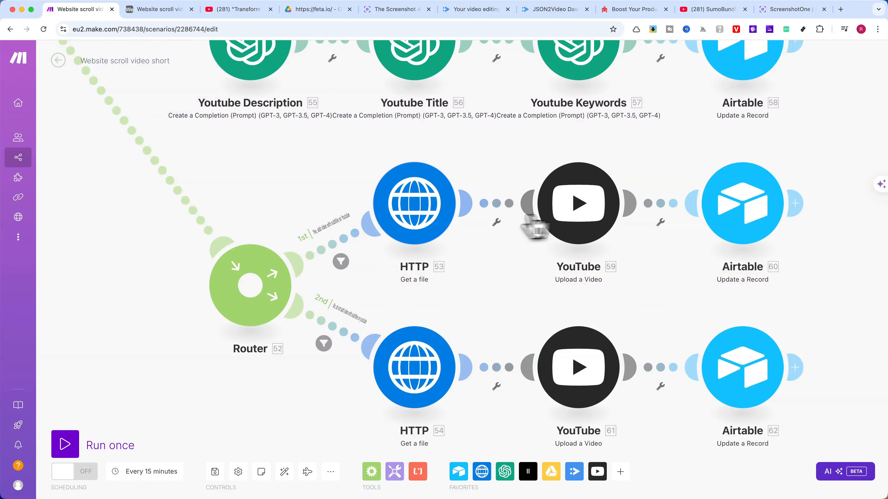
# Step: Open the filter of the 8-Post-to-Youtube route to check its condition
pyautogui.scroll(-3, 241, 209)
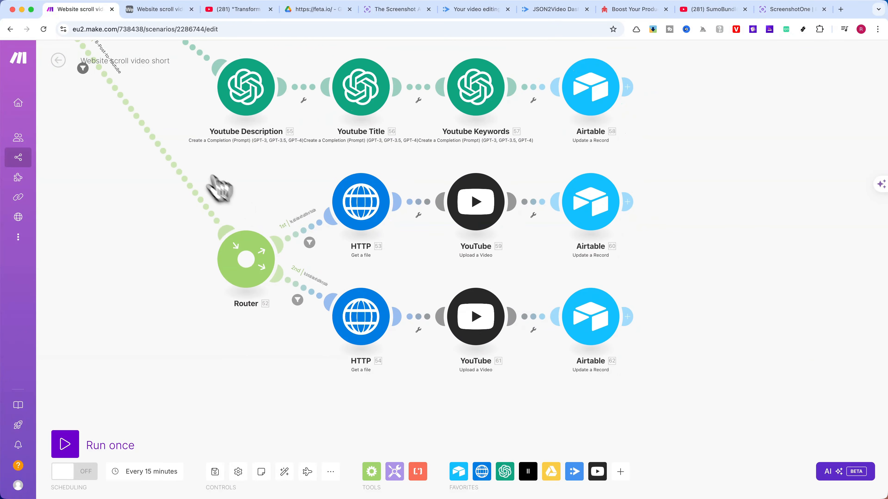
pyautogui.click(172, 163)
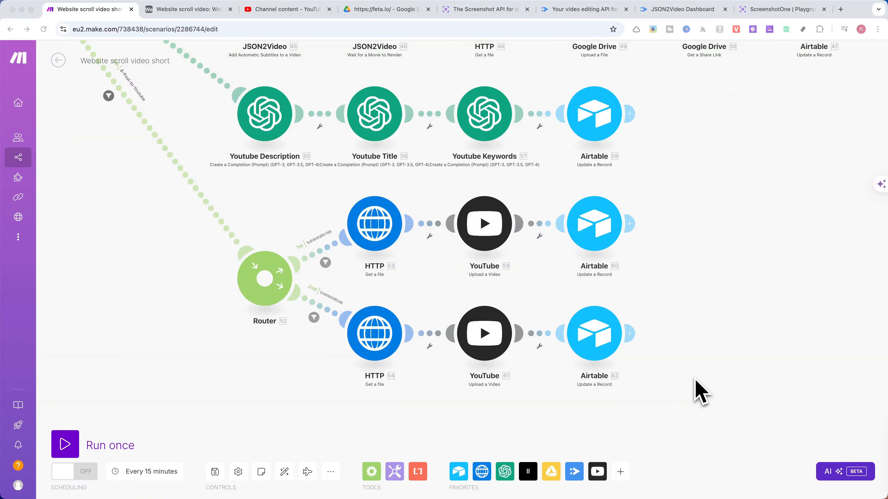
# Step: Check the file URL mapping in the subtitles branch's HTTP Get a File module against the Final Video with Subtitles fields, and close it
pyautogui.click(374, 237)
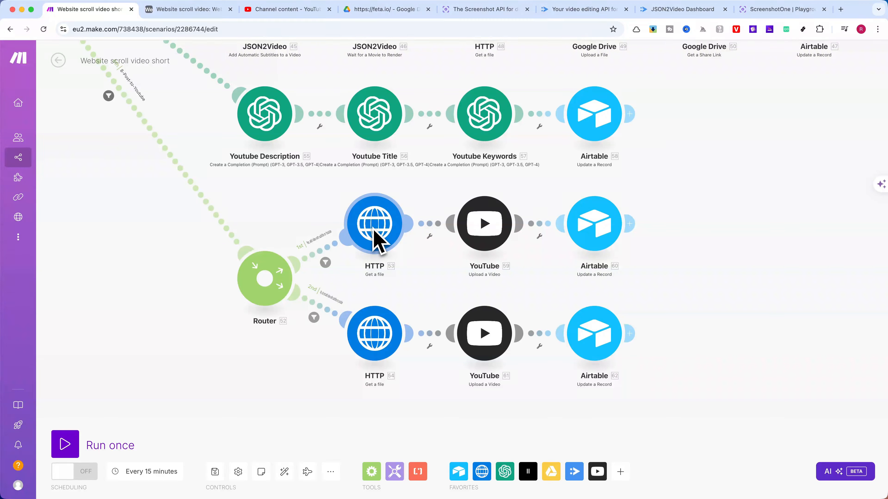
pyautogui.click(374, 236)
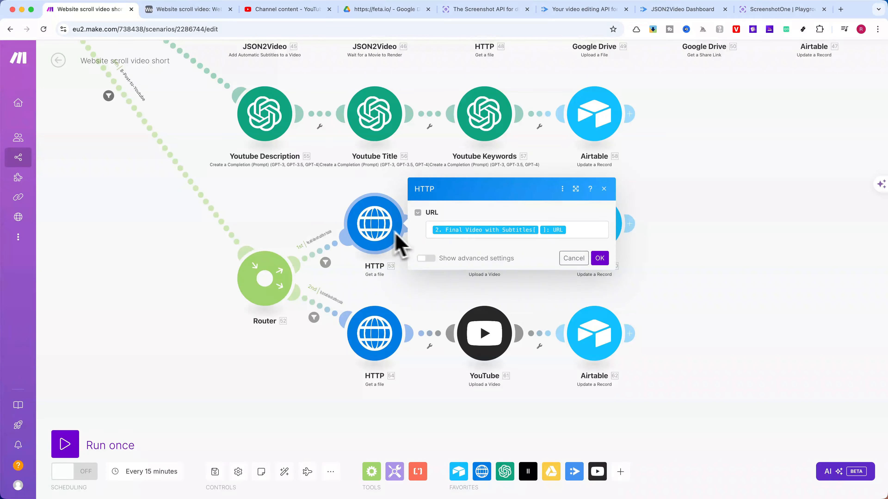
pyautogui.click(583, 231)
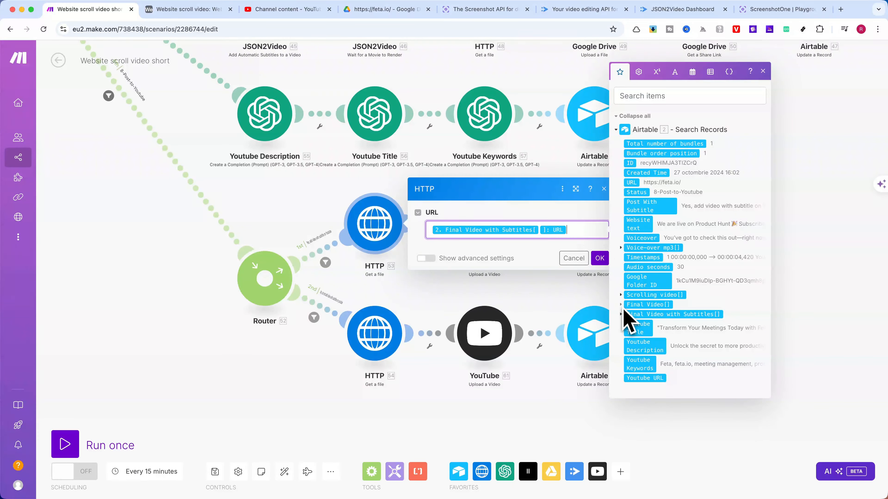
pyautogui.click(624, 315)
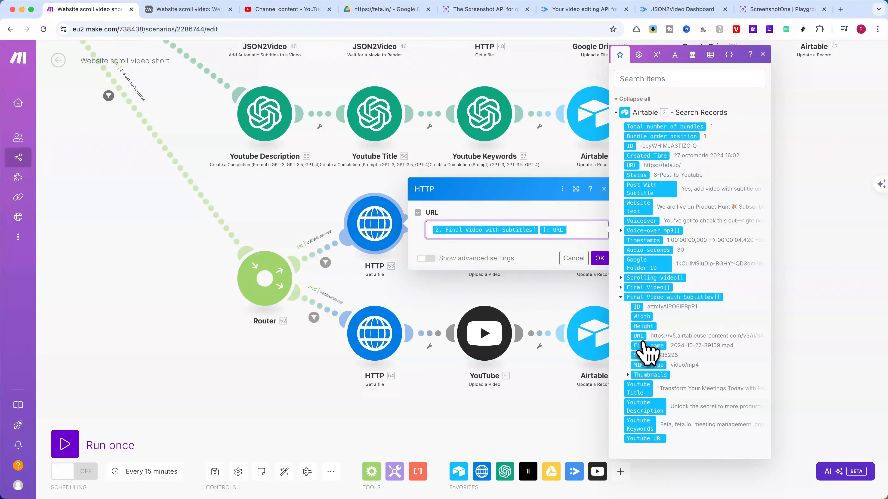
pyautogui.click(783, 187)
# Step: Review the title, file, category, privacy, description, tags and recording date settings in the subtitles branch's YouTube Upload a Video module, and close it
pyautogui.click(484, 224)
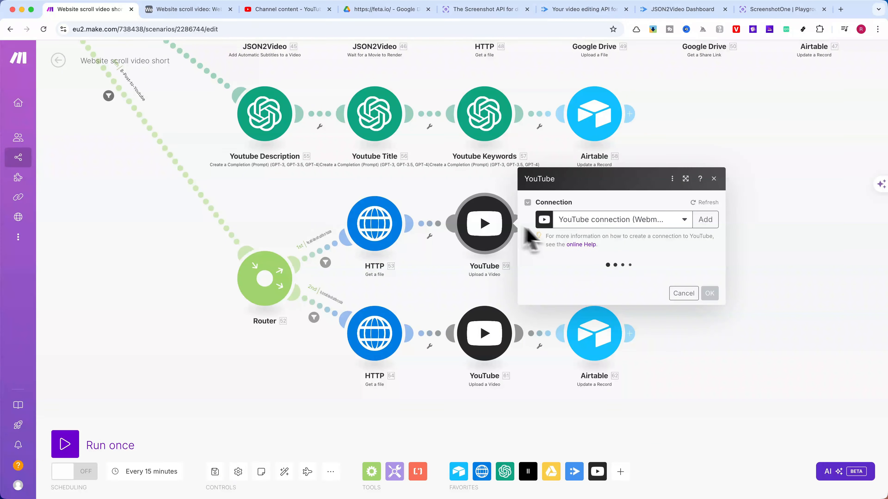
pyautogui.scroll(-2, 596, 231)
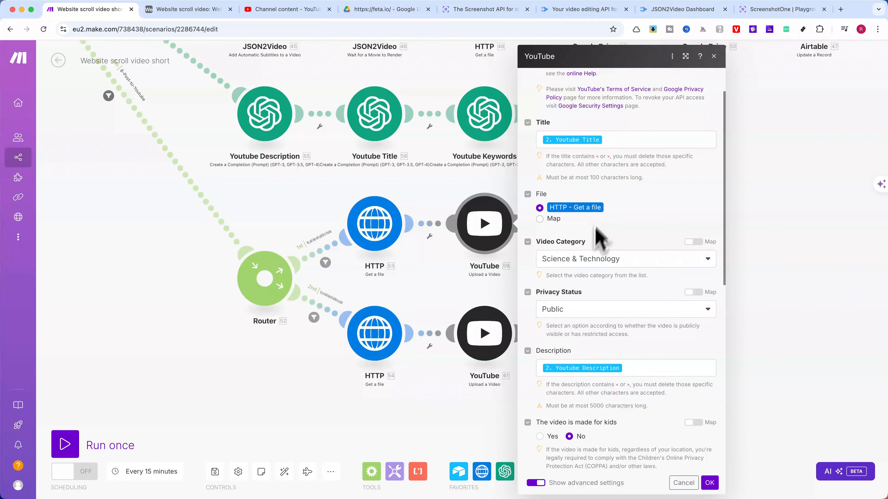
pyautogui.scroll(-3, 594, 224)
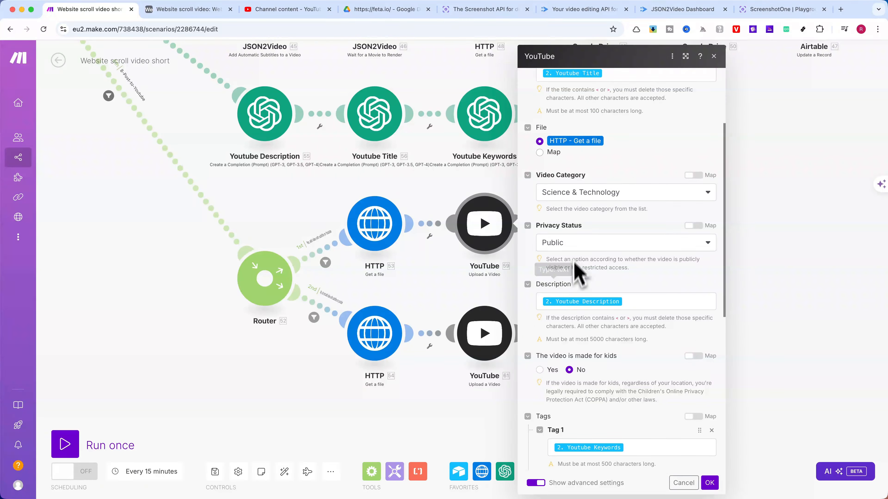
pyautogui.scroll(-5, 575, 280)
pyautogui.scroll(-4, 584, 339)
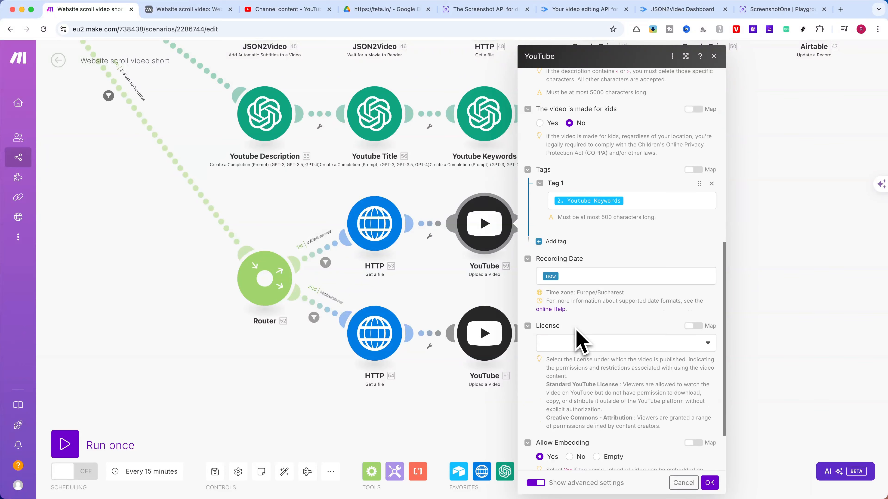
pyautogui.click(566, 279)
pyautogui.click(801, 80)
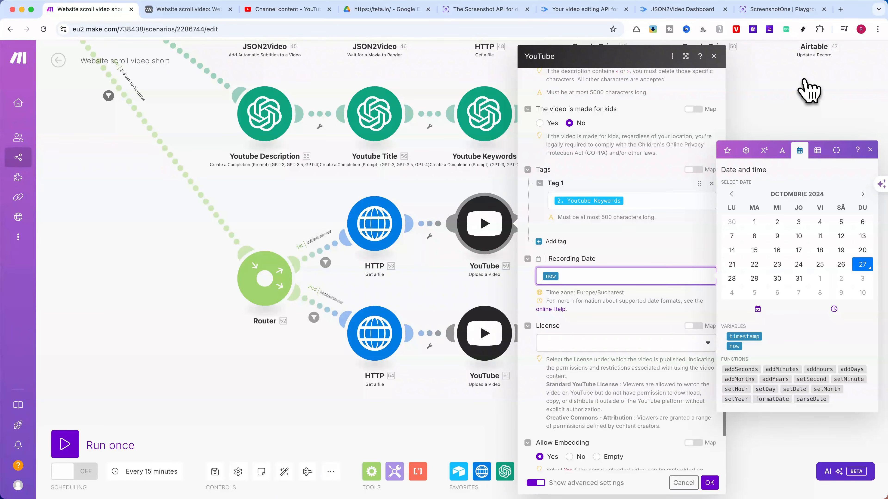
pyautogui.click(820, 126)
# Step: Check the Youtube URL mapping in the subtitles branch's Airtable module, compare it with the Youtube URL column in Airtable, and close the module
pyautogui.click(589, 233)
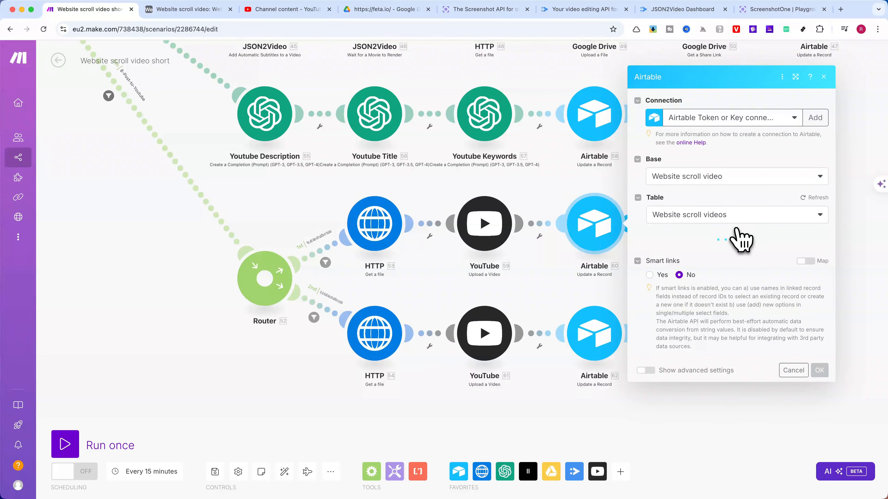
pyautogui.scroll(-10, 741, 240)
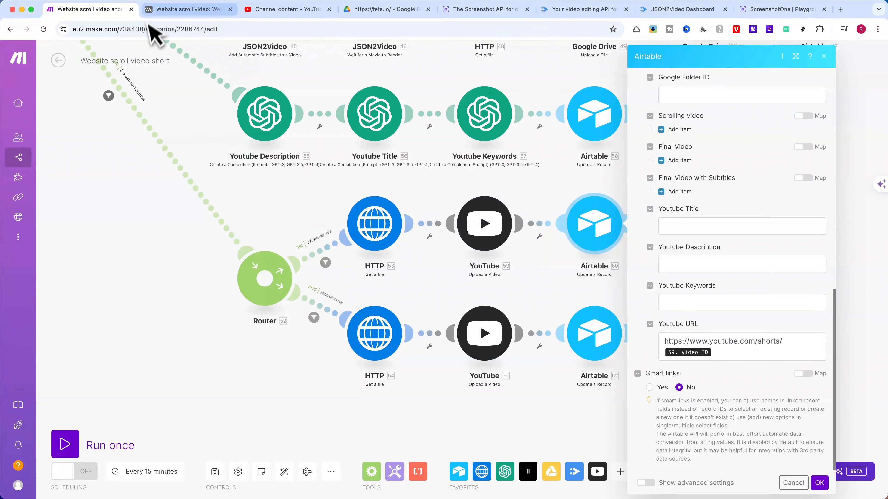
pyautogui.click(185, 9)
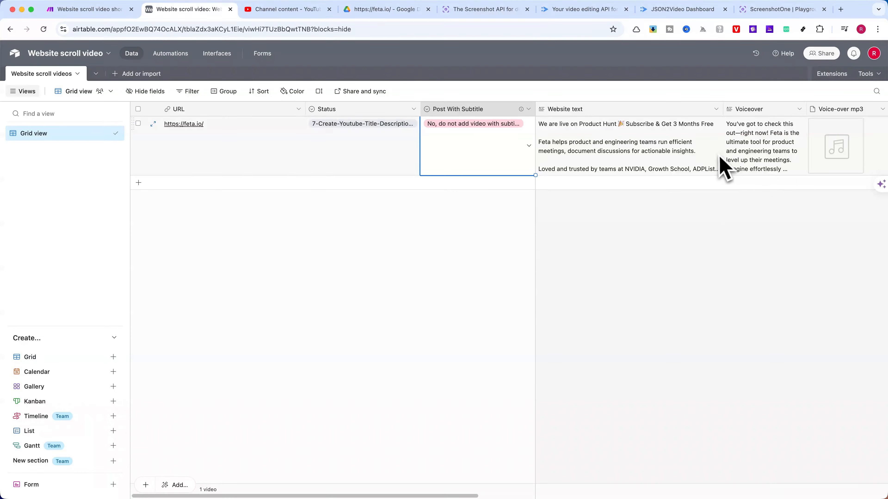
pyautogui.hscroll(15, 720, 156)
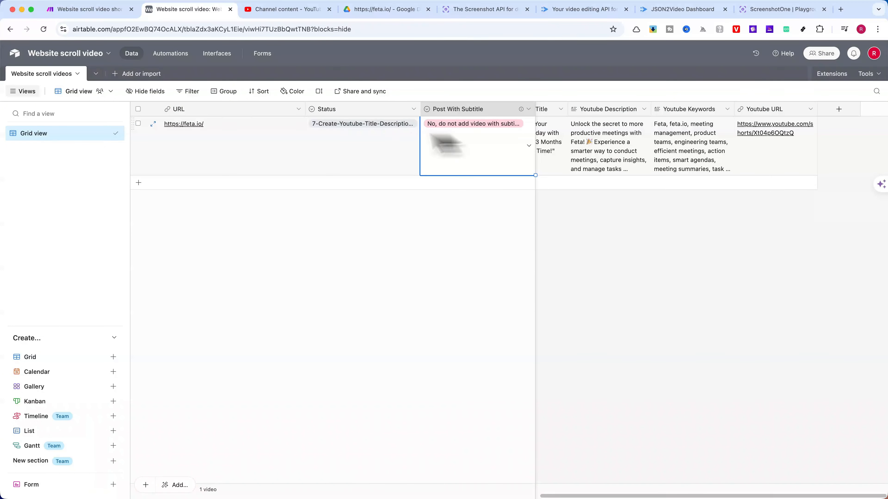
pyautogui.click(81, 9)
pyautogui.press('Escape')
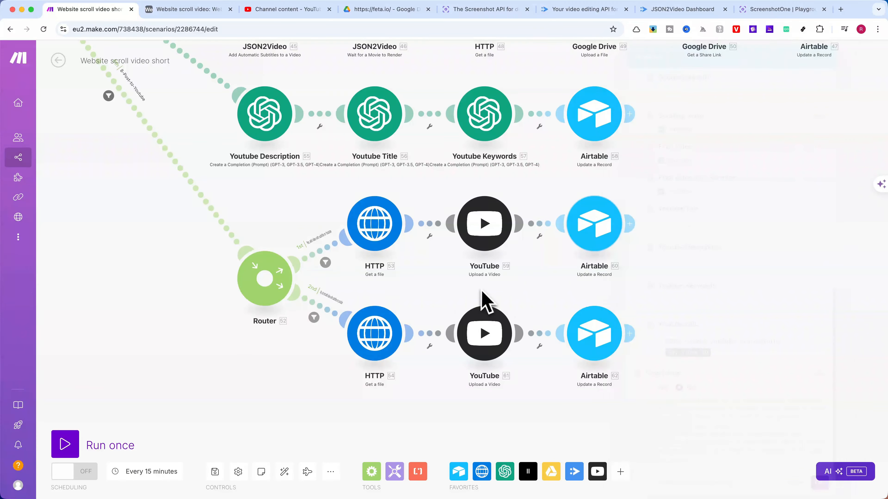
# Step: Check the no-subtitles branch's filter condition and the Final Video URL mapping in its HTTP Get a File module, and close both
pyautogui.click(328, 310)
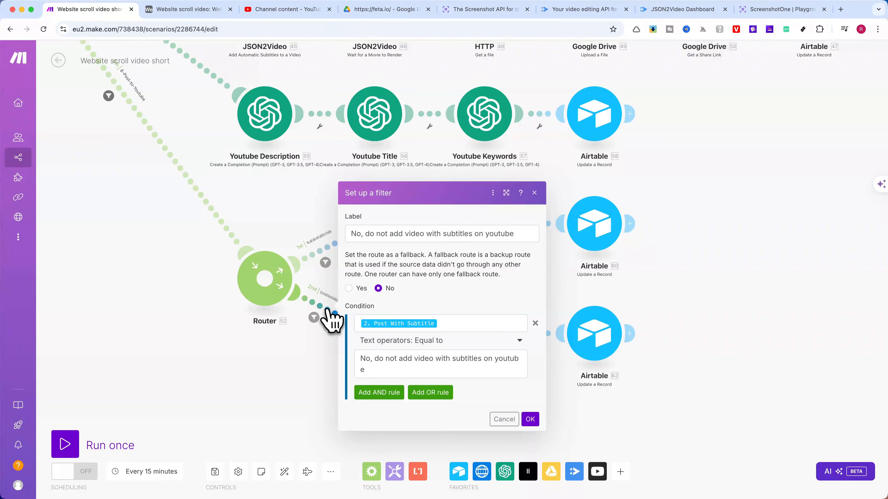
pyautogui.click(534, 192)
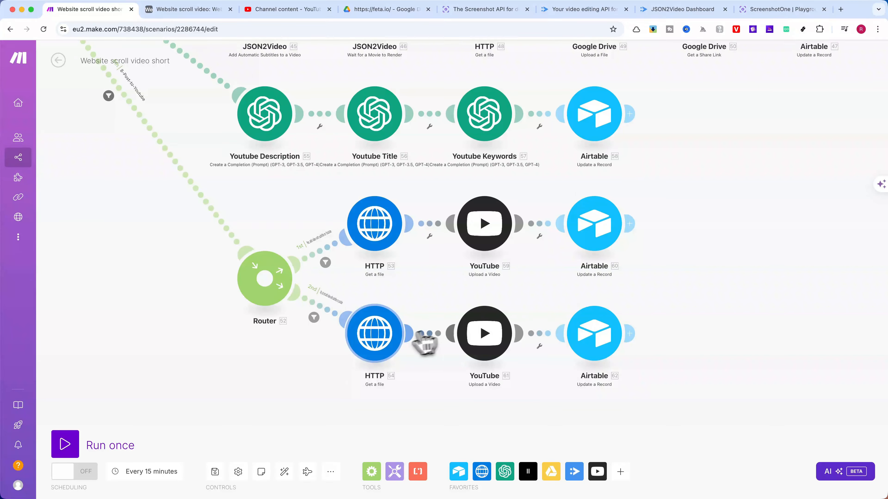
pyautogui.click(379, 344)
pyautogui.click(520, 341)
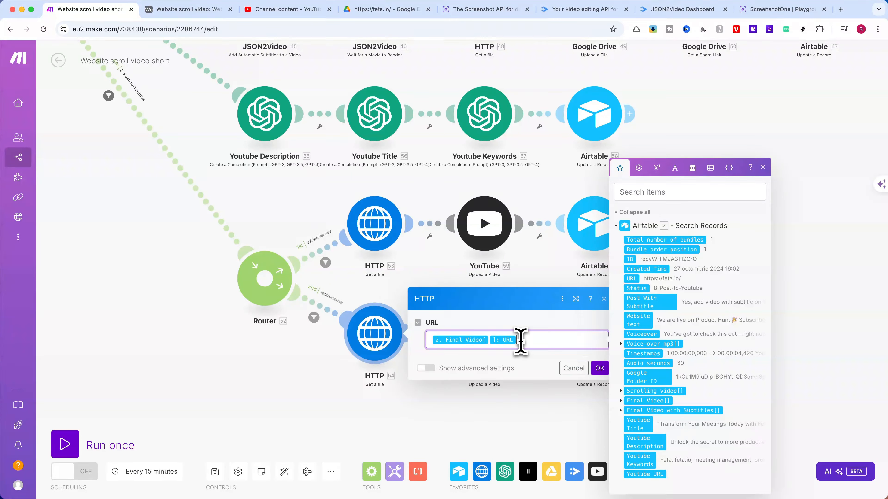
pyautogui.click(622, 401)
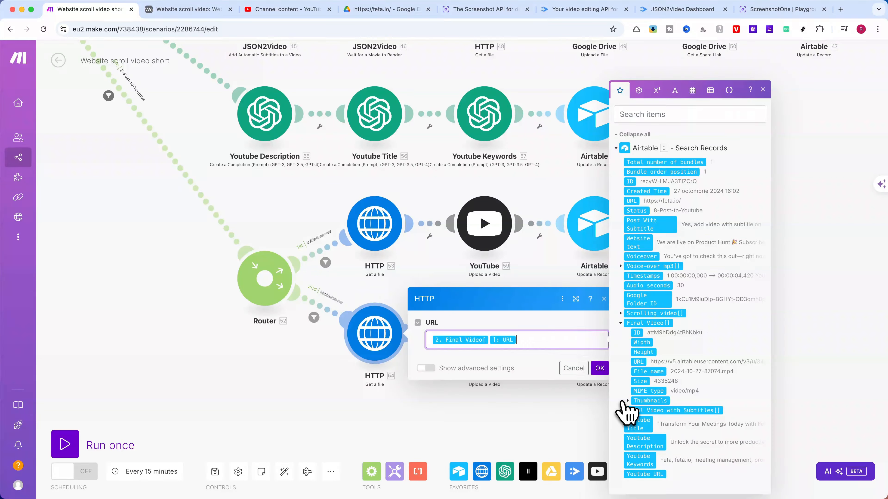
pyautogui.click(541, 367)
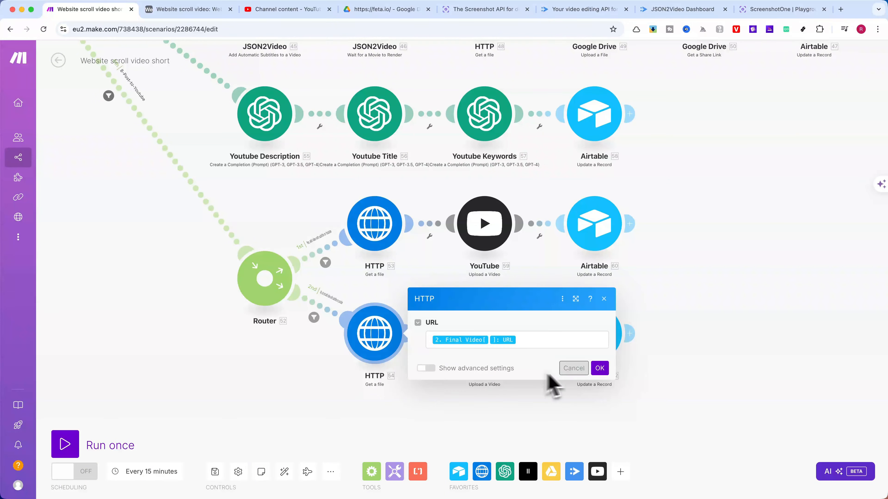
pyautogui.click(599, 368)
# Step: Review all upload settings from title to subscriber notification in the no-subtitles branch's YouTube module, and close it
pyautogui.click(497, 338)
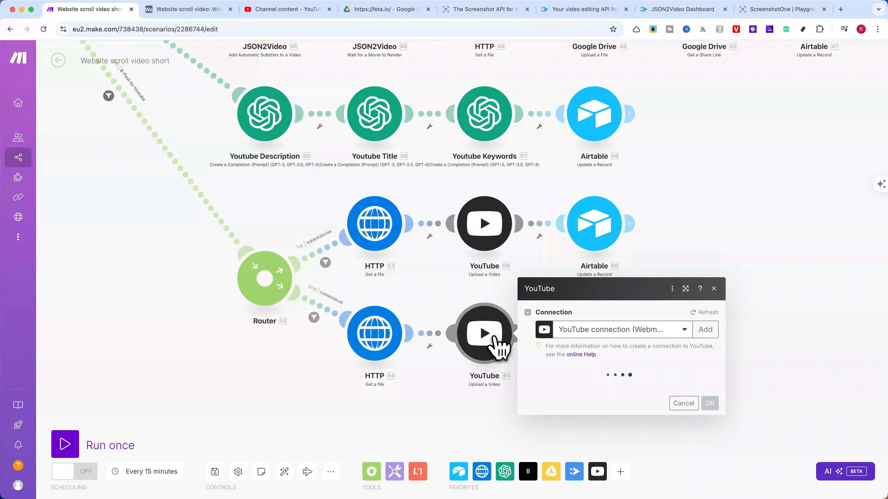
pyautogui.scroll(-2, 629, 245)
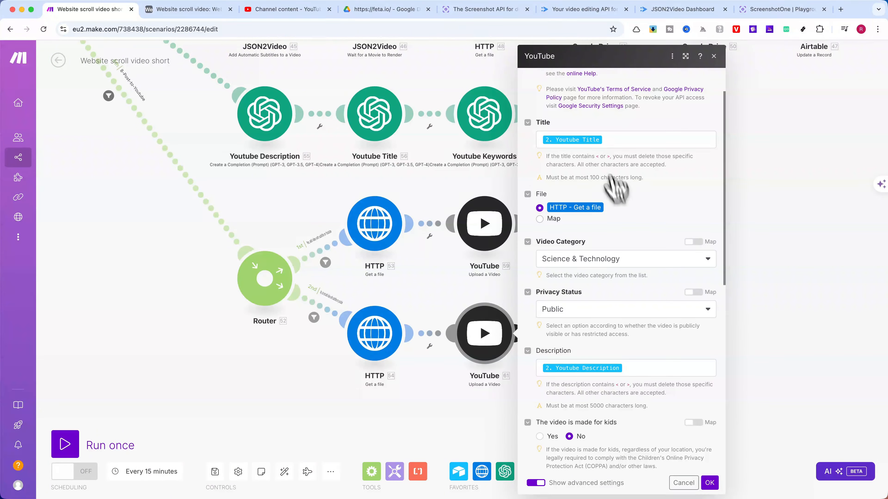
pyautogui.scroll(-3, 584, 216)
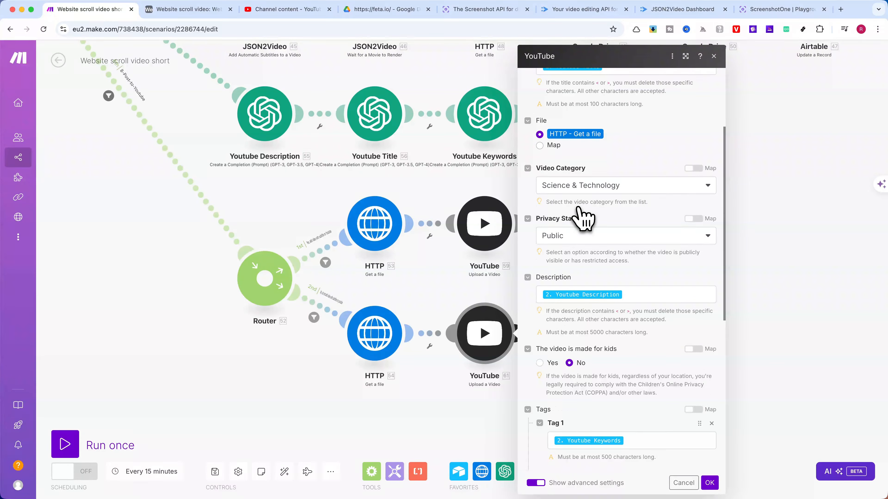
pyautogui.scroll(-4, 591, 215)
pyautogui.scroll(-9, 614, 245)
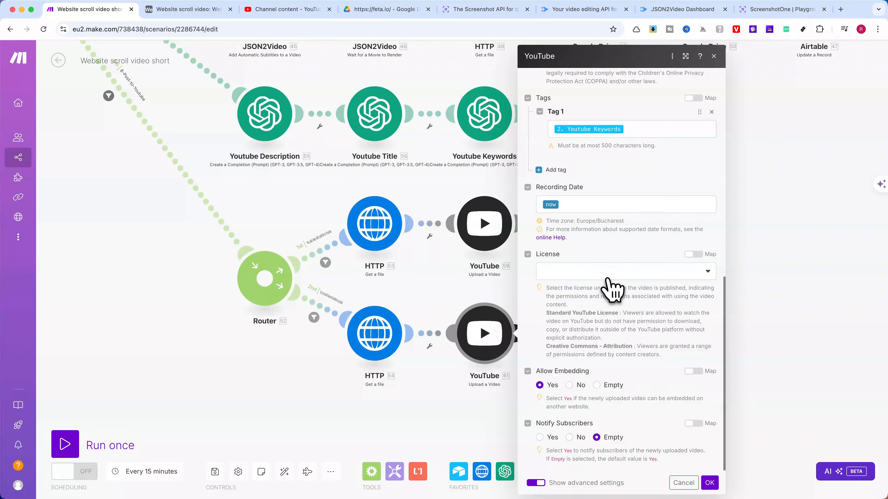
pyautogui.click(710, 483)
# Step: Check the Status and record mappings in the no-subtitles branch's Airtable Update a Record module, and close it
pyautogui.click(597, 354)
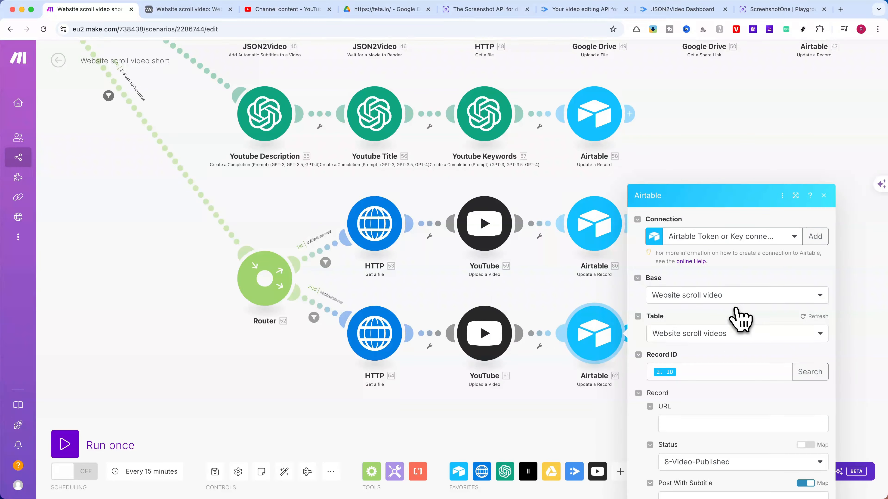
pyautogui.scroll(-5, 739, 317)
pyautogui.scroll(3, 738, 317)
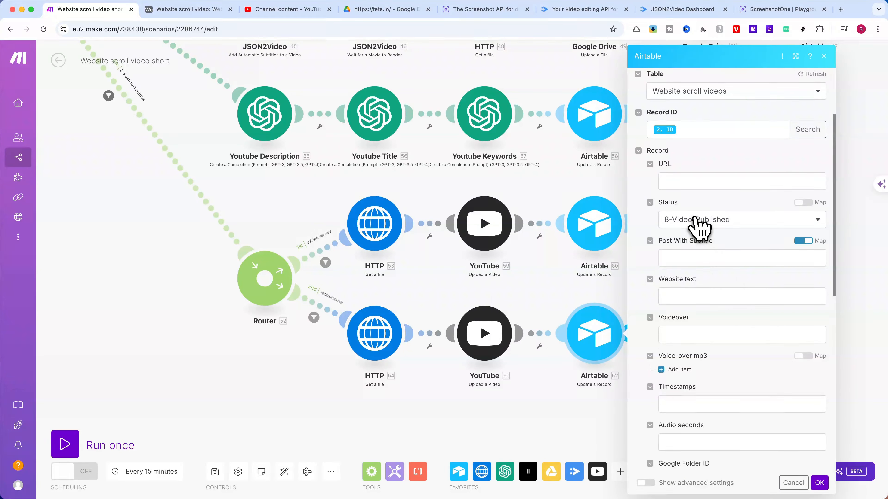
pyautogui.scroll(-3, 699, 226)
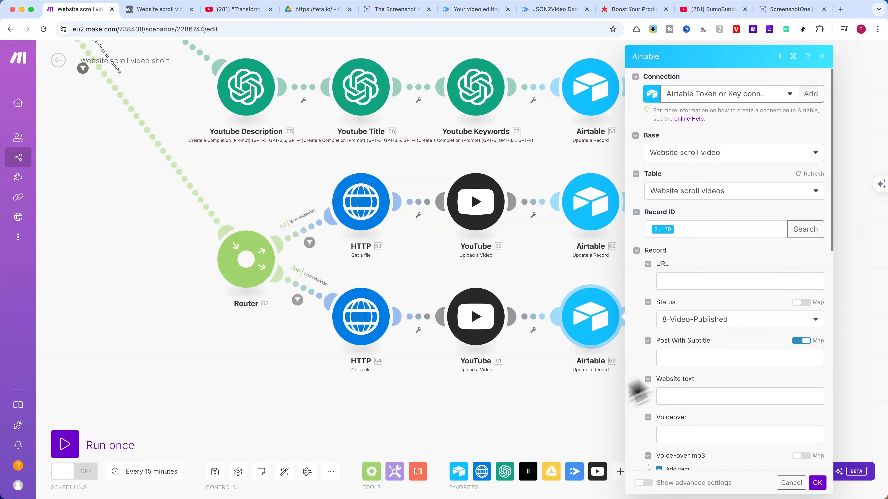
pyautogui.click(544, 418)
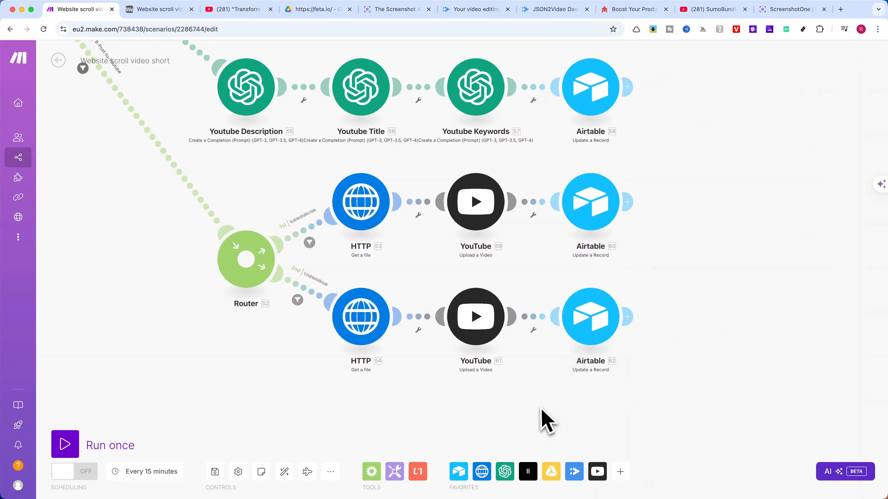
# Step: Look over the entire scenario with the main router and all eight routes in view
pyautogui.scroll(-10, 544, 418)
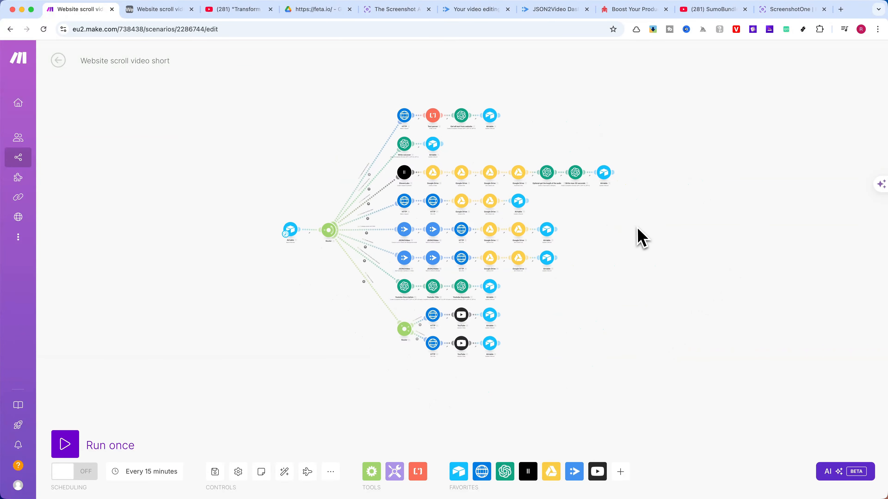
pyautogui.scroll(5, 637, 229)
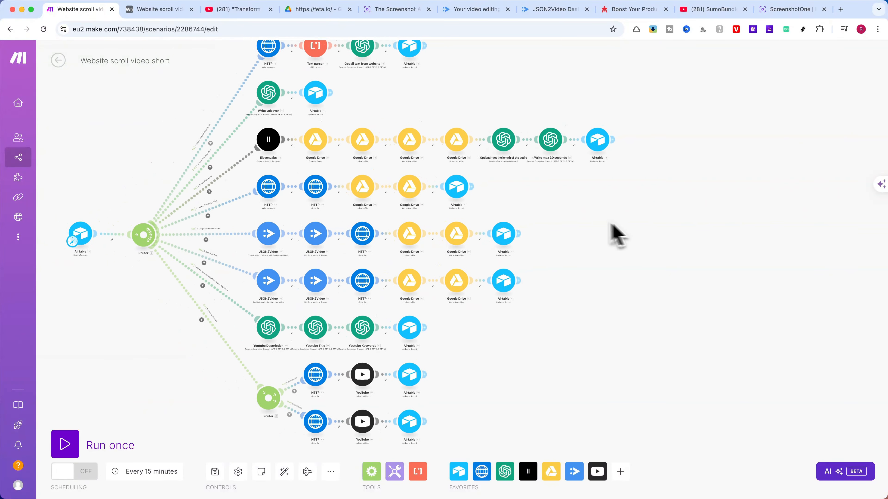
pyautogui.moveTo(616, 222); pyautogui.dragTo(684, 229)
pyautogui.scroll(-2, 683, 230)
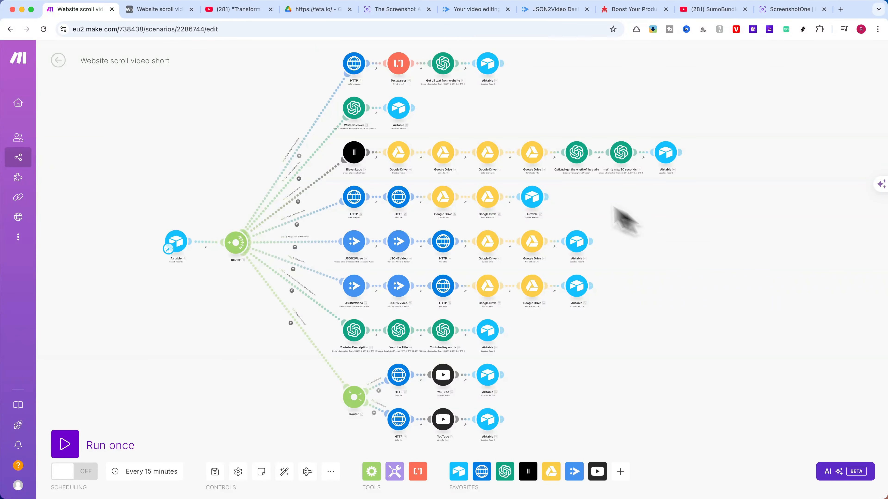
pyautogui.moveTo(269, 112); pyautogui.dragTo(265, 112)
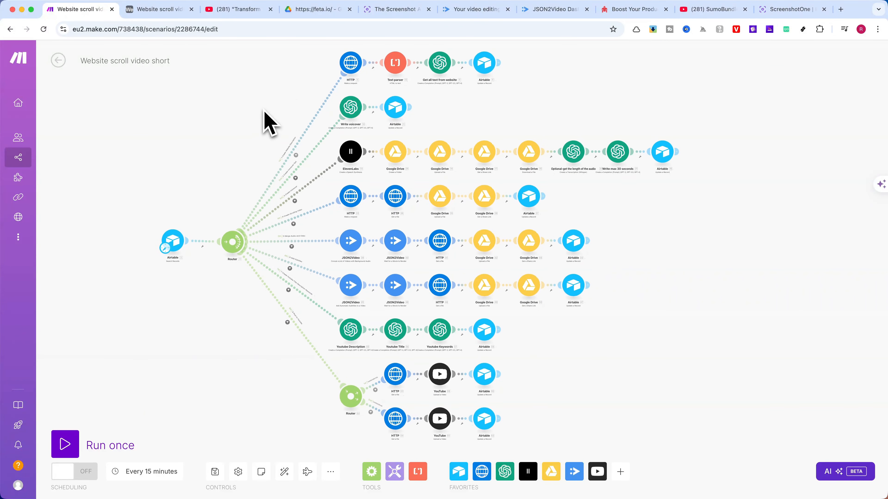
# Step: Switch to the SumoBundle website, go to its home page, and look through the Automations collection
pyautogui.click(635, 14)
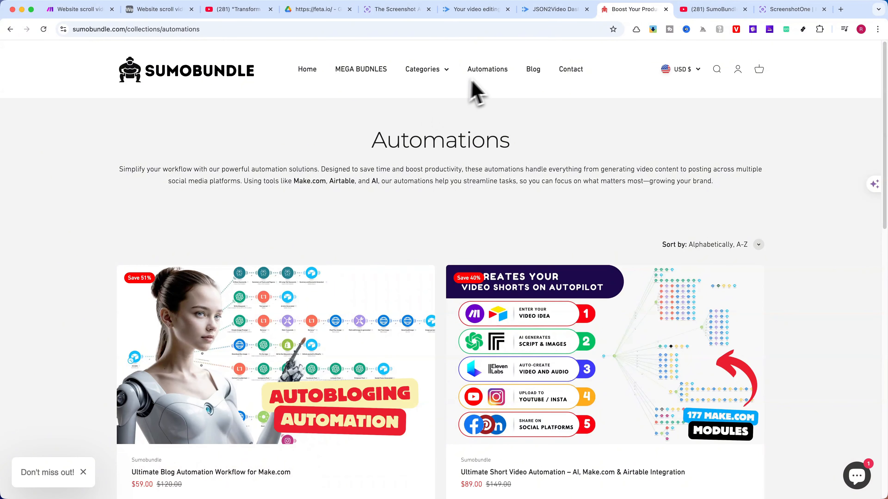
pyautogui.click(245, 72)
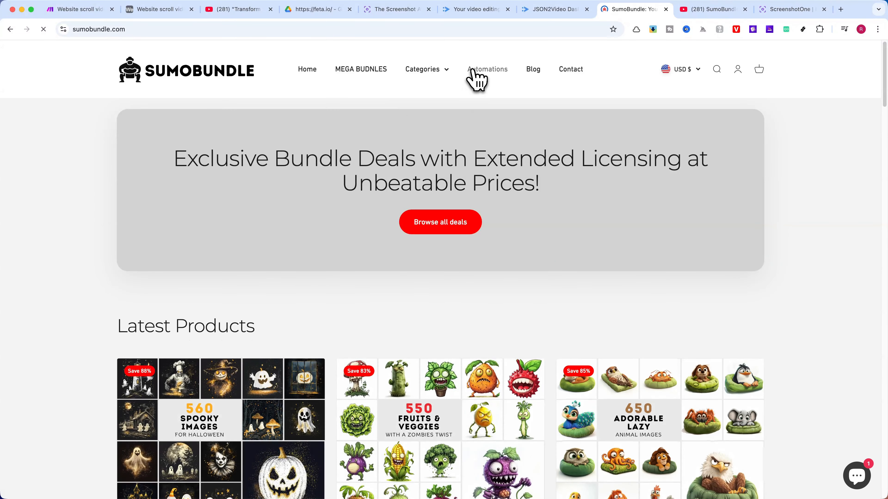
pyautogui.click(485, 70)
pyautogui.scroll(-2, 333, 258)
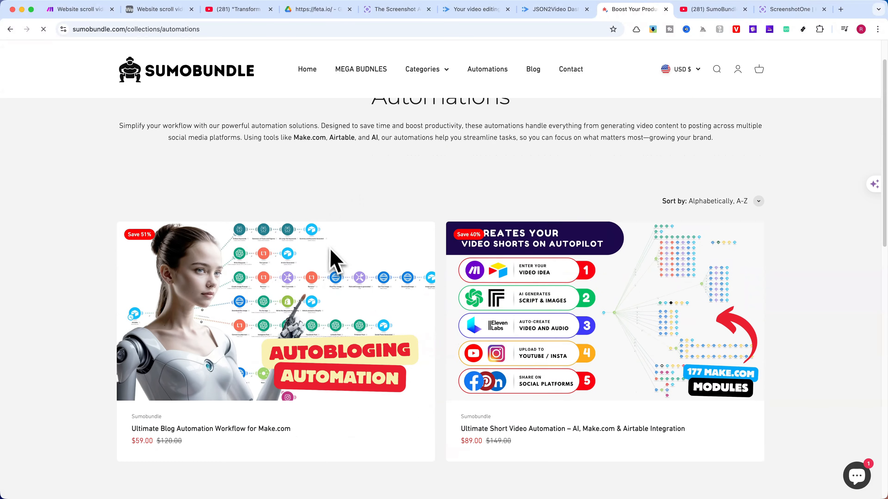